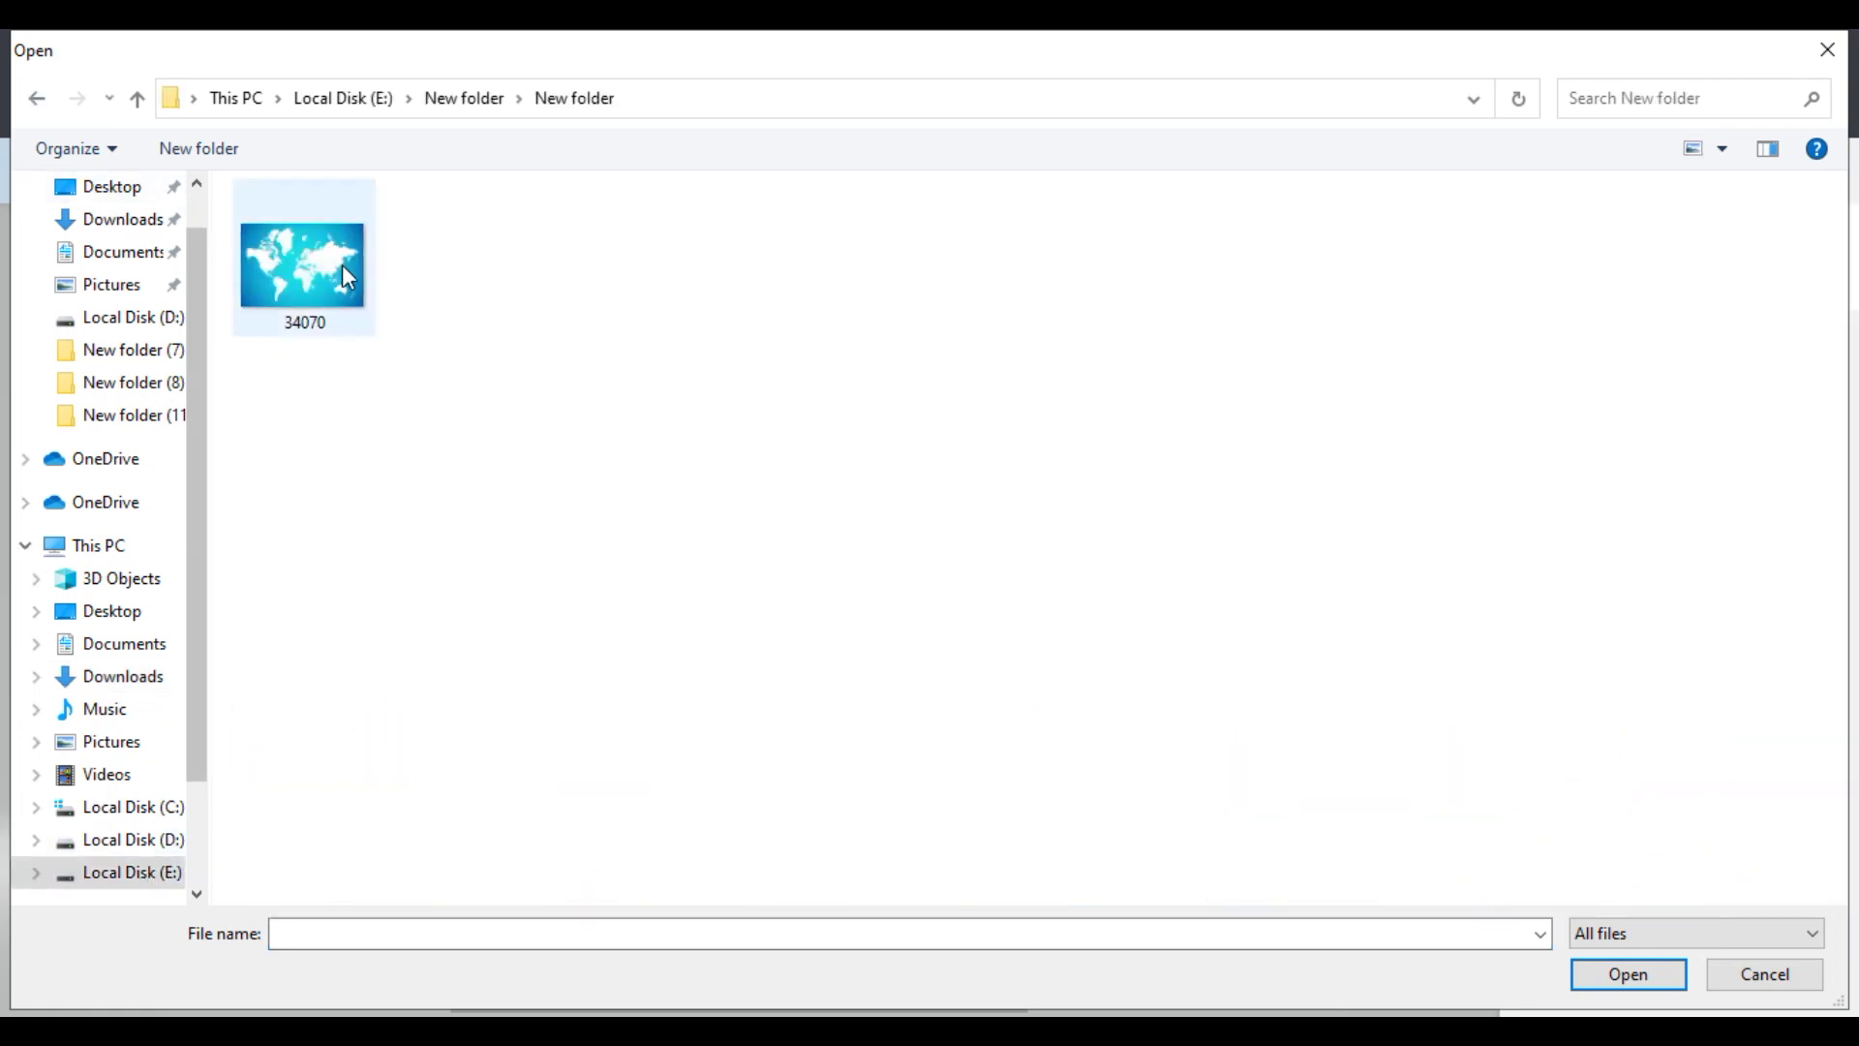
- Import the world map image 34070 as a custom sticker and place it on the blue sphere
{"action": "left_click", "coordinate": [303, 261]}
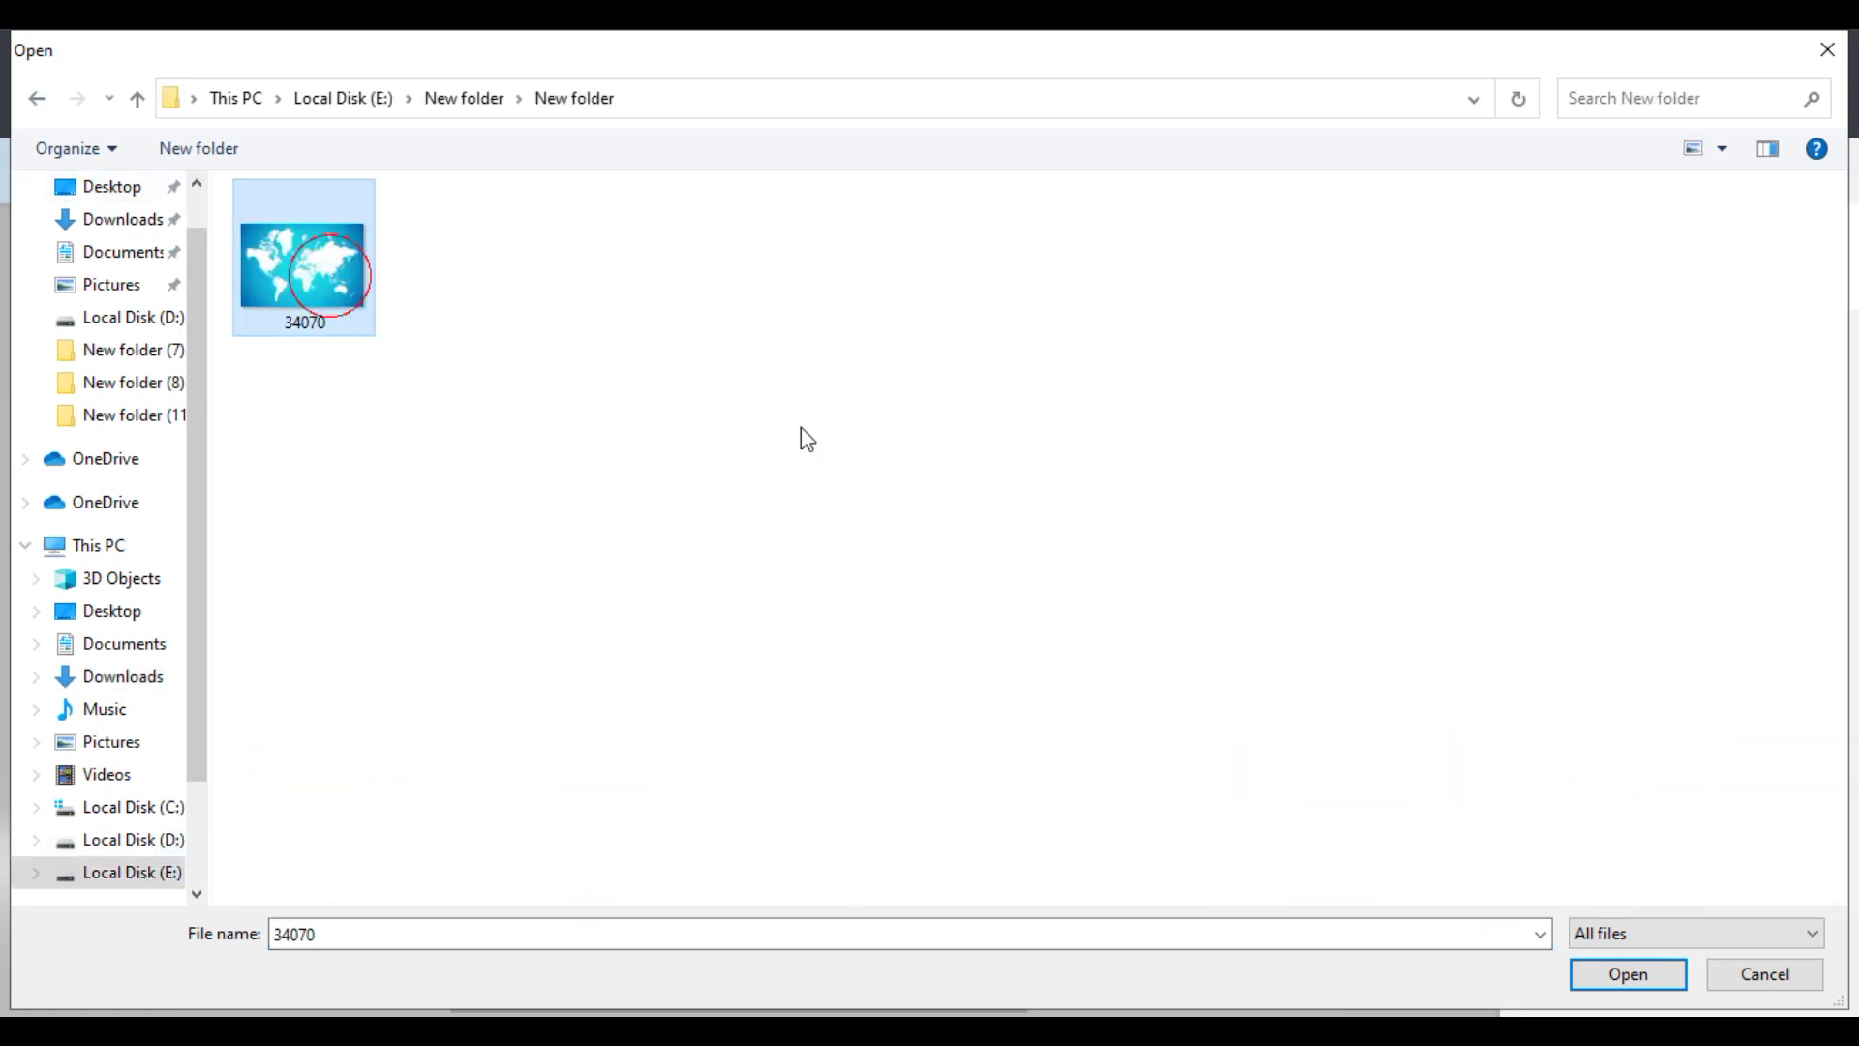
{"action": "left_click", "coordinate": [1655, 973]}
{"action": "left_click", "coordinate": [1690, 629]}
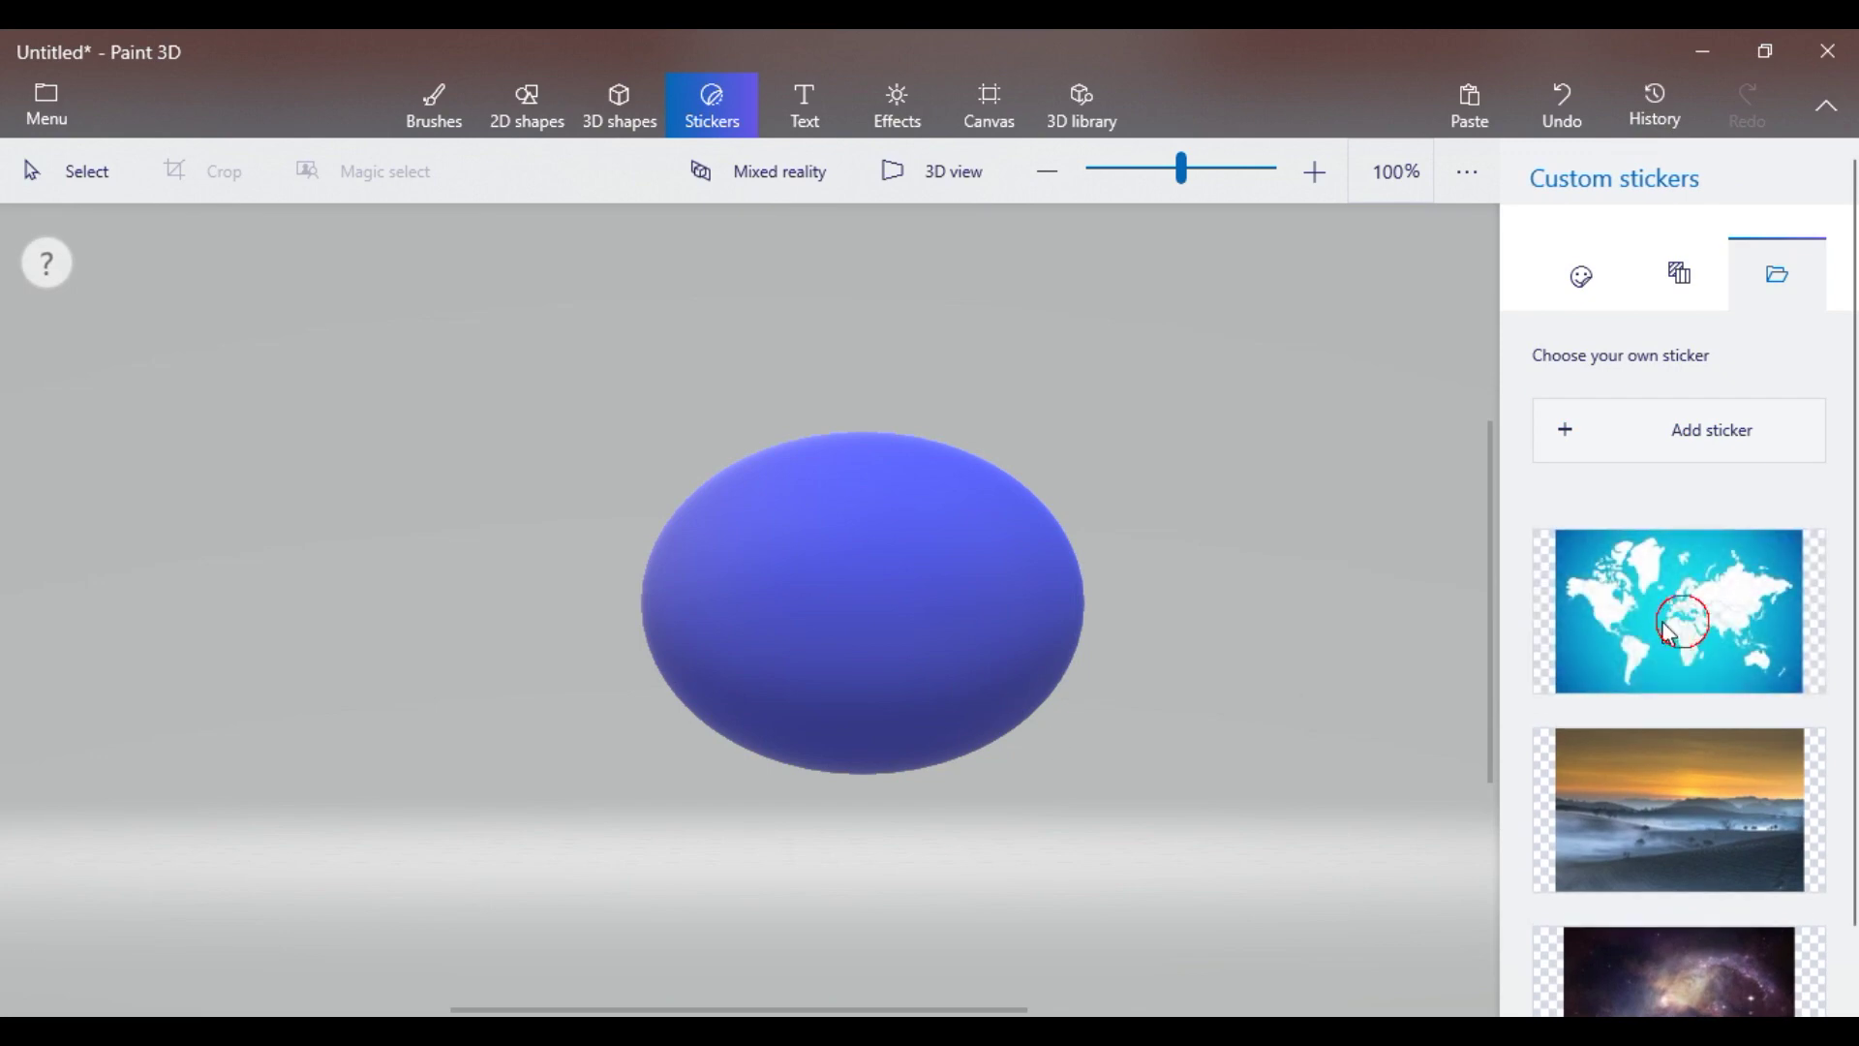
{"action": "left_click", "coordinate": [1674, 618]}
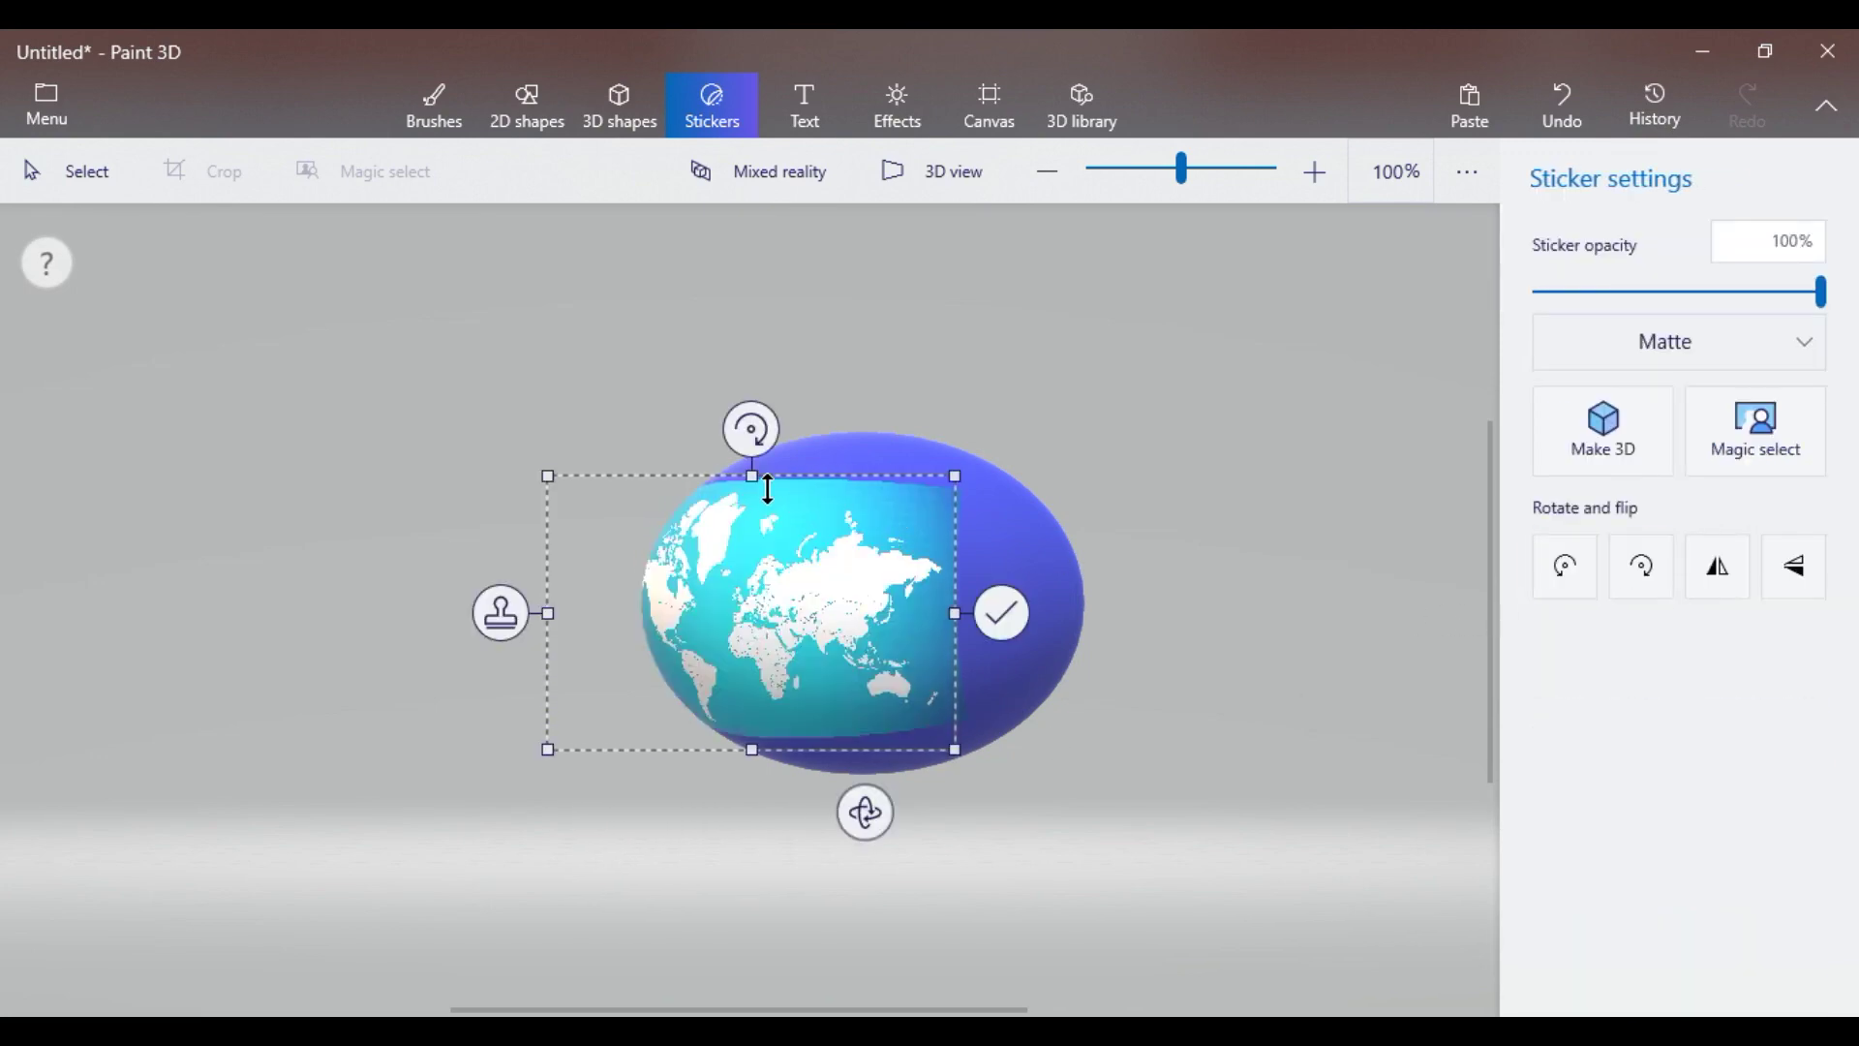
- Stretch the world map sticker up, sideways and down to cover the sphere's whole front, and apply it
{"action": "left_click_drag", "start_coordinate": [752, 477], "coordinate": [752, 355]}
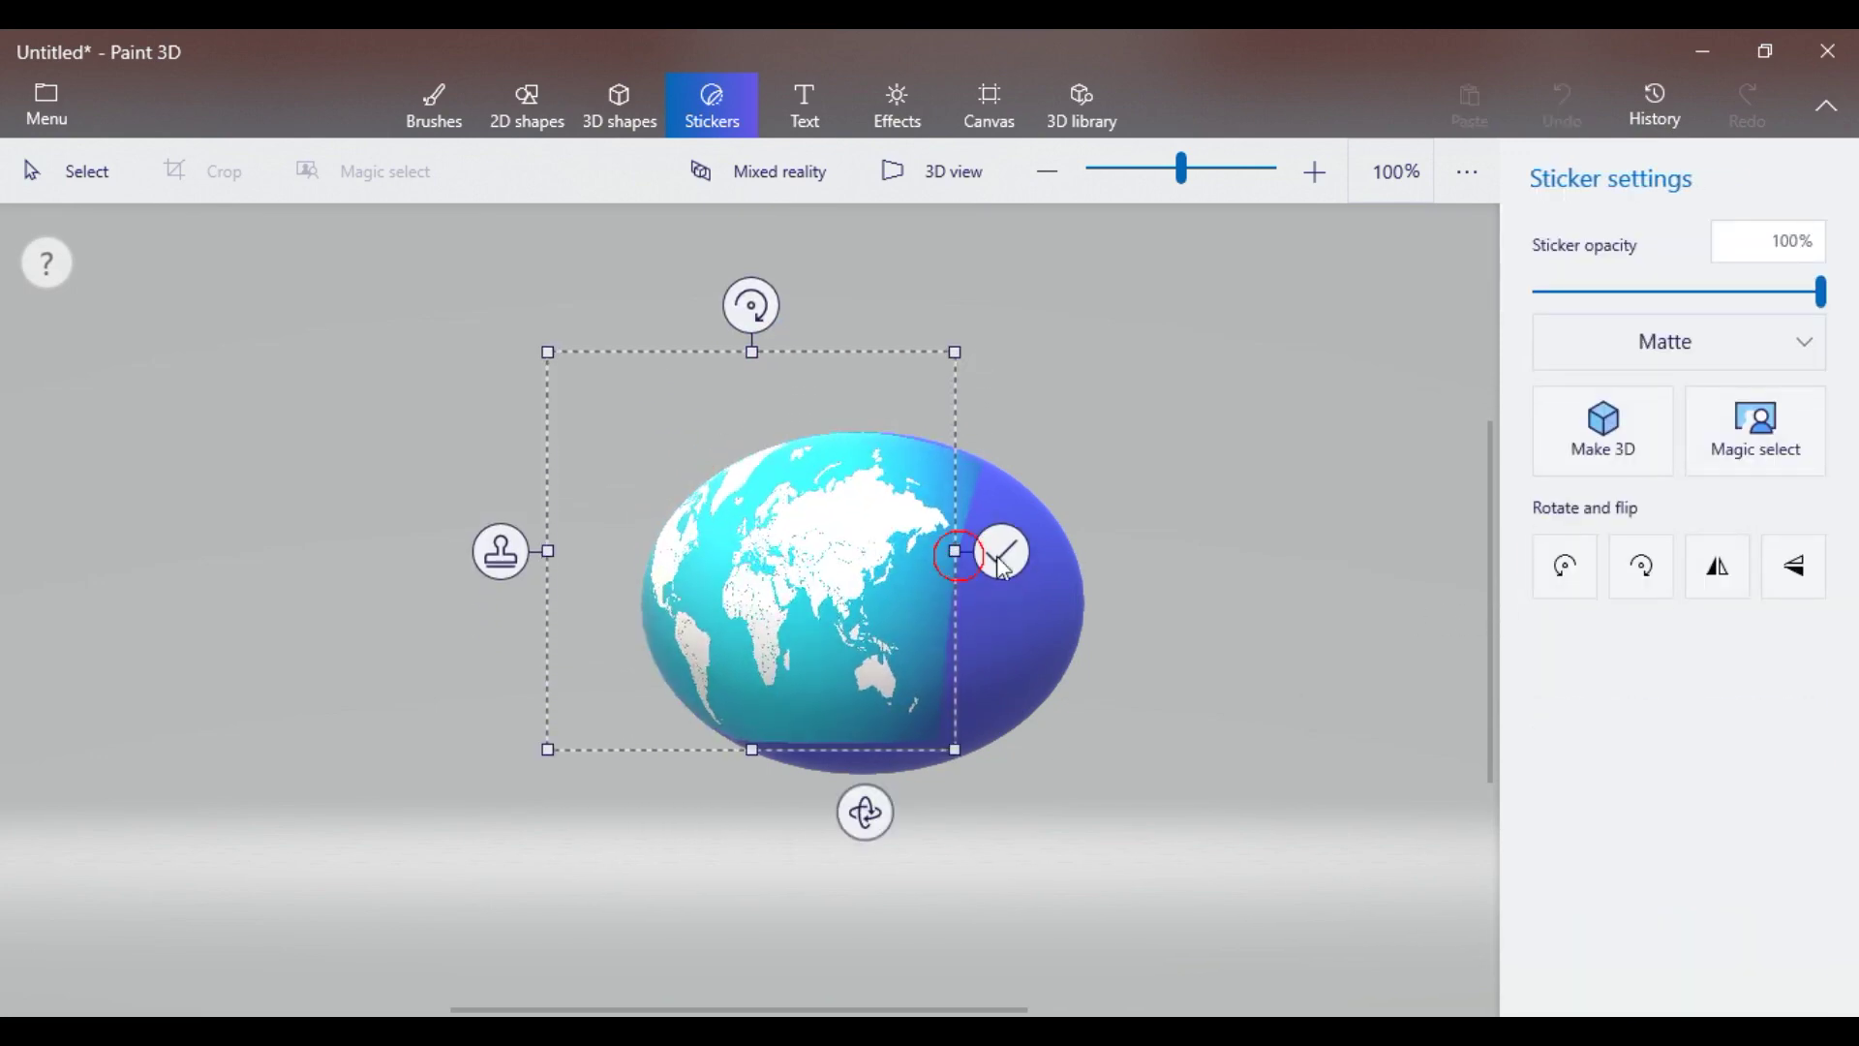
{"action": "left_click_drag", "start_coordinate": [956, 551], "coordinate": [1155, 551]}
{"action": "left_click_drag", "start_coordinate": [852, 751], "coordinate": [851, 849]}
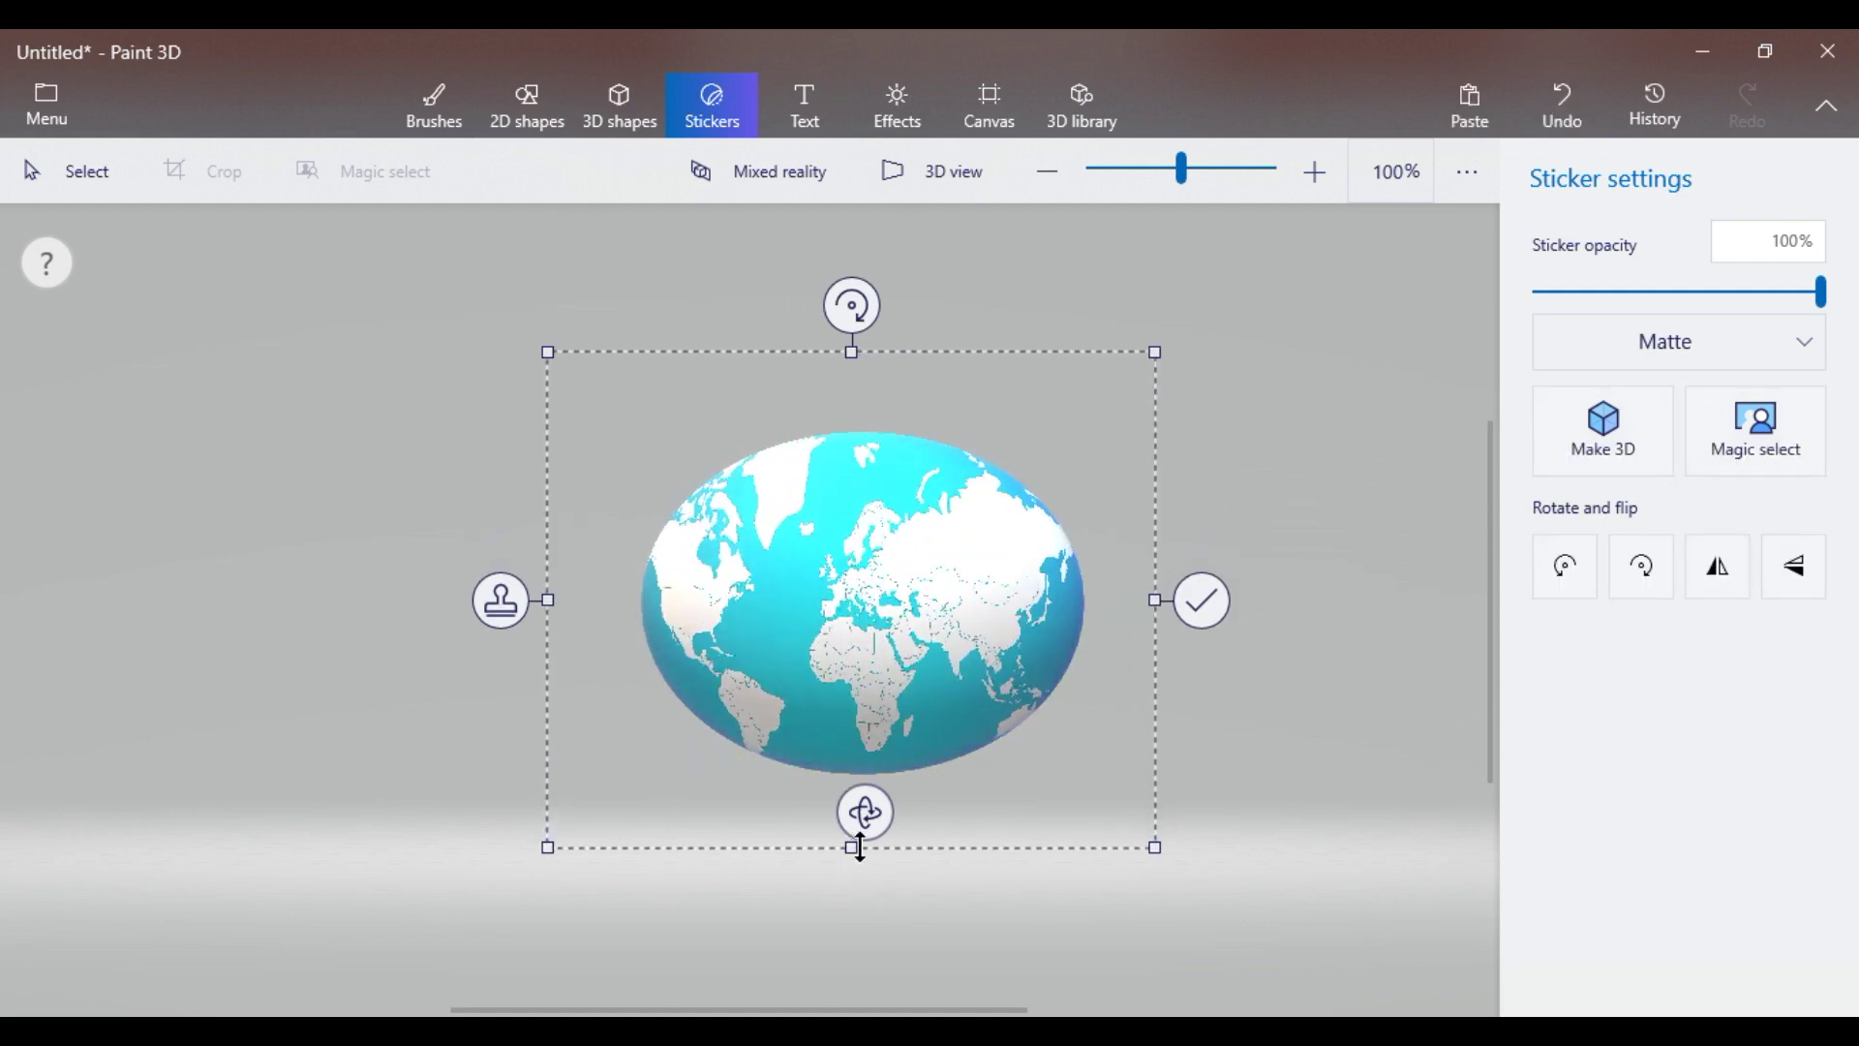
{"action": "left_click", "coordinate": [1202, 601]}
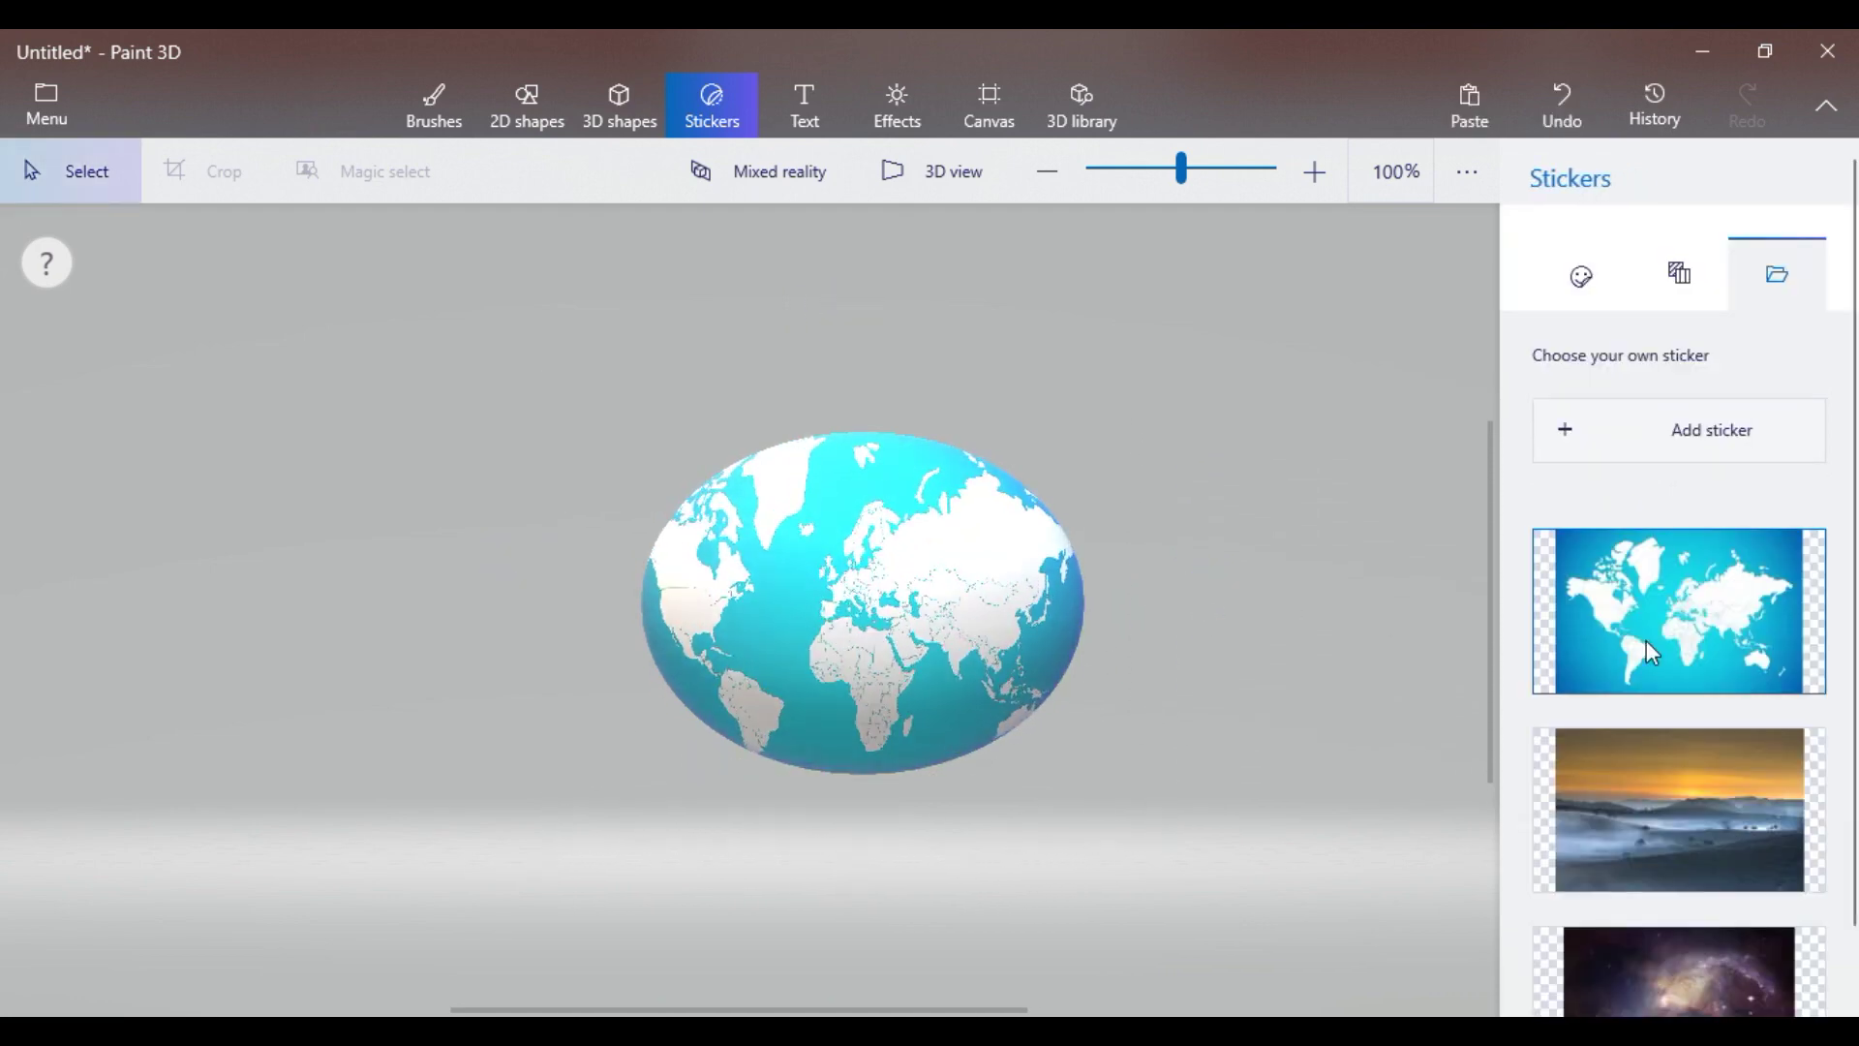
- Rotate the sphere about its vertical axis so its uncovered blue back faces forward
{"action": "left_click", "coordinate": [875, 585]}
{"action": "left_click_drag", "start_coordinate": [863, 850], "coordinate": [1323, 884]}
{"action": "left_click", "coordinate": [1643, 673]}
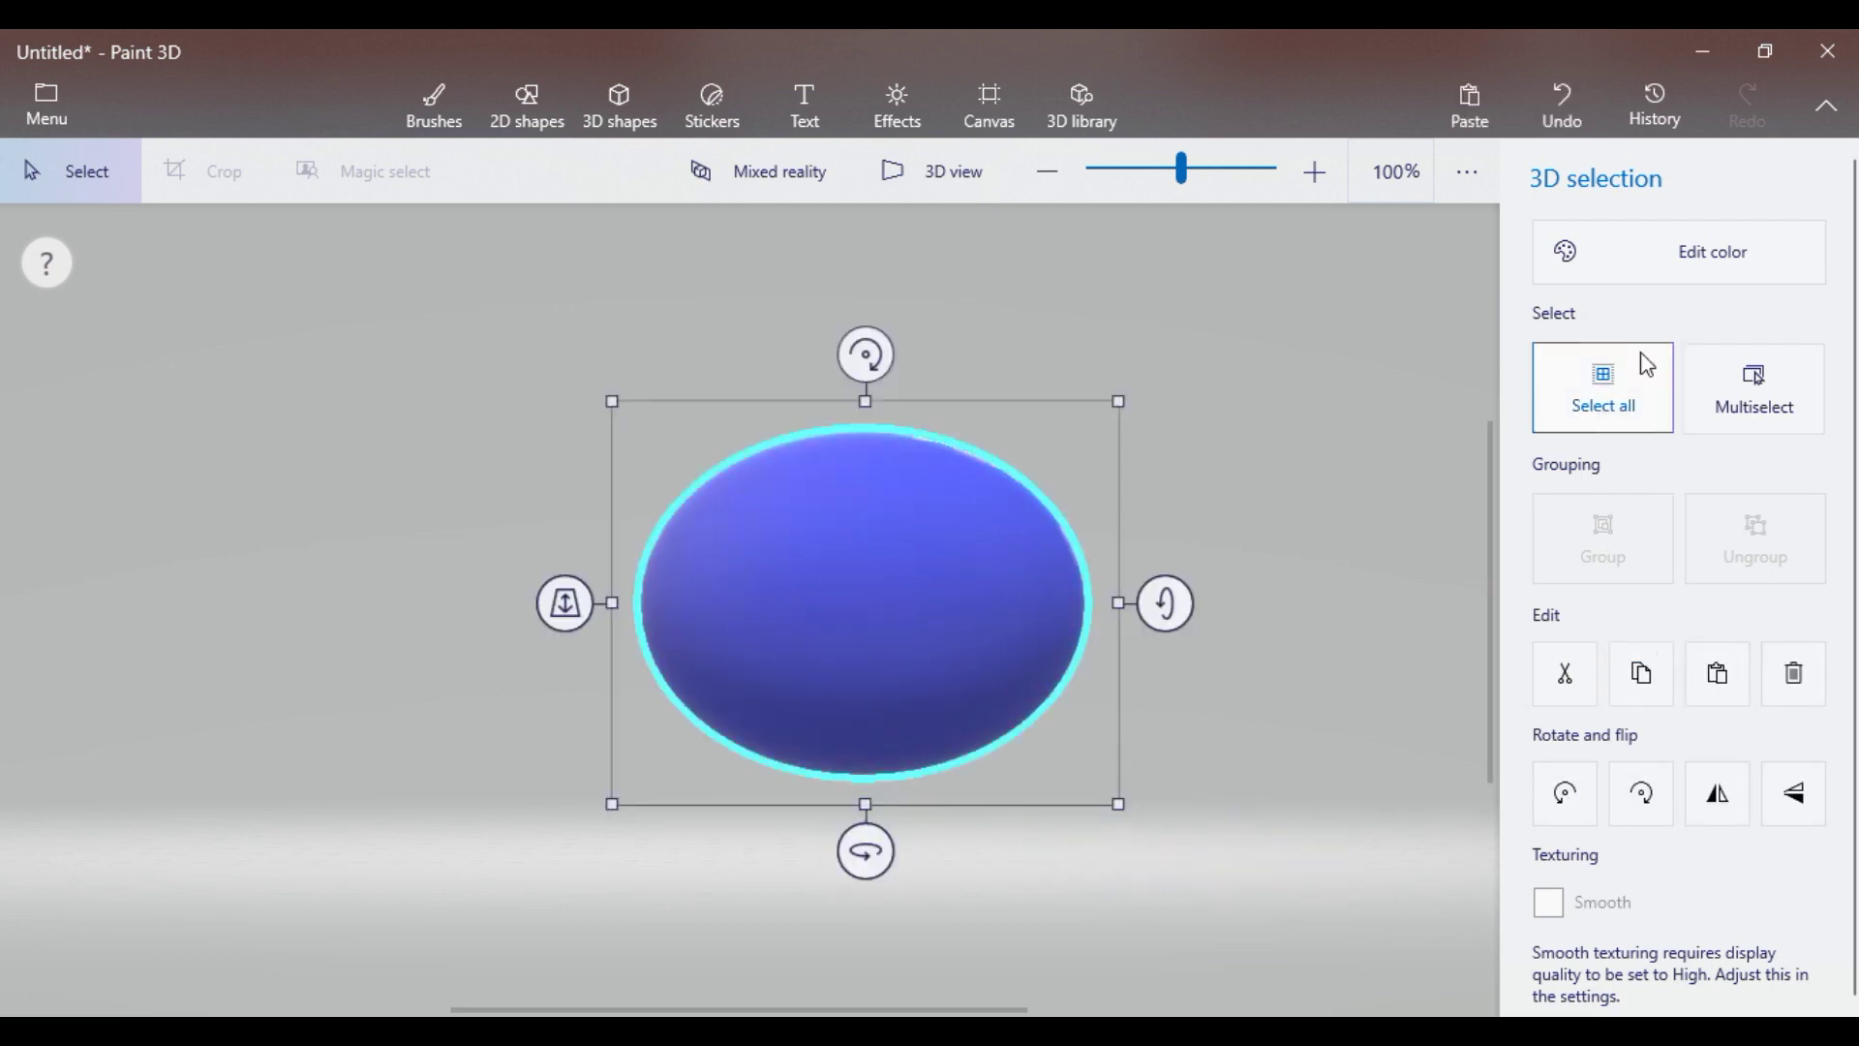
- Place the same world map sticker on the sphere's blank side, stretch it beyond all edges and apply it
{"action": "left_click", "coordinate": [712, 107]}
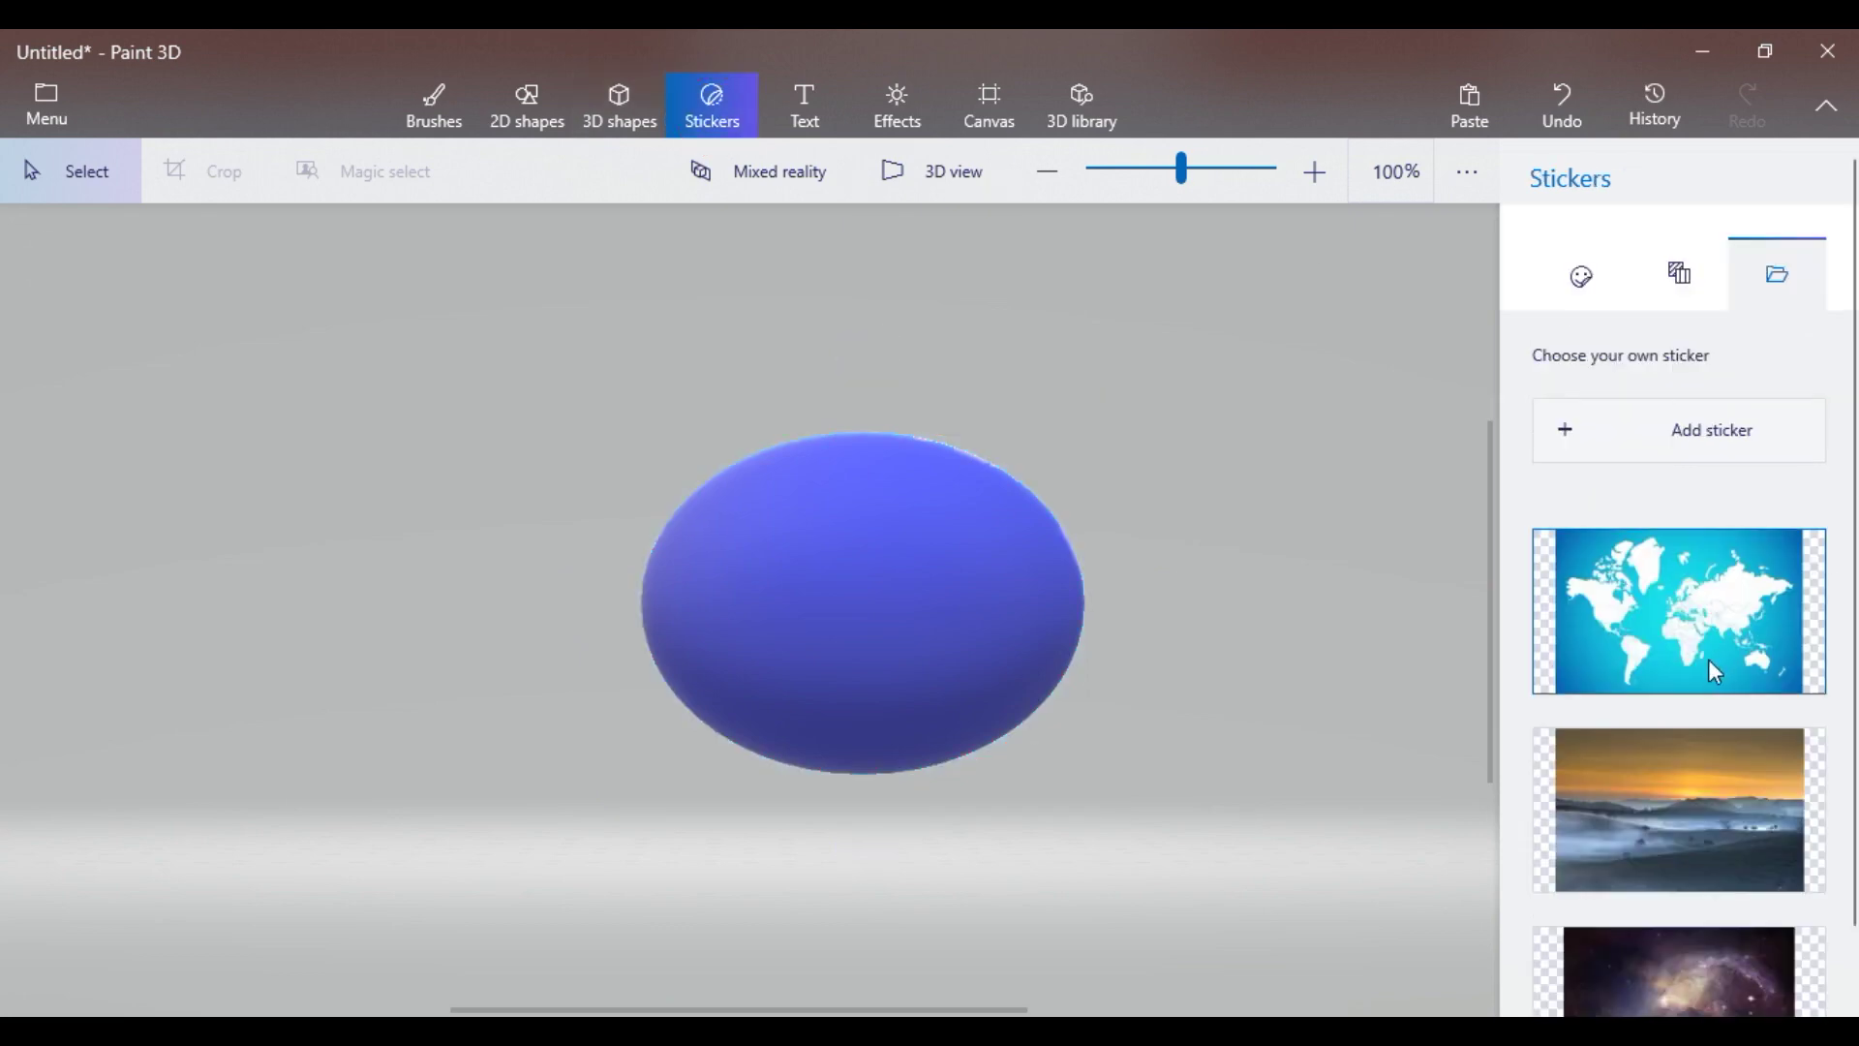
{"action": "left_click", "coordinate": [1639, 627]}
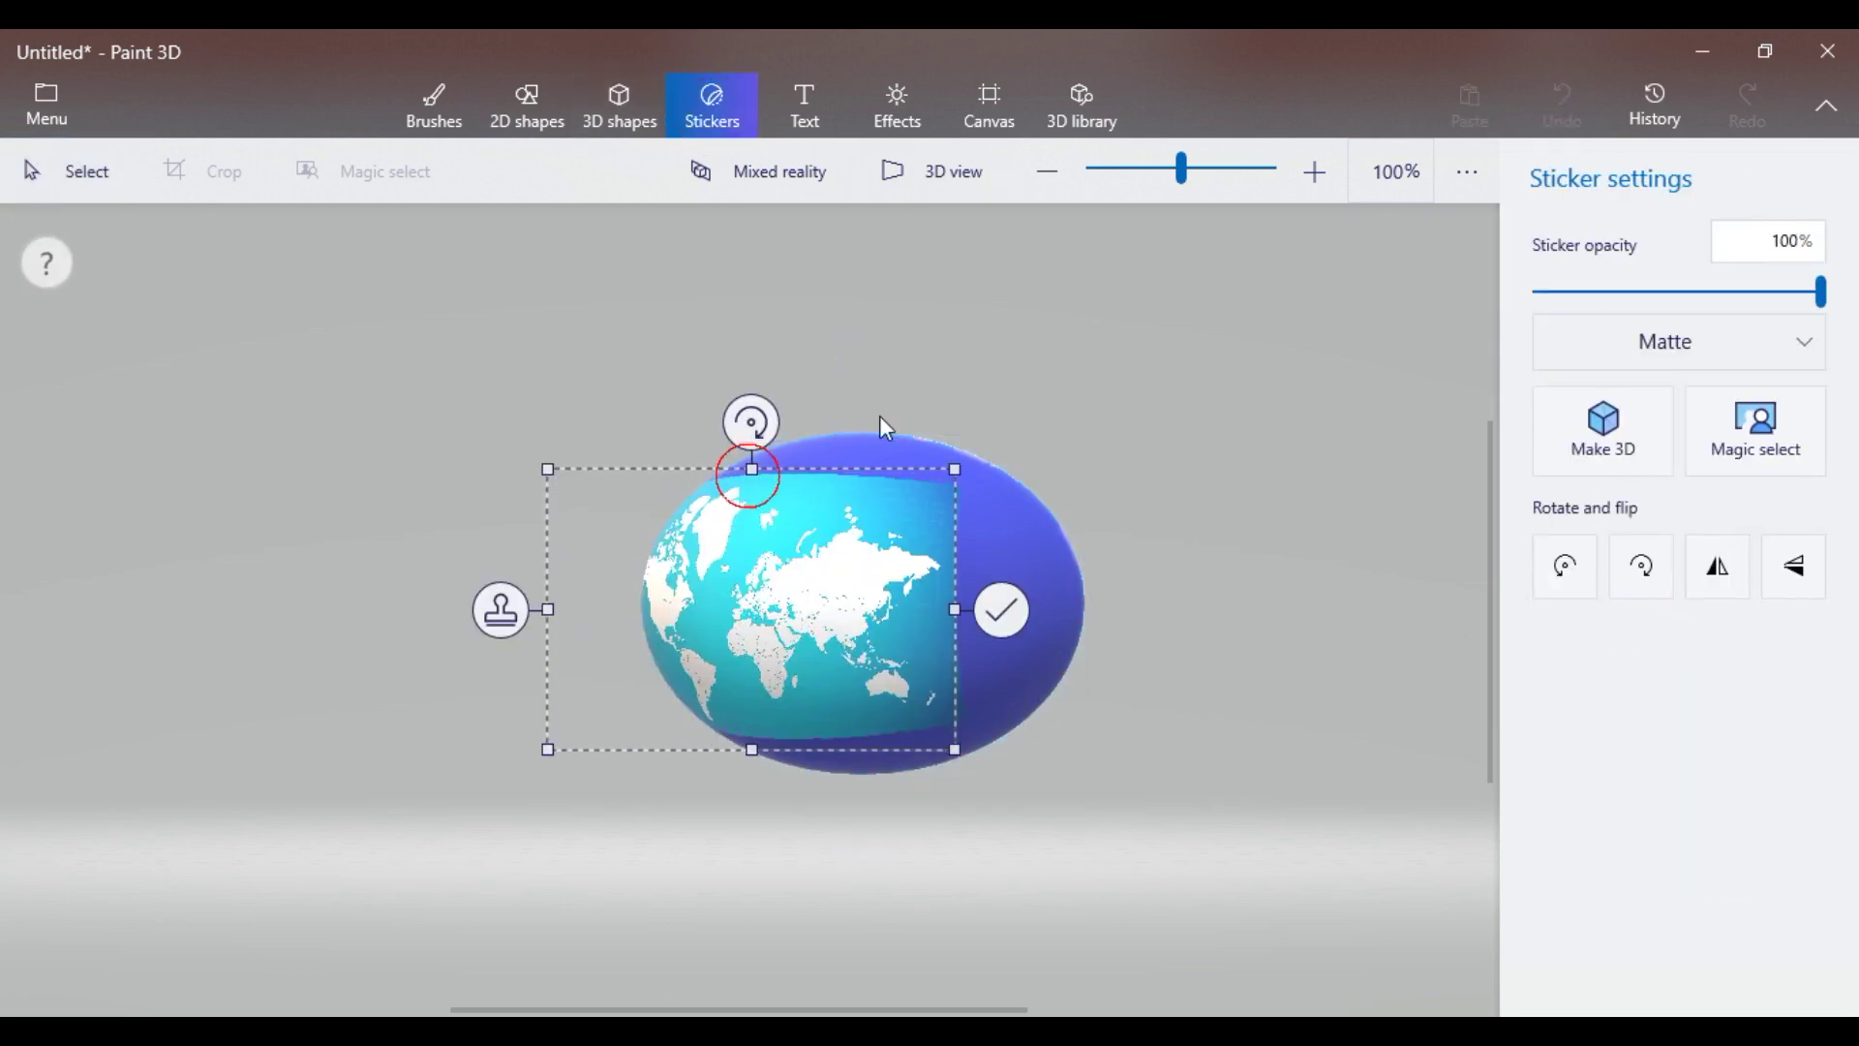
{"action": "left_click_drag", "start_coordinate": [752, 469], "coordinate": [752, 374]}
{"action": "left_click_drag", "start_coordinate": [956, 562], "coordinate": [1279, 562]}
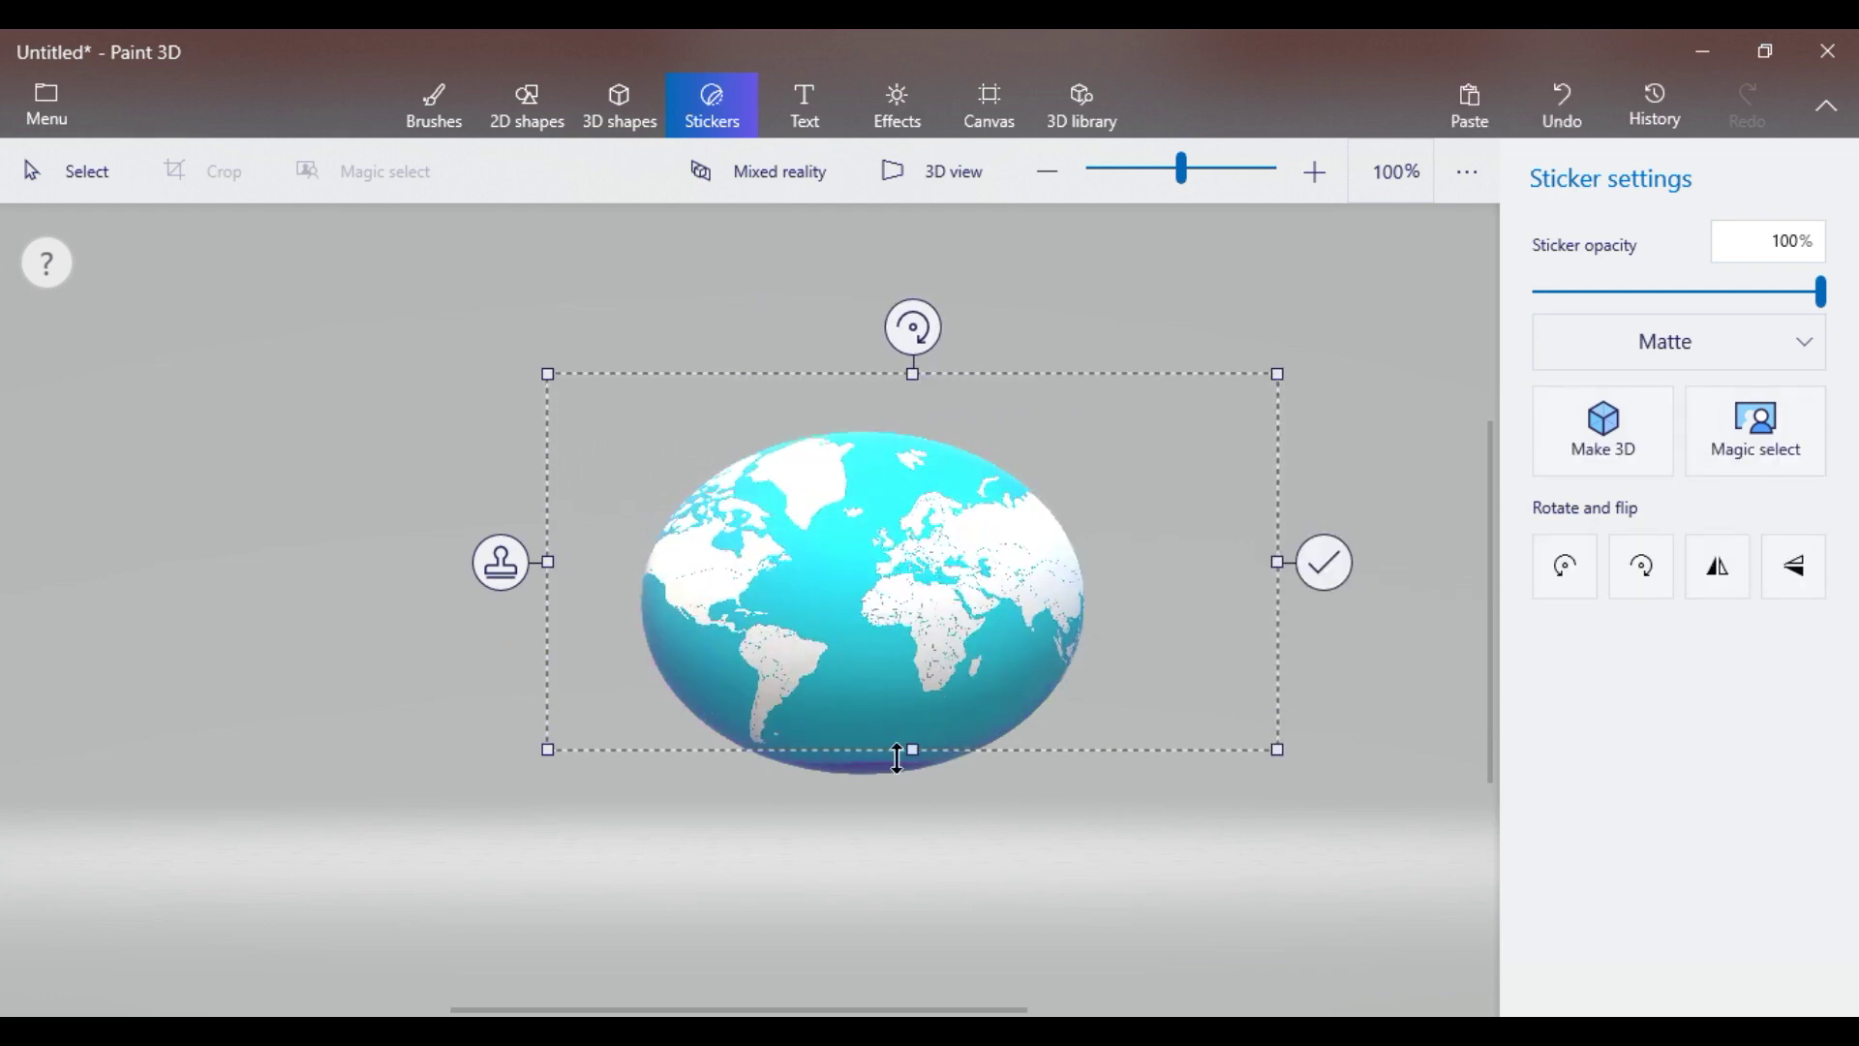
{"action": "left_click_drag", "start_coordinate": [908, 752], "coordinate": [913, 843]}
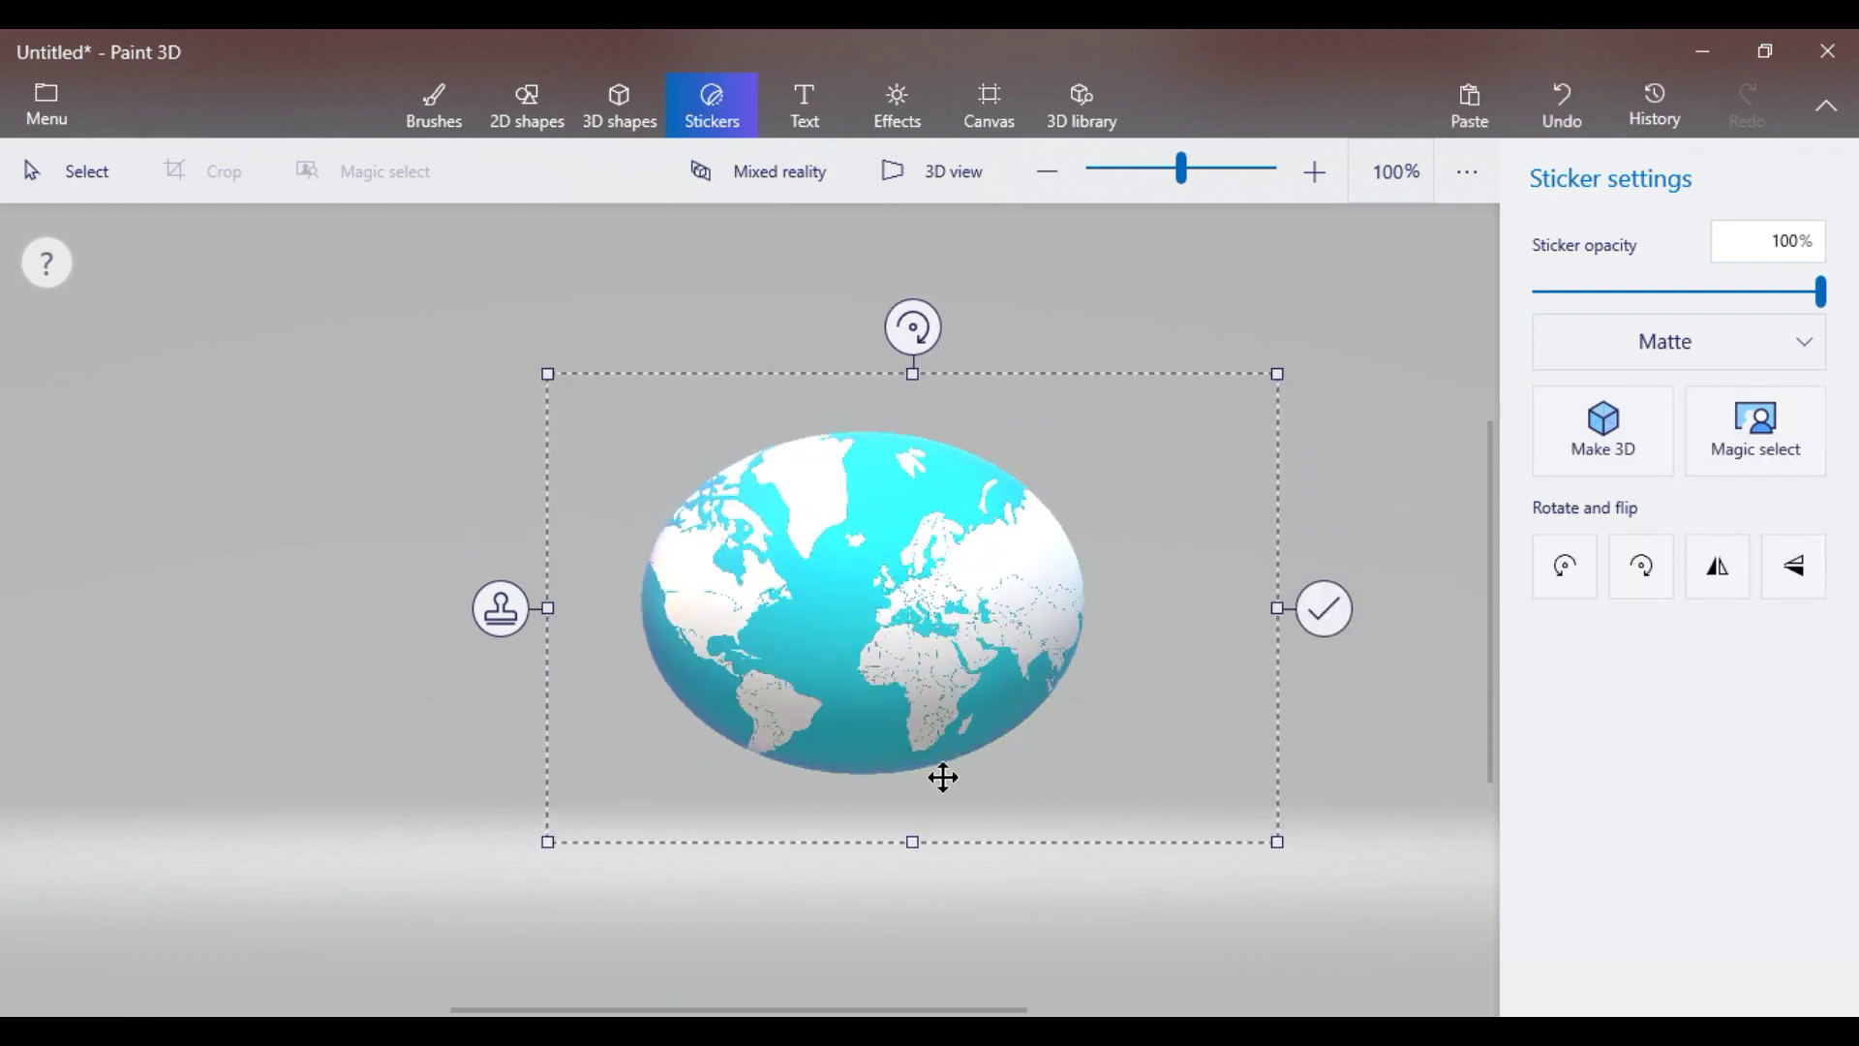
{"action": "left_click", "coordinate": [1327, 610]}
- Select the finished map-covered globe and copy it
{"action": "right_click", "coordinate": [857, 473]}
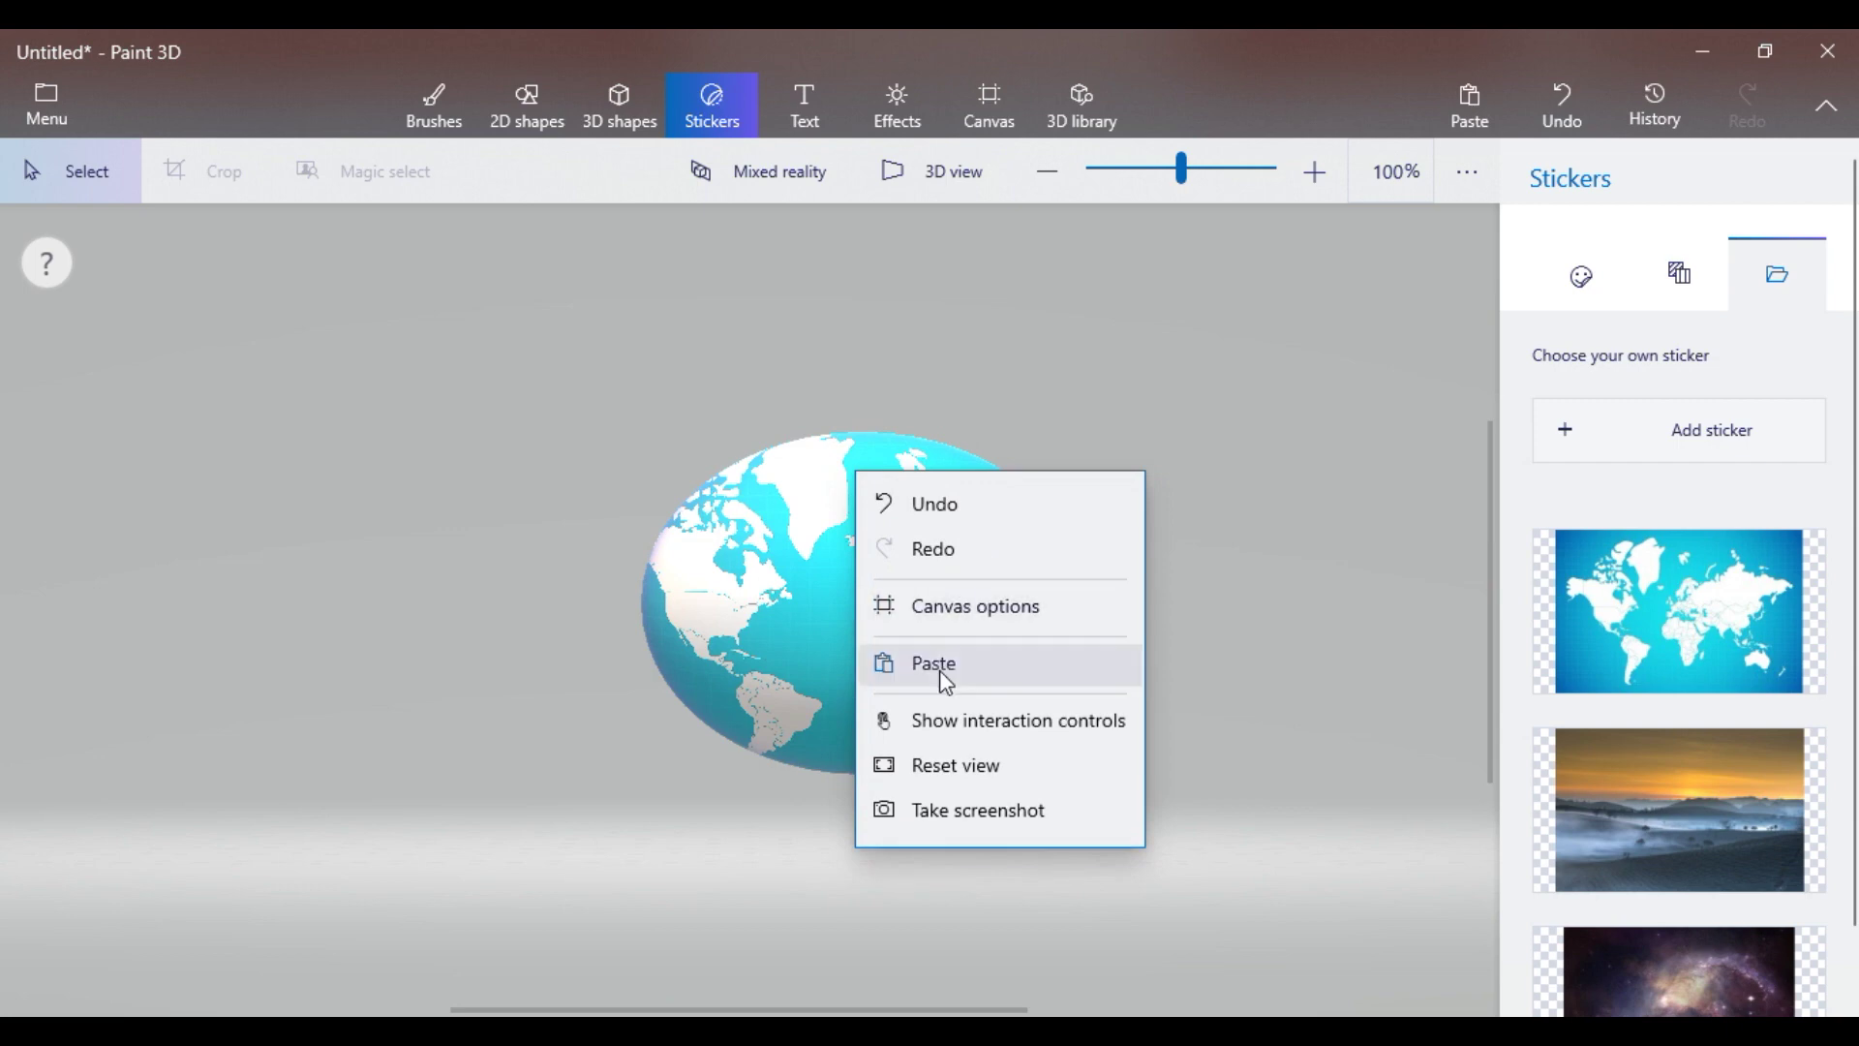
{"action": "left_click", "coordinate": [1295, 426]}
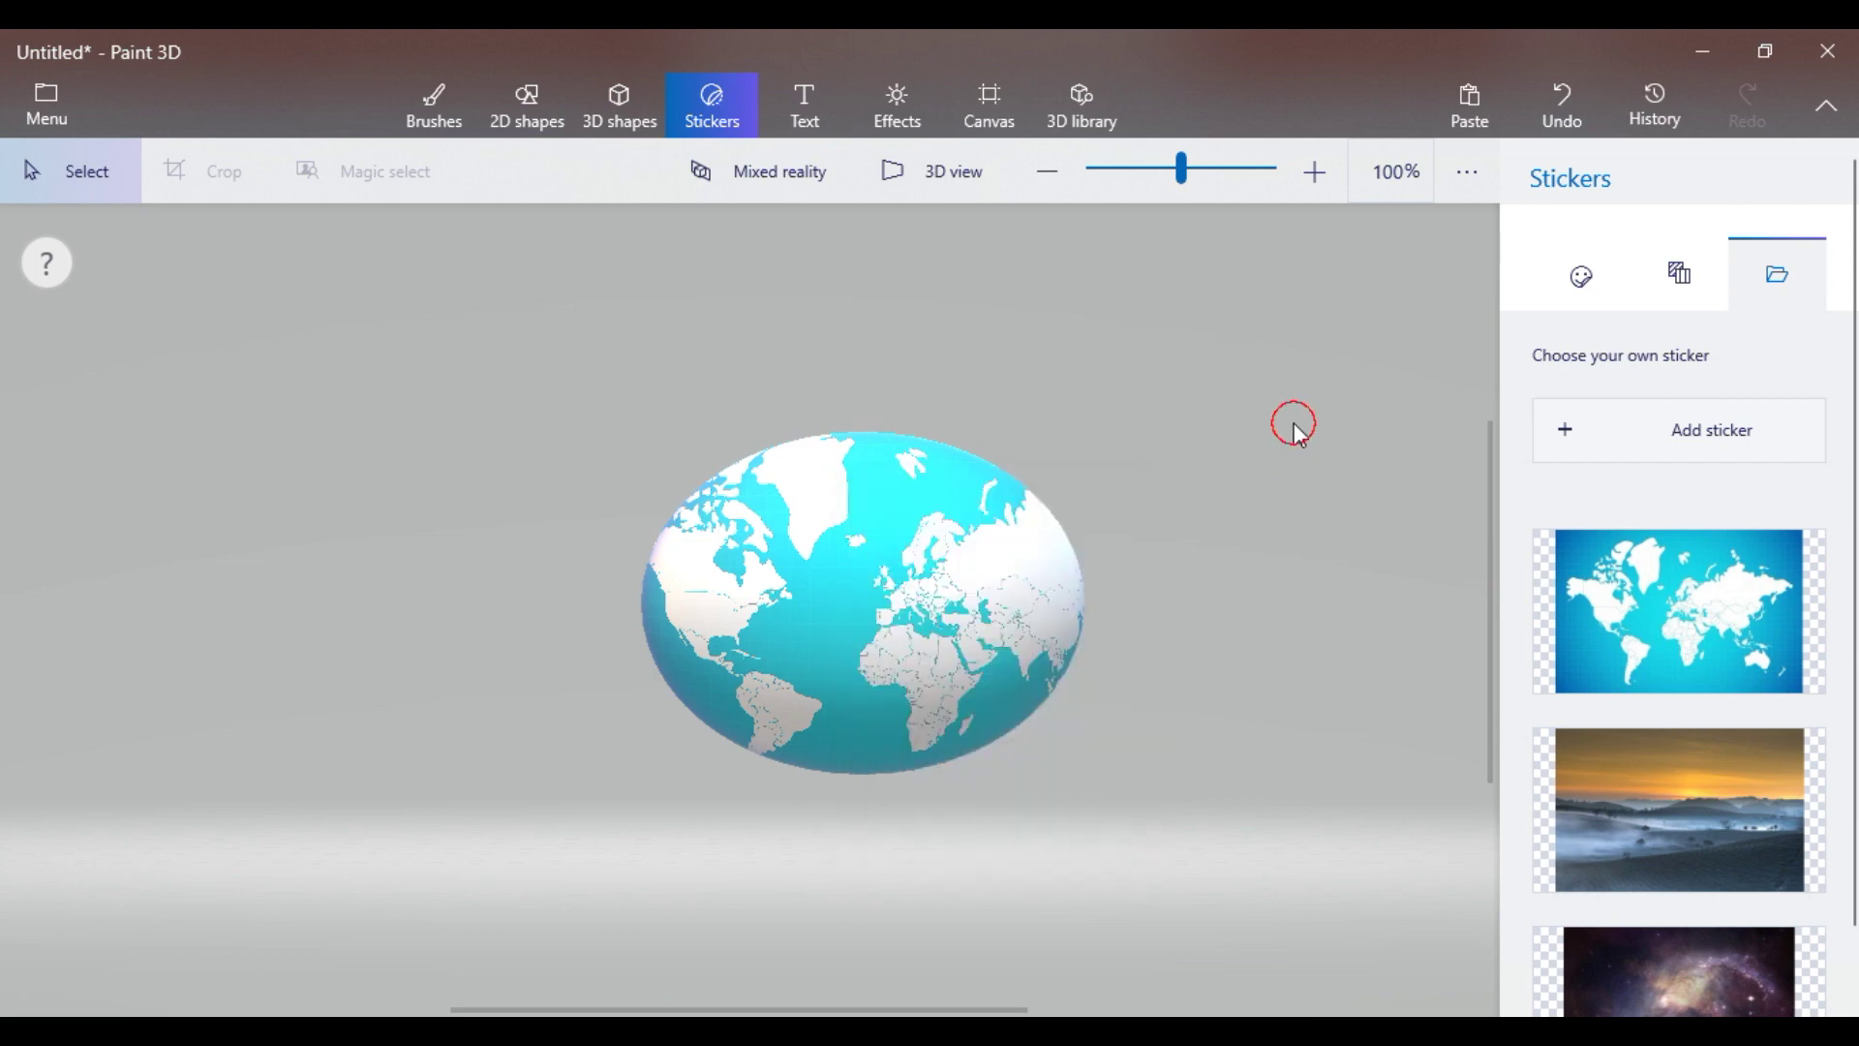
{"action": "left_click", "coordinate": [901, 479]}
{"action": "right_click", "coordinate": [903, 479]}
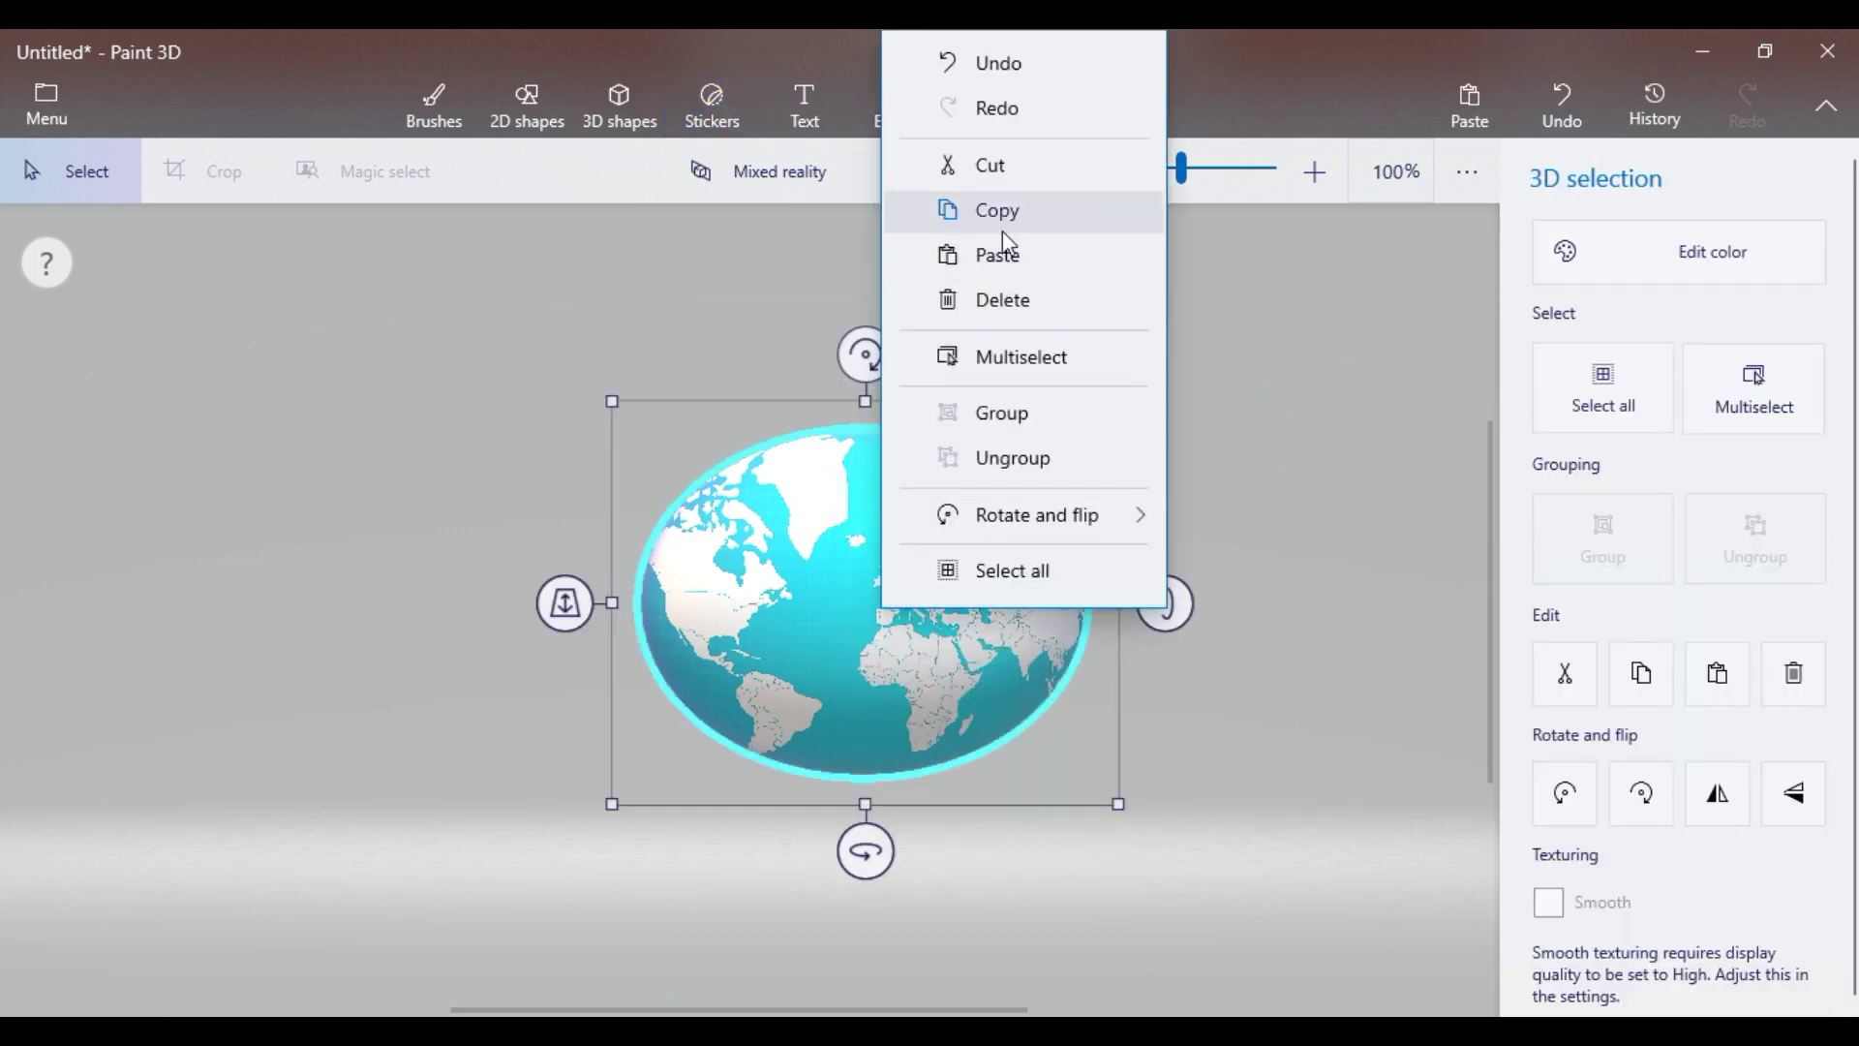
{"action": "left_click", "coordinate": [1004, 233]}
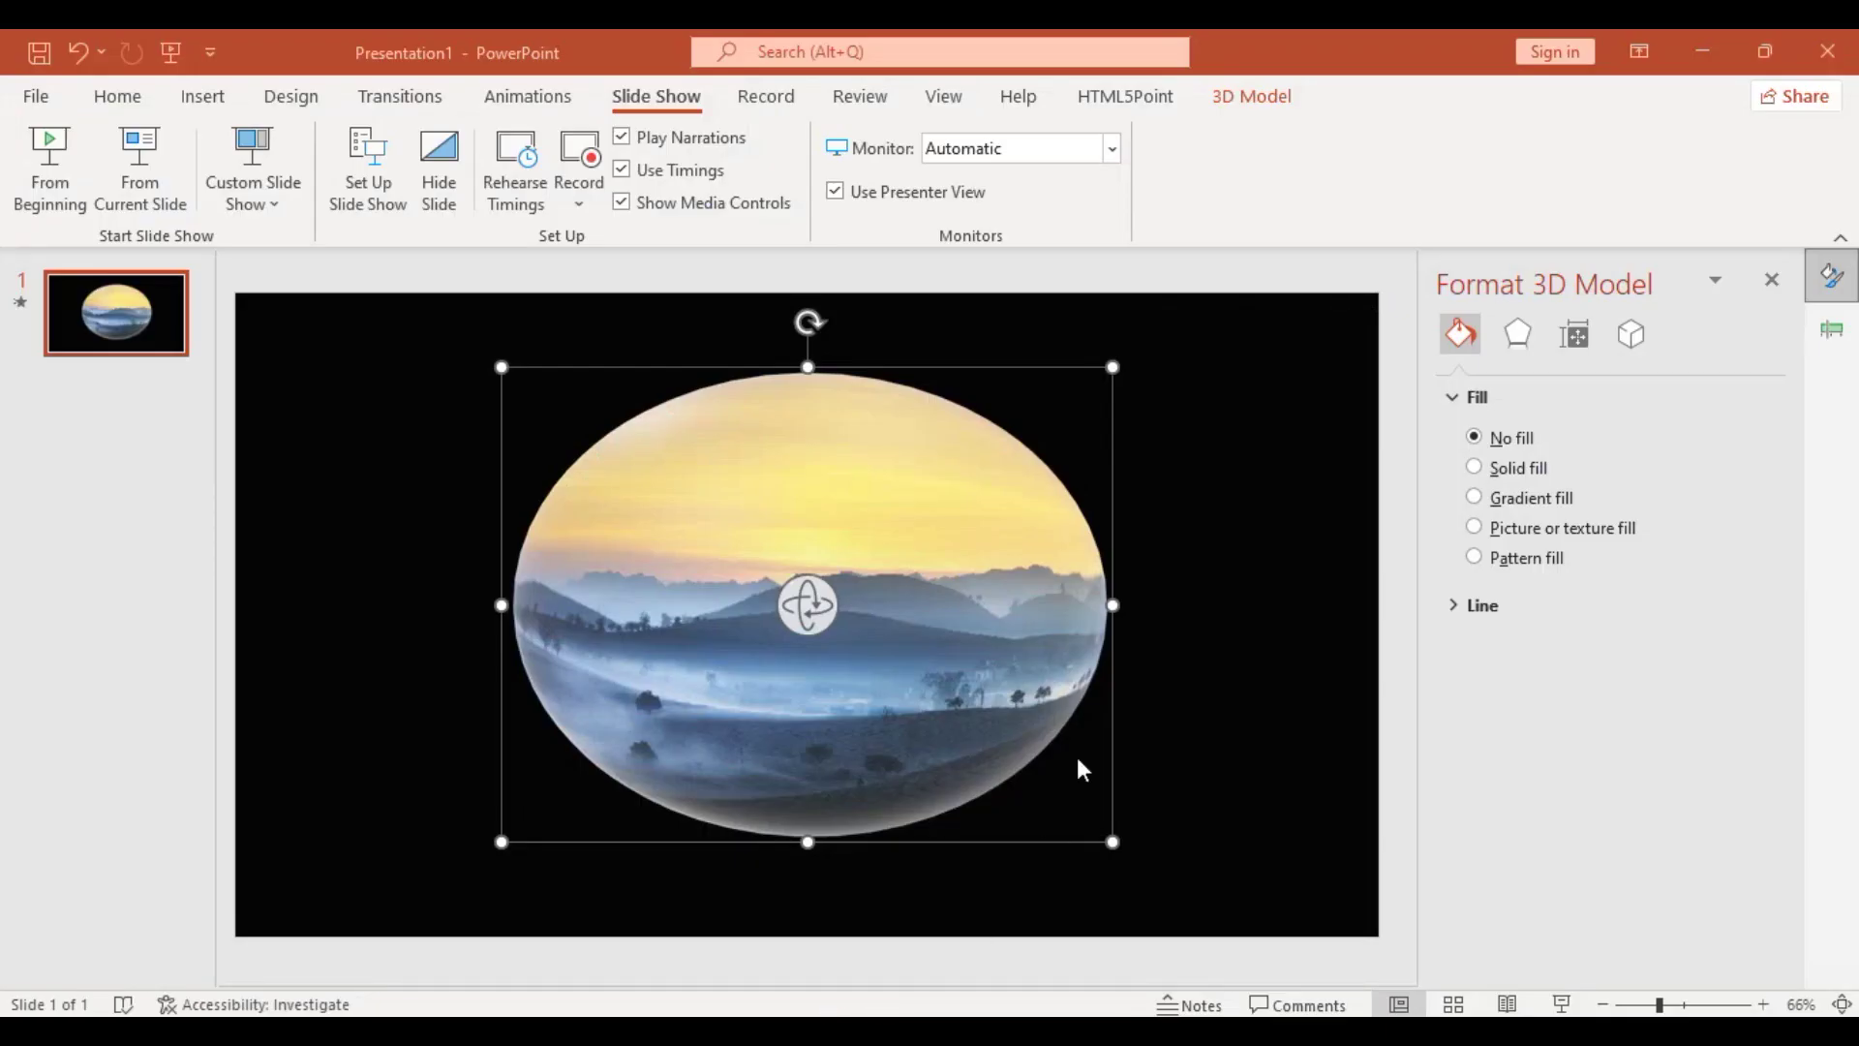
- Switch to PowerPoint and replace the landscape sphere with the copied globe, enlarged and centred on the slide
{"action": "key", "text": "Delete"}
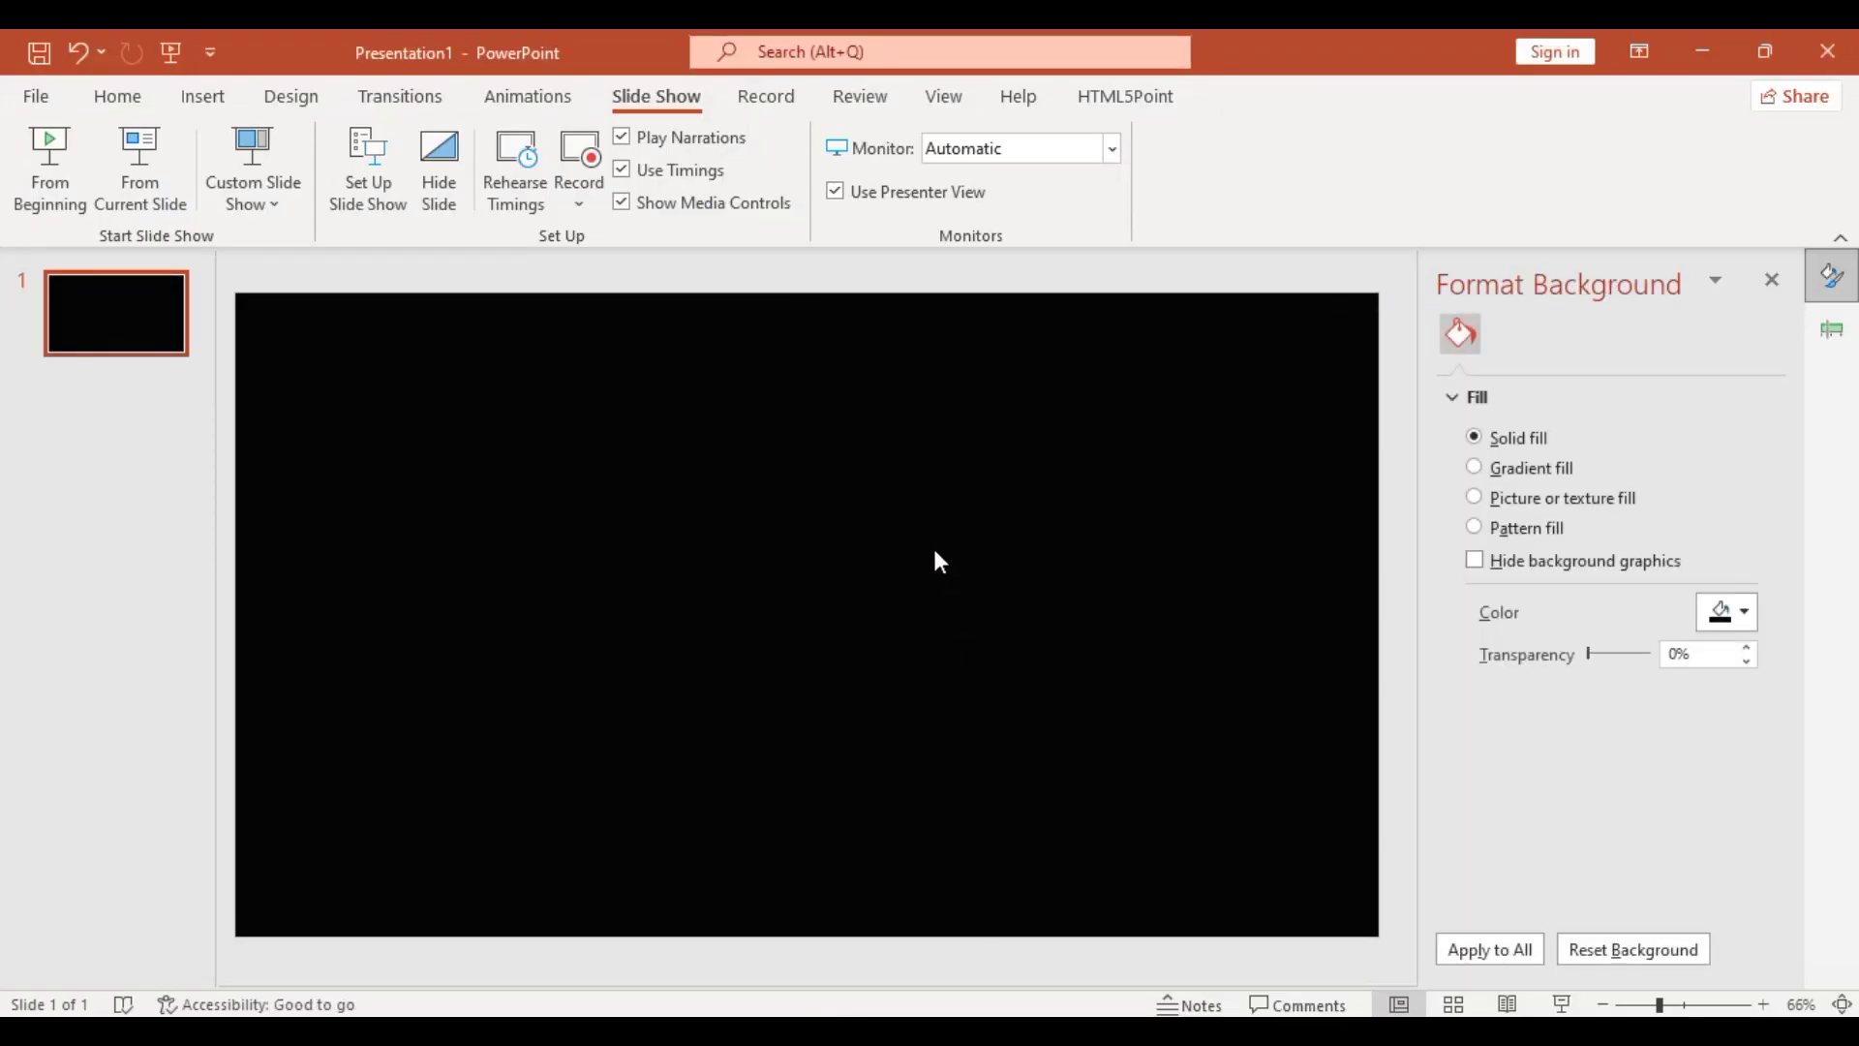
{"action": "key", "text": "ctrl+v"}
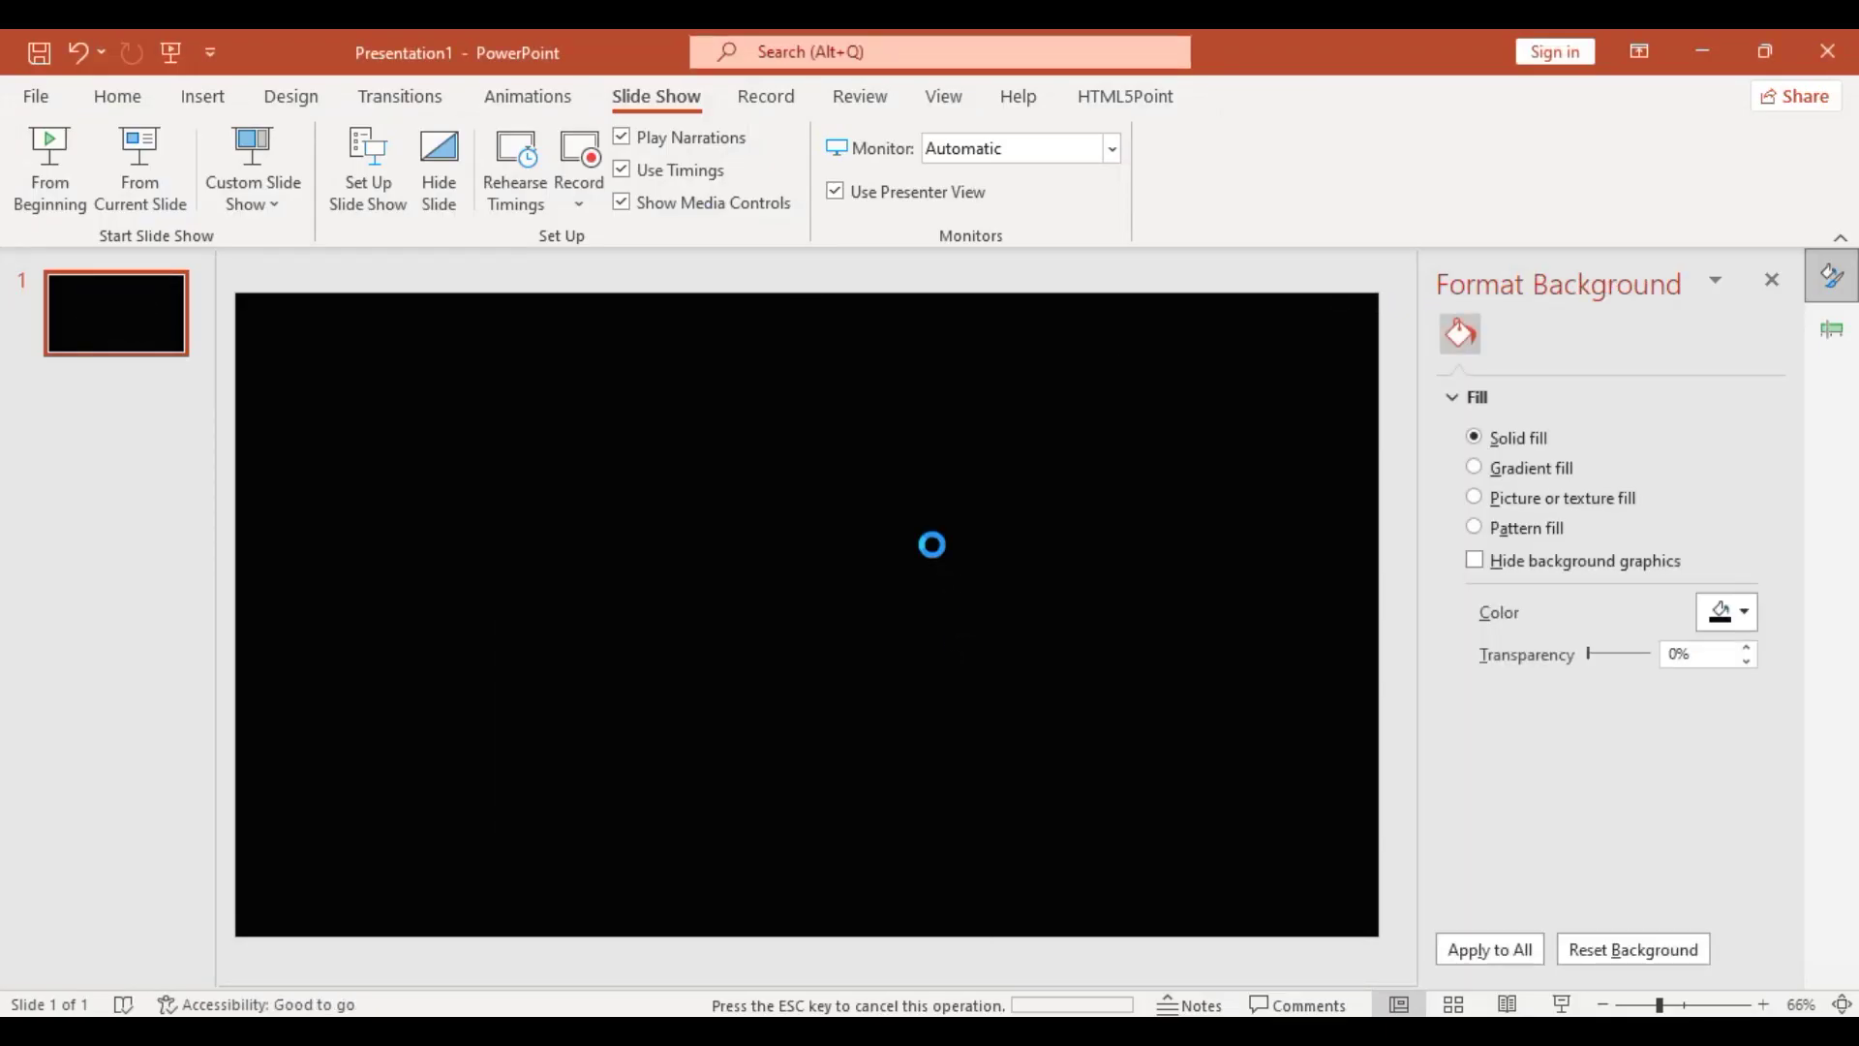
{"action": "left_click_drag", "start_coordinate": [973, 741], "coordinate": [1143, 853]}
{"action": "left_click_drag", "start_coordinate": [902, 632], "coordinate": [875, 590]}
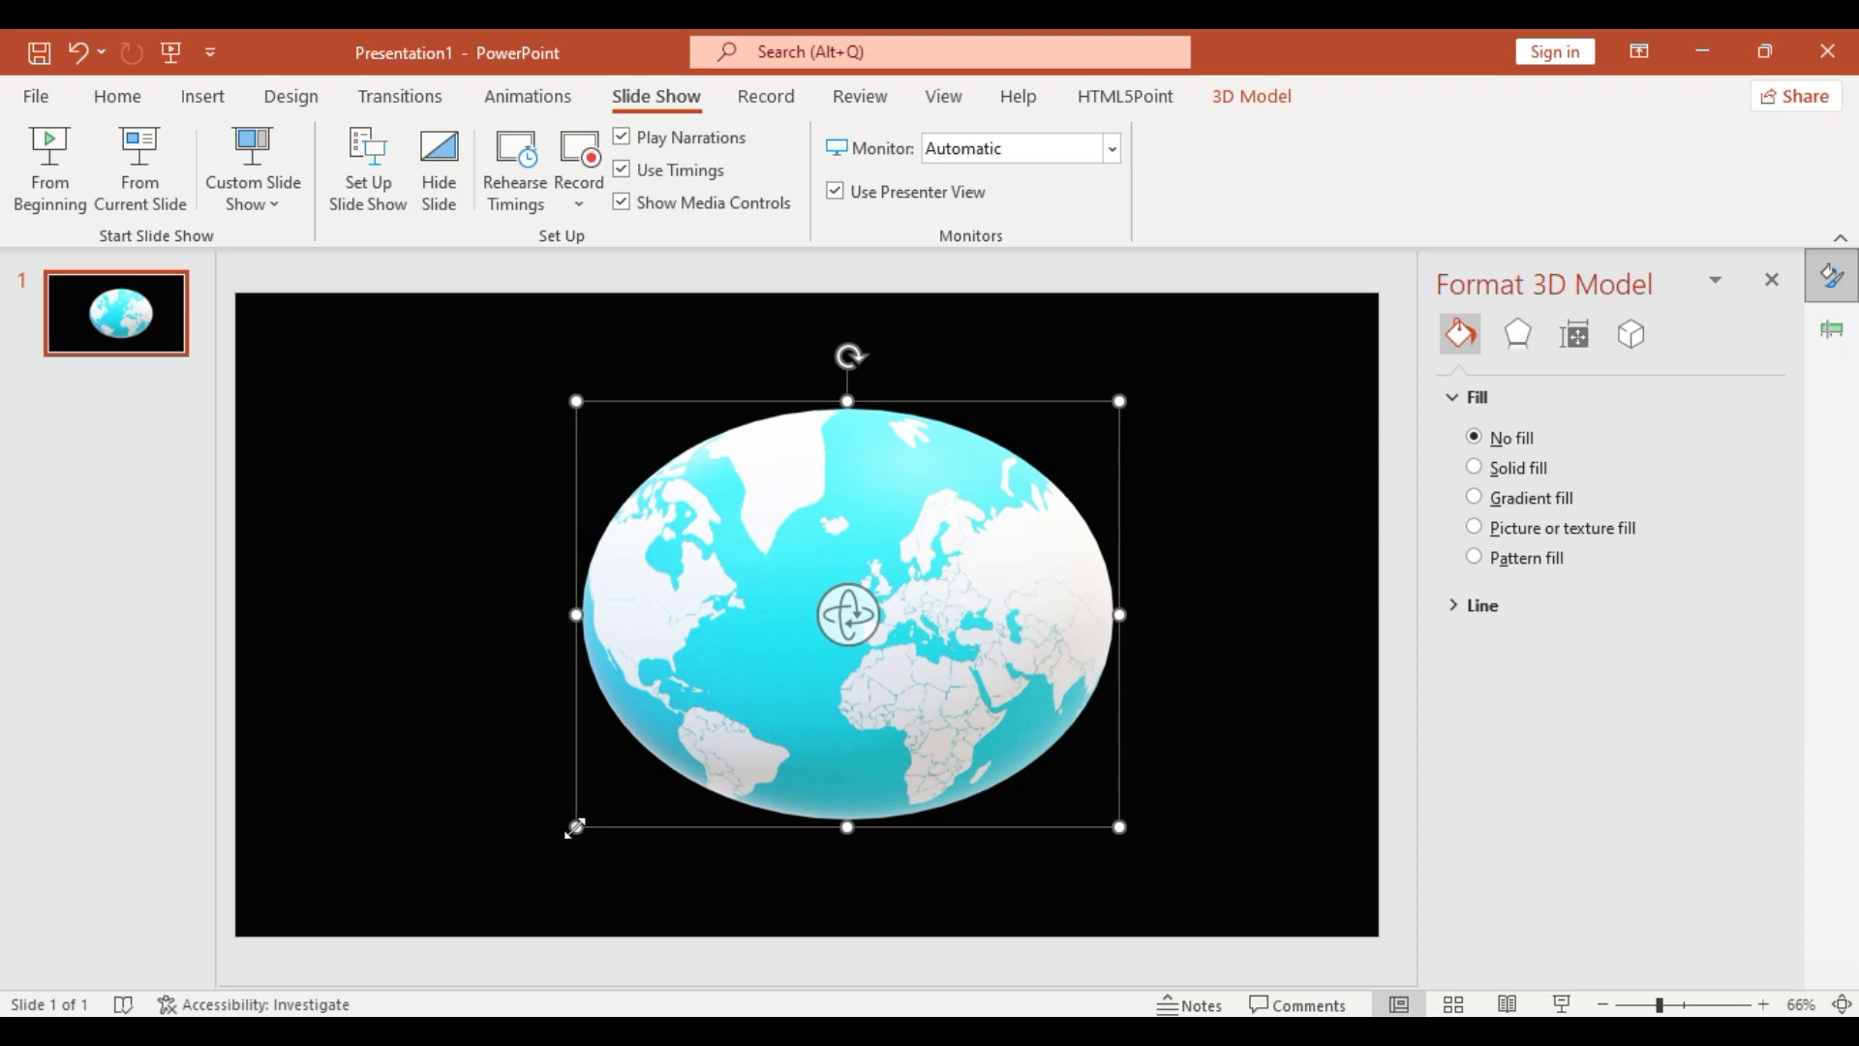
{"action": "left_click_drag", "start_coordinate": [575, 827], "coordinate": [432, 891]}
{"action": "left_click_drag", "start_coordinate": [864, 659], "coordinate": [896, 605]}
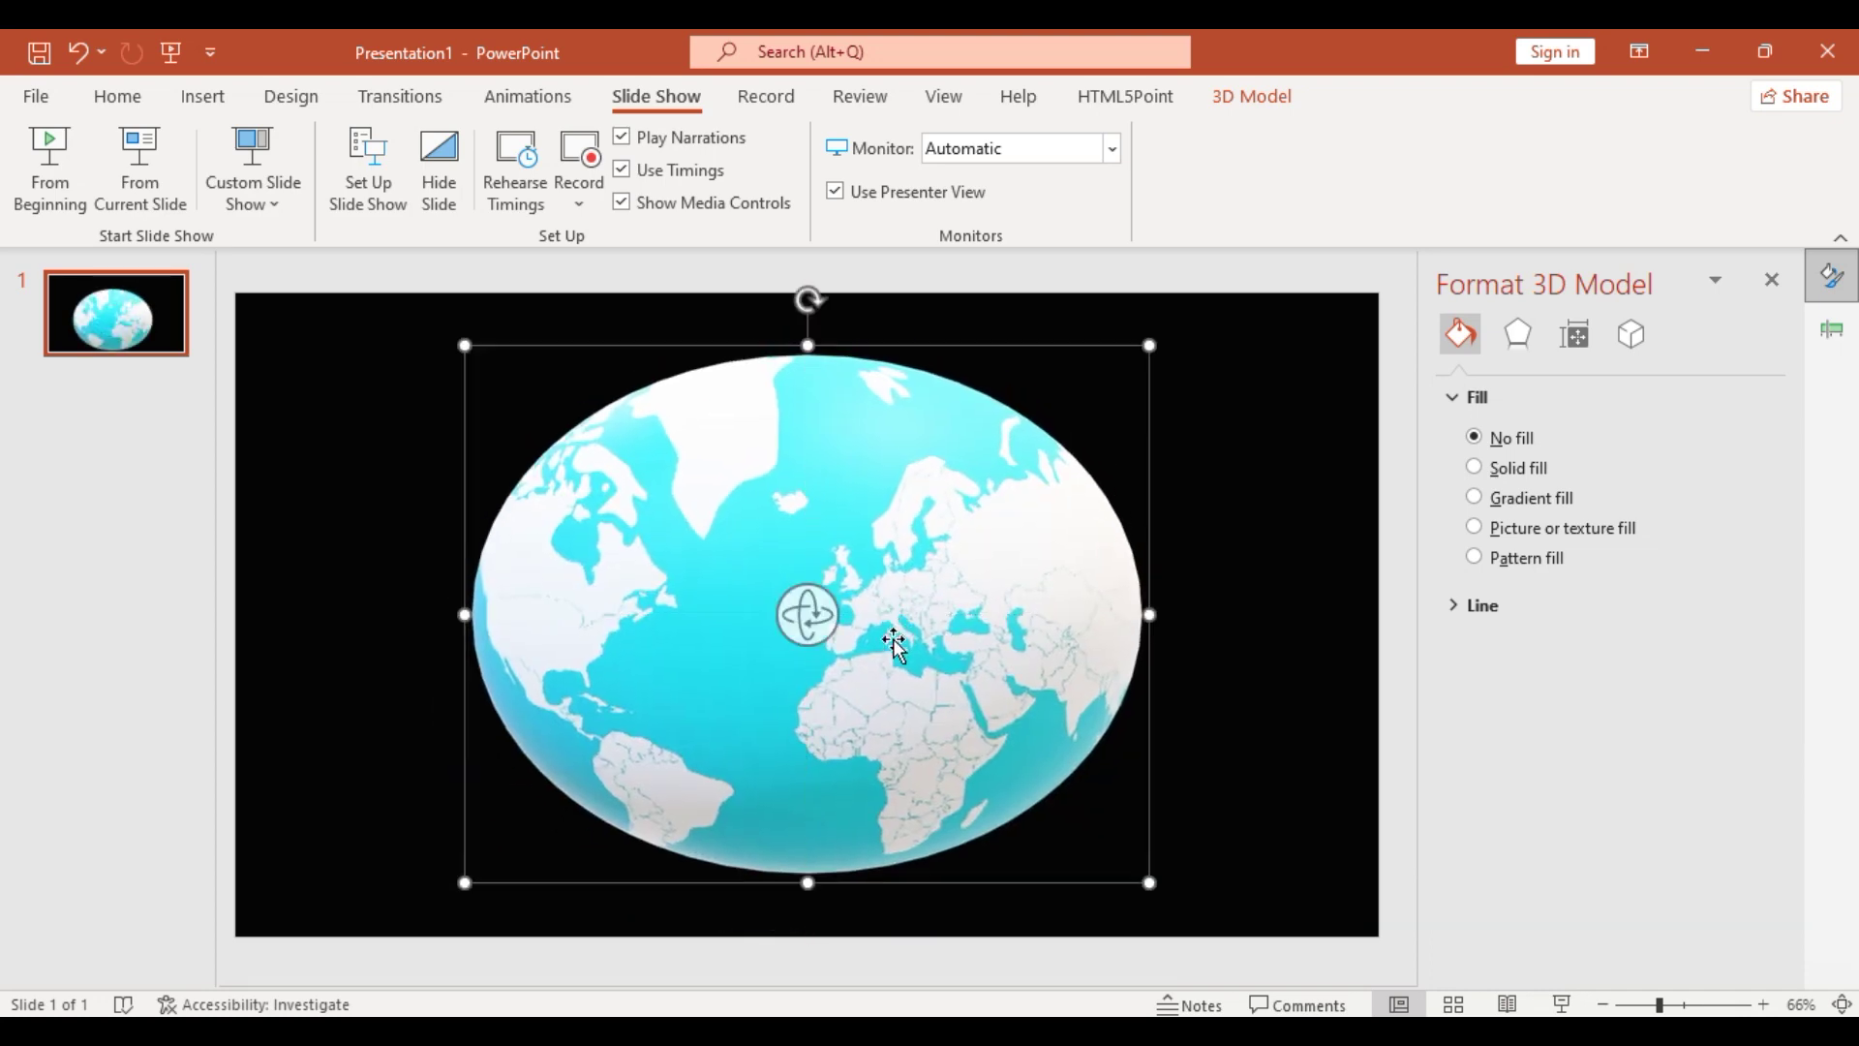
- Apply the Turntable animation to the globe
{"action": "left_click", "coordinate": [557, 108]}
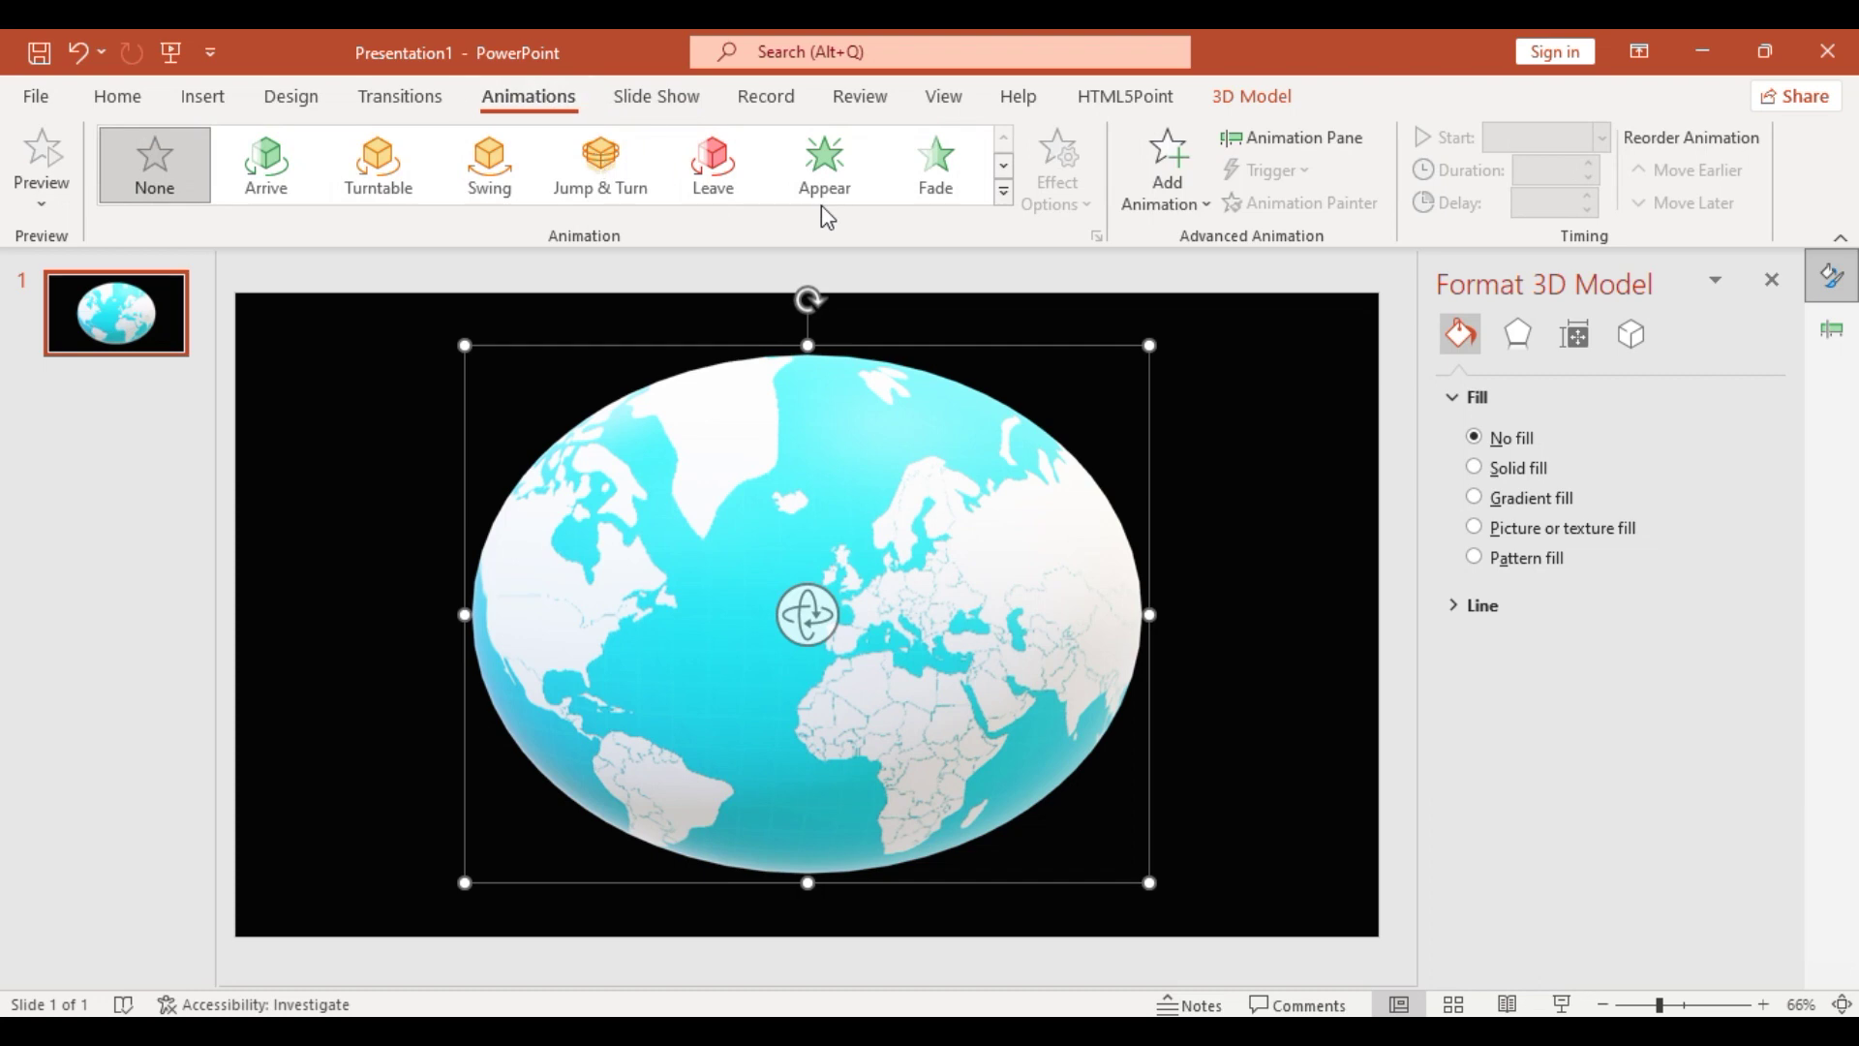
{"action": "left_click", "coordinate": [385, 170]}
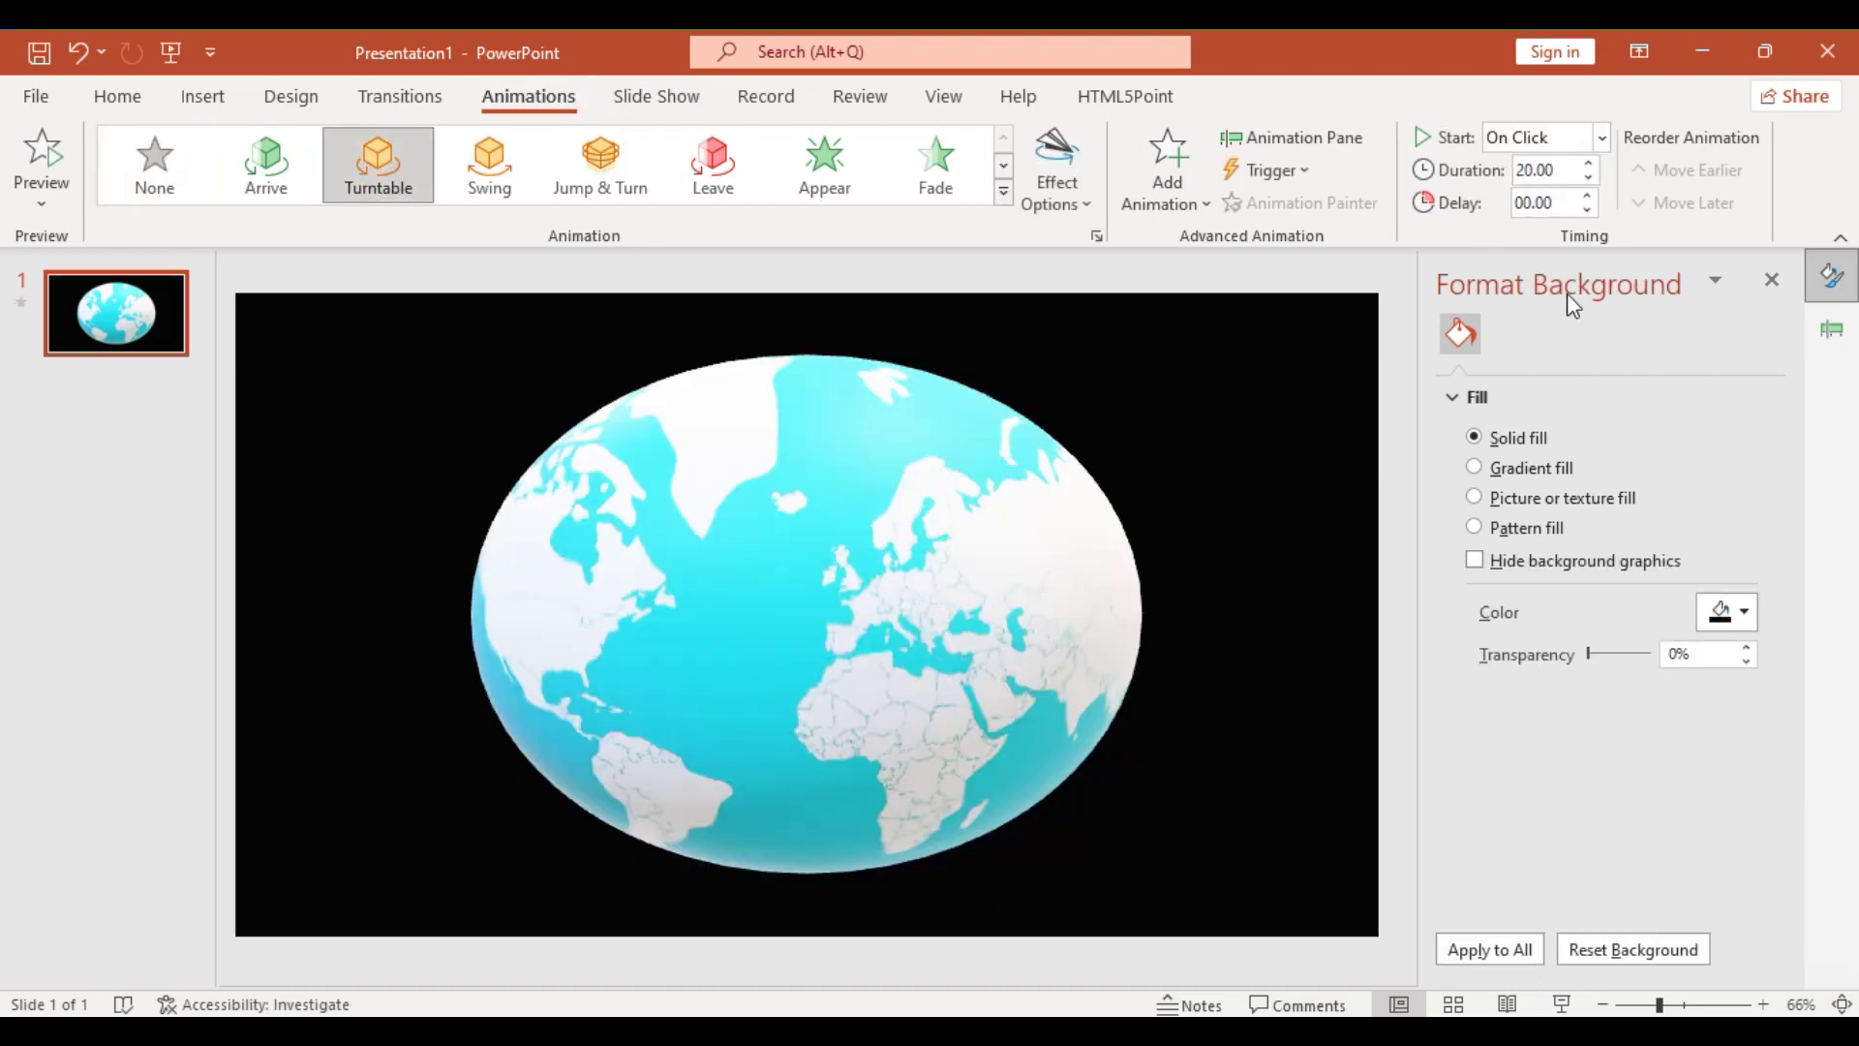
- Set the globe's Turntable animation to start With Previous and last 10 seconds
{"action": "left_click", "coordinate": [1358, 143]}
{"action": "double_click", "coordinate": [1600, 374]}
{"action": "left_click", "coordinate": [787, 291]}
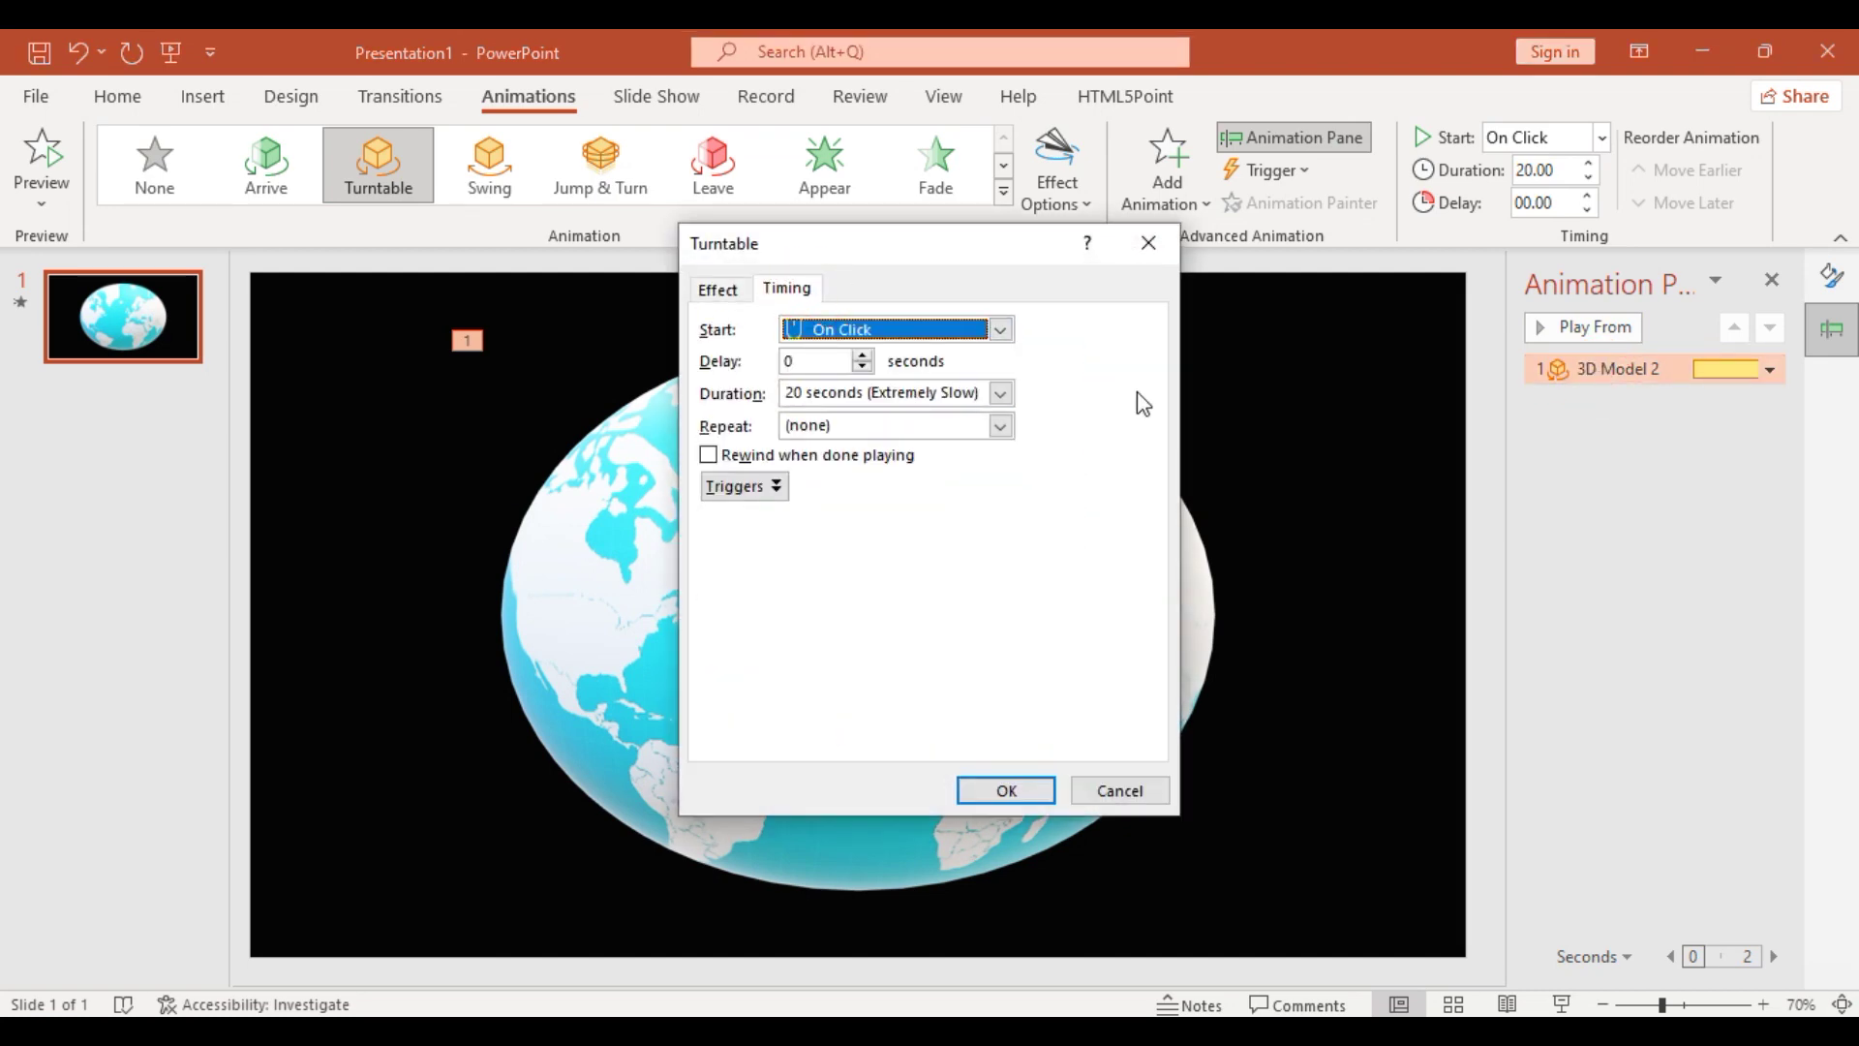
{"action": "left_click", "coordinate": [999, 331]}
{"action": "left_click", "coordinate": [877, 375]}
{"action": "left_click", "coordinate": [799, 401]}
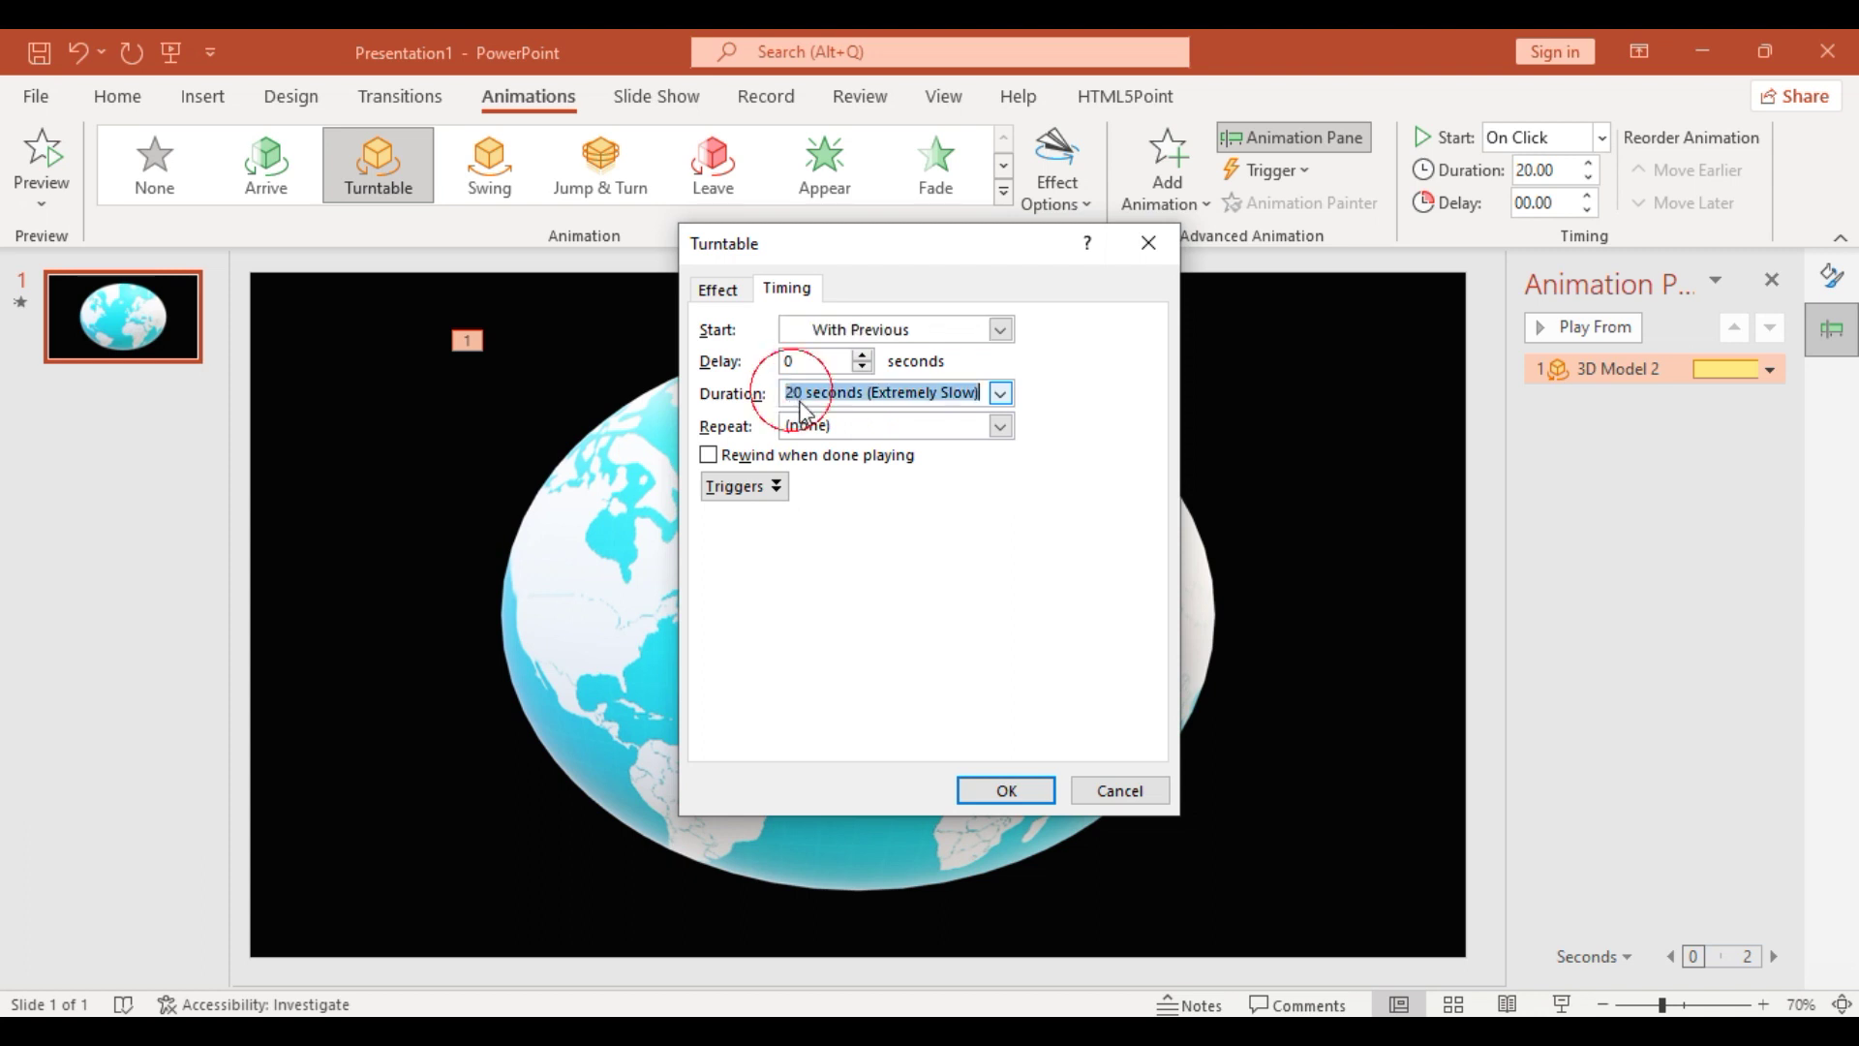
{"action": "left_click", "coordinate": [796, 397]}
{"action": "key", "text": "BackSpace"}
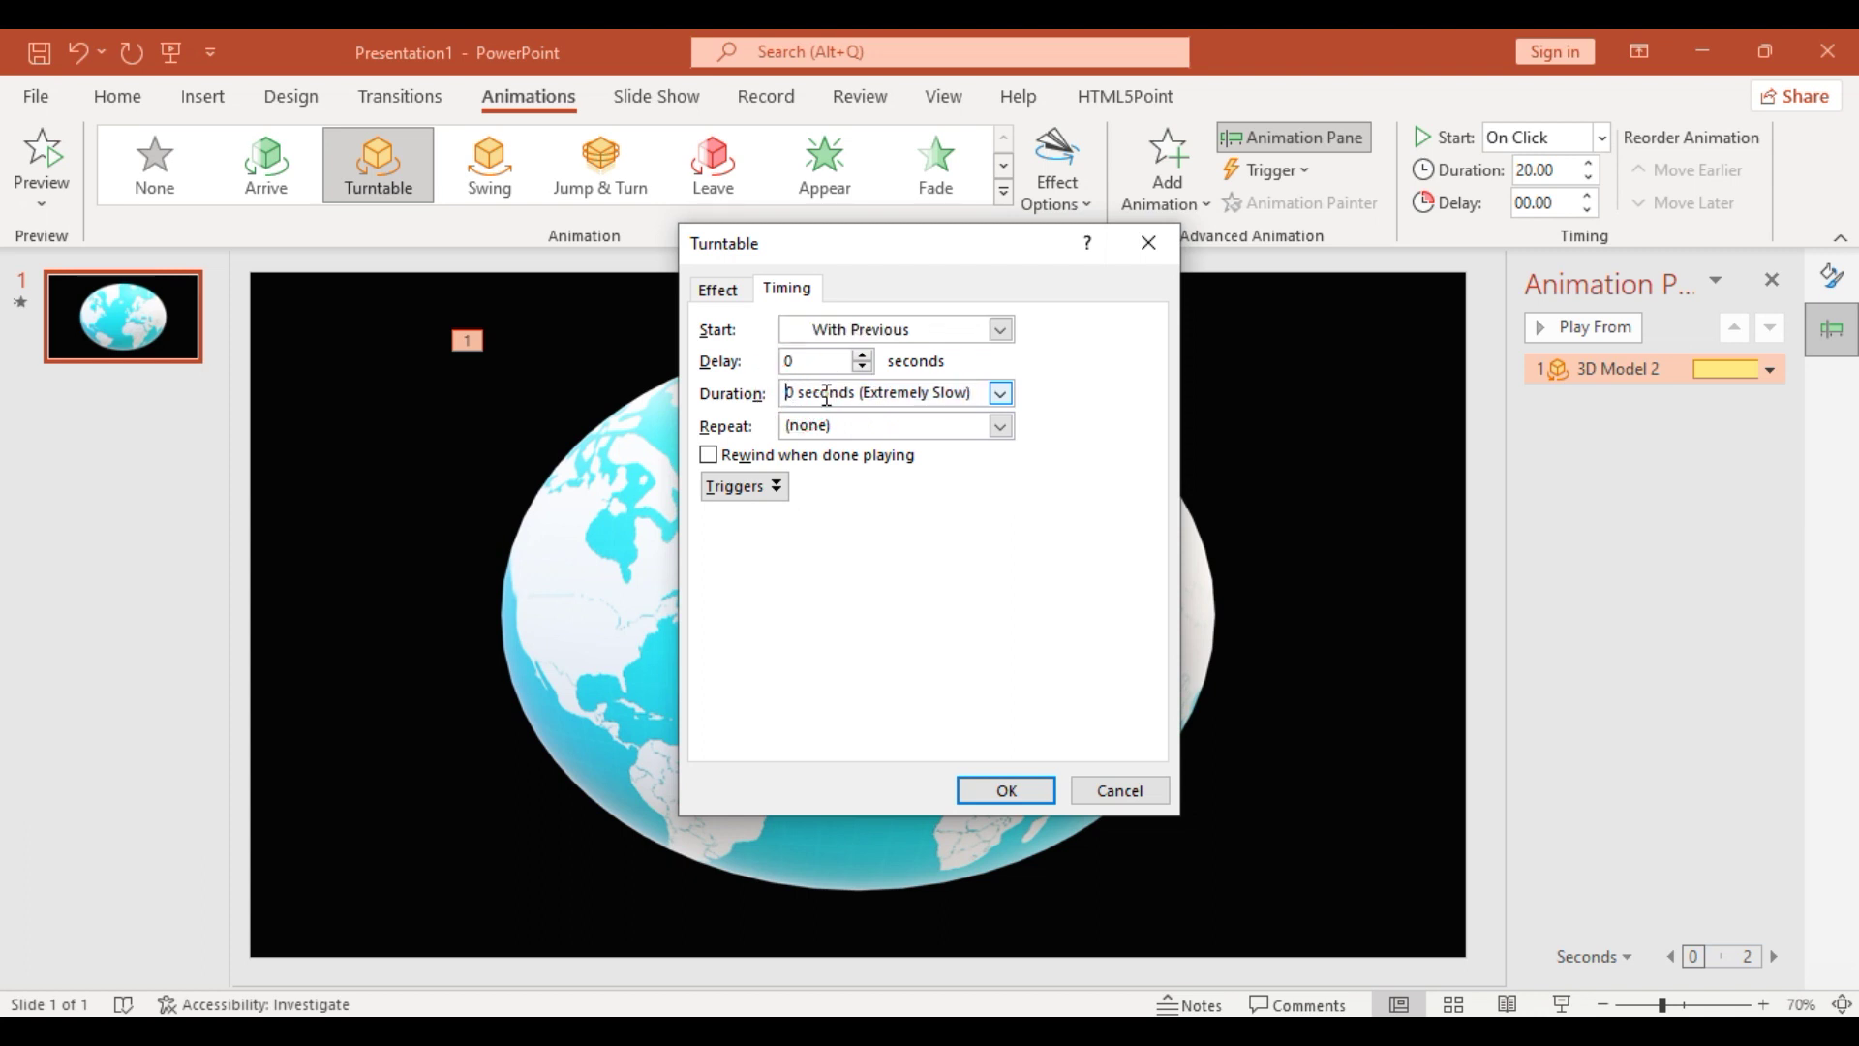
{"action": "type", "text": "1"}
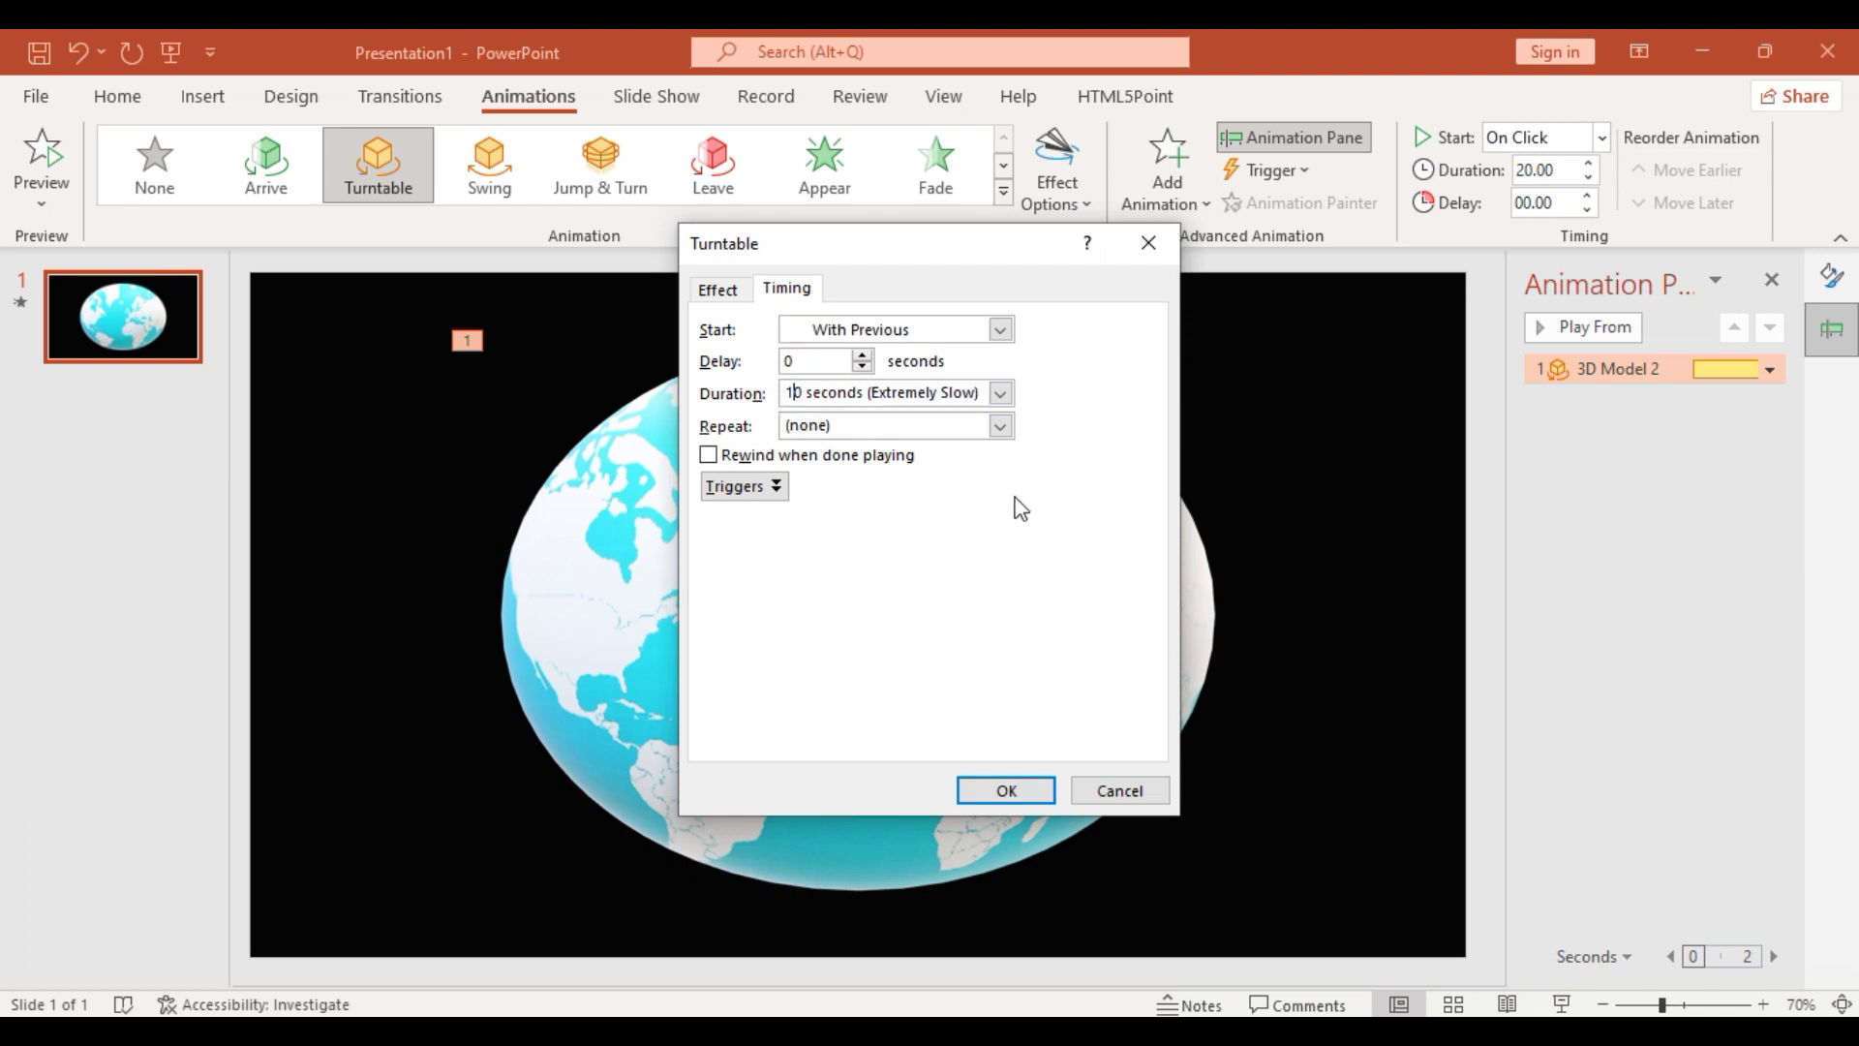
- Set the Turntable animation to repeat Until End of Slide and accept the timing settings
{"action": "left_click", "coordinate": [1000, 426]}
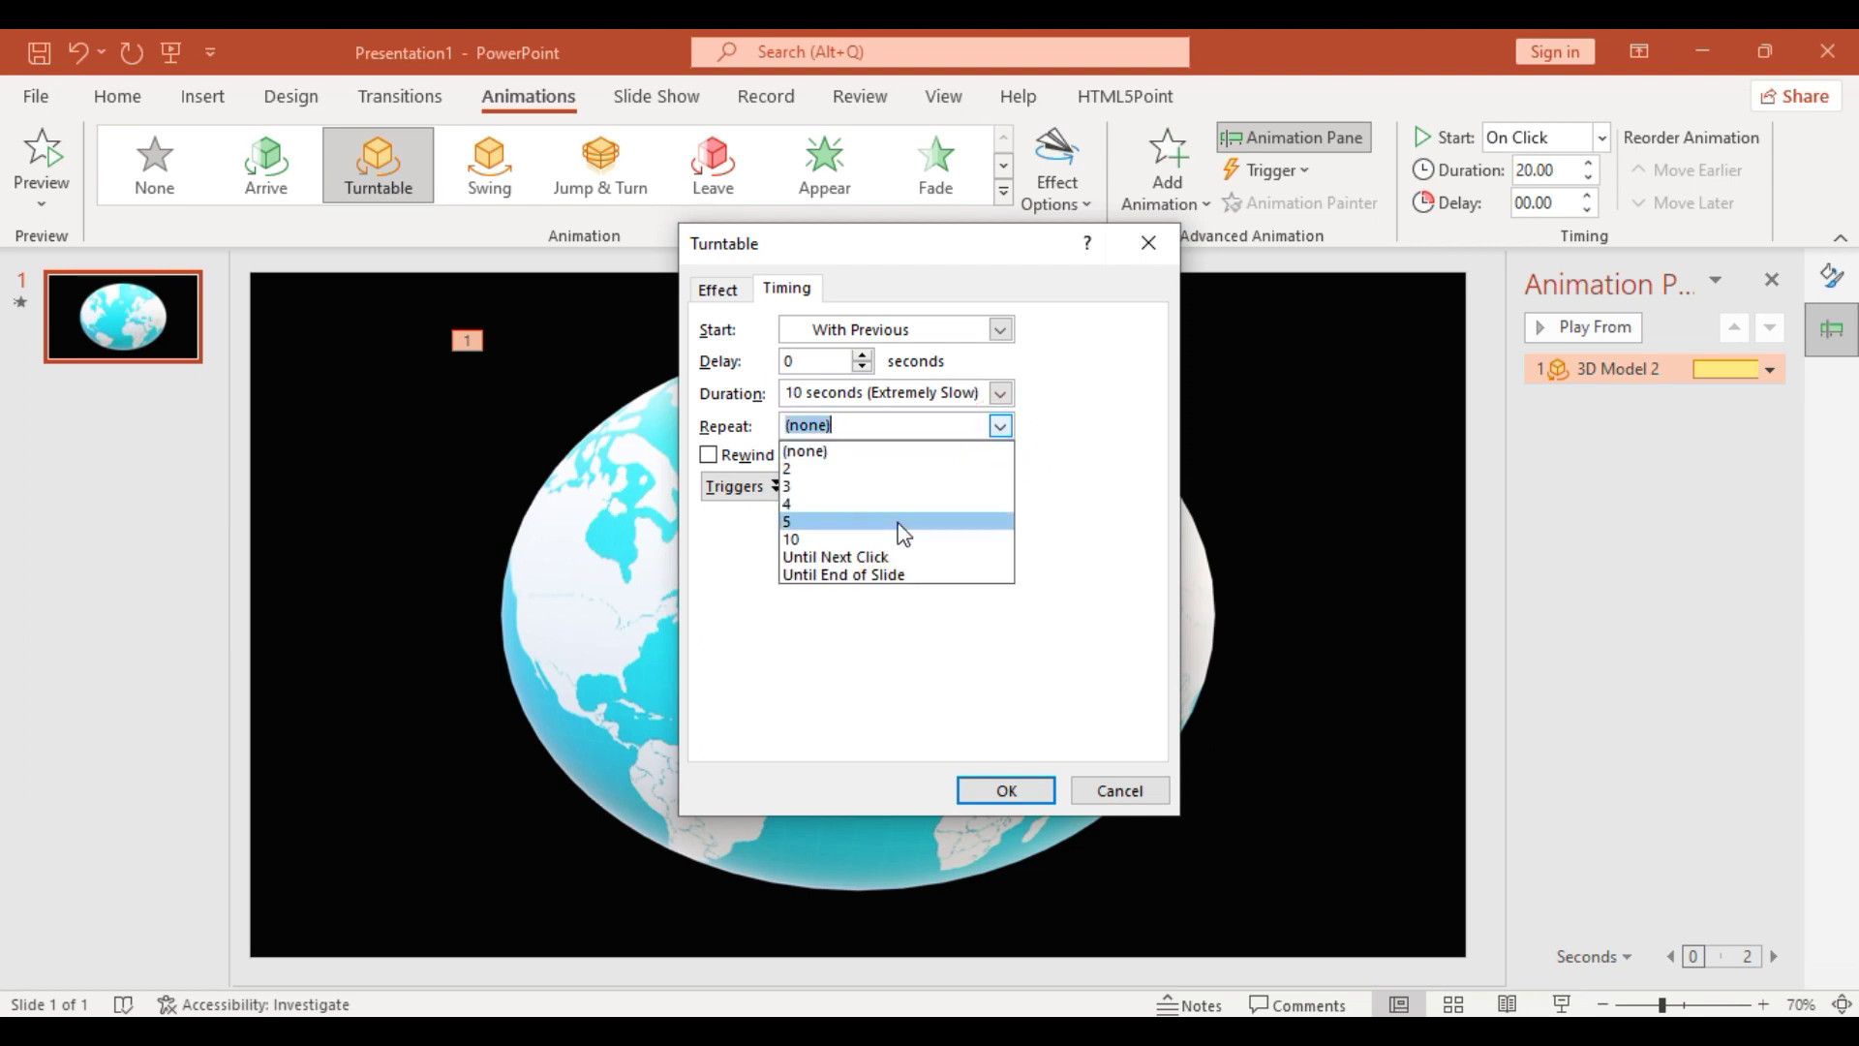
{"action": "left_click", "coordinate": [879, 595]}
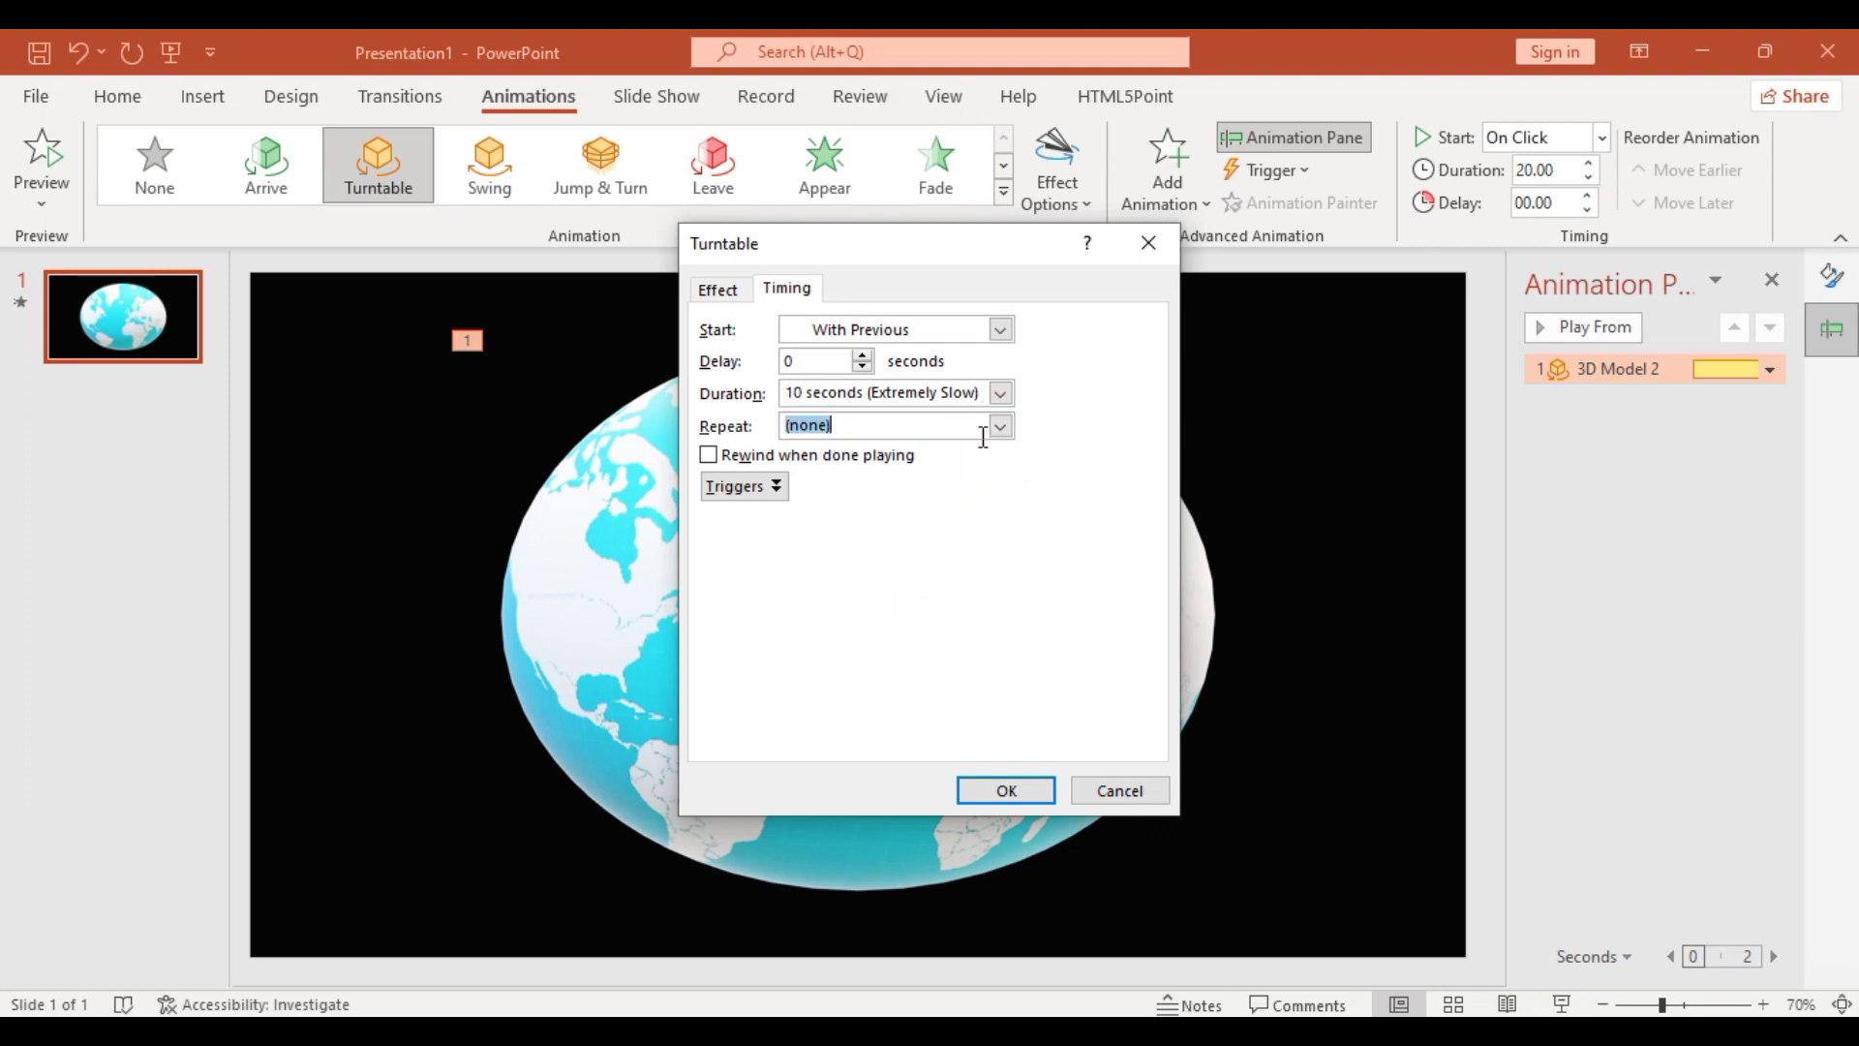
{"action": "left_click", "coordinate": [998, 426]}
{"action": "left_click", "coordinate": [851, 573]}
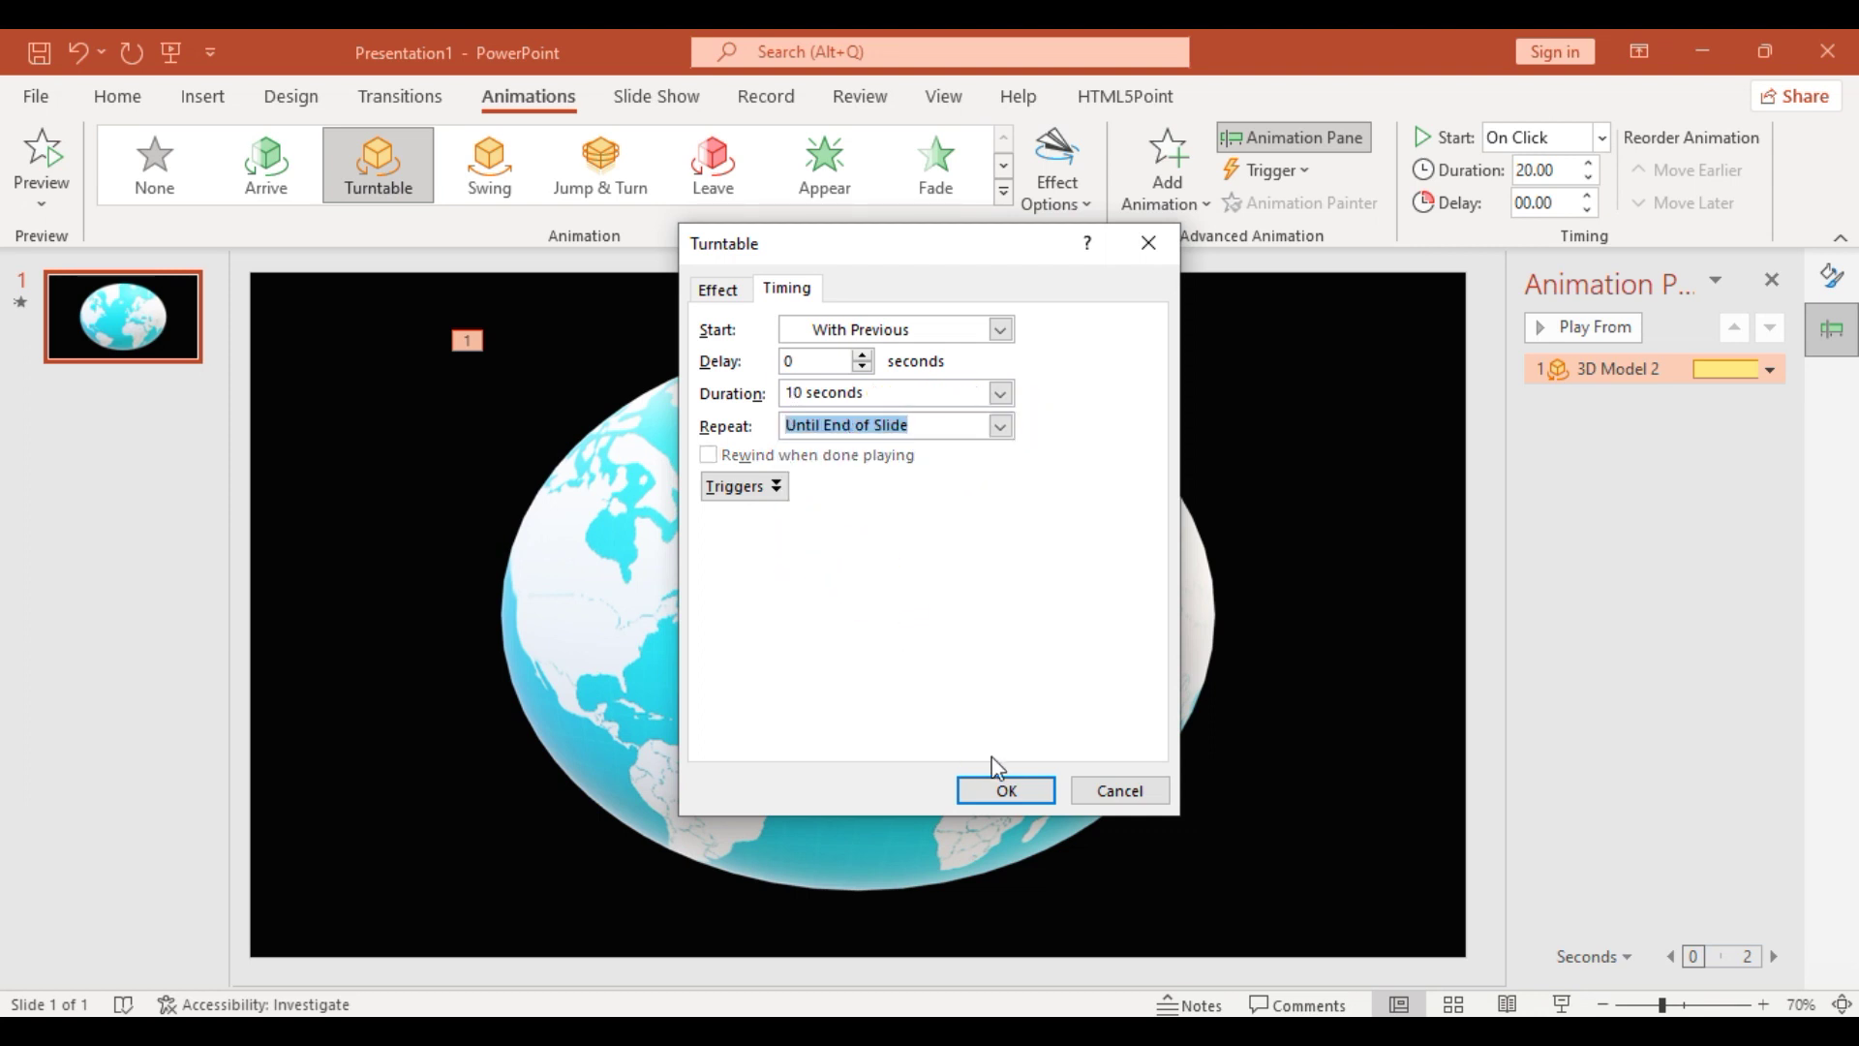
{"action": "left_click", "coordinate": [1004, 789]}
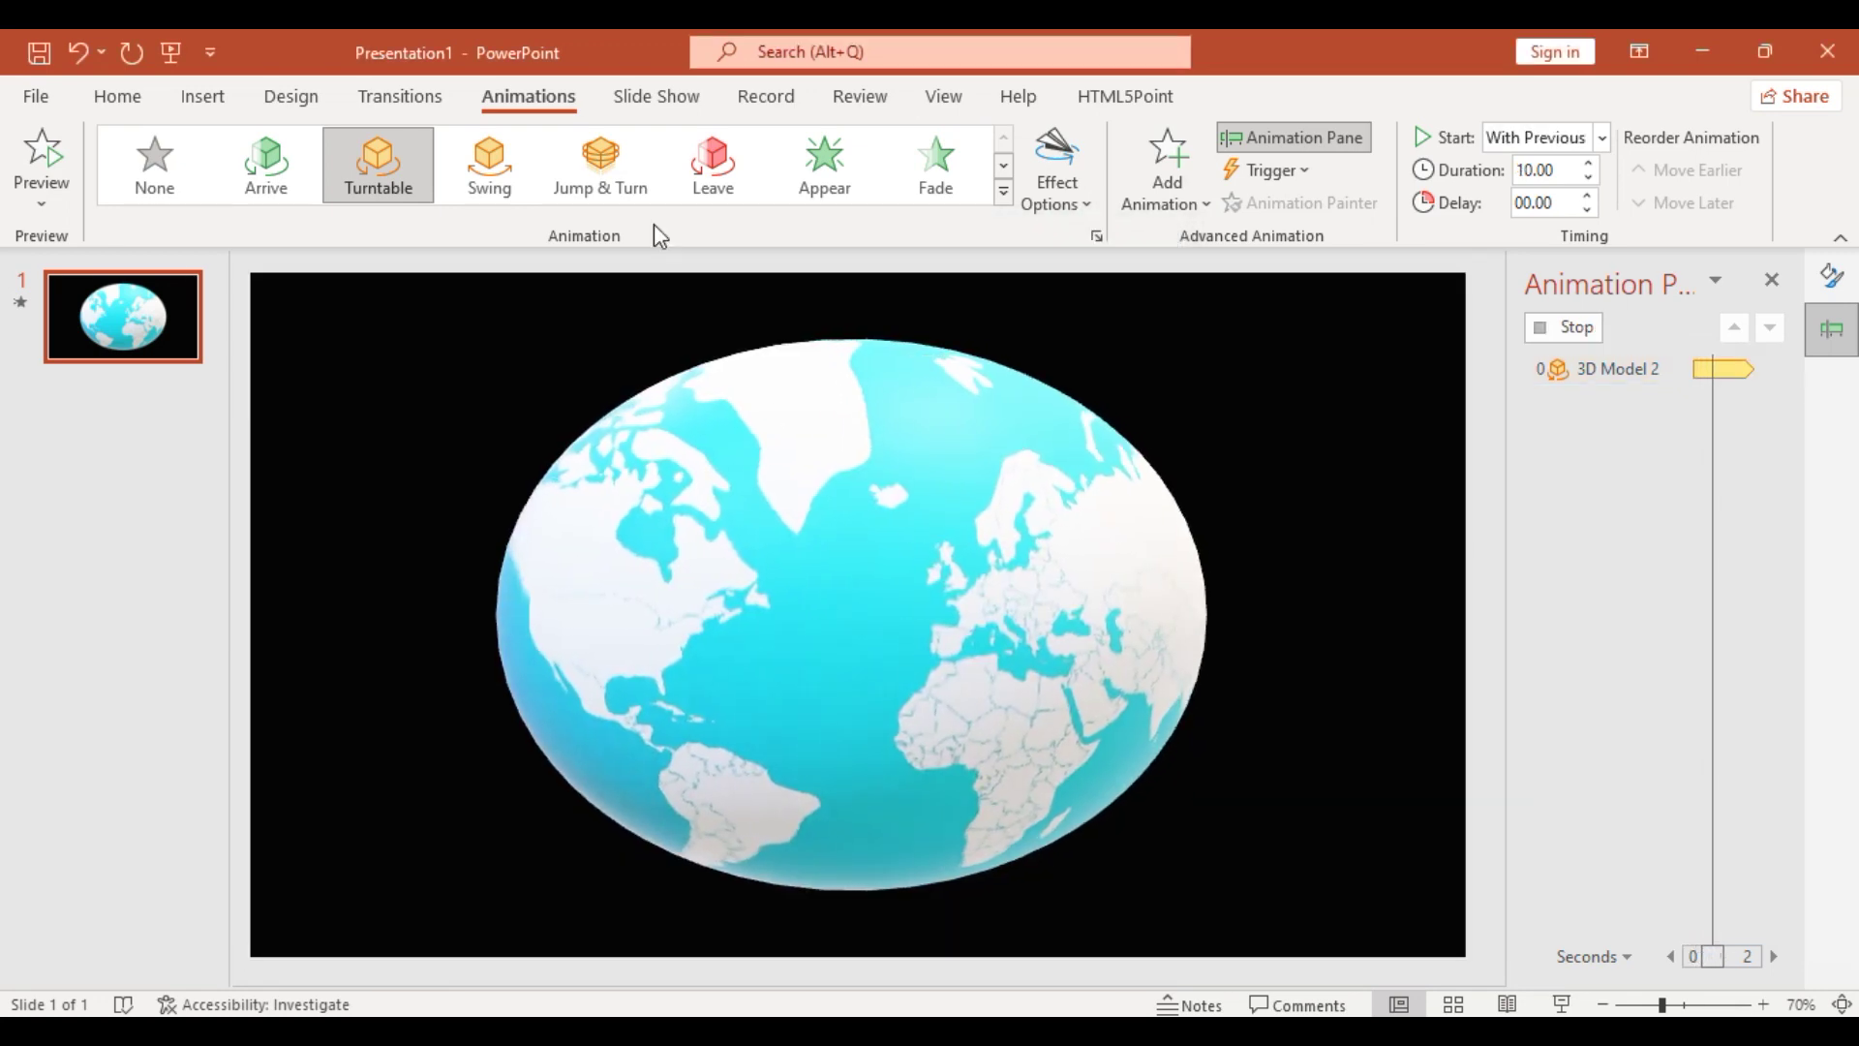
- Play the slide show from the beginning to watch the rotating globe
{"action": "left_click", "coordinate": [653, 100]}
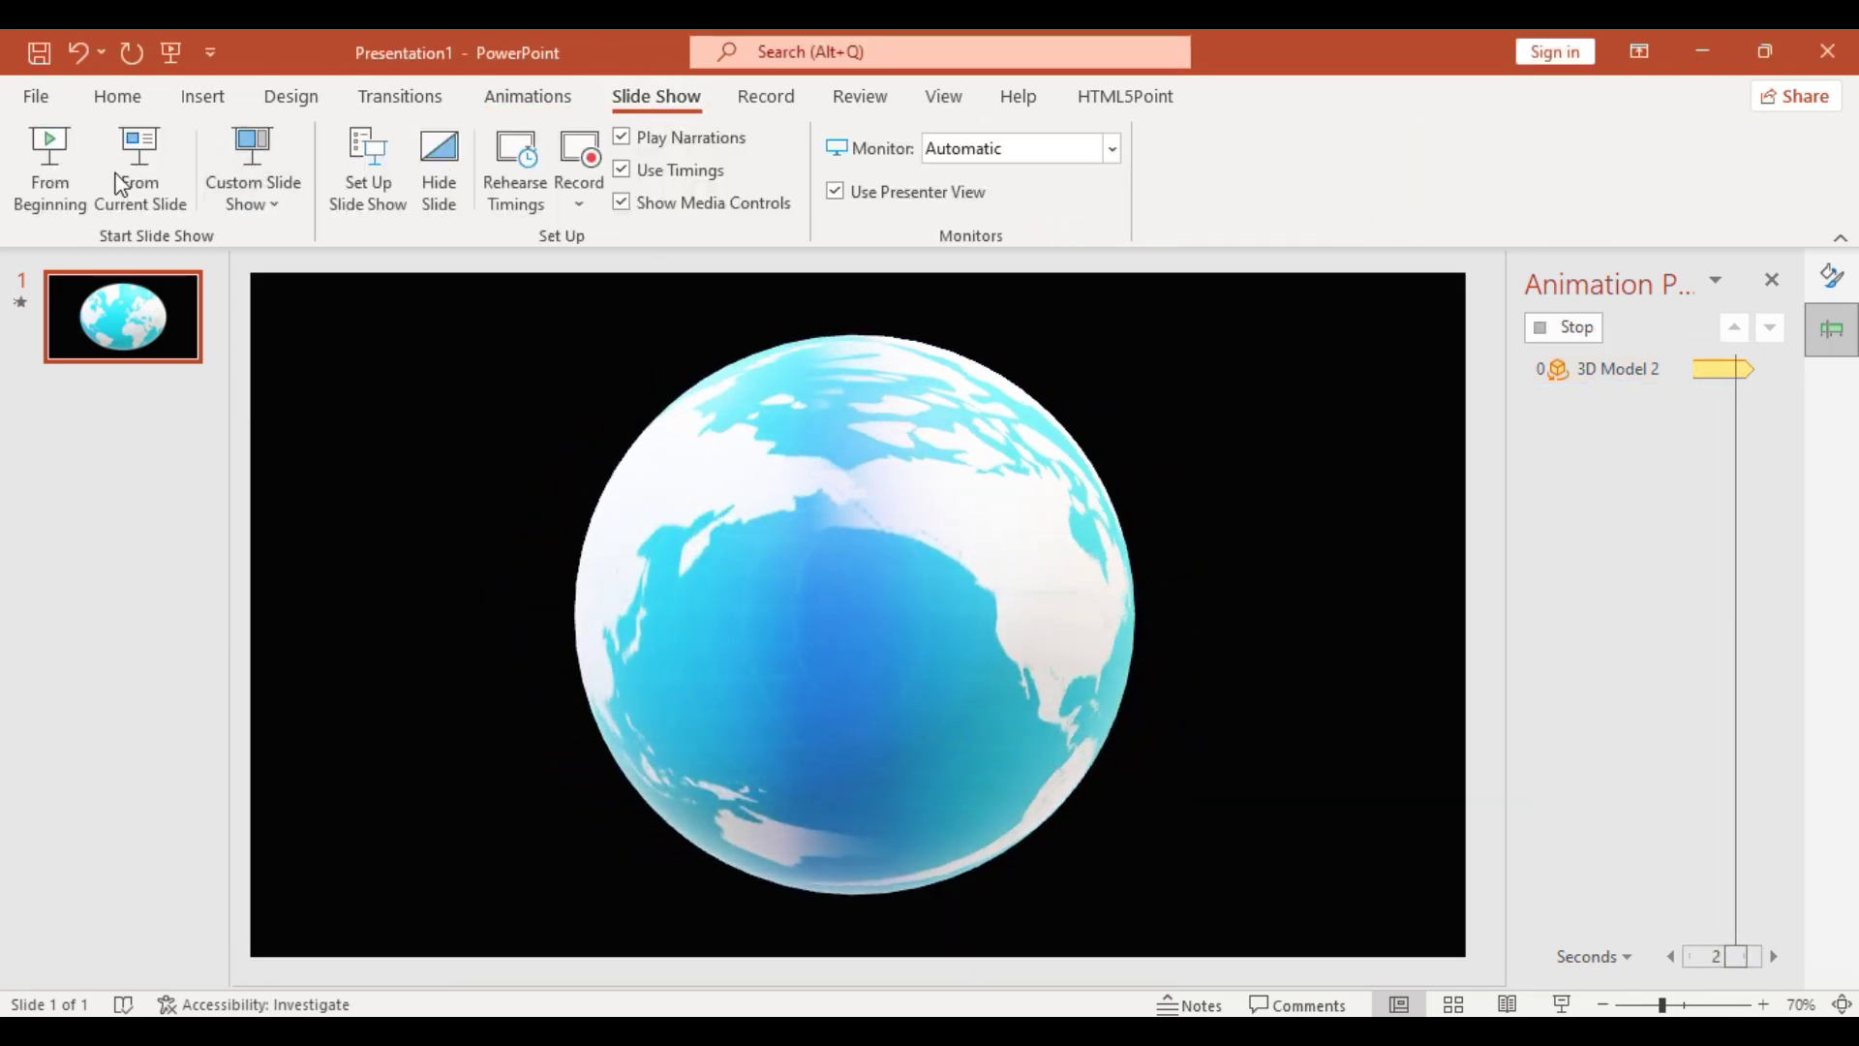
{"action": "left_click", "coordinate": [61, 170]}
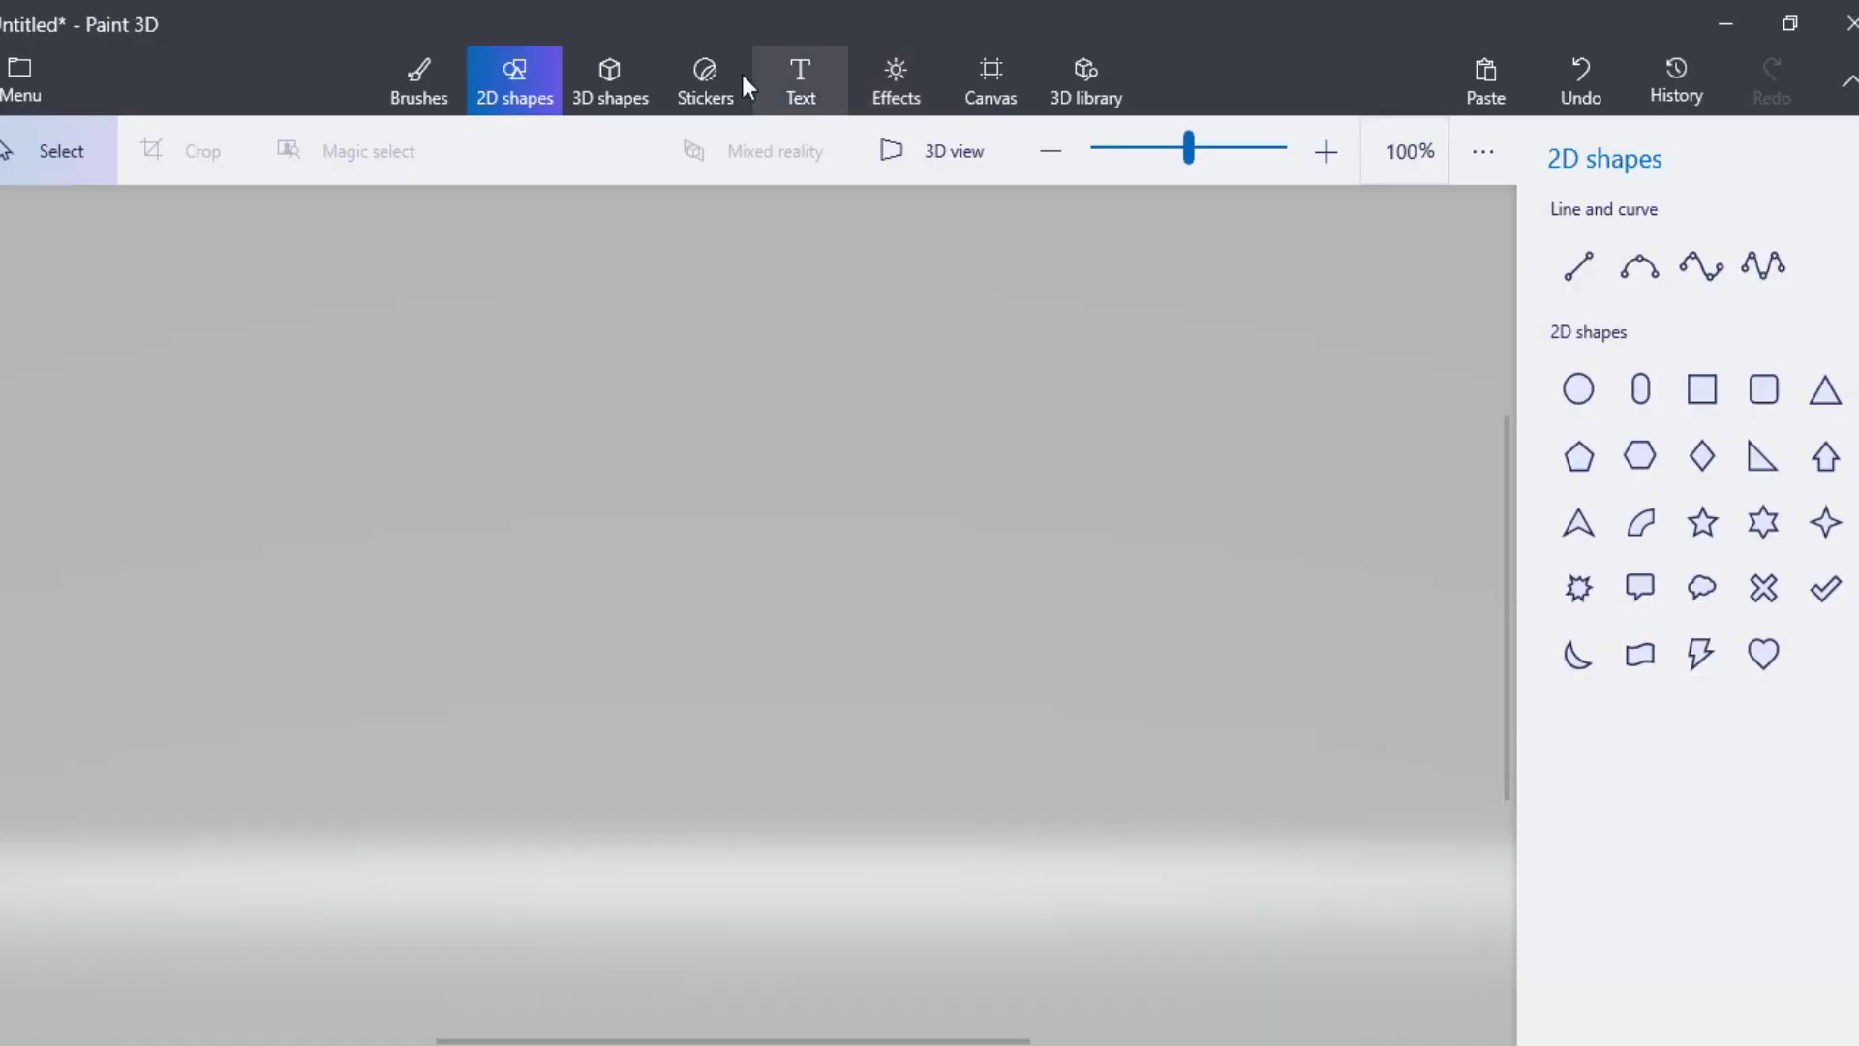
- Switch to Paint 3D, draw a small 3D cube near the canvas centre and recolour it golden yellow
{"action": "left_click", "coordinate": [598, 71]}
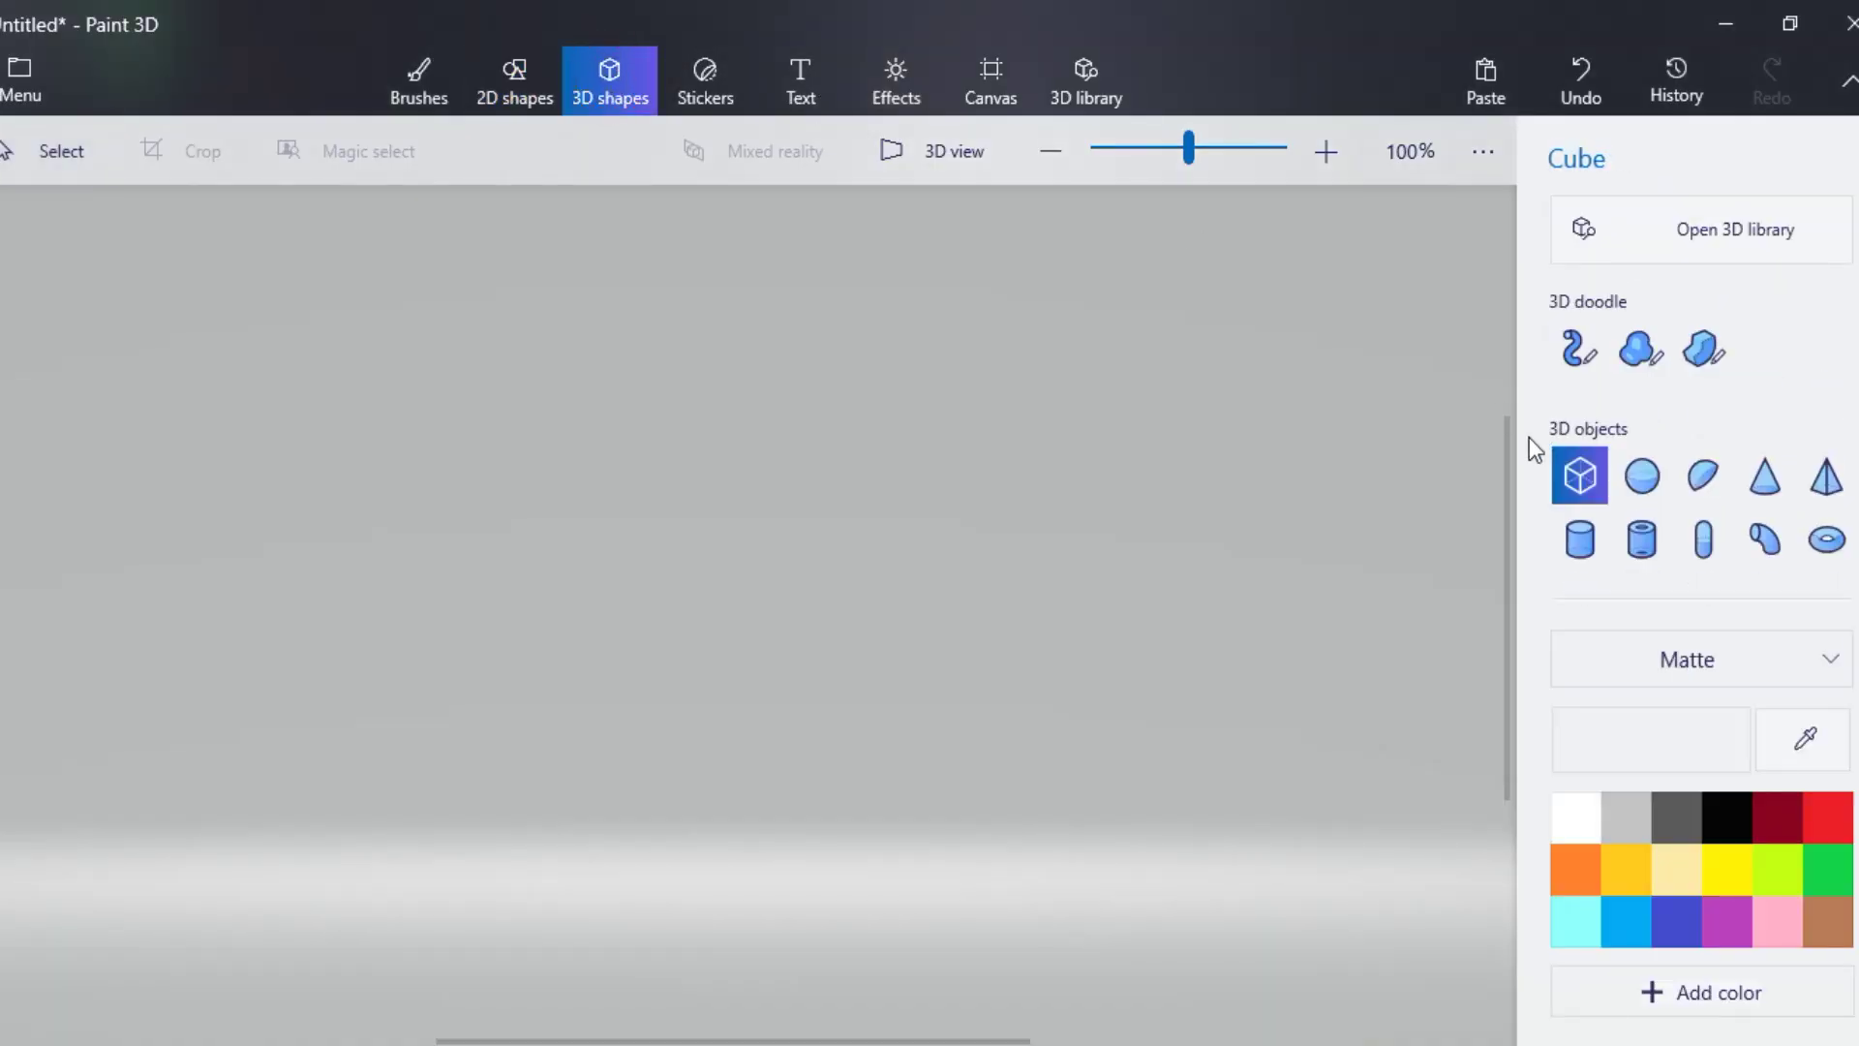
{"action": "left_click_drag", "start_coordinate": [576, 484], "coordinate": [739, 606]}
{"action": "left_click", "coordinate": [1755, 242]}
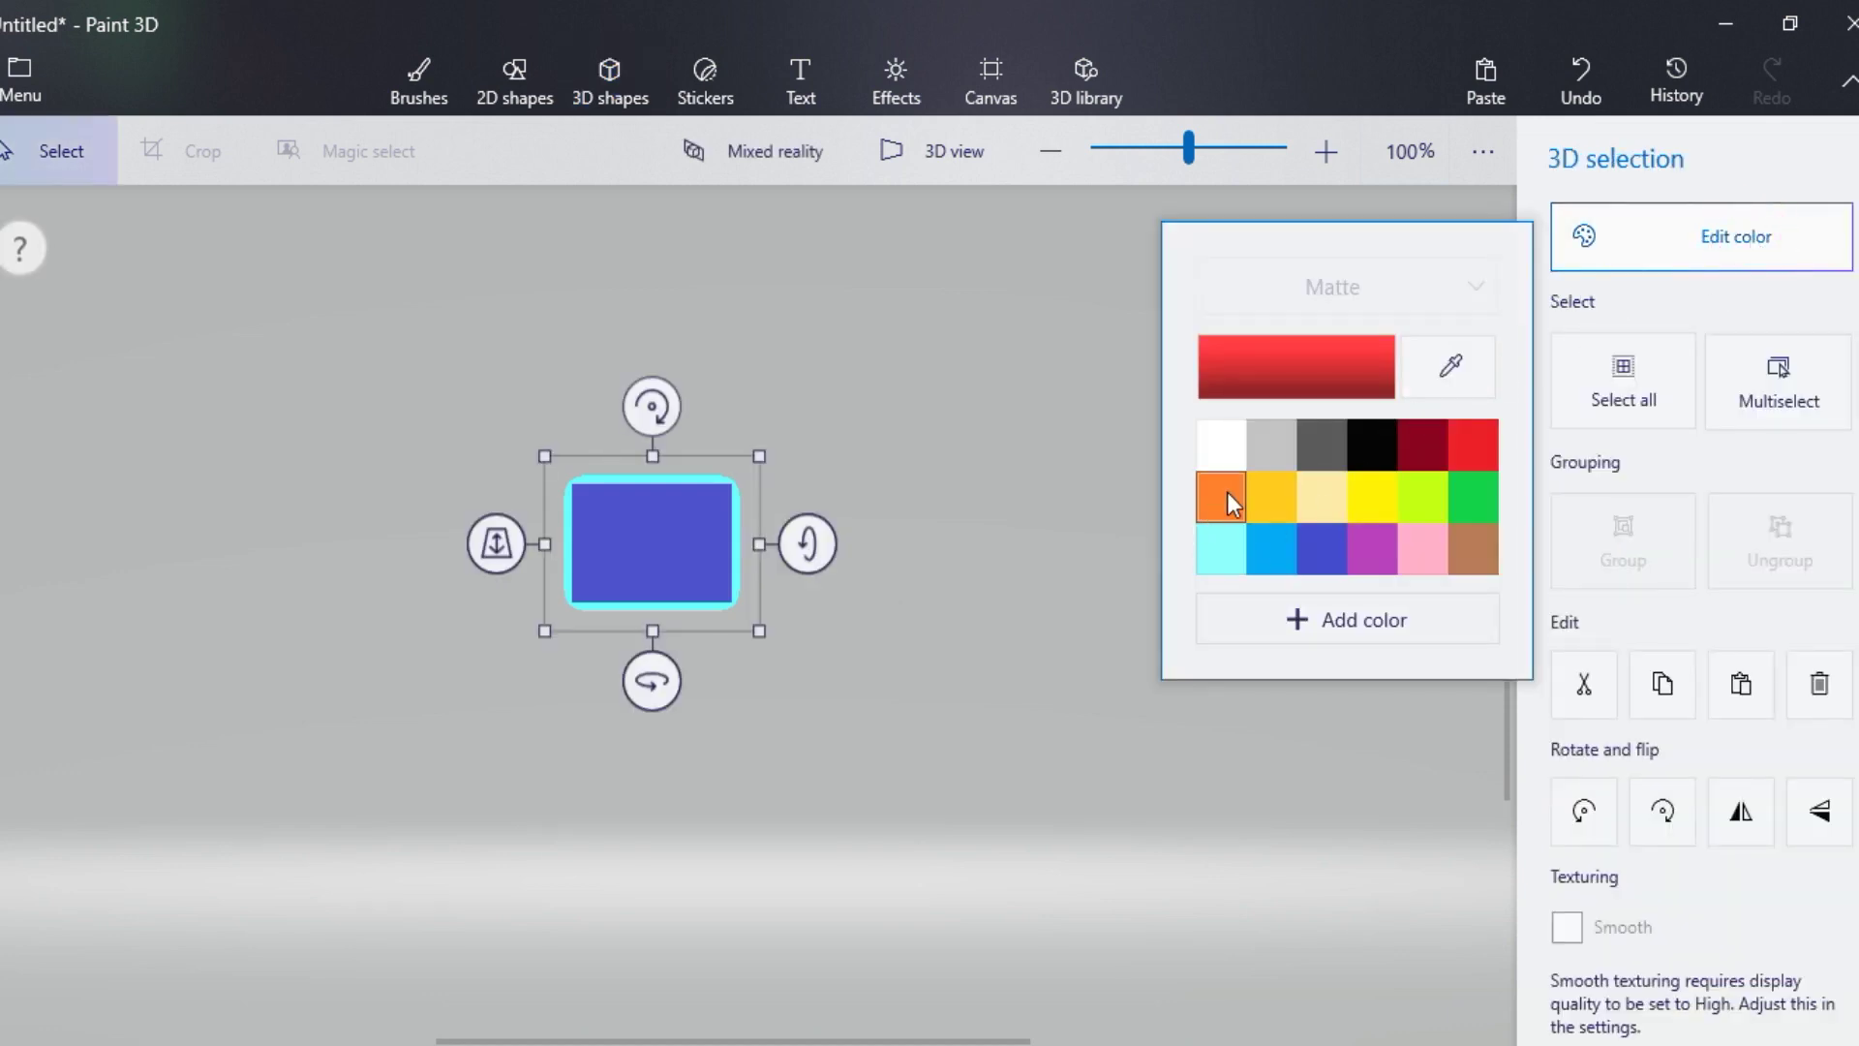
{"action": "left_click", "coordinate": [1269, 493]}
{"action": "left_click", "coordinate": [974, 583]}
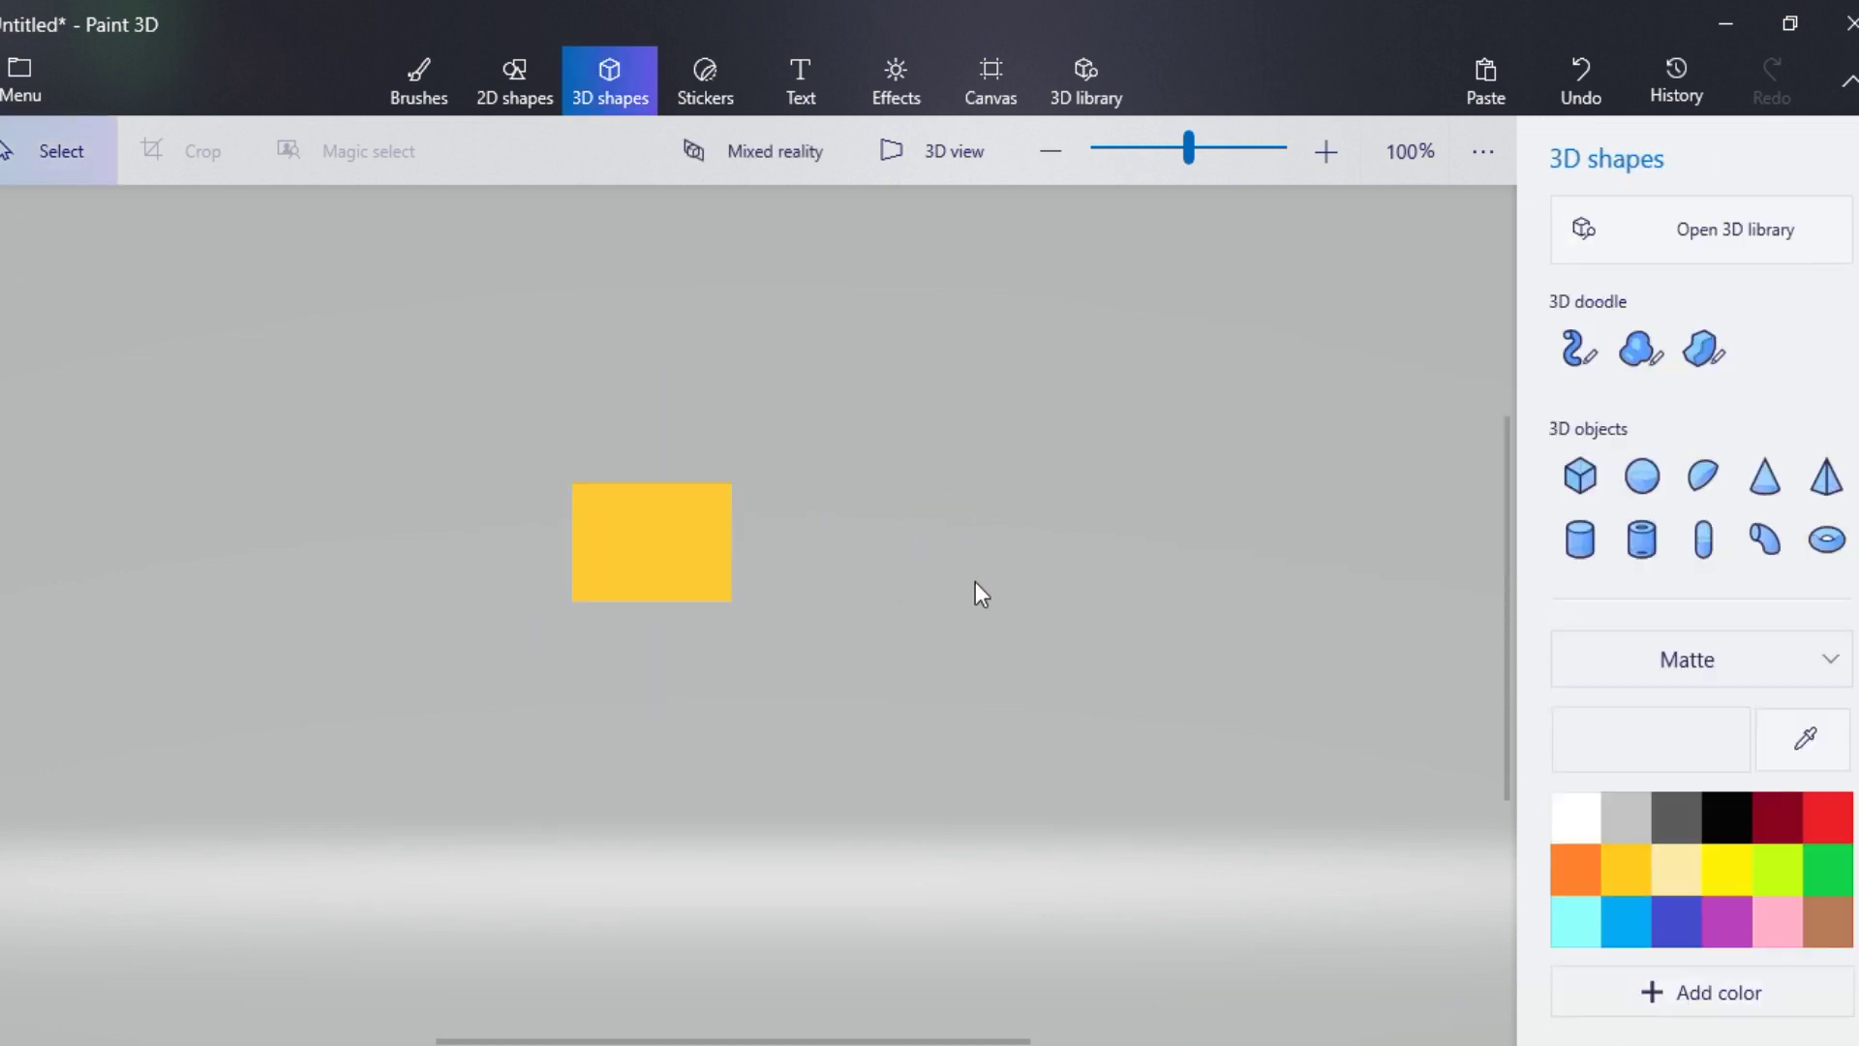
- Draw one small black circle at the centre of the golden cube's front face as the die's single dot
{"action": "left_click", "coordinate": [517, 78]}
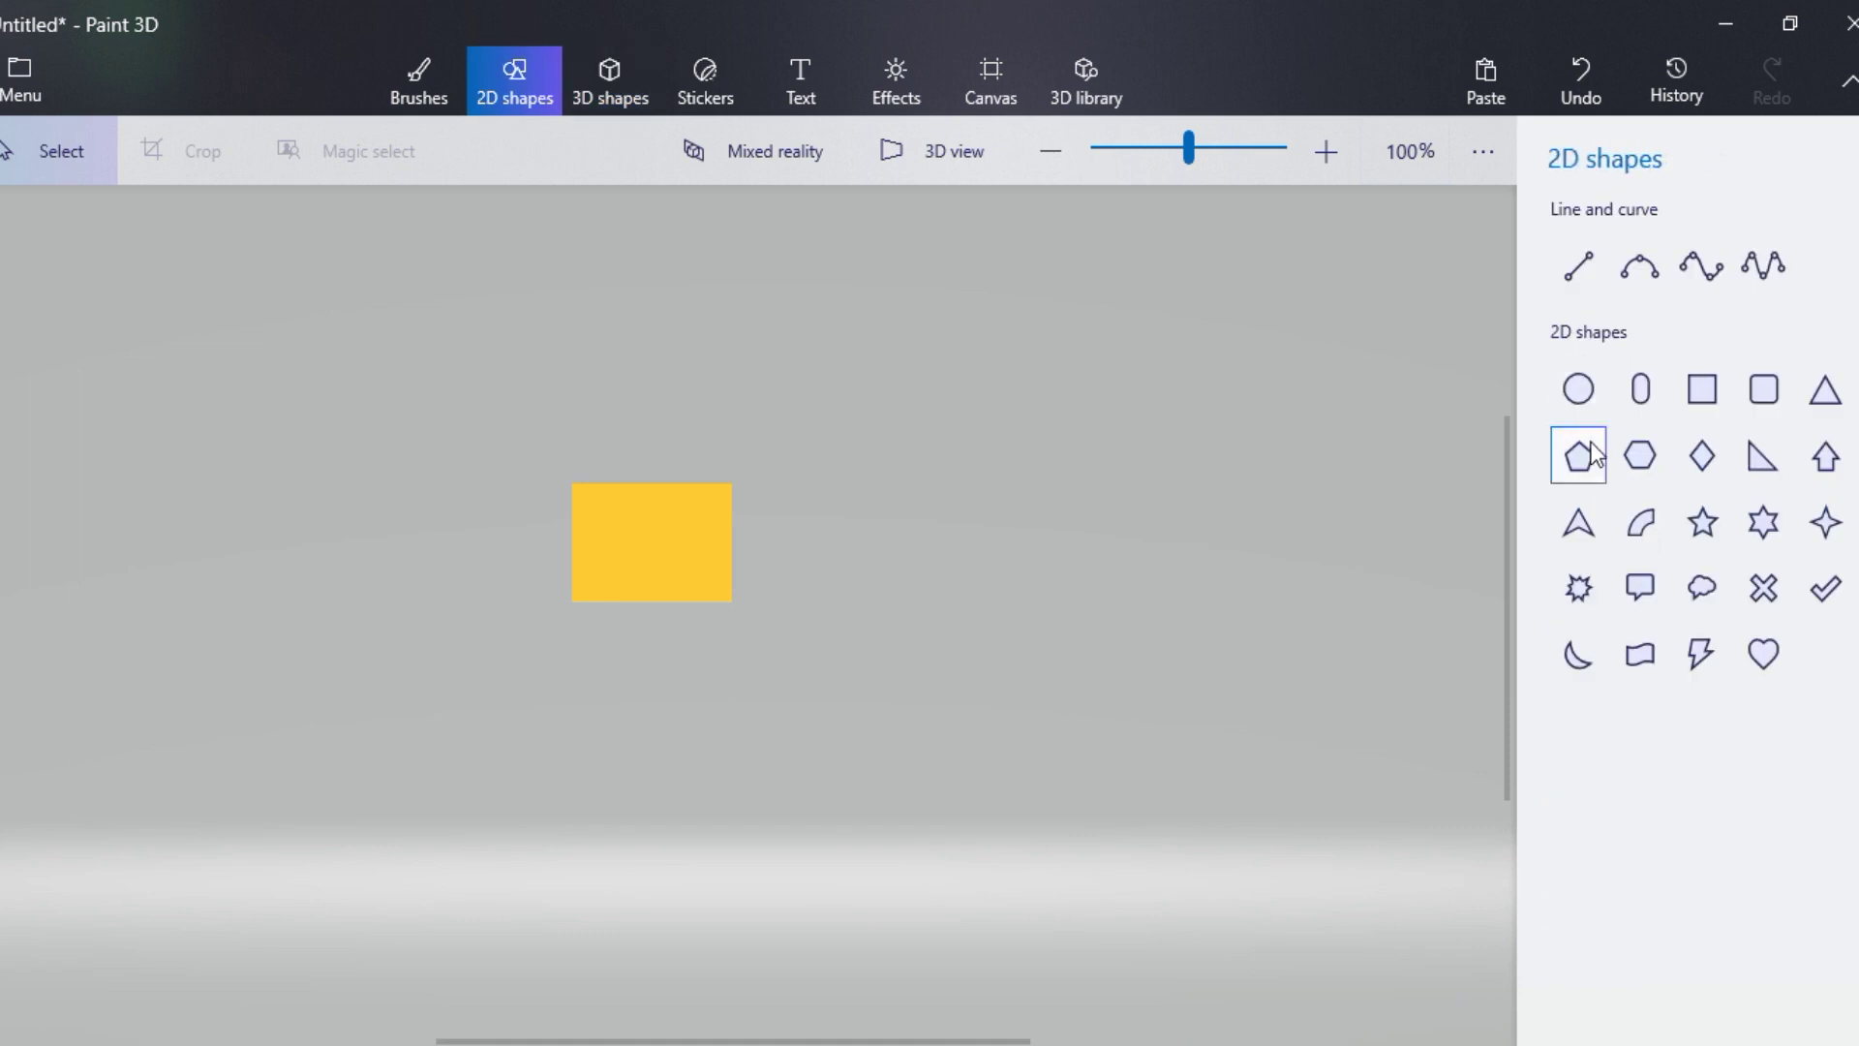
{"action": "left_click", "coordinate": [1578, 388]}
{"action": "left_click_drag", "start_coordinate": [632, 533], "coordinate": [655, 554]}
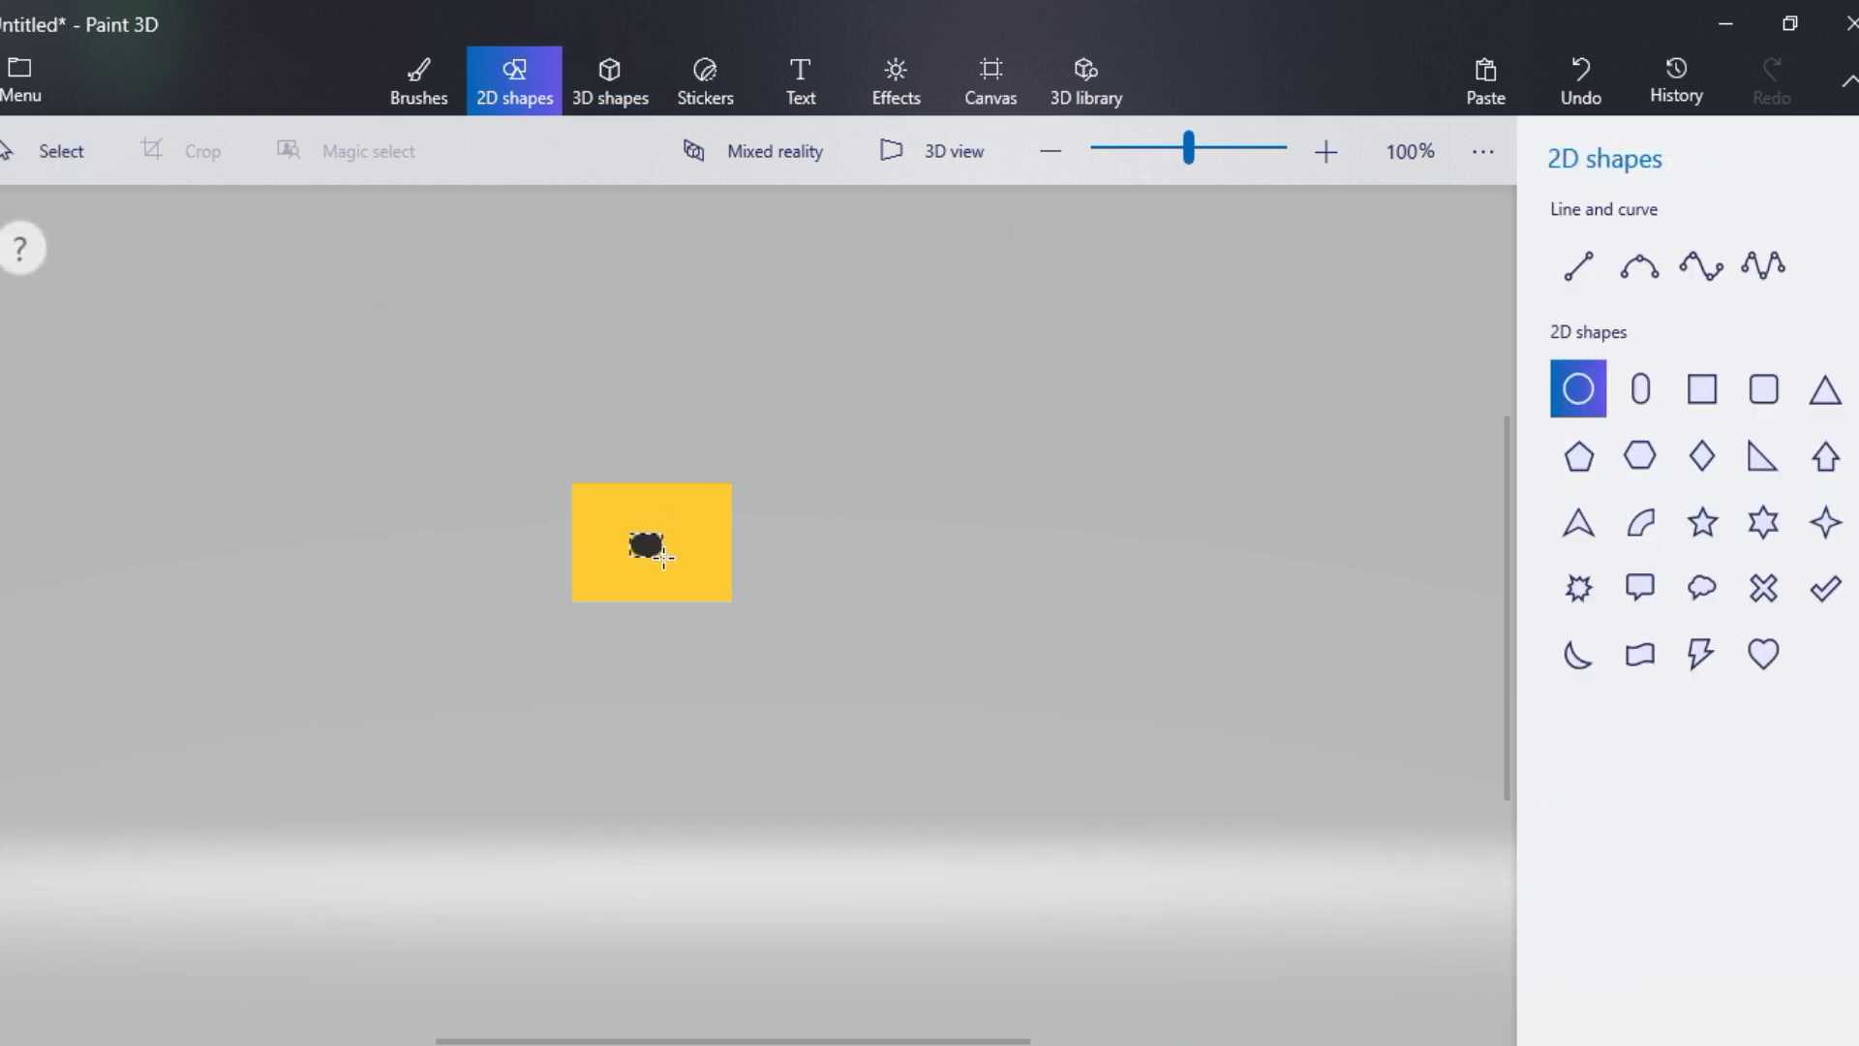
{"action": "left_click_drag", "start_coordinate": [663, 559], "coordinate": [665, 560]}
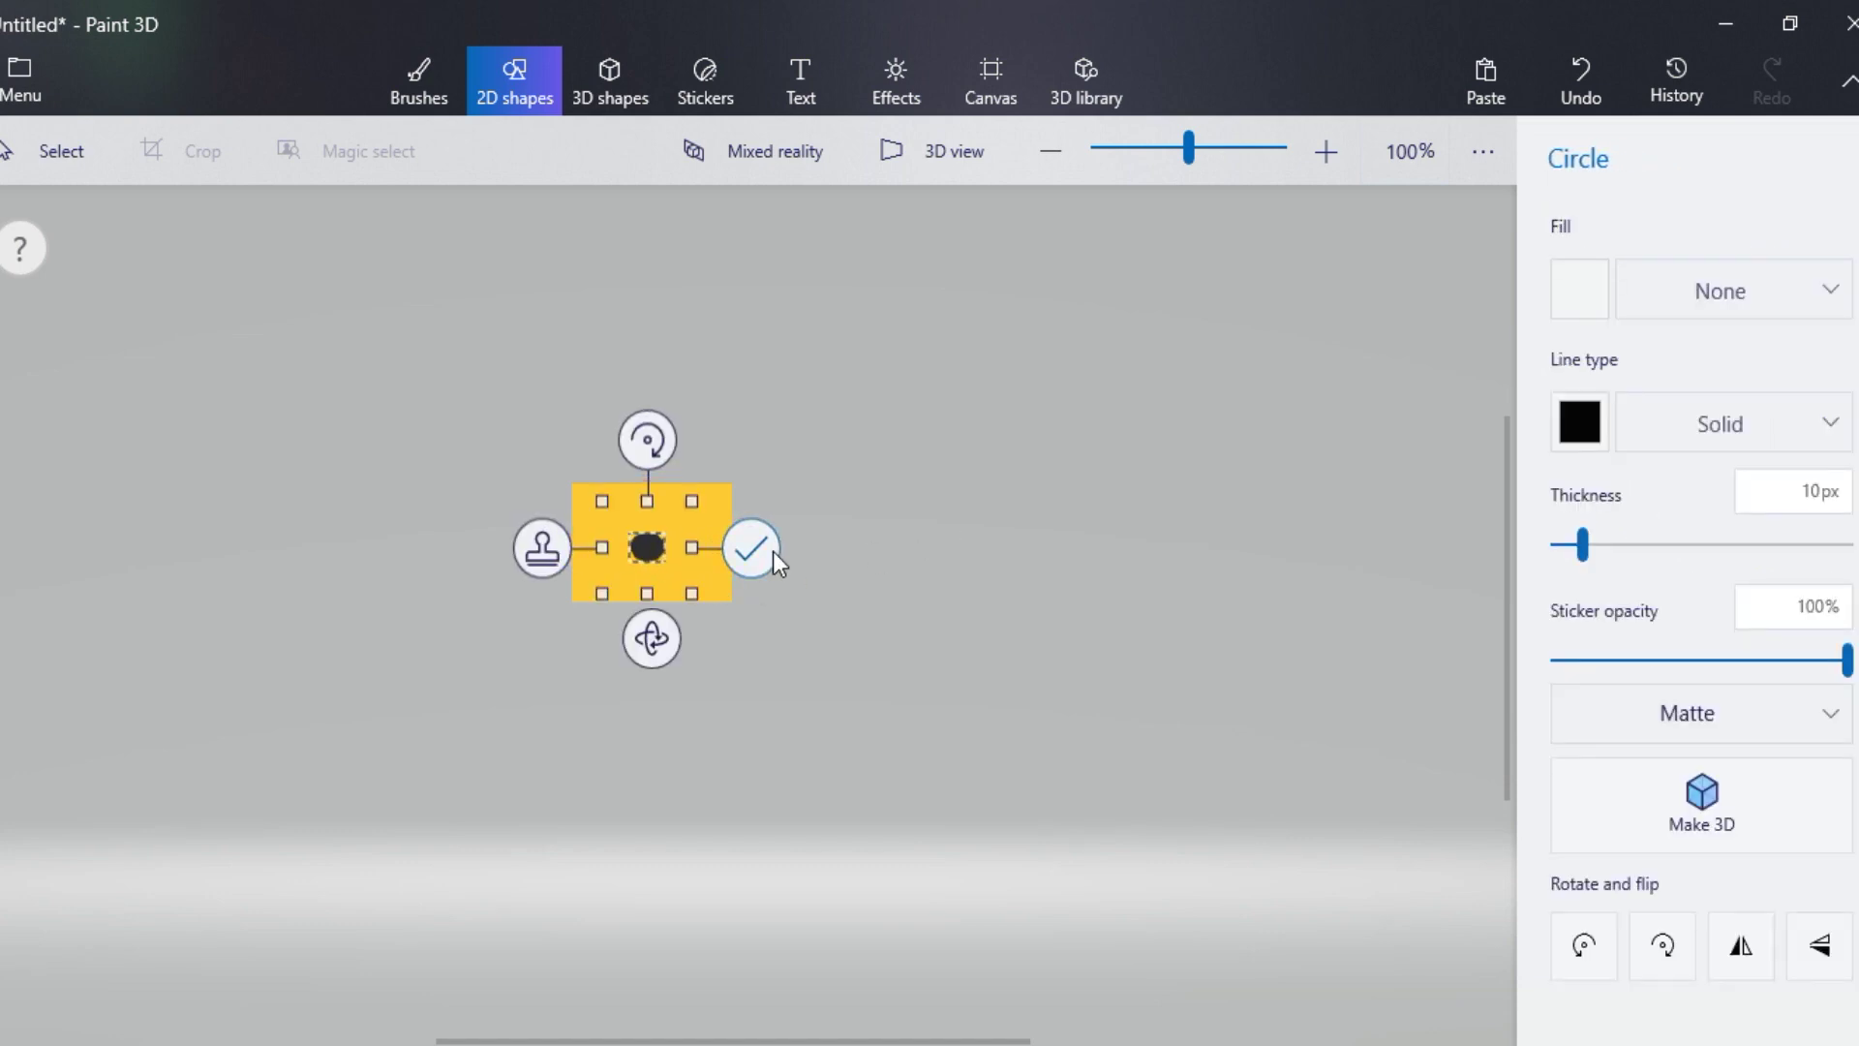
{"action": "left_click", "coordinate": [765, 552]}
- Rotate the cube to a blank face and draw a small black circle on the face's left half
{"action": "left_click", "coordinate": [690, 557]}
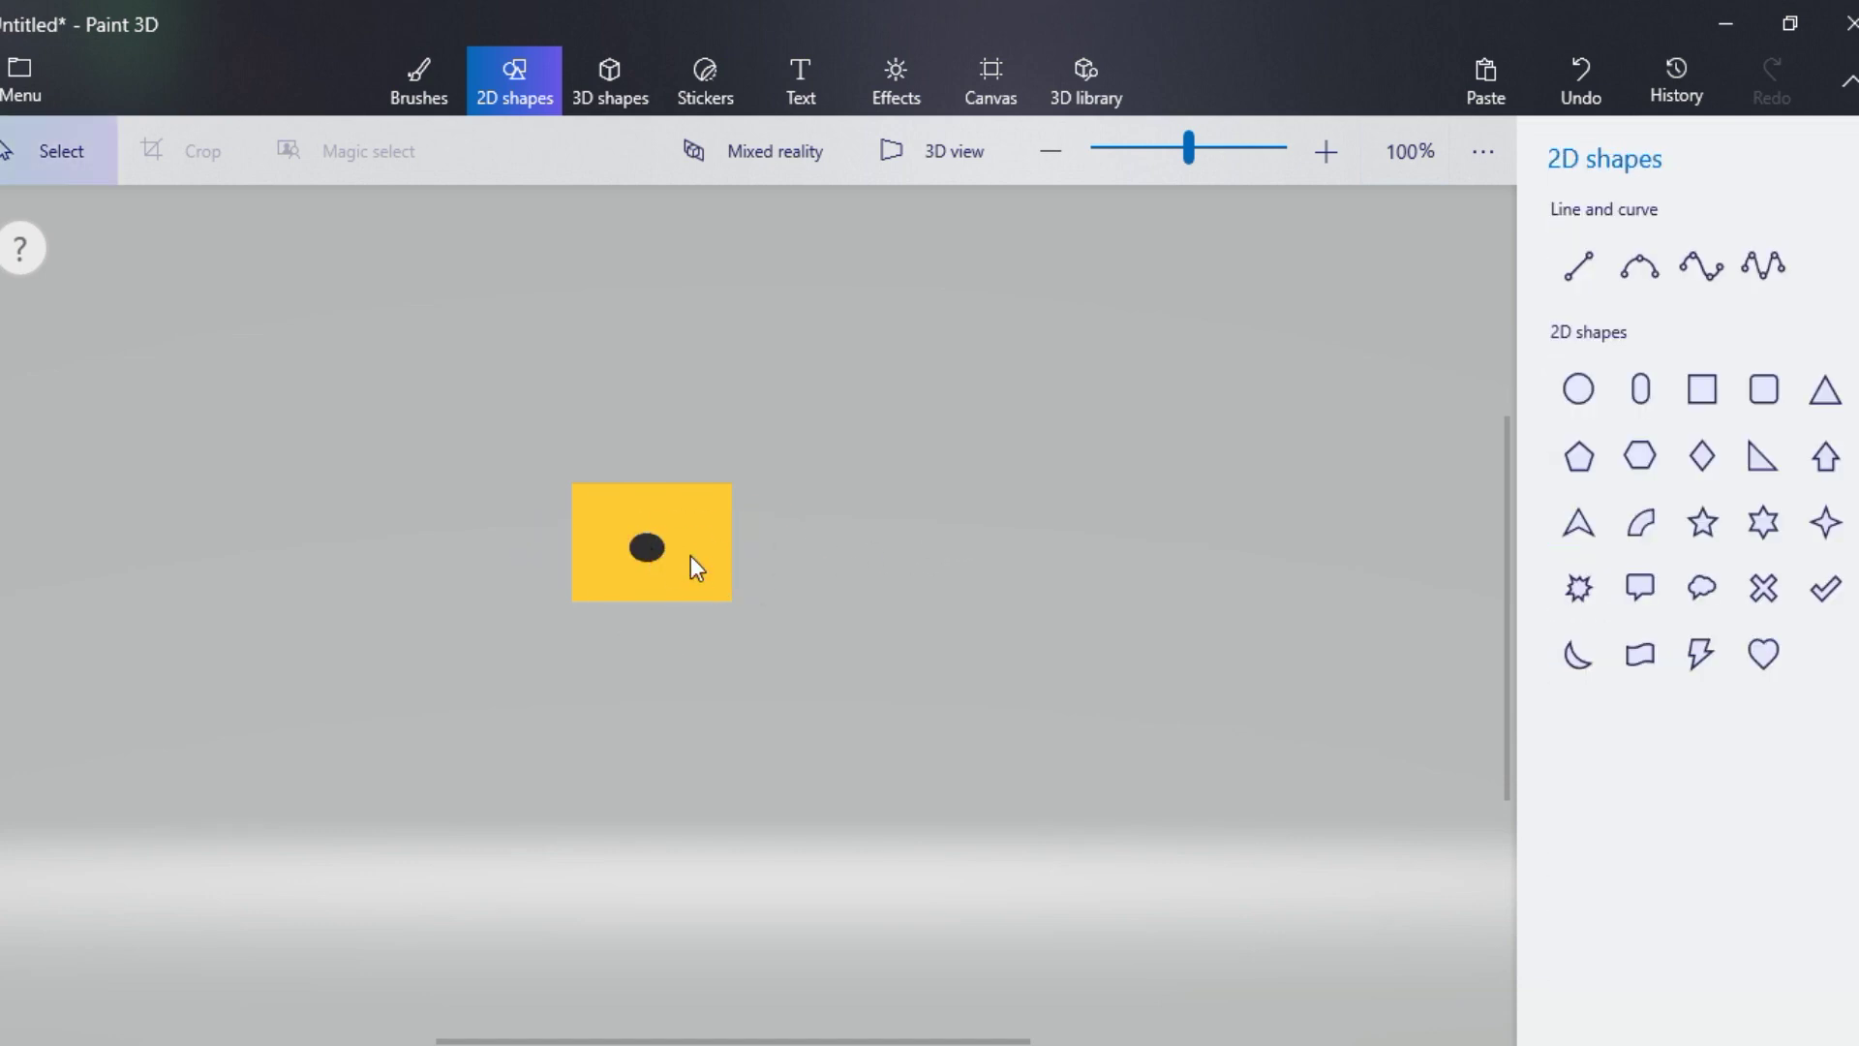
{"action": "left_click_drag", "start_coordinate": [652, 631], "coordinate": [572, 677]}
{"action": "left_click", "coordinate": [518, 85]}
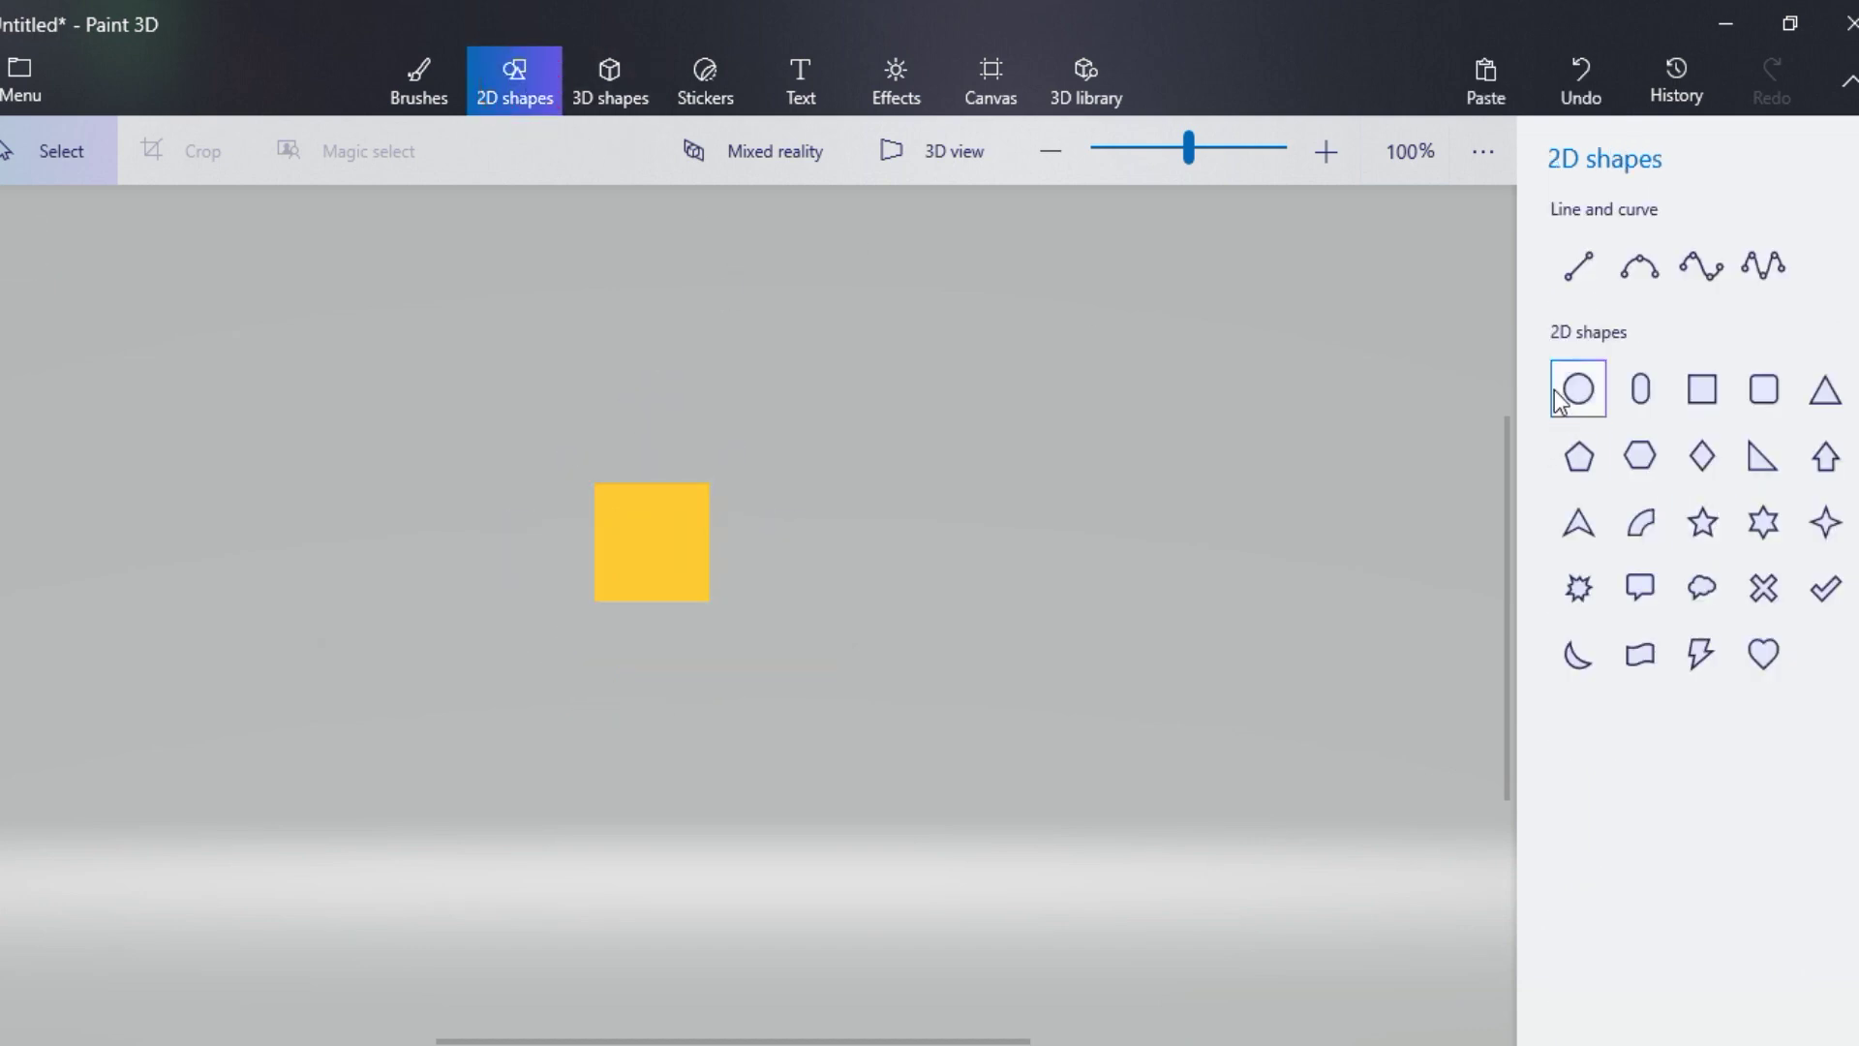
{"action": "left_click", "coordinate": [1573, 392]}
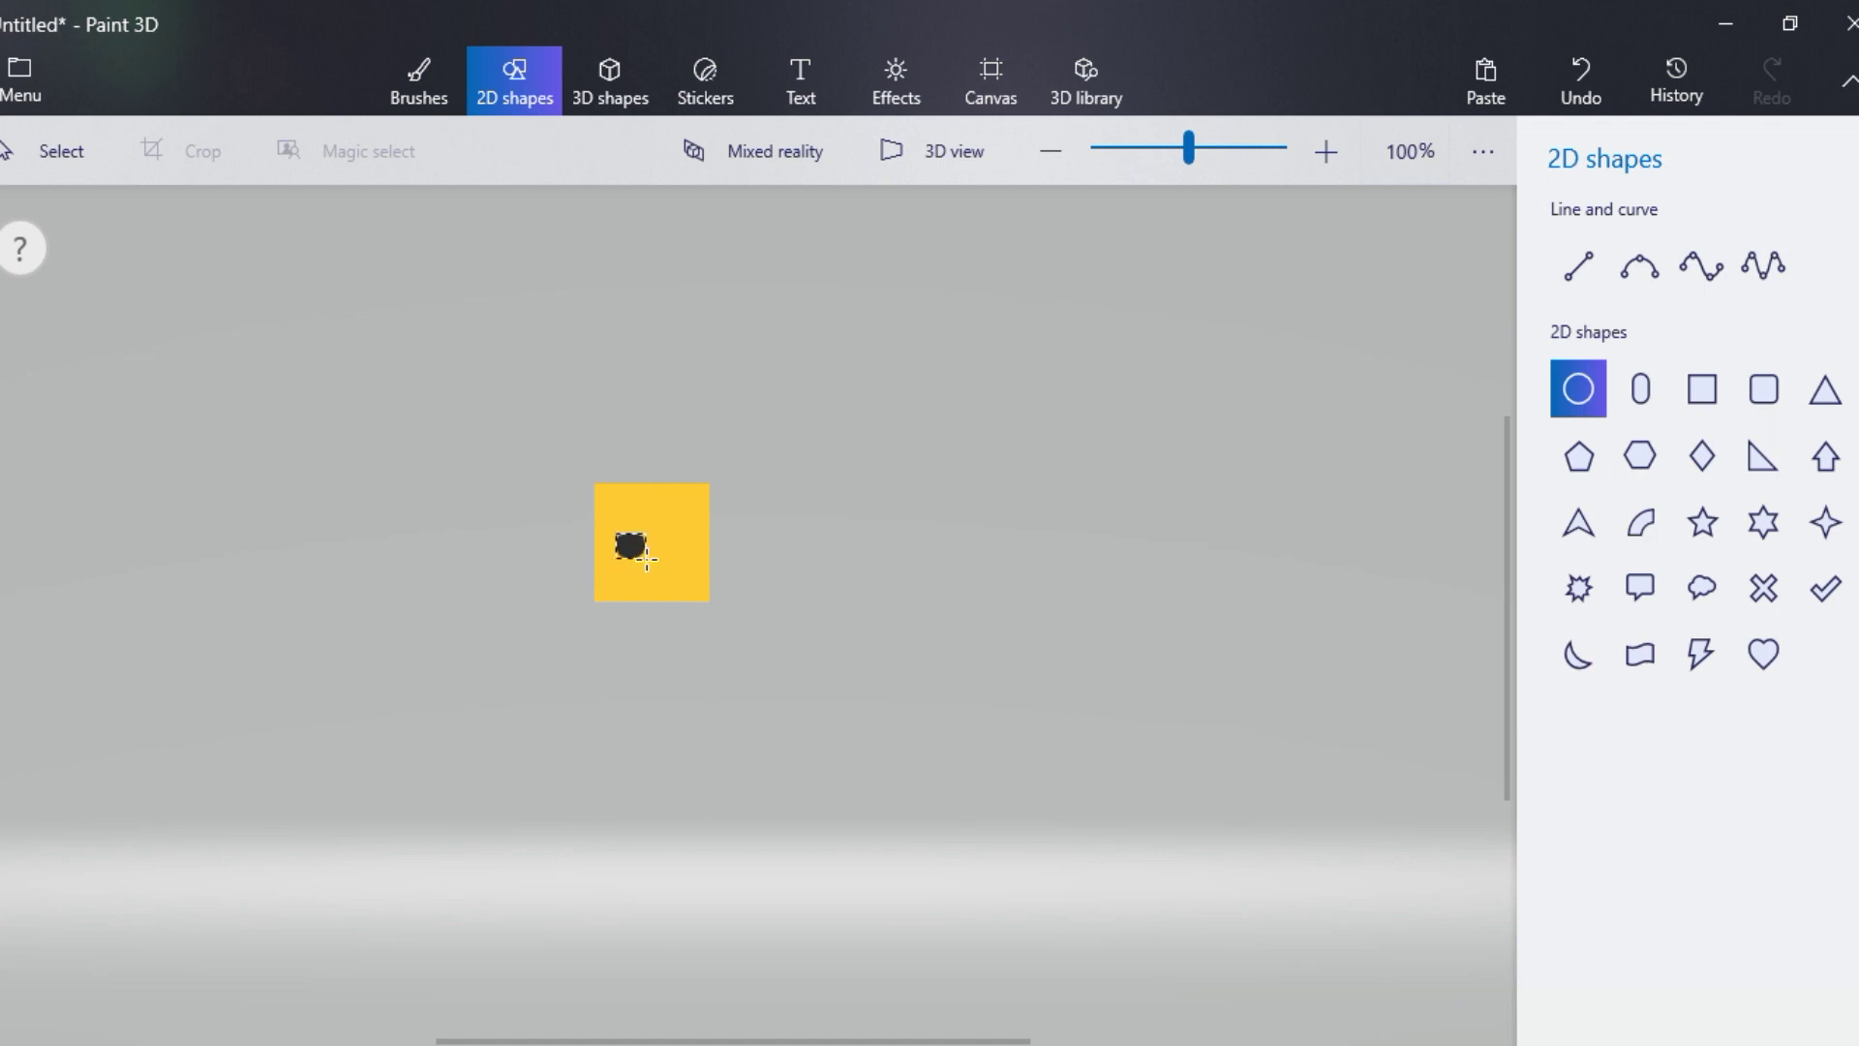
{"action": "left_click_drag", "start_coordinate": [647, 562], "coordinate": [646, 562]}
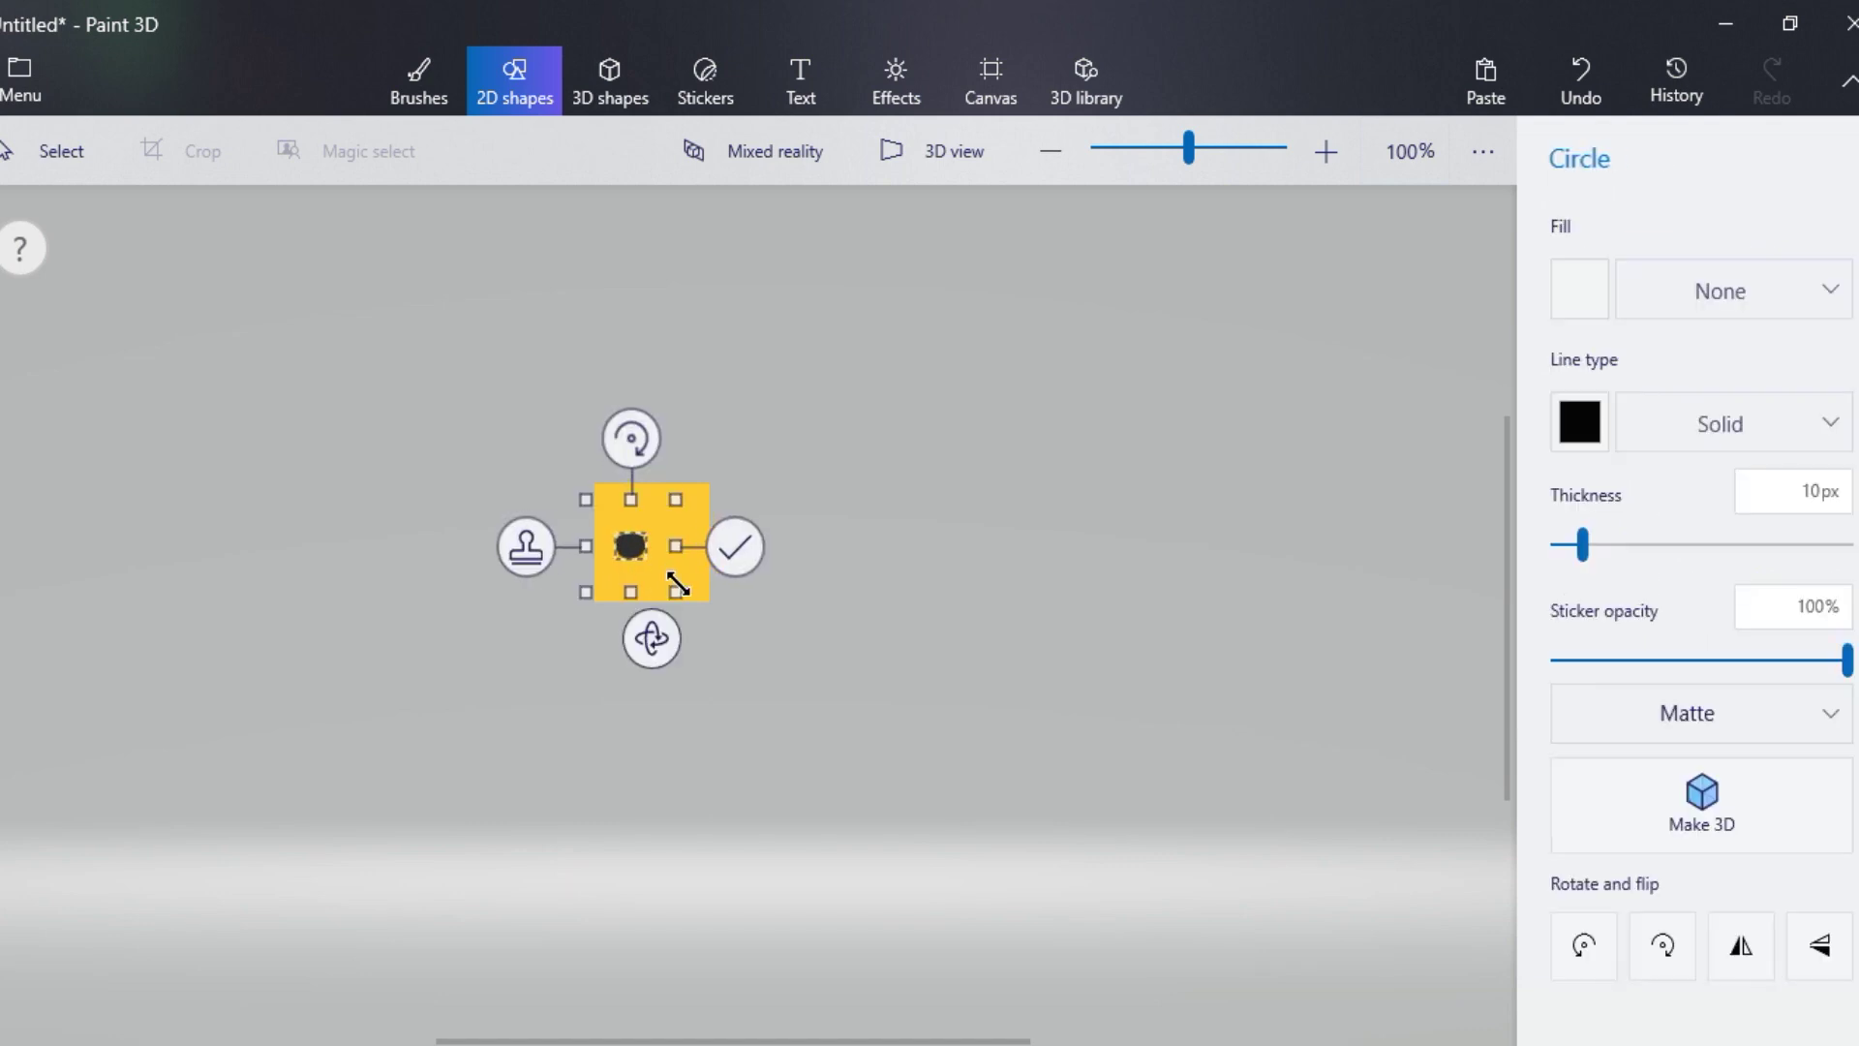
{"action": "left_click", "coordinate": [733, 548]}
- Add a second small black circle beside the first one to complete the cube's two-dot face
{"action": "left_click", "coordinate": [685, 554]}
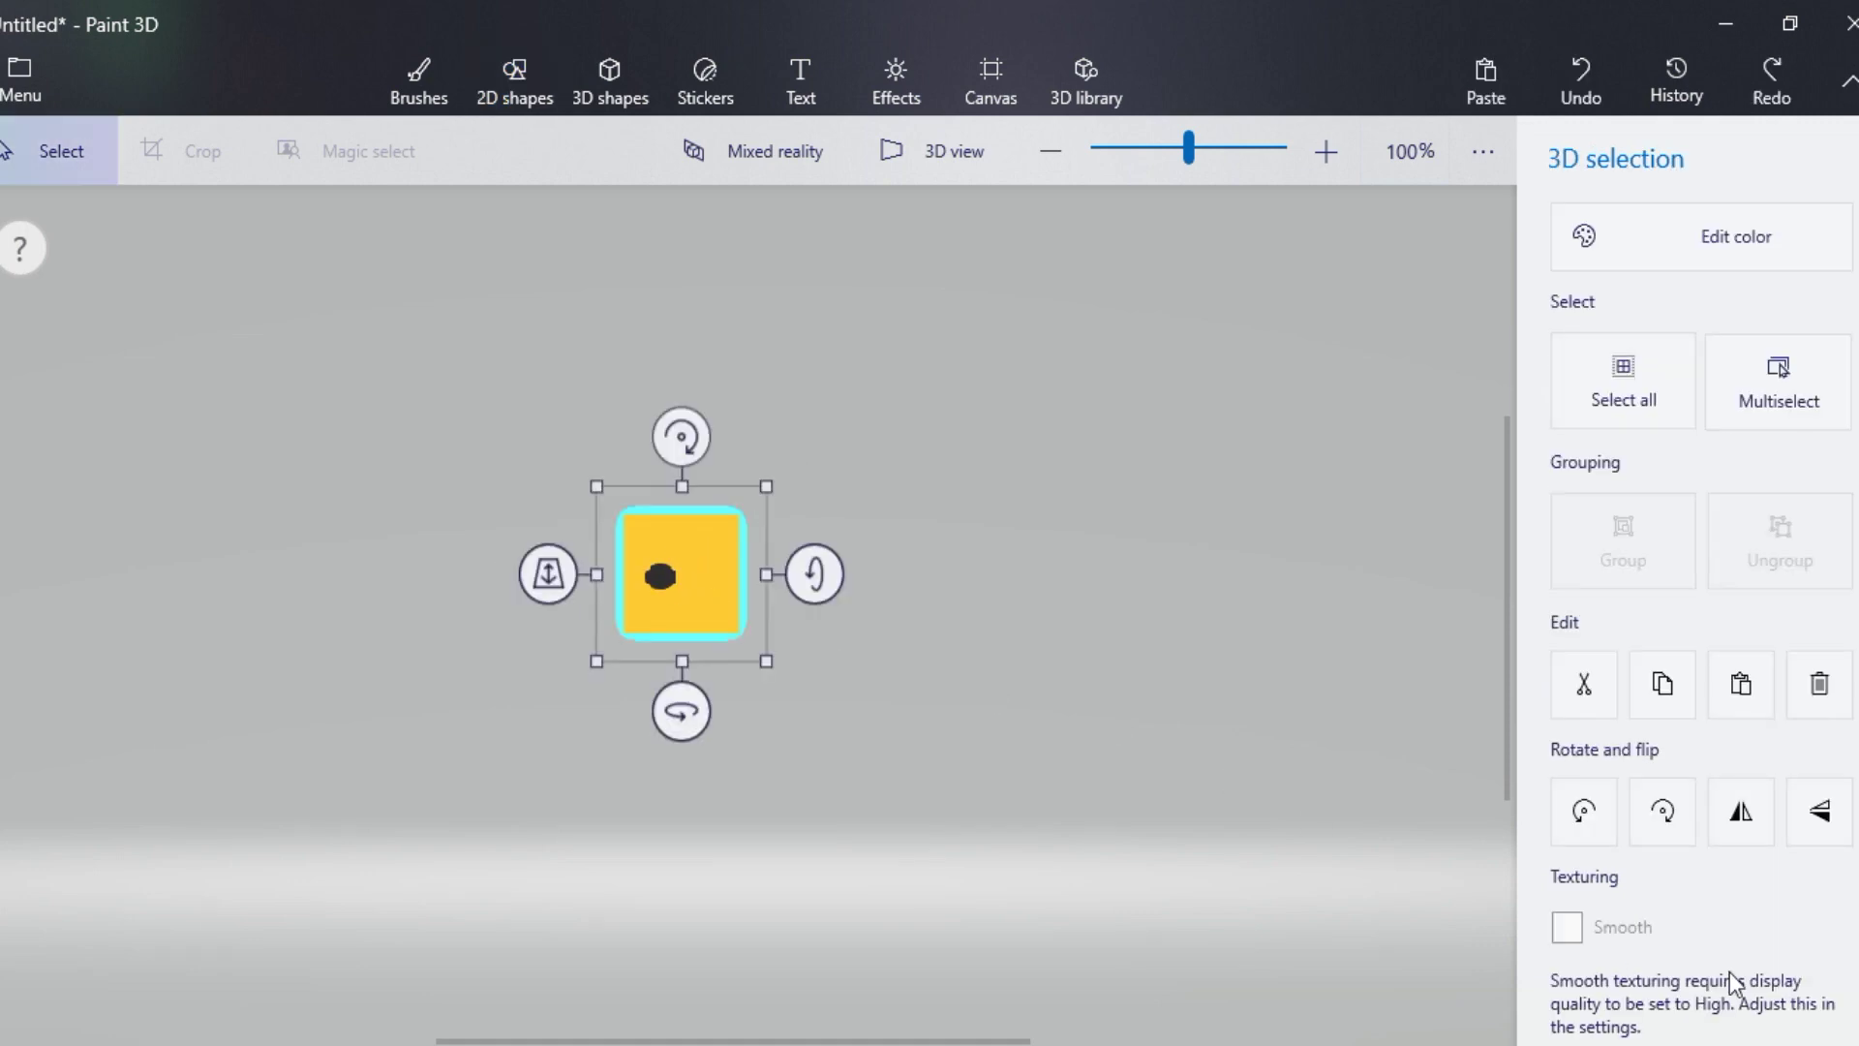
{"action": "left_click", "coordinate": [554, 77]}
{"action": "left_click", "coordinate": [1580, 391]}
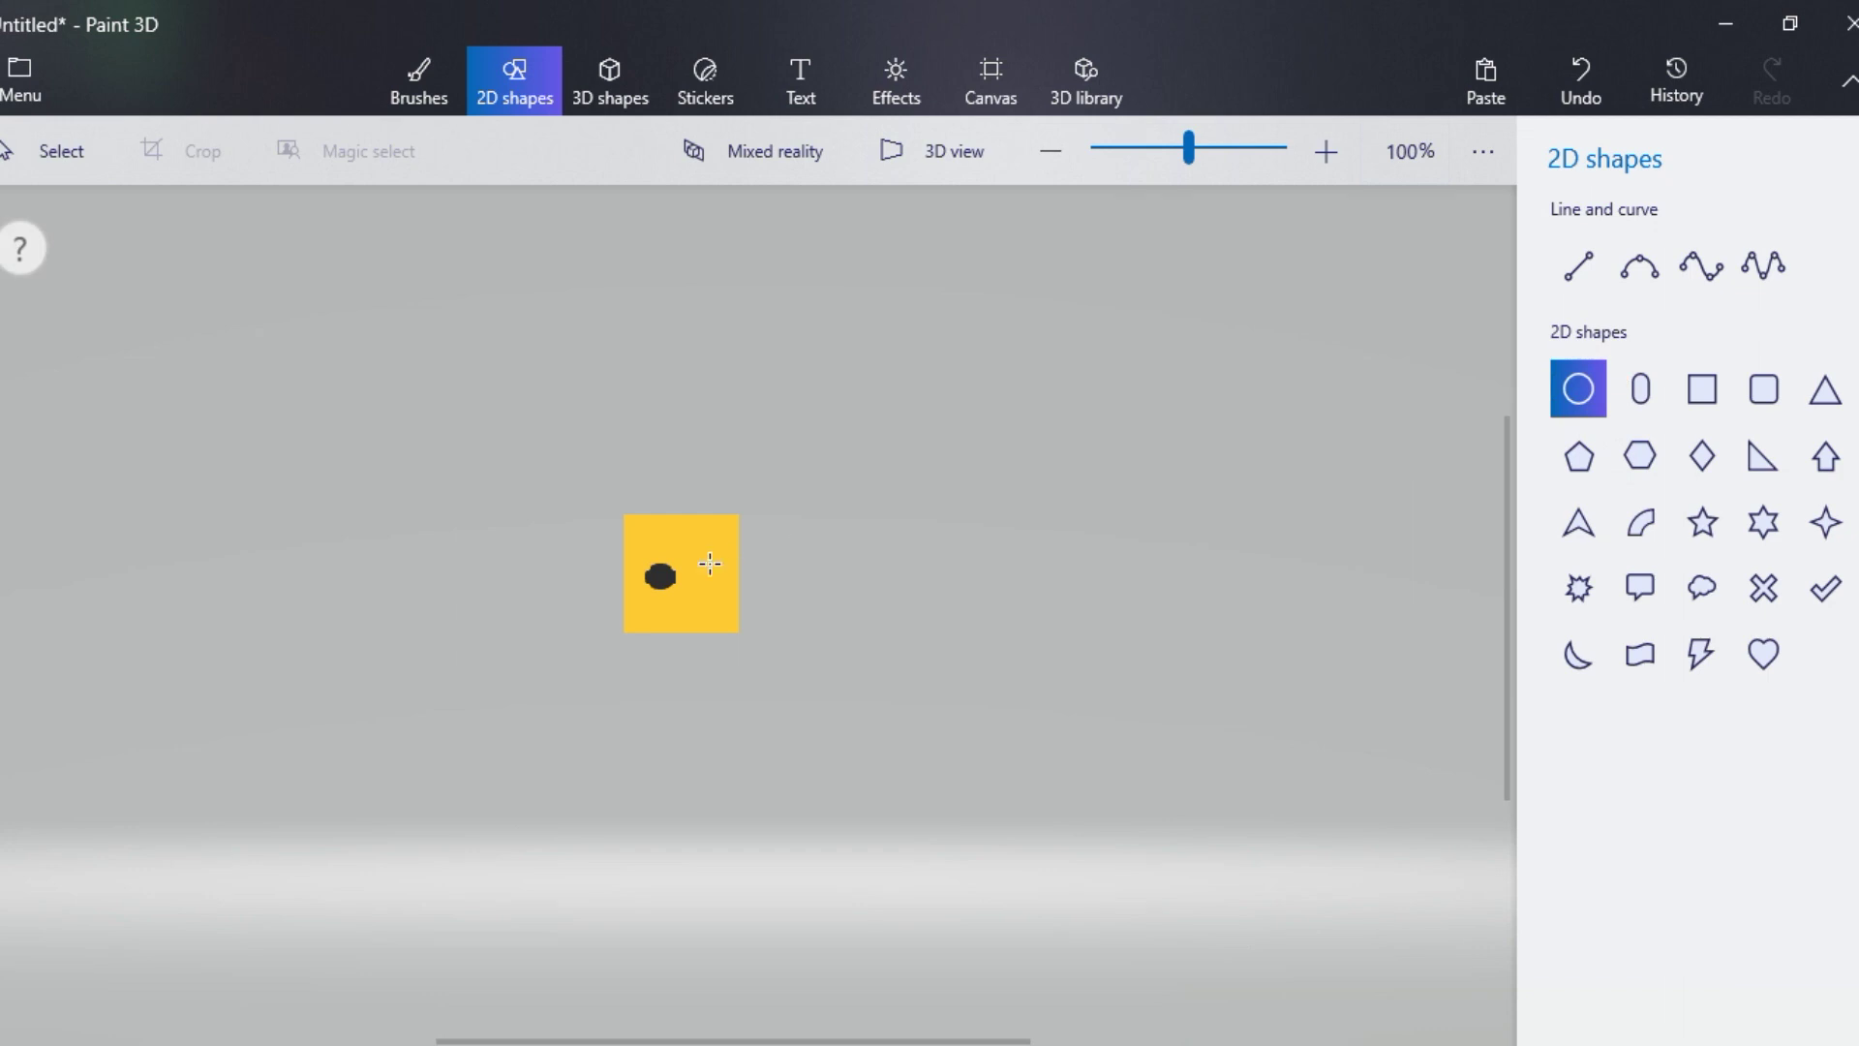
{"action": "left_click_drag", "start_coordinate": [691, 564], "coordinate": [708, 571]}
{"action": "left_click_drag", "start_coordinate": [722, 590], "coordinate": [723, 590]}
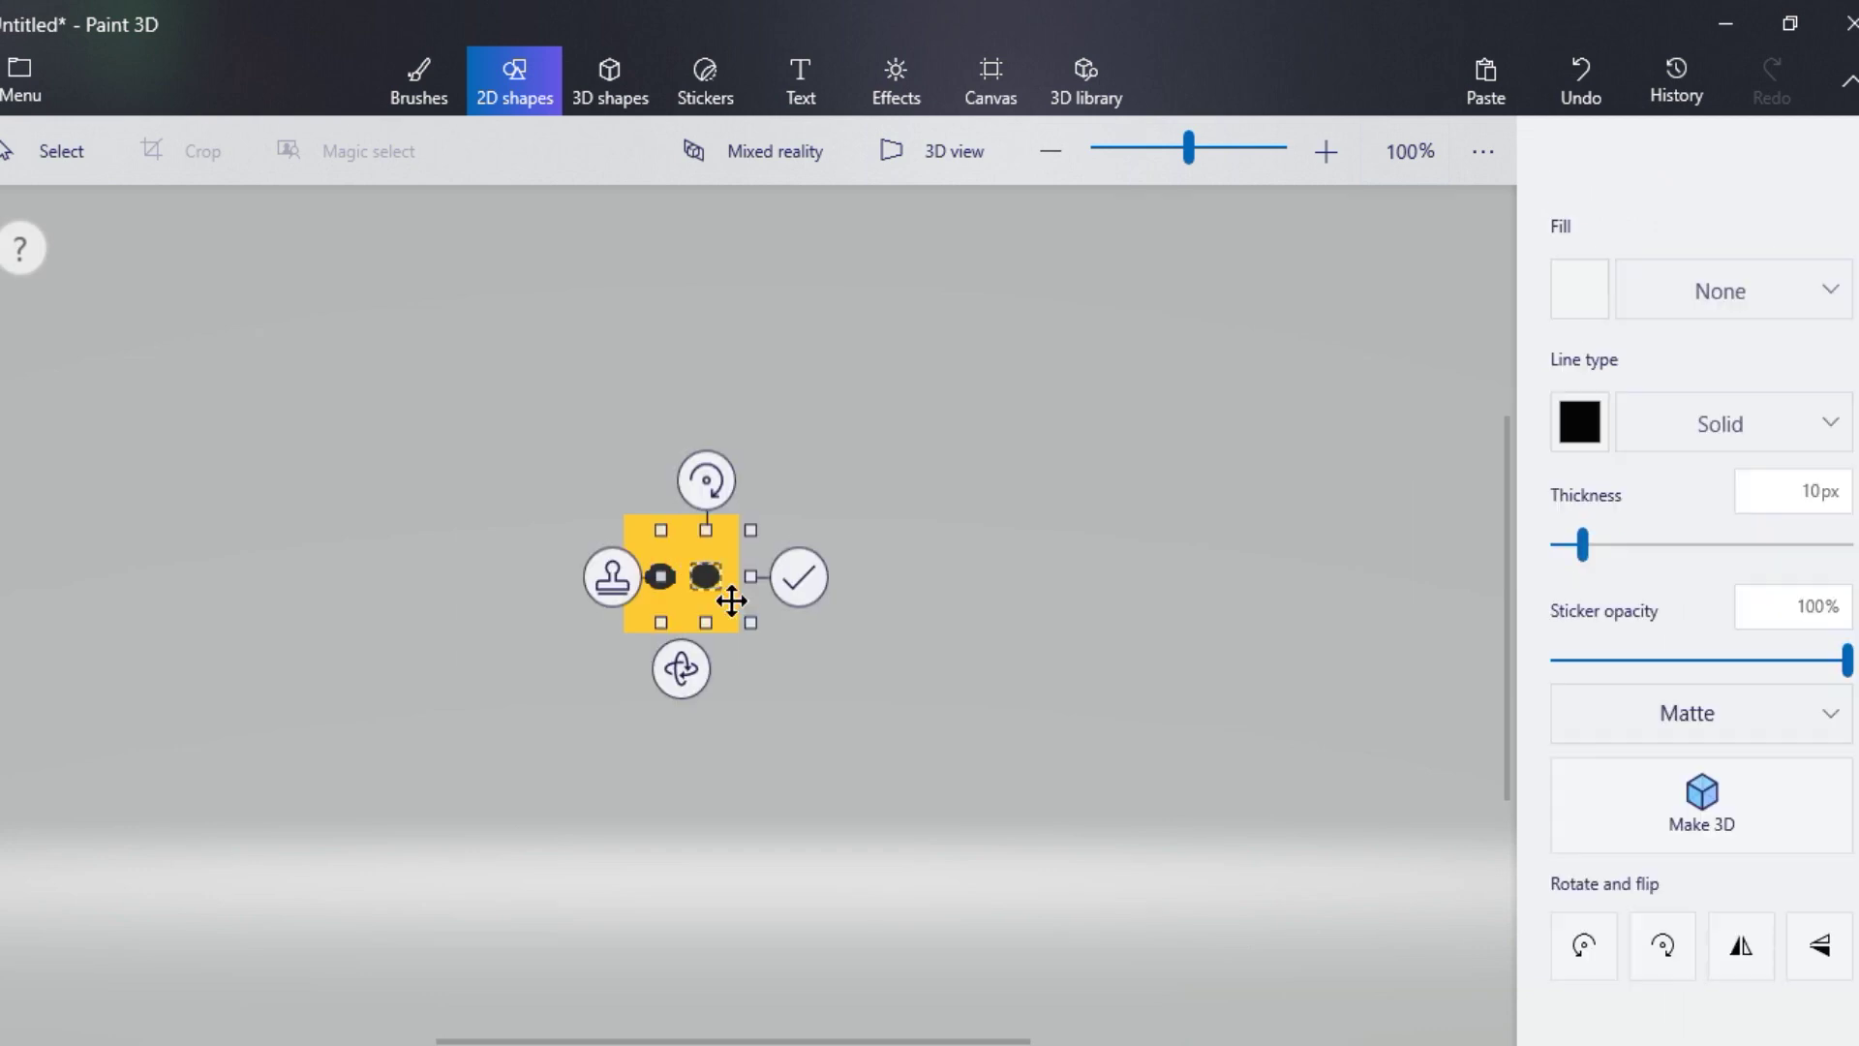
{"action": "left_click", "coordinate": [818, 585]}
- Turn the cube to another blank face and place a small black circle near the face's left edge
{"action": "left_click", "coordinate": [666, 562]}
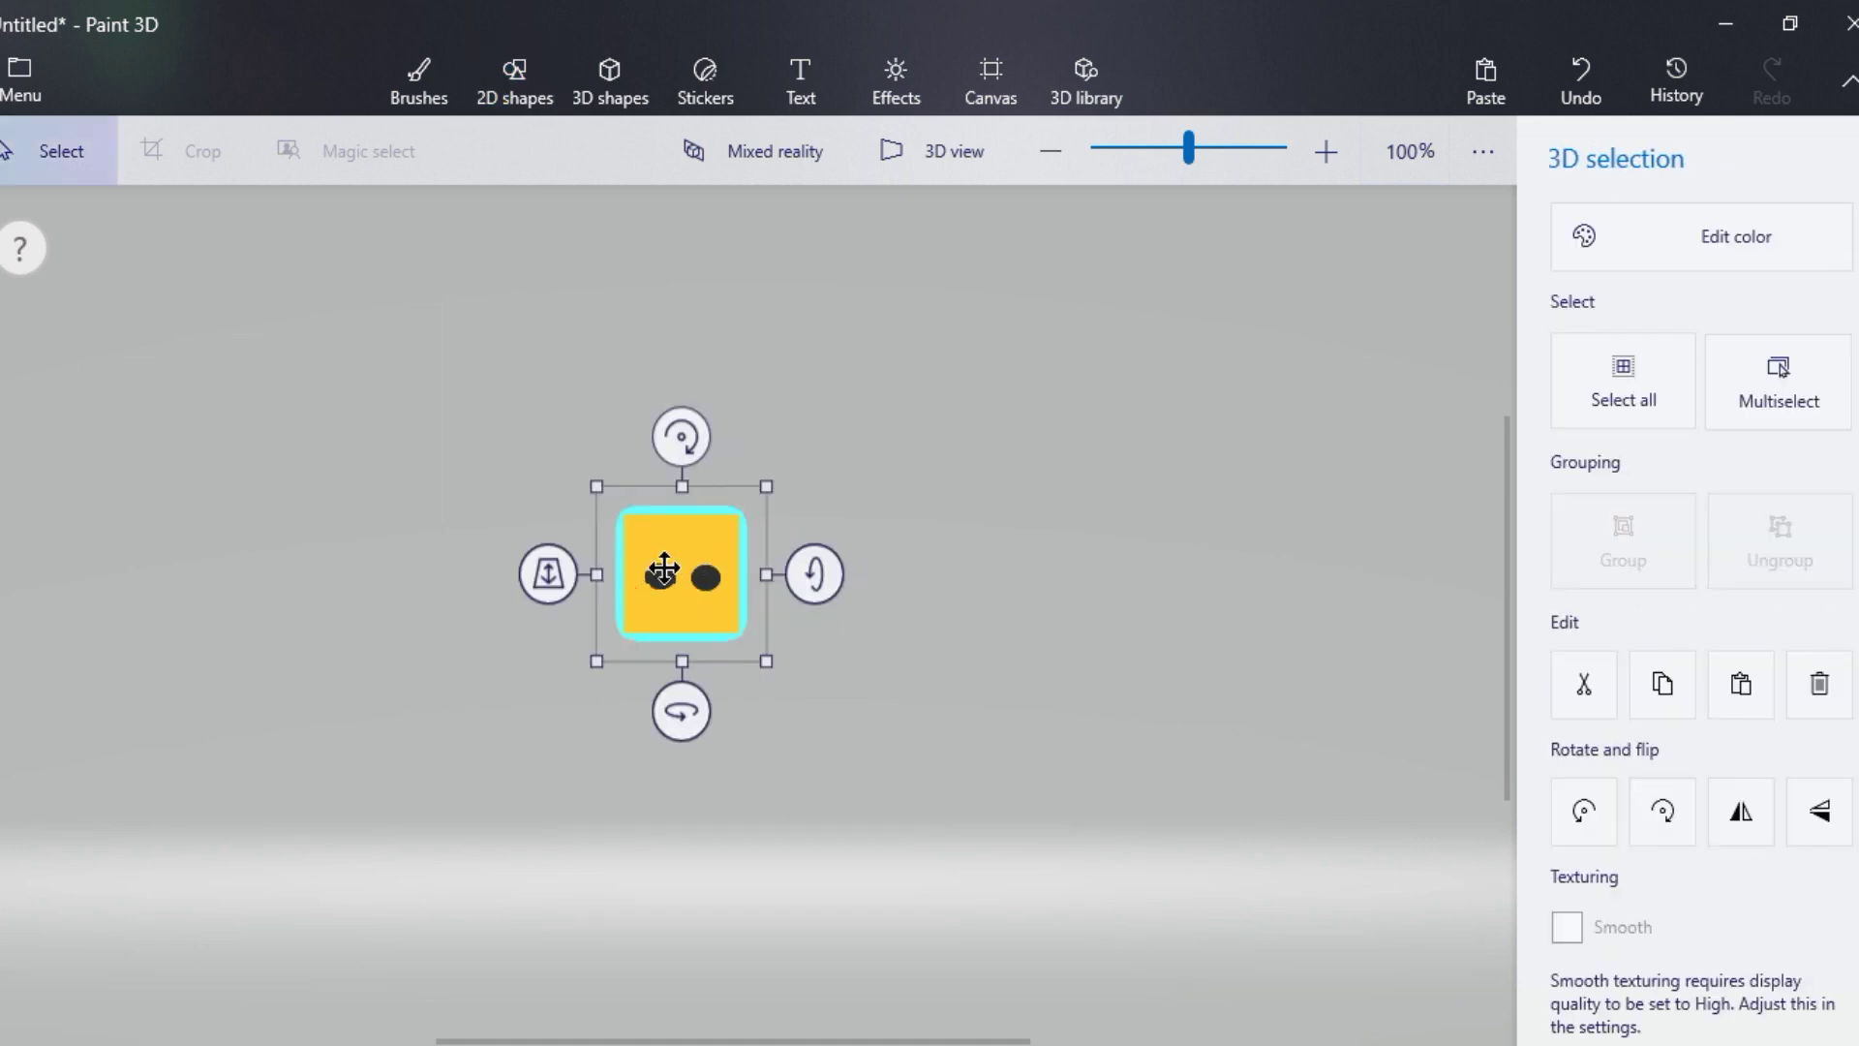
{"action": "left_click_drag", "start_coordinate": [674, 712], "coordinate": [807, 741]}
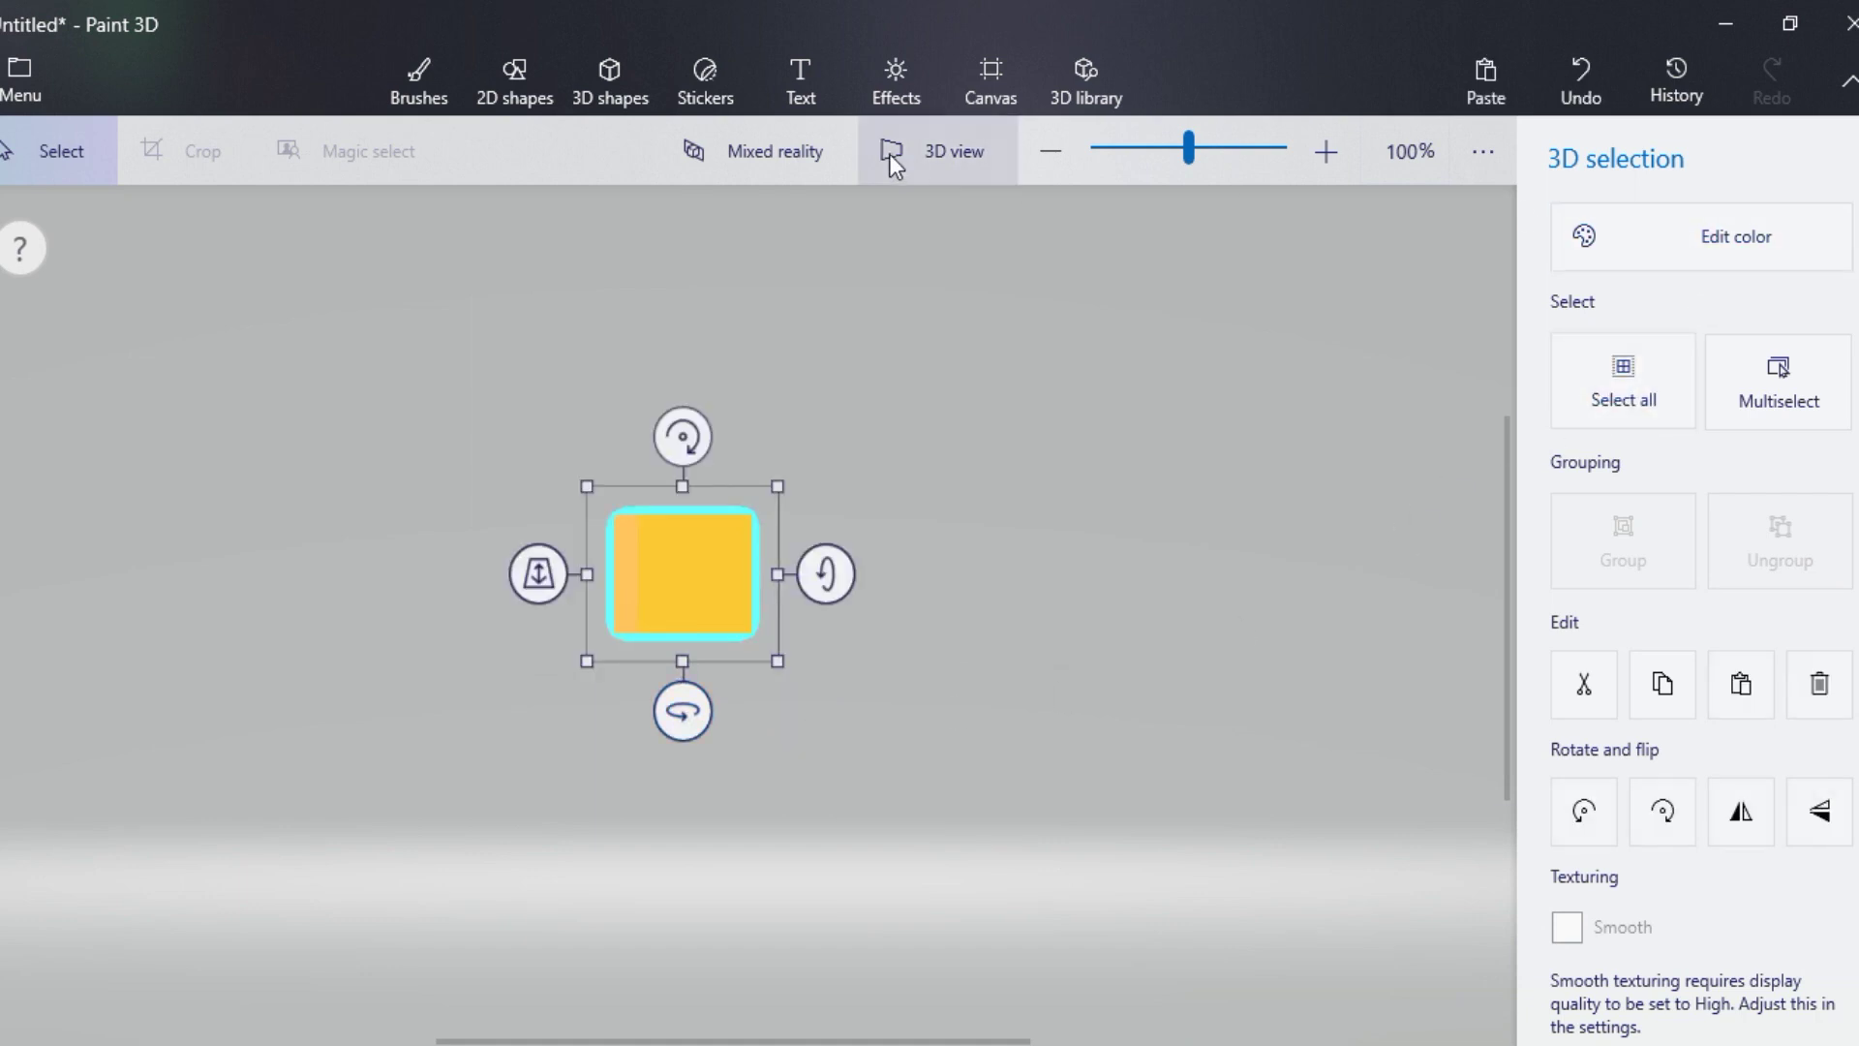
{"action": "left_click", "coordinate": [532, 70]}
{"action": "left_click", "coordinate": [1579, 388]}
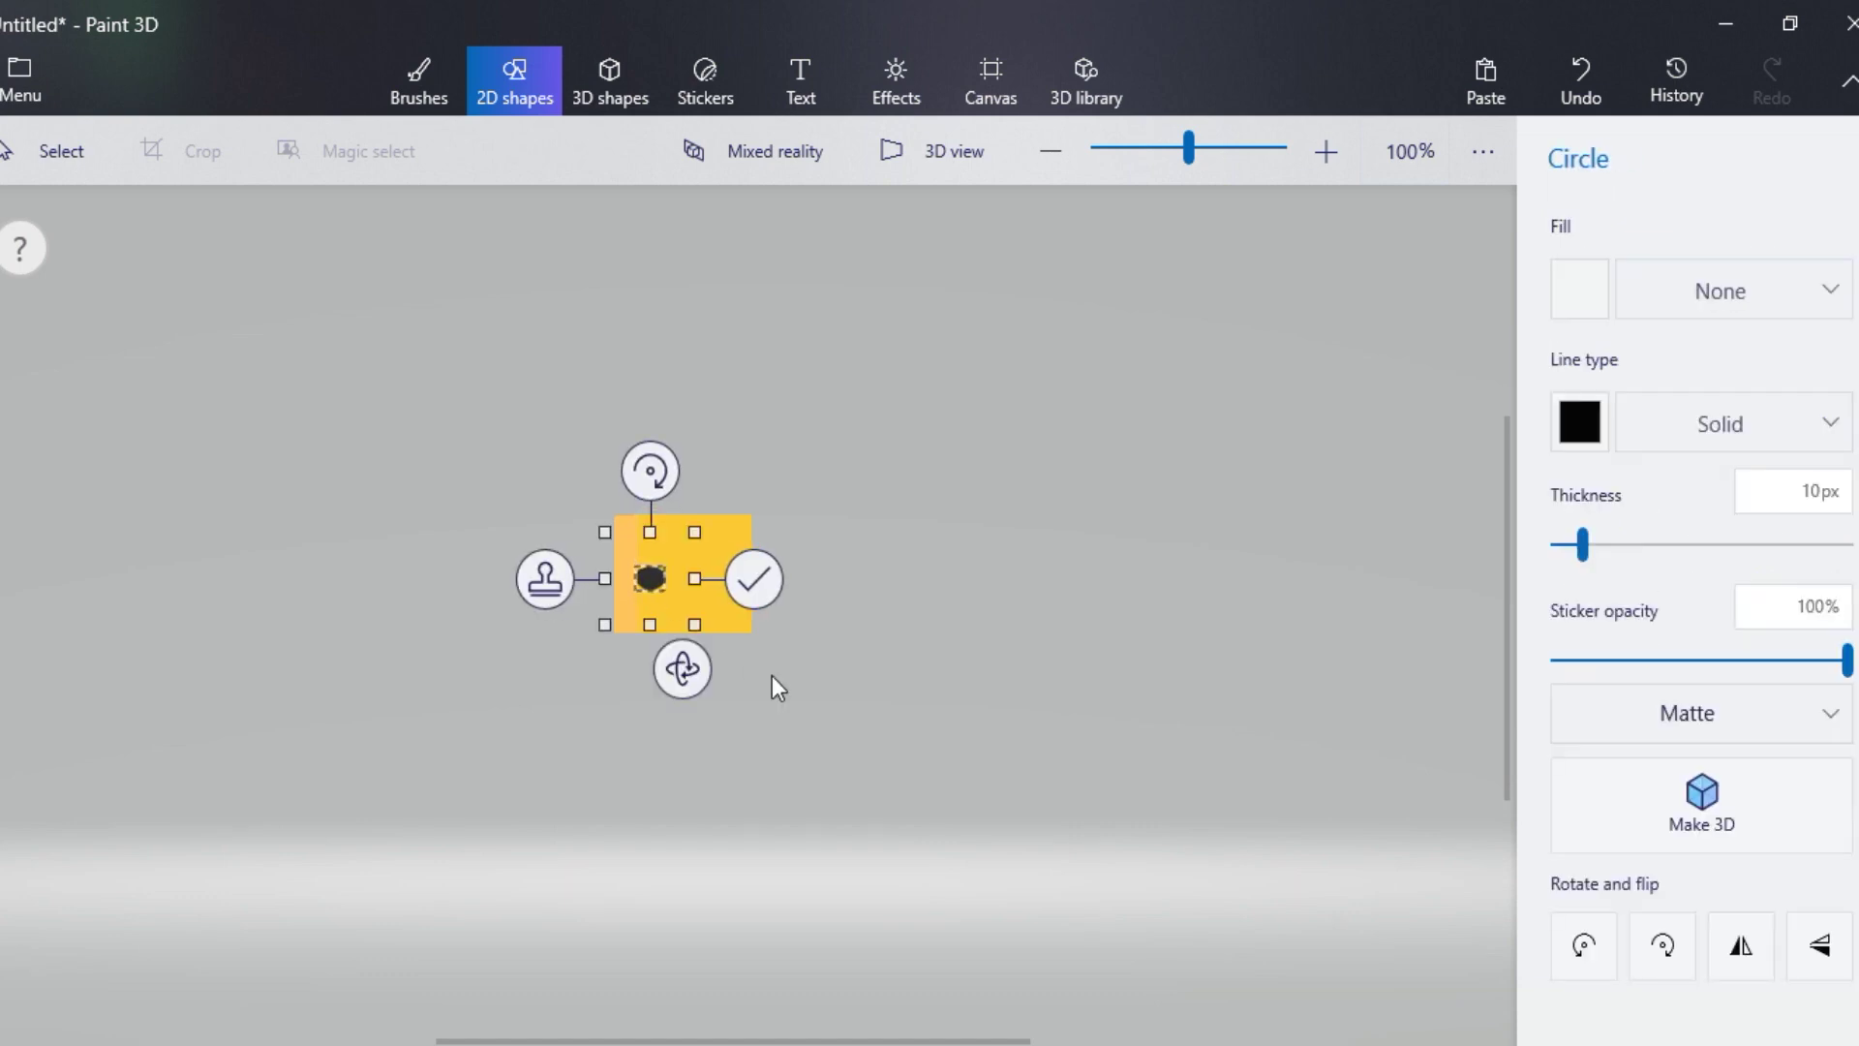
{"action": "key", "text": "Right"}
{"action": "key", "text": "Right"}
{"action": "left_click", "coordinate": [757, 579]}
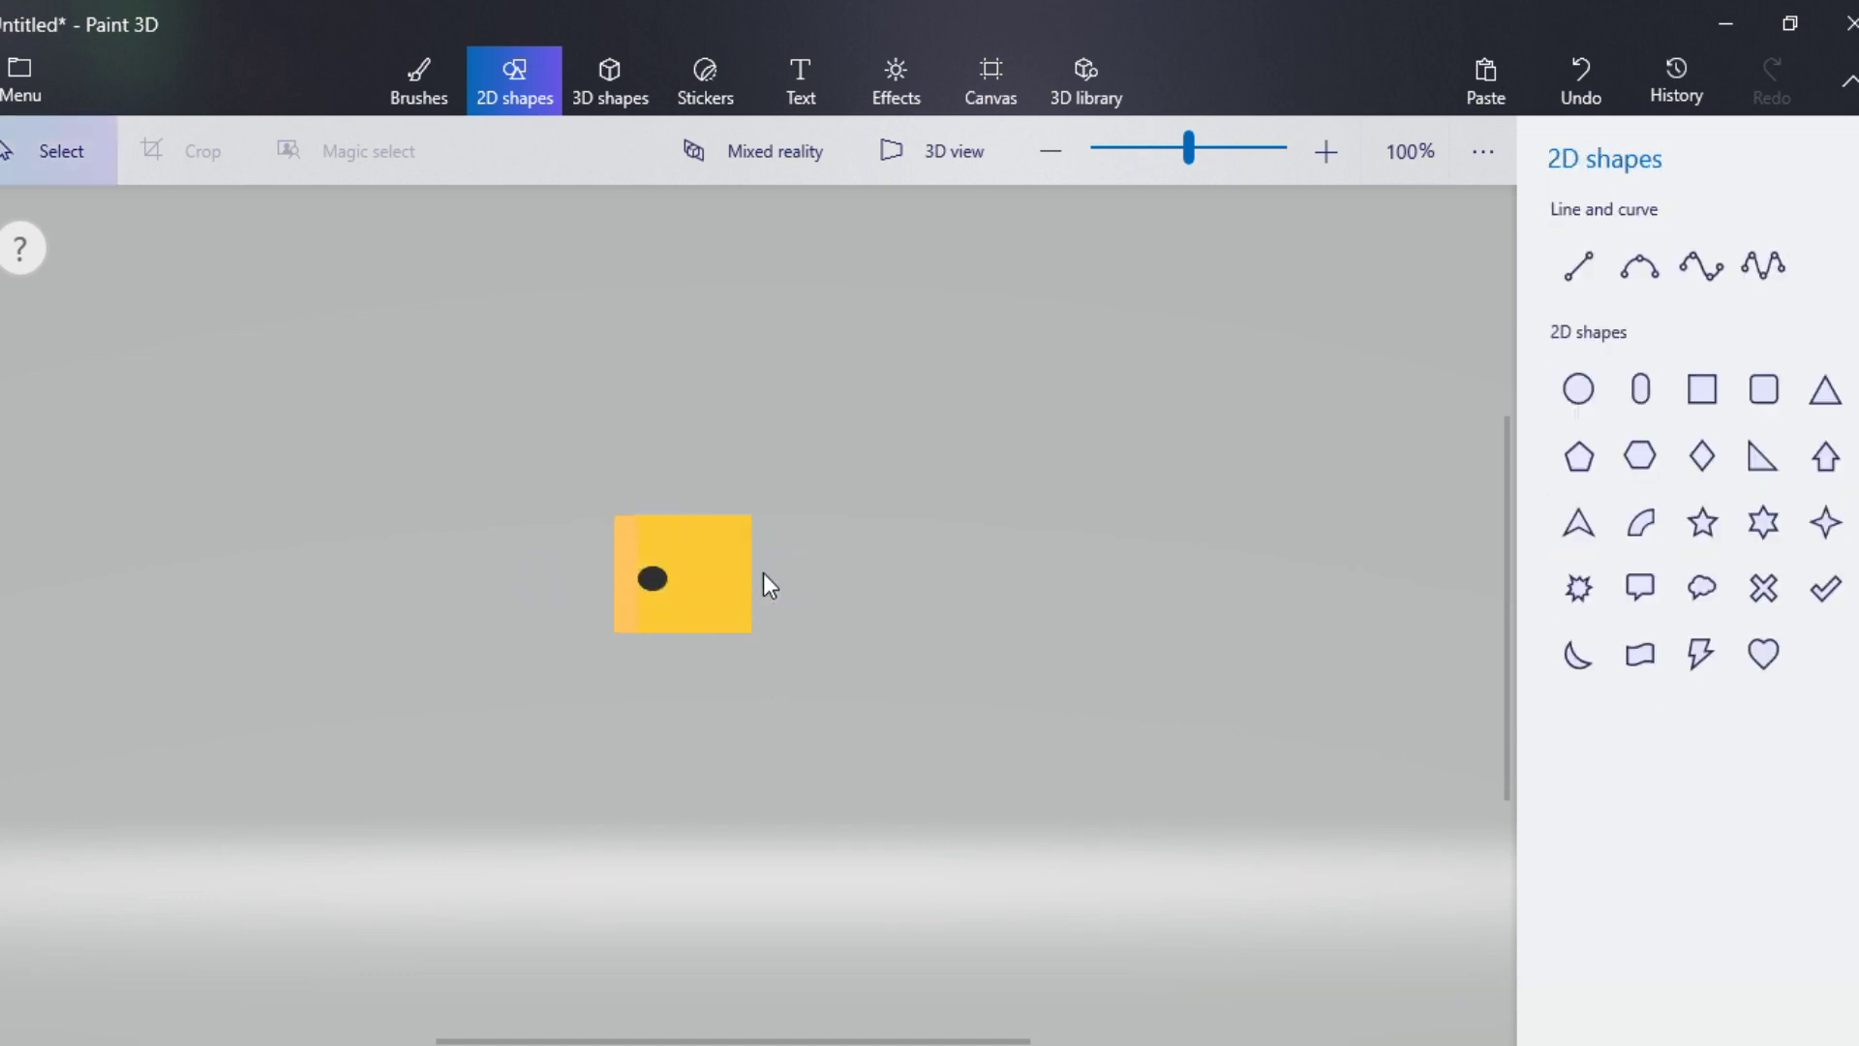
- Draw two more small black circles in line with the first to make a row of three dots
{"action": "left_click", "coordinate": [1579, 388]}
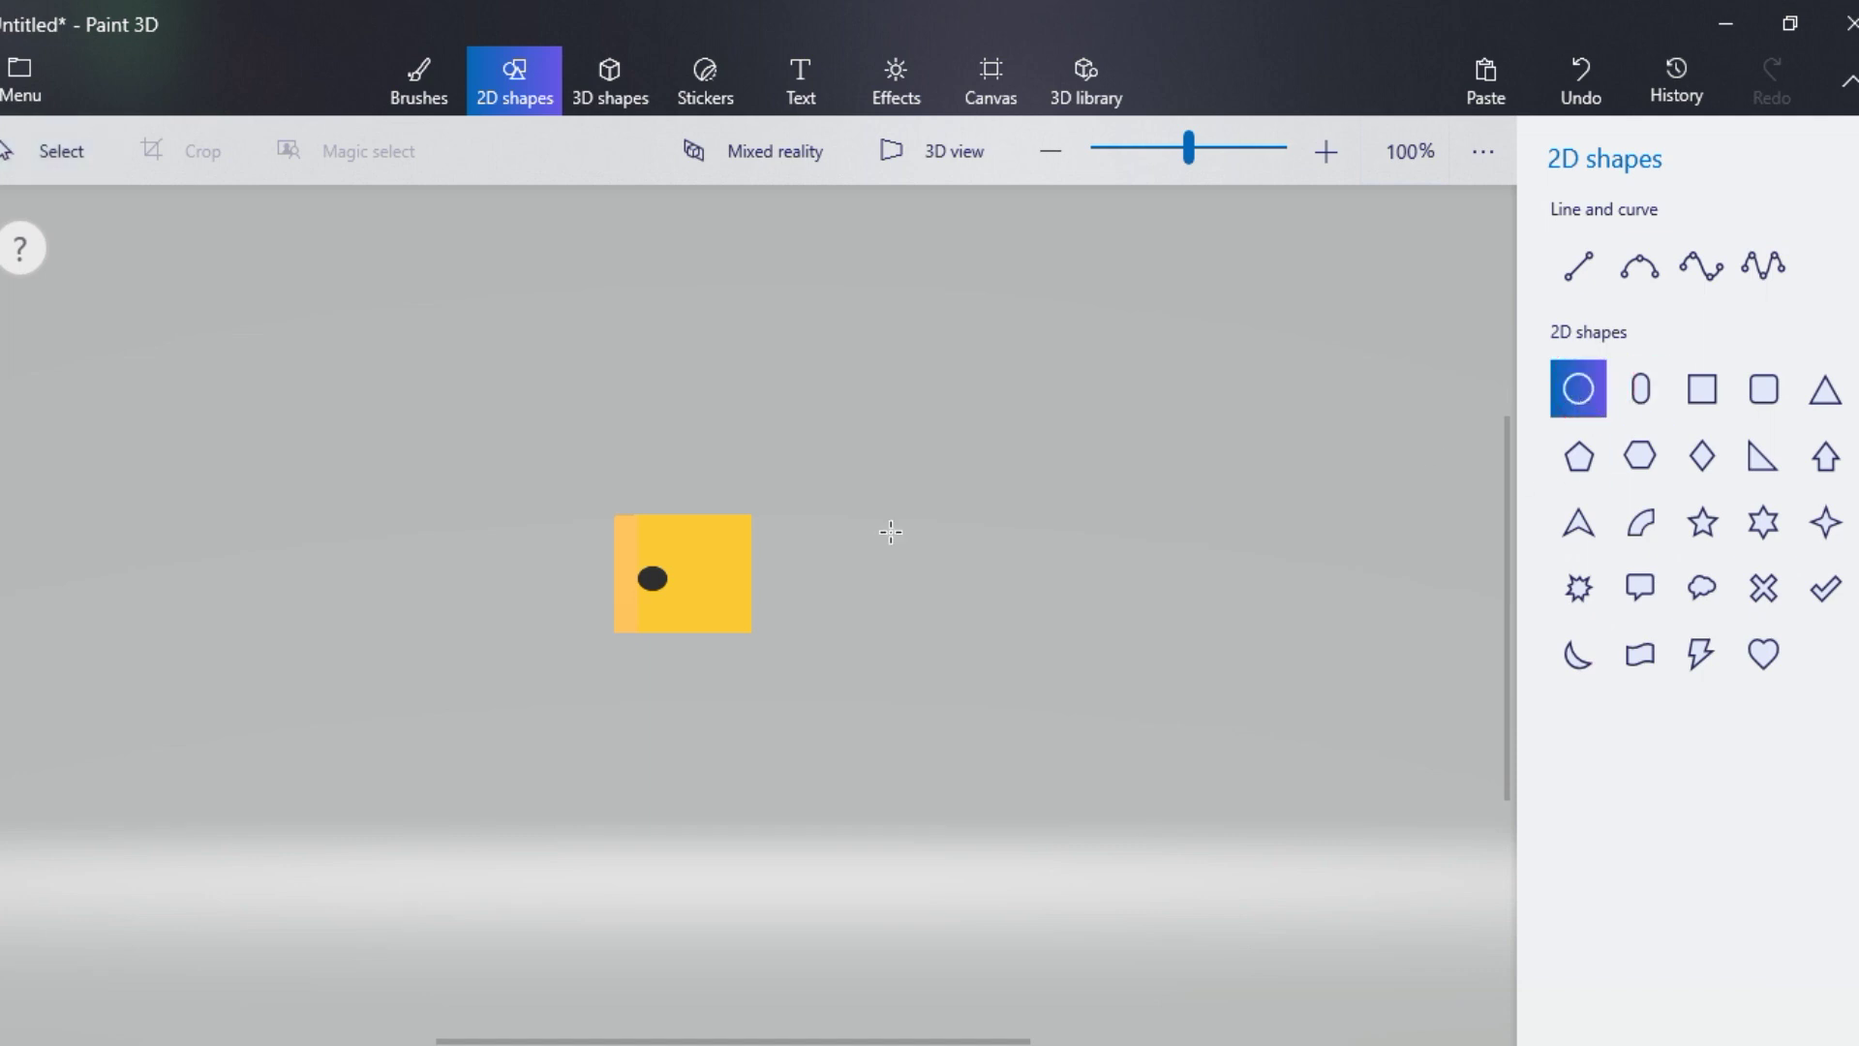
{"action": "left_click_drag", "start_coordinate": [674, 568], "coordinate": [699, 587]}
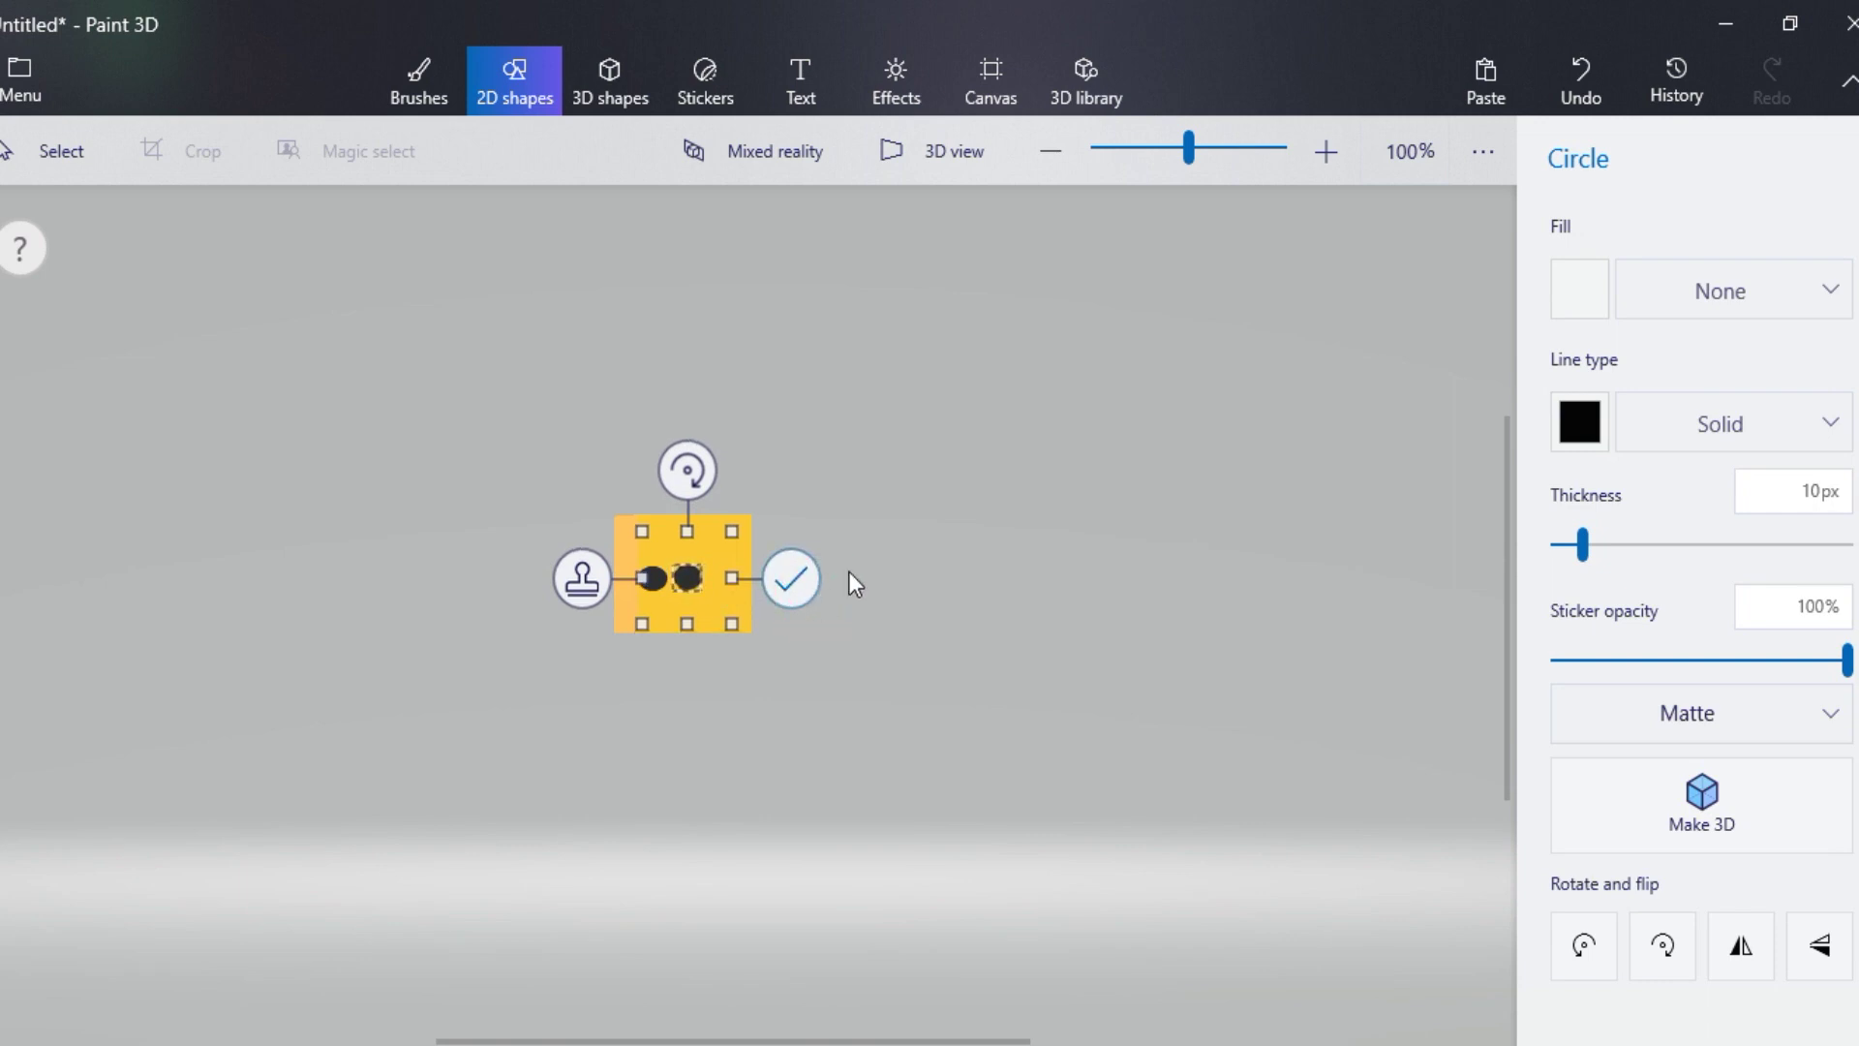
{"action": "left_click", "coordinate": [793, 579]}
{"action": "left_click", "coordinate": [1593, 391]}
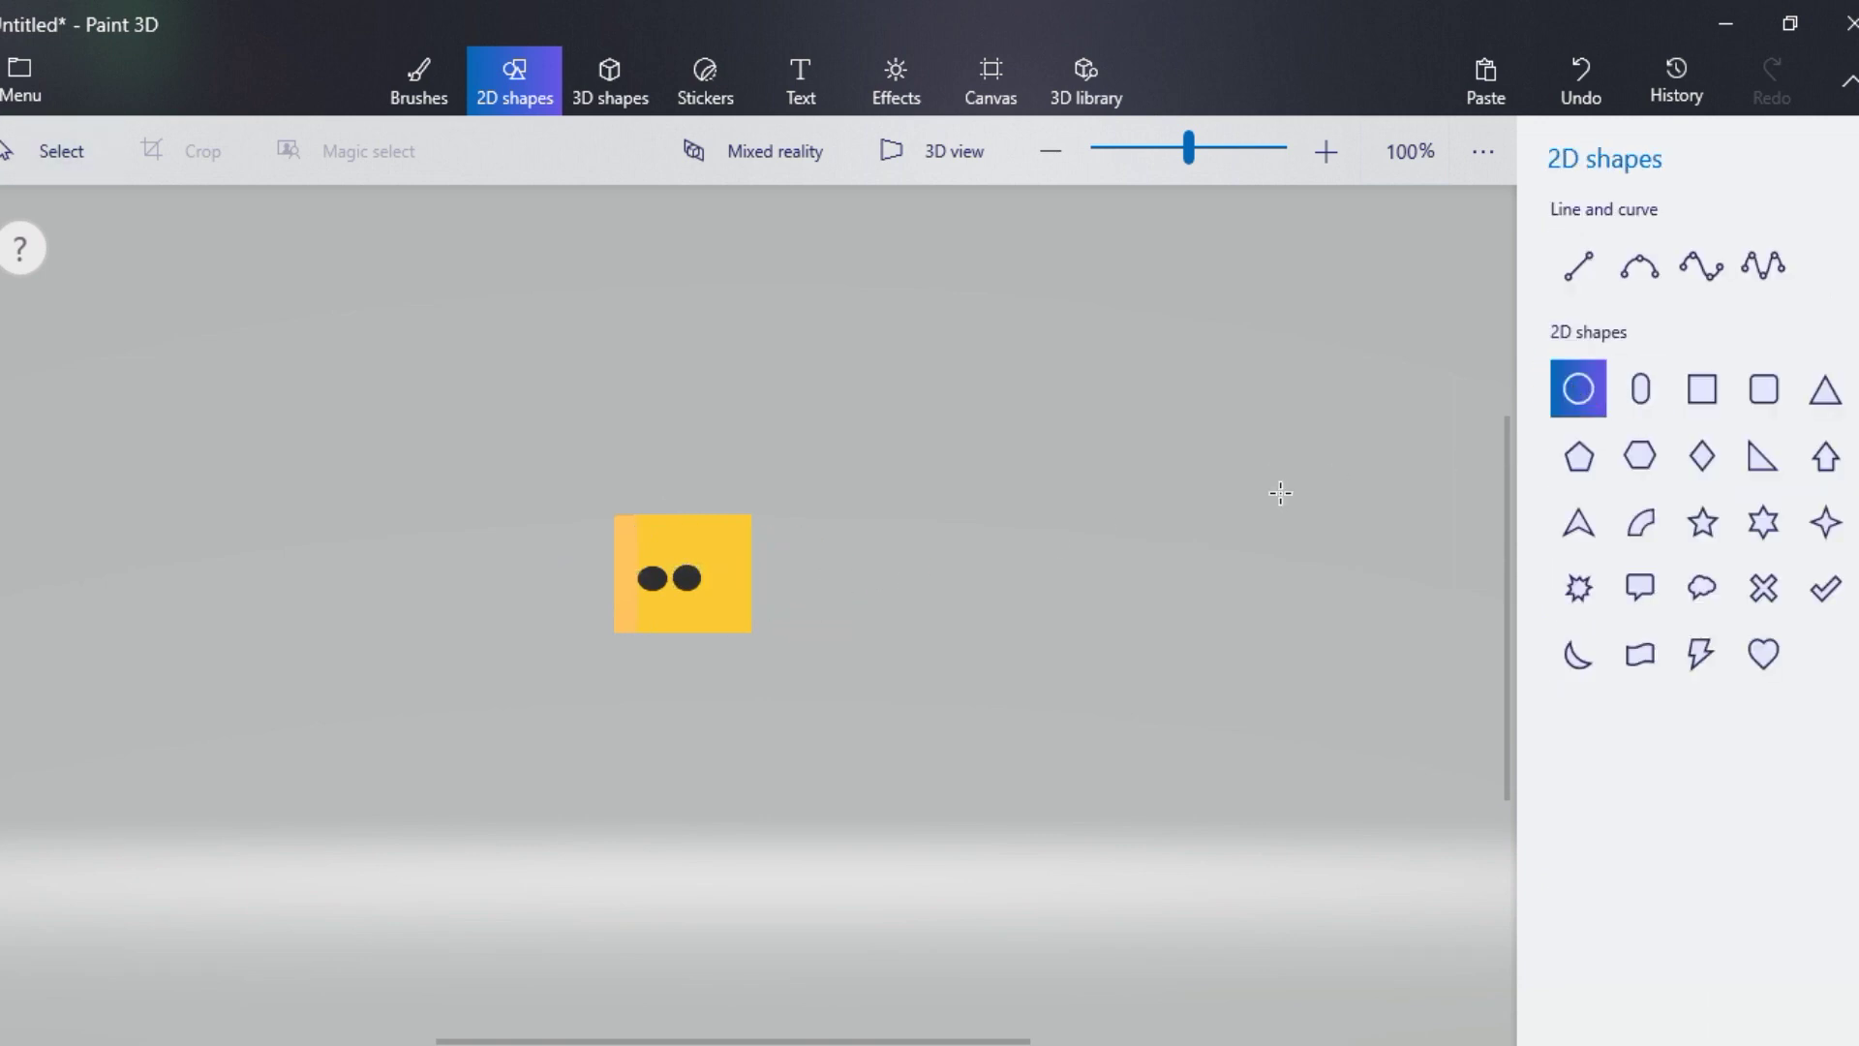
{"action": "left_click_drag", "start_coordinate": [709, 567], "coordinate": [737, 584]}
{"action": "left_click_drag", "start_coordinate": [742, 585], "coordinate": [742, 585]}
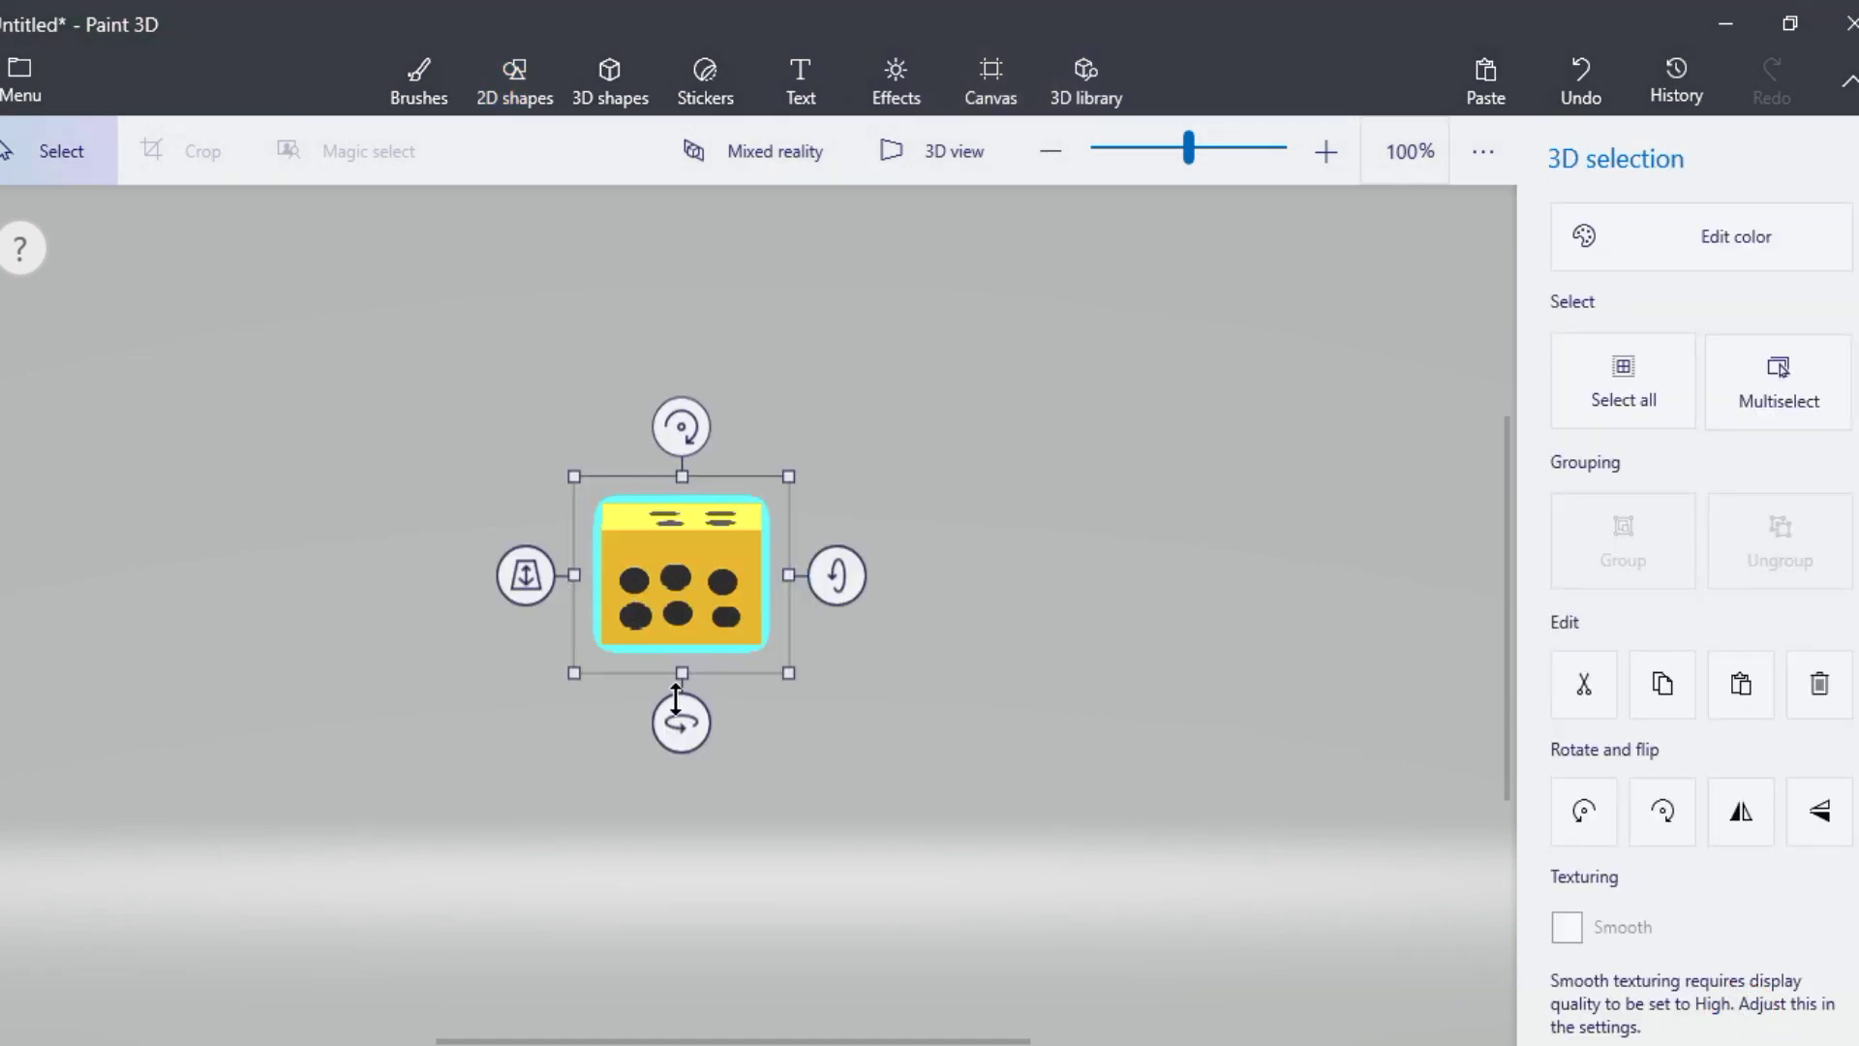
- Tilt the finished die so several dotted faces show, select the whole model and copy it
{"action": "left_click_drag", "start_coordinate": [678, 718], "coordinate": [789, 628]}
{"action": "left_click_drag", "start_coordinate": [416, 387], "coordinate": [1048, 892]}
{"action": "key", "text": "ctrl"}
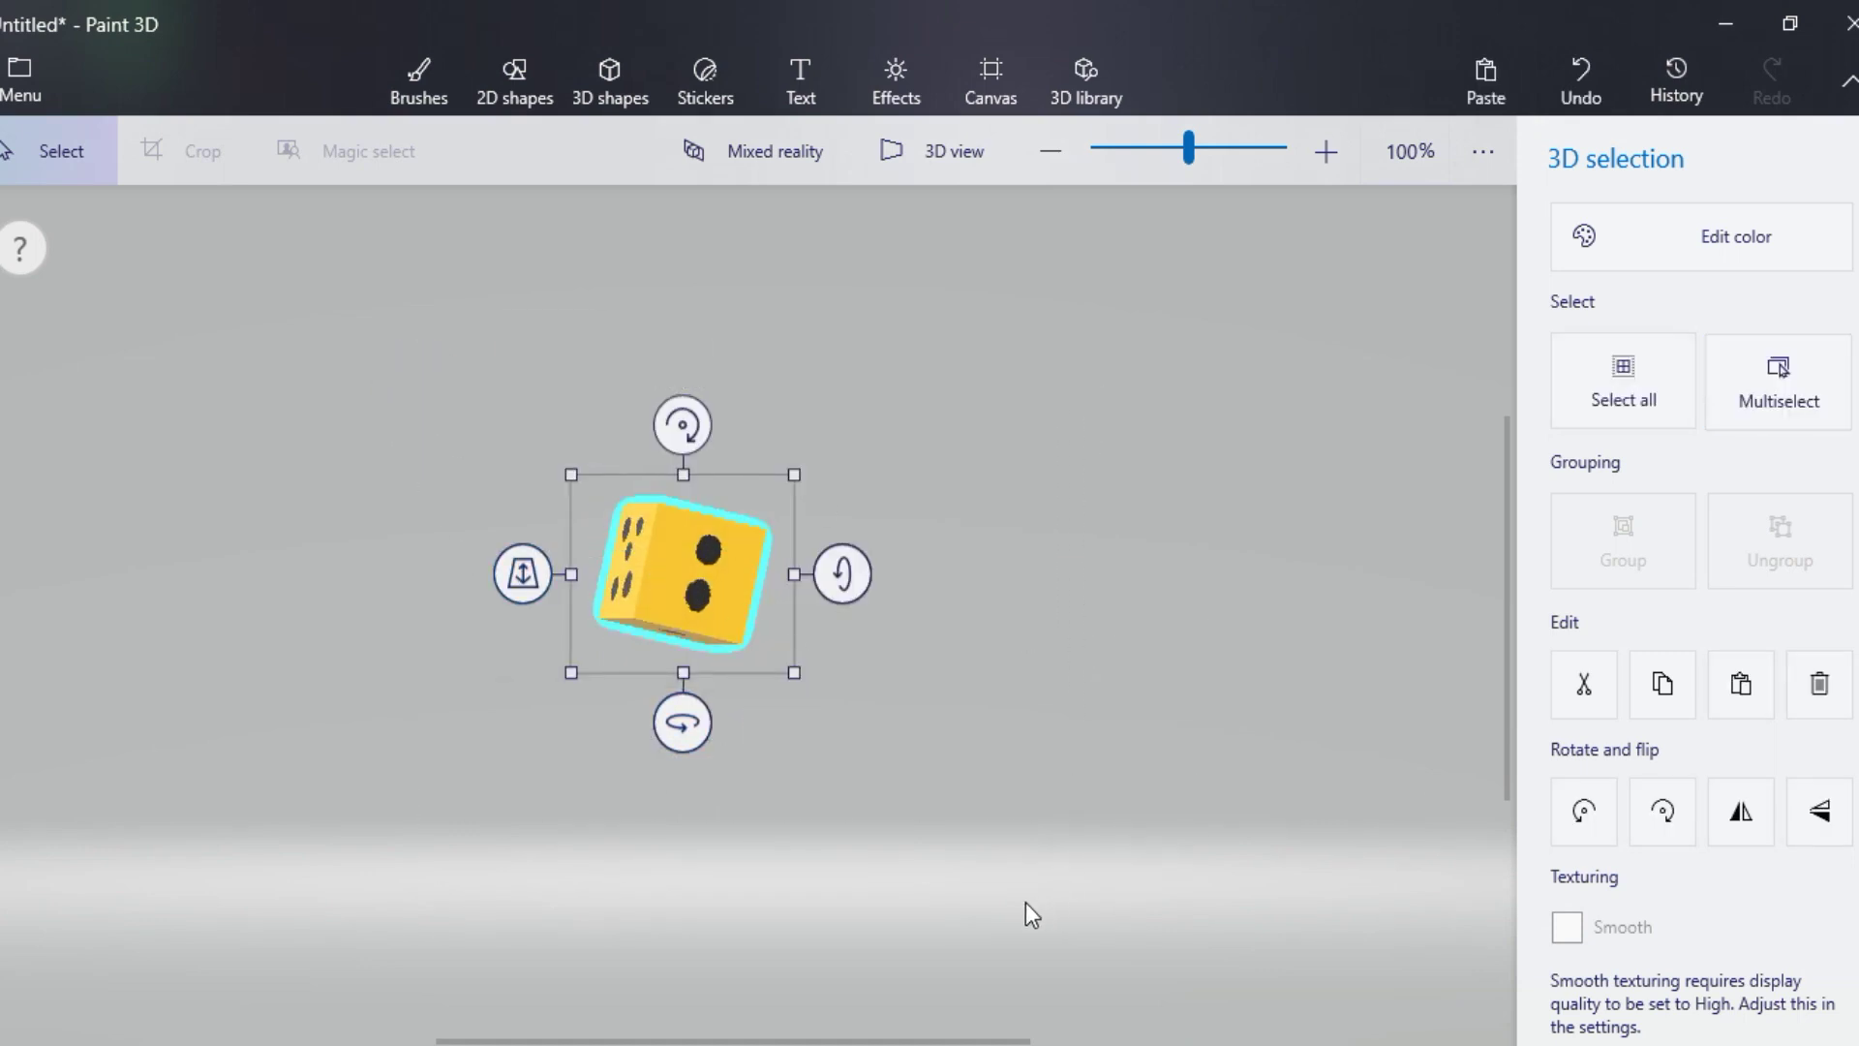
- Switch to PowerPoint, create a blank presentation and delete the title and subtitle placeholders from the slide
{"action": "left_click", "coordinate": [239, 1044]}
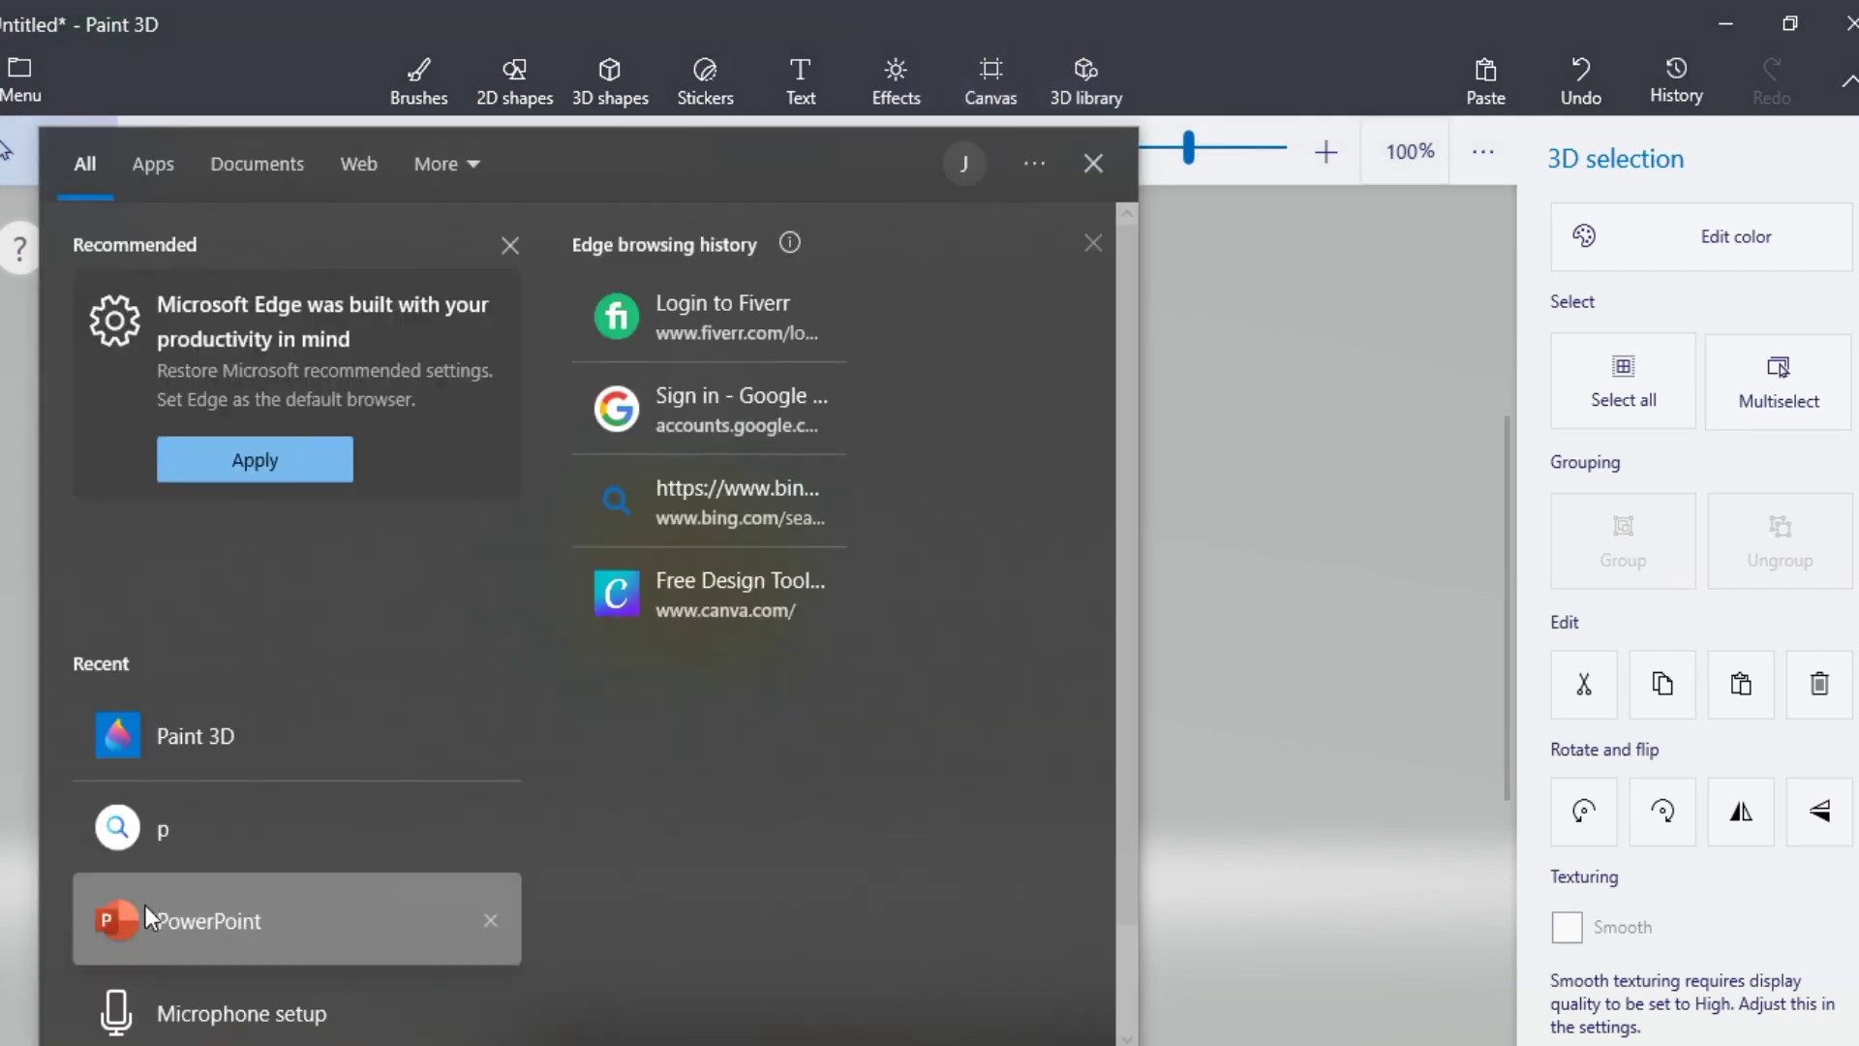
{"action": "left_click", "coordinate": [211, 901]}
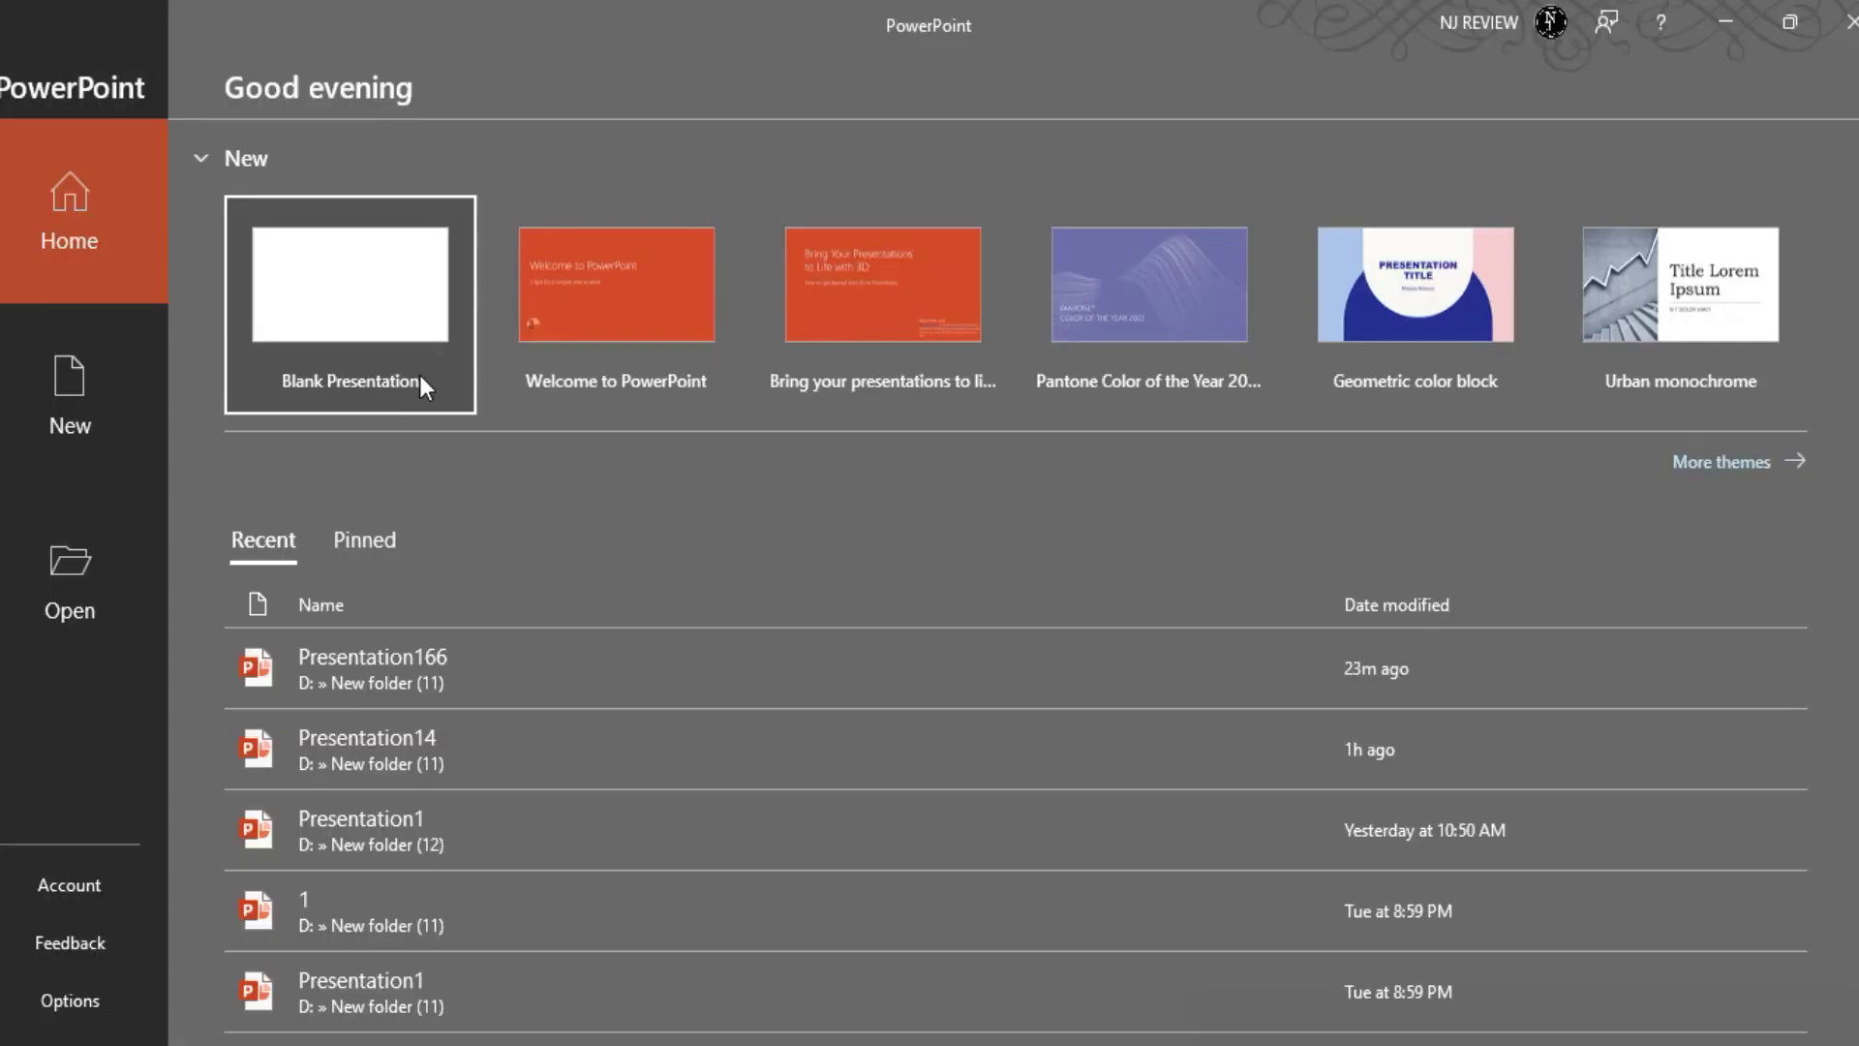
{"action": "left_click", "coordinate": [381, 322]}
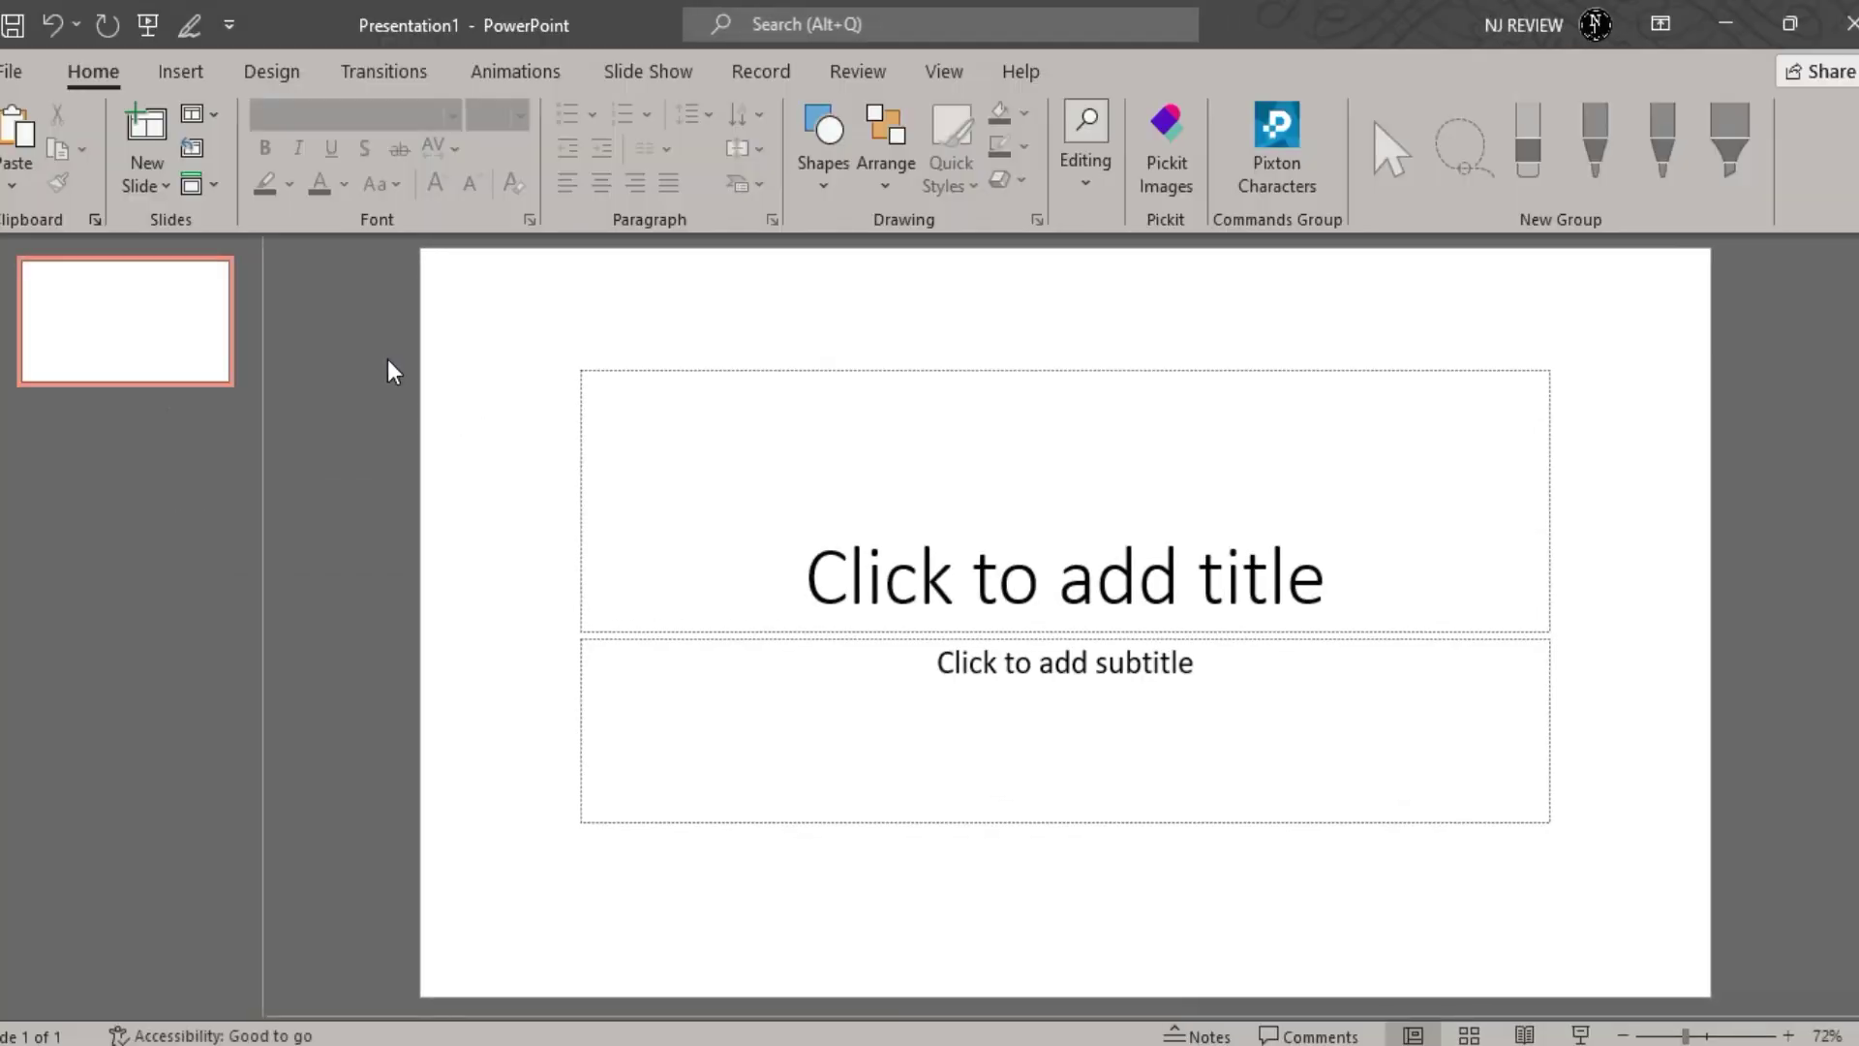
{"action": "key", "text": "ctrl+a"}
{"action": "key", "text": "Delete"}
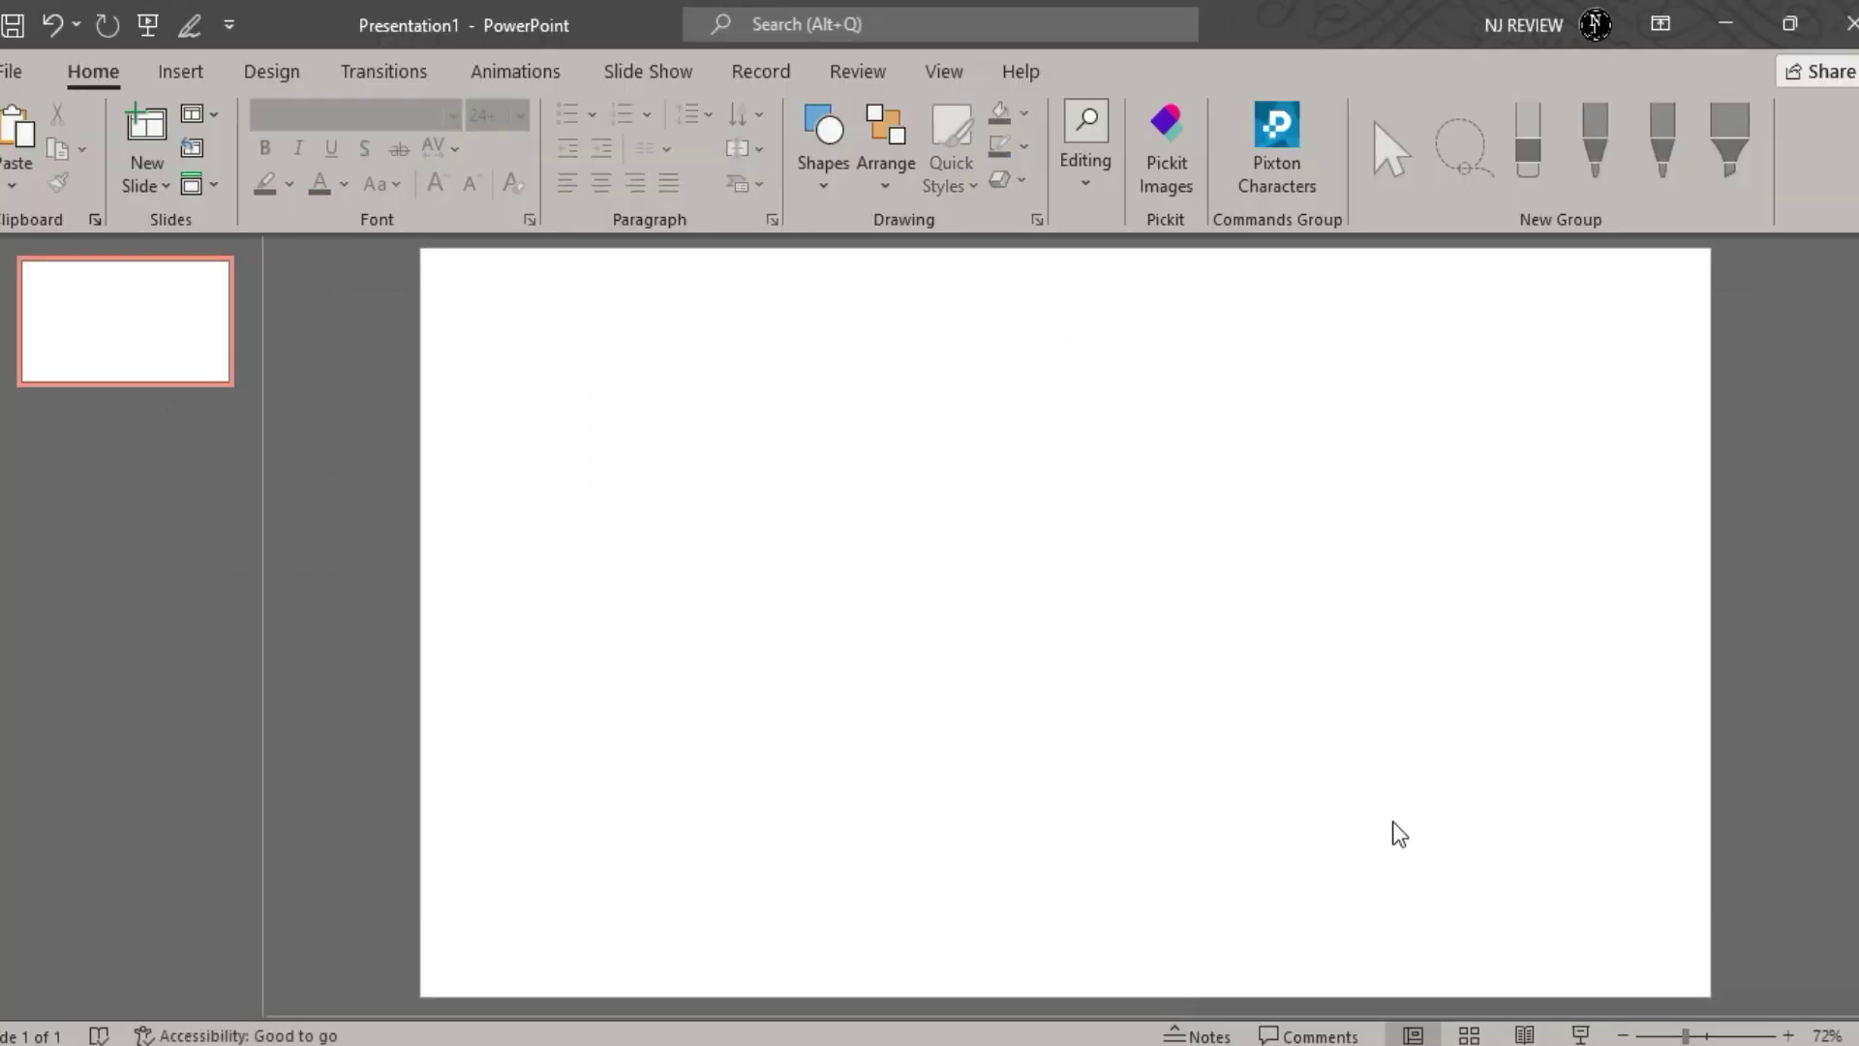
- Paste the 3D die onto the slide and rotate it until the five-dot face points forward
{"action": "key", "text": "ctrl+v"}
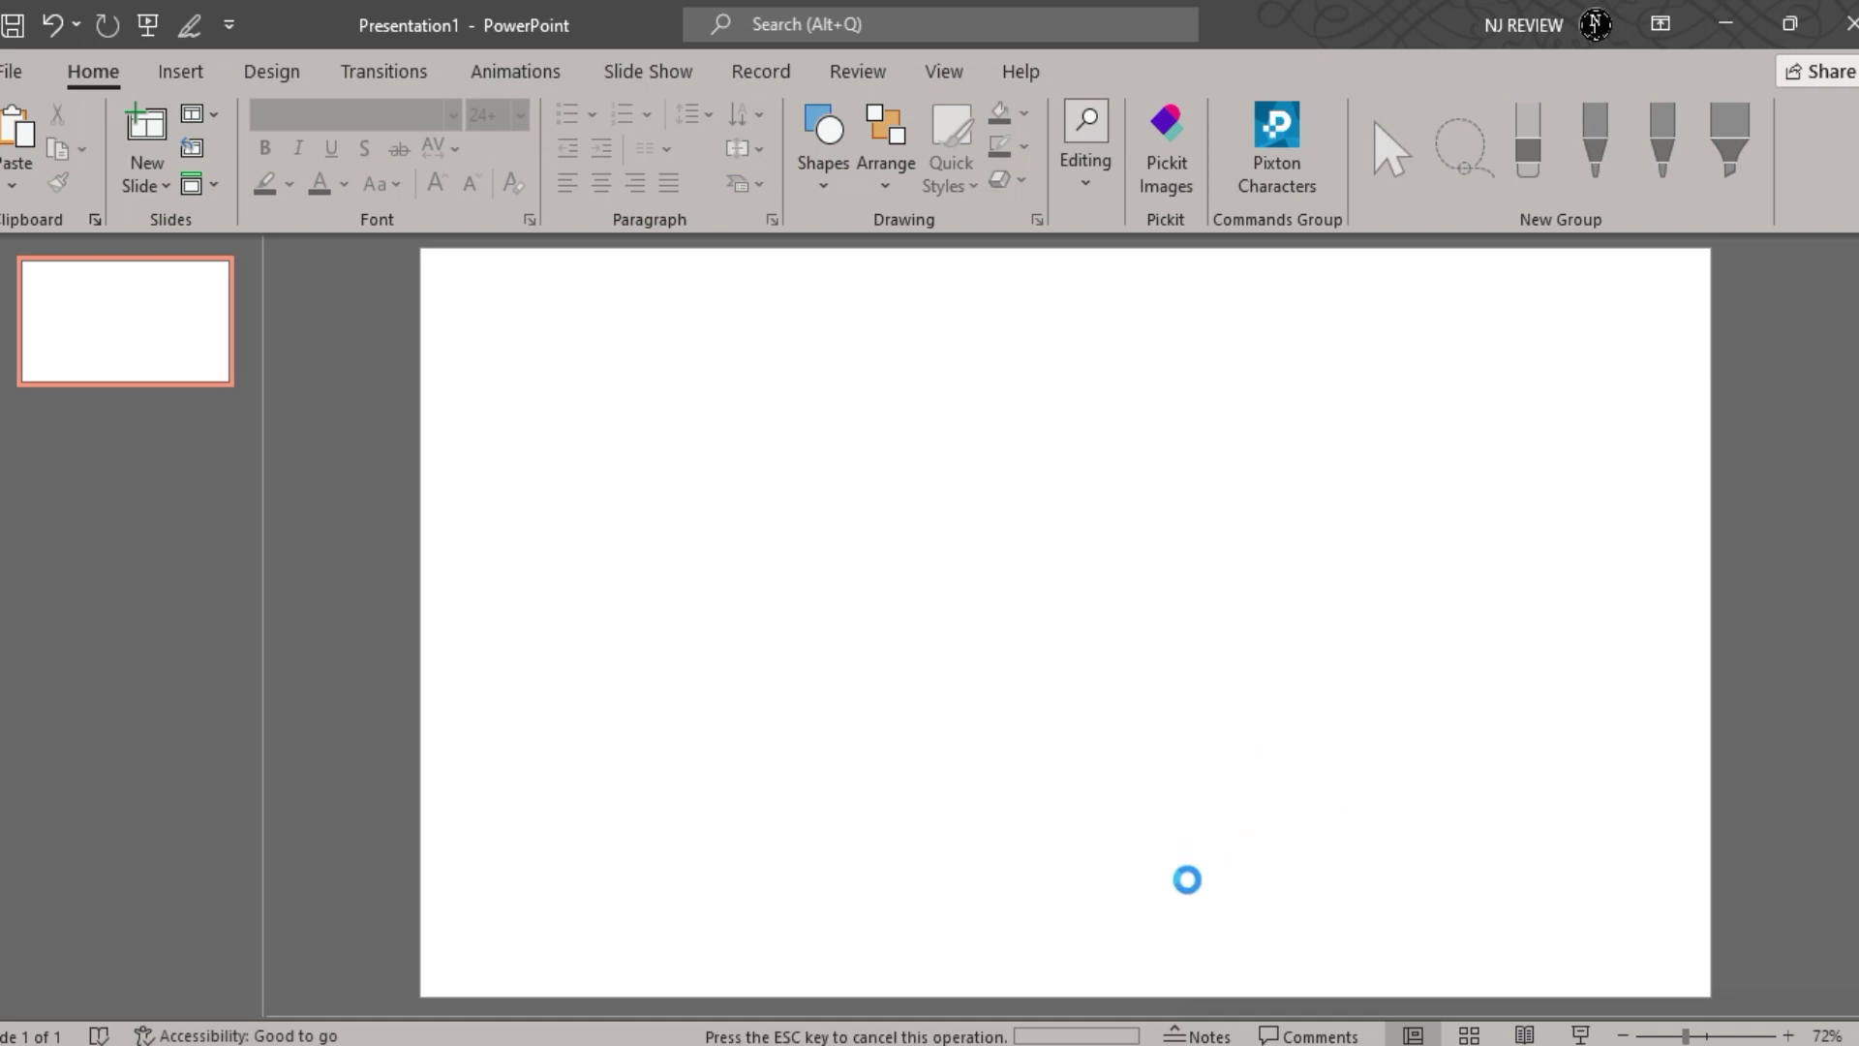
{"action": "left_click_drag", "start_coordinate": [1065, 620], "coordinate": [1662, 673]}
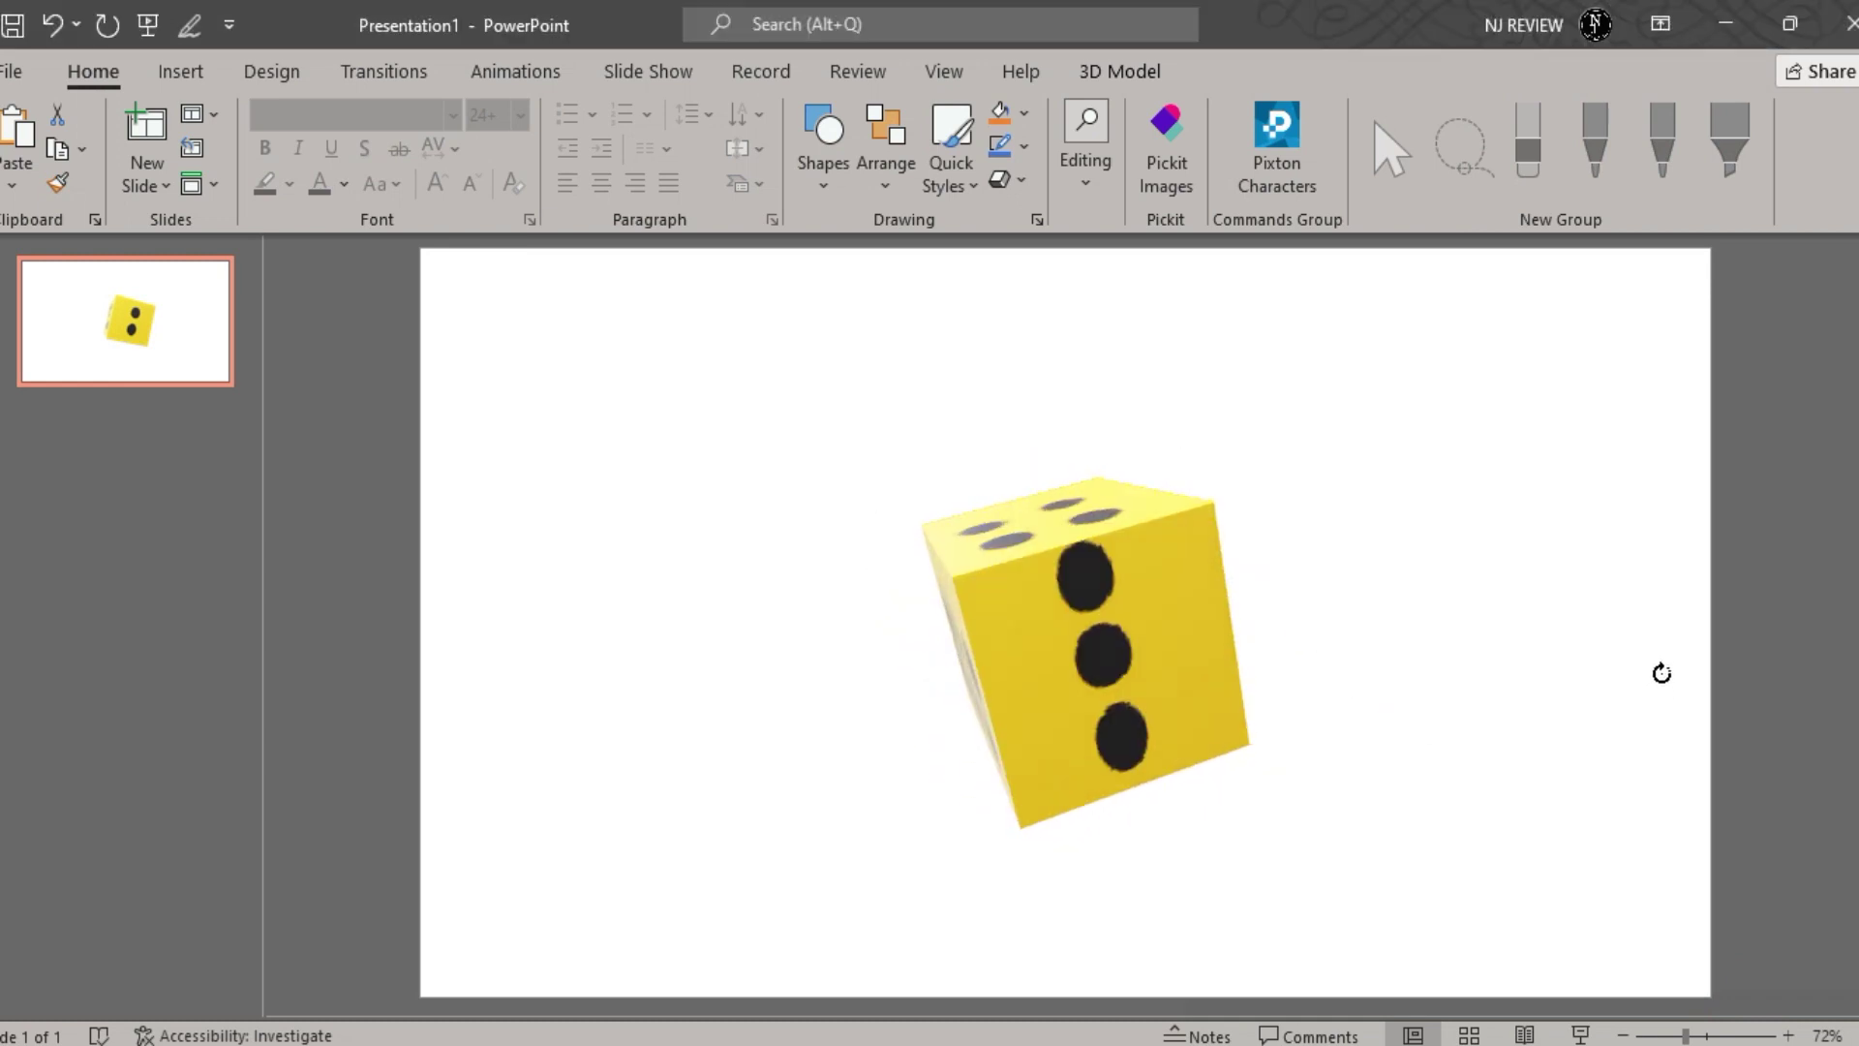
{"action": "left_click", "coordinate": [1072, 631]}
{"action": "left_click_drag", "start_coordinate": [1071, 630], "coordinate": [823, 605]}
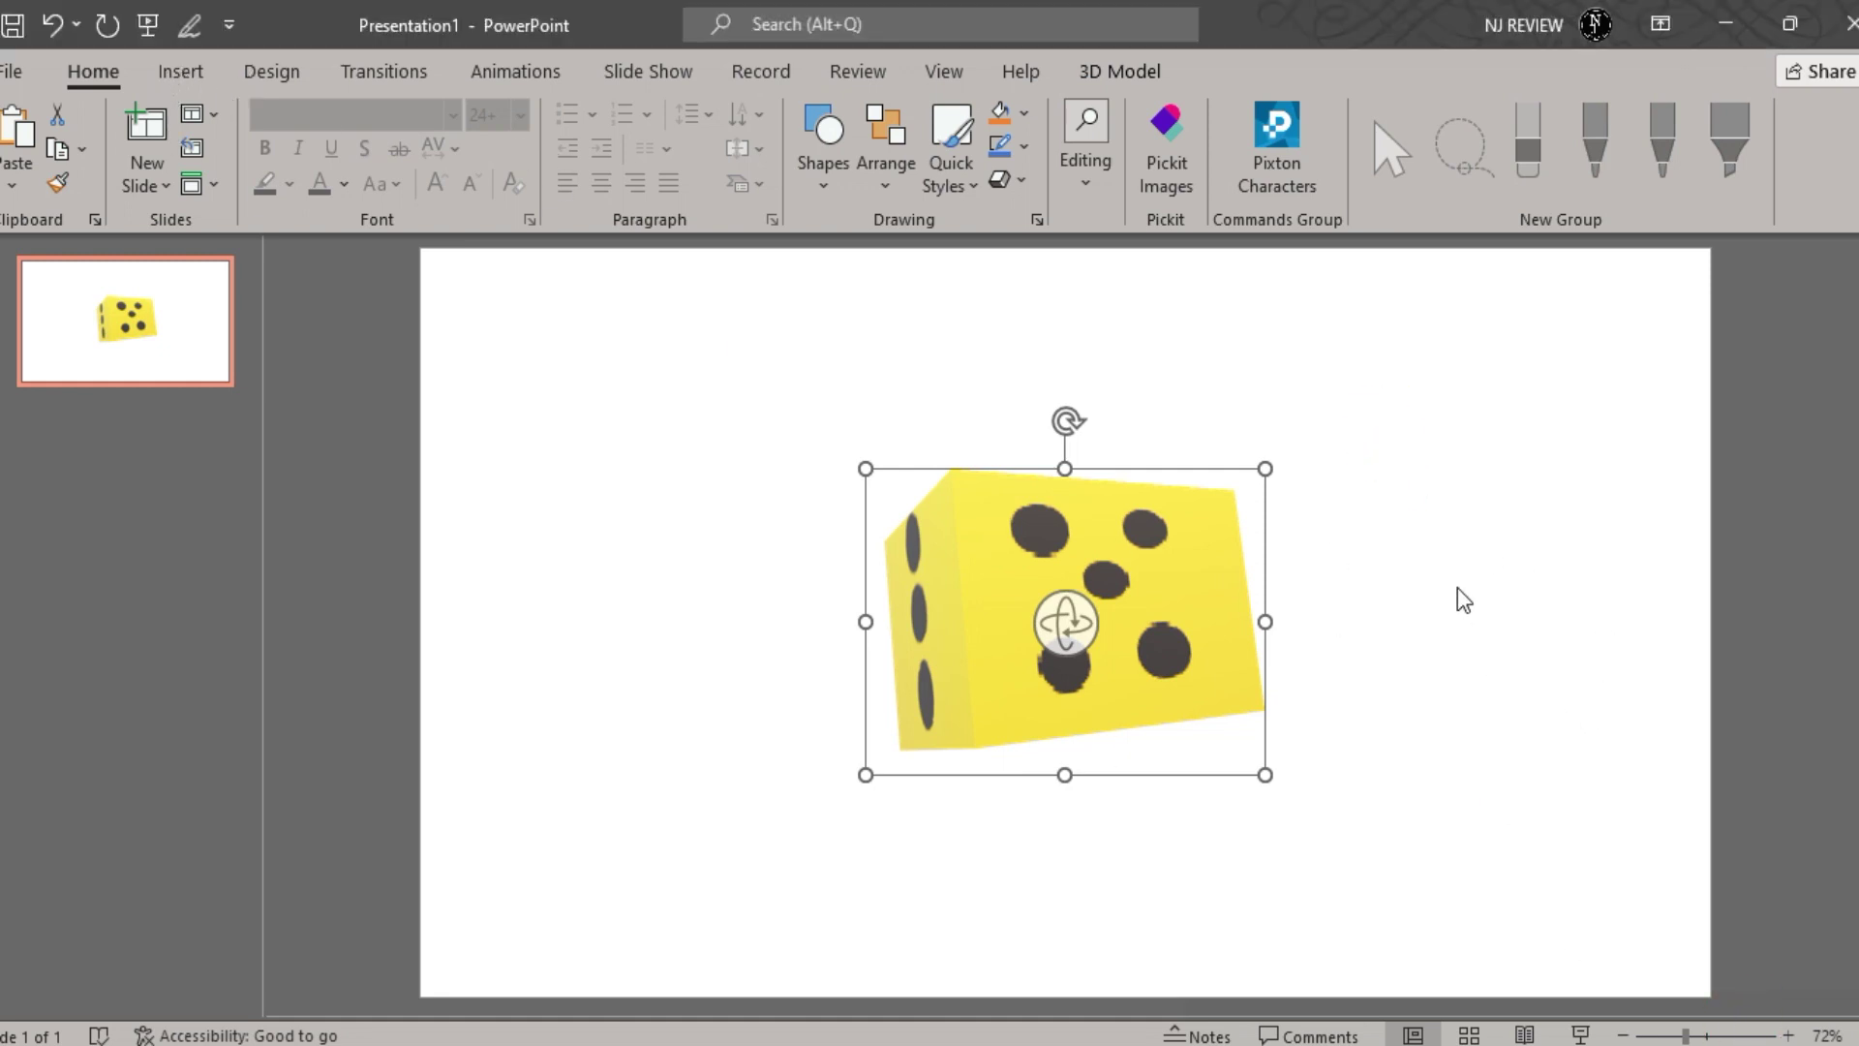
- Open the slide's background formatting and set the fill to Picture or texture fill
{"action": "right_click", "coordinate": [1426, 536]}
{"action": "left_click", "coordinate": [1561, 828]}
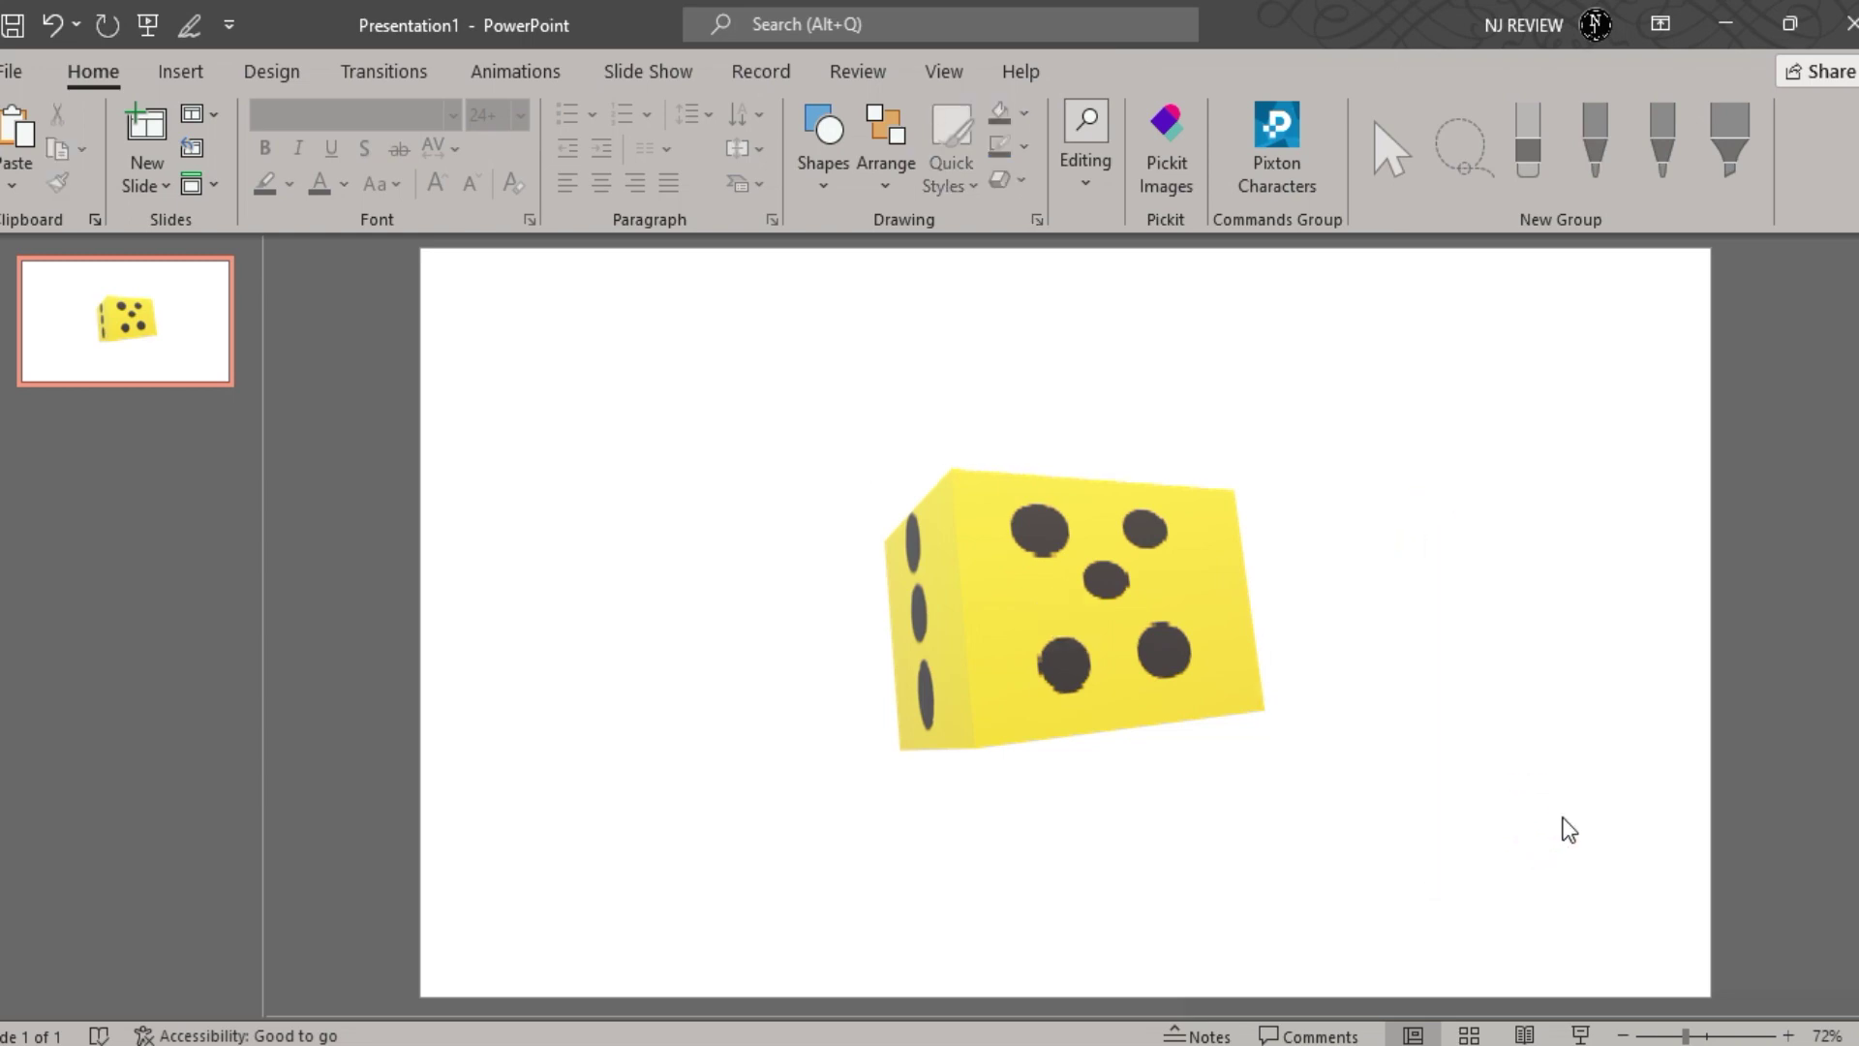
{"action": "left_click", "coordinate": [1596, 533]}
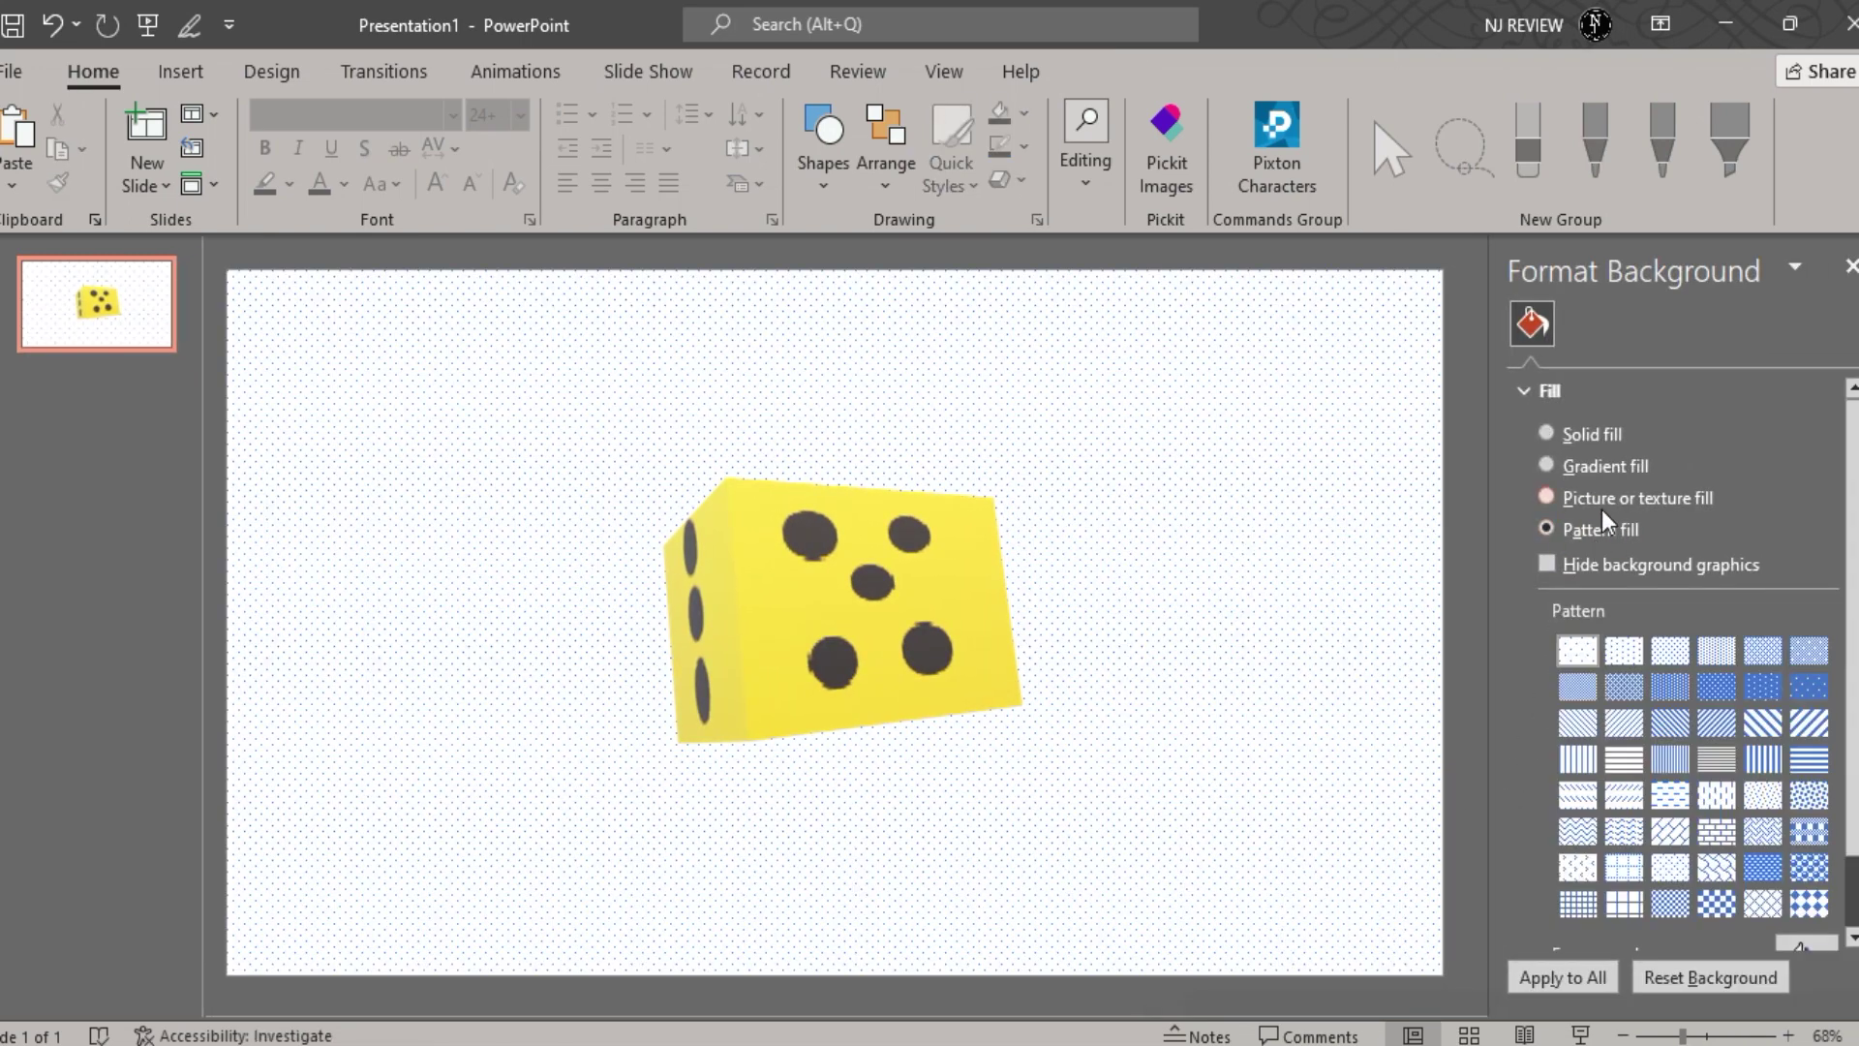
{"action": "left_click", "coordinate": [1602, 500]}
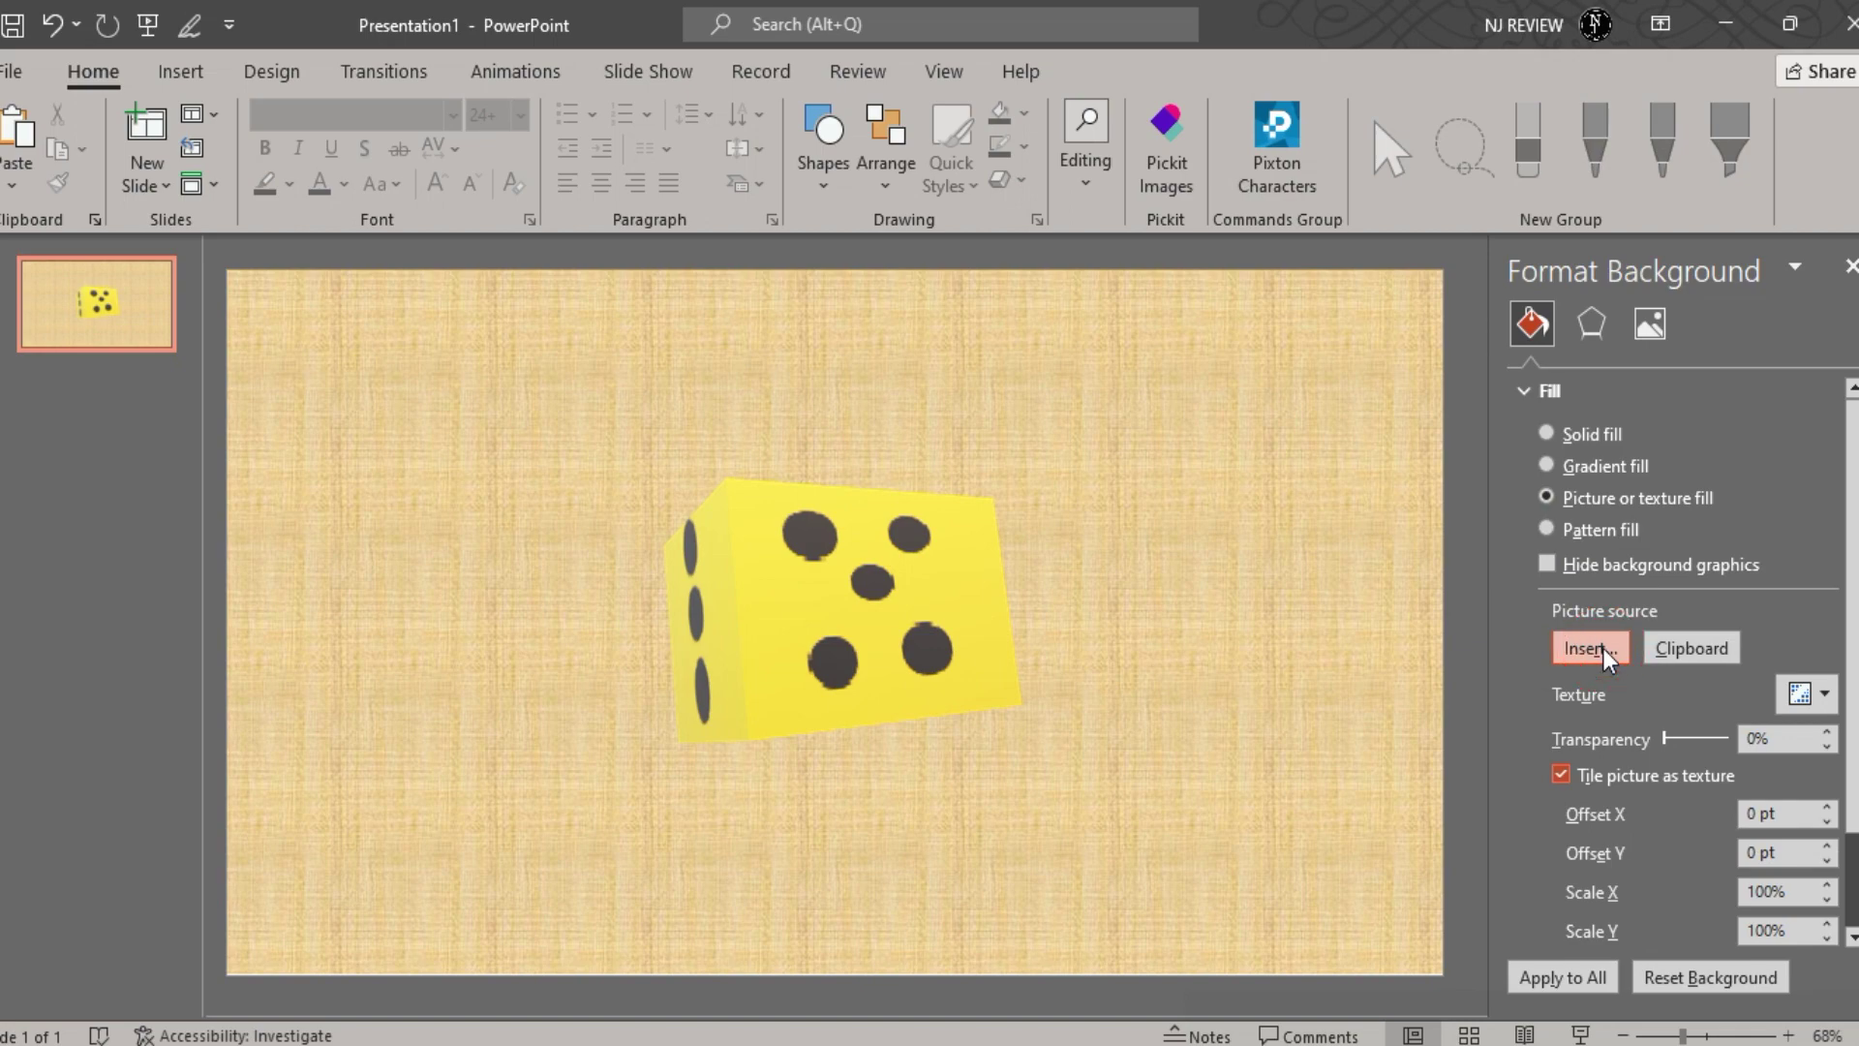
- Insert the Ludo board picture "unnamed" from the Downloads folder as the slide background
{"action": "left_click", "coordinate": [1590, 649]}
{"action": "left_click", "coordinate": [756, 420]}
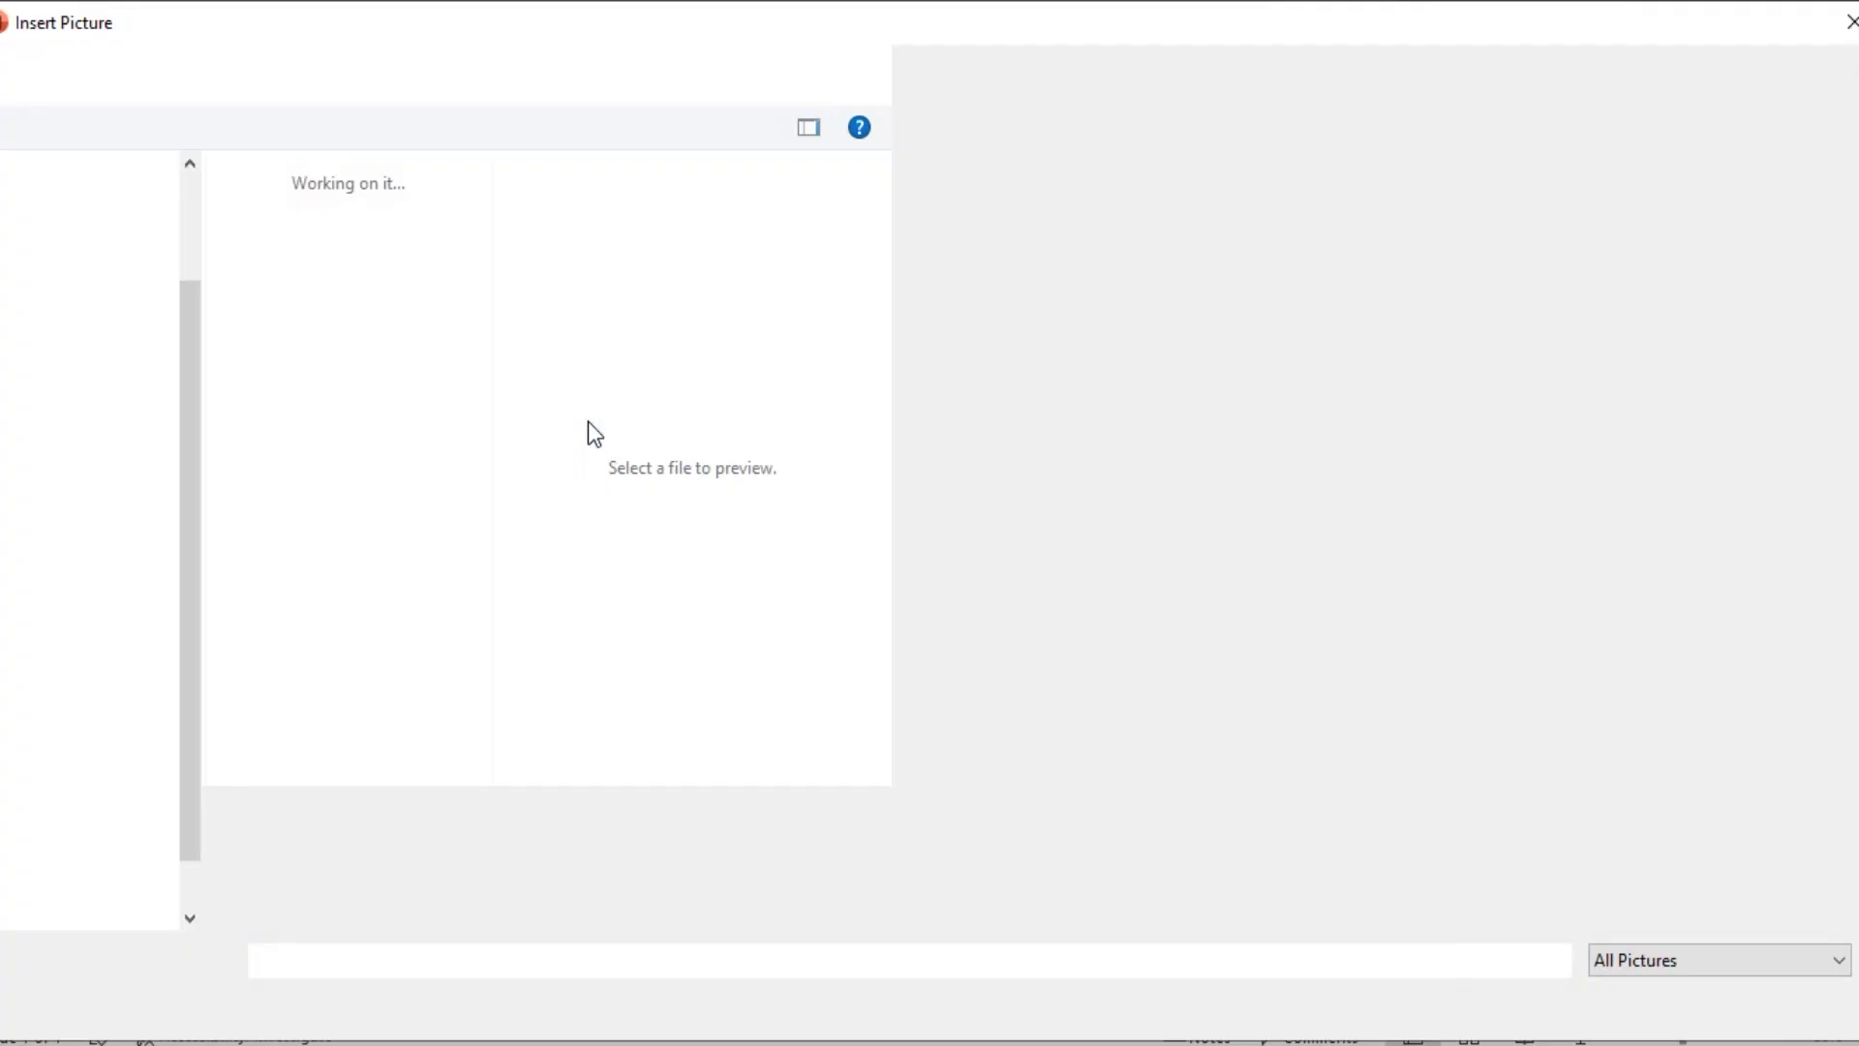
{"action": "scroll", "coordinate": [97, 224], "scroll_direction": "up", "scroll_amount": 2}
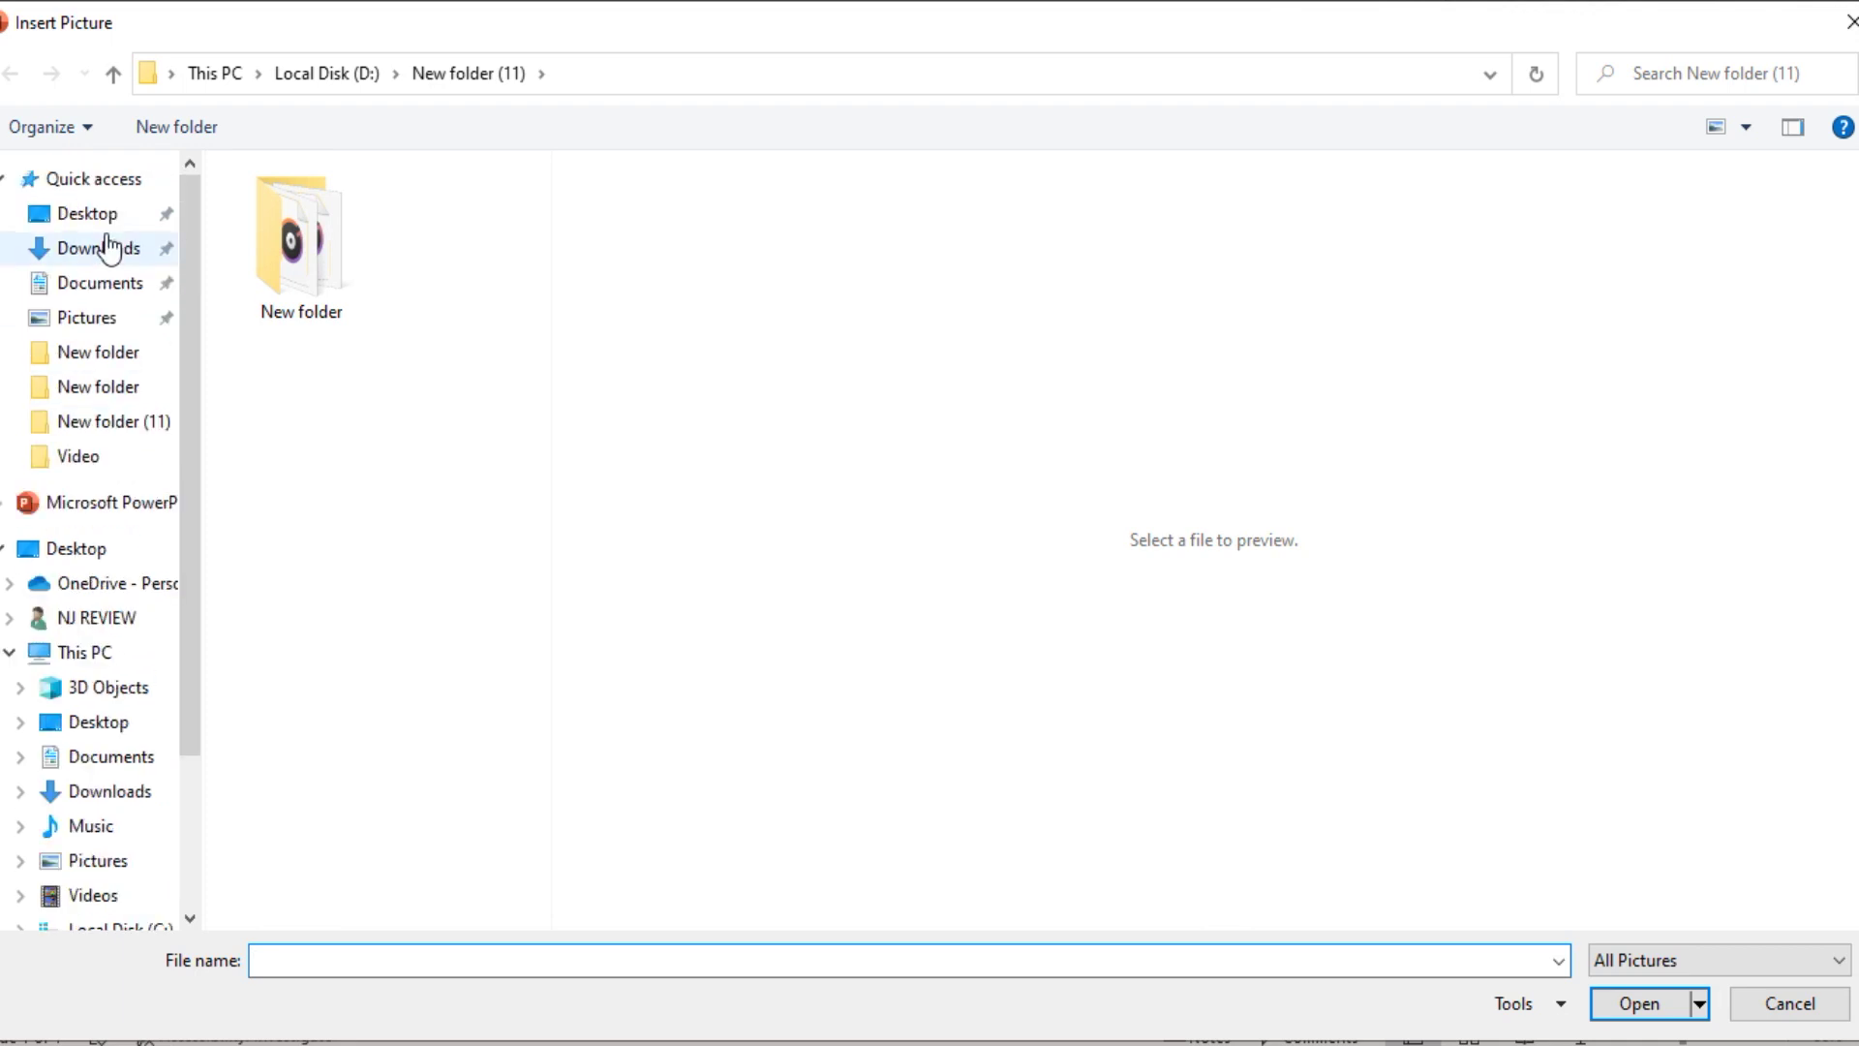
{"action": "left_click", "coordinate": [108, 248]}
{"action": "left_click", "coordinate": [288, 289]}
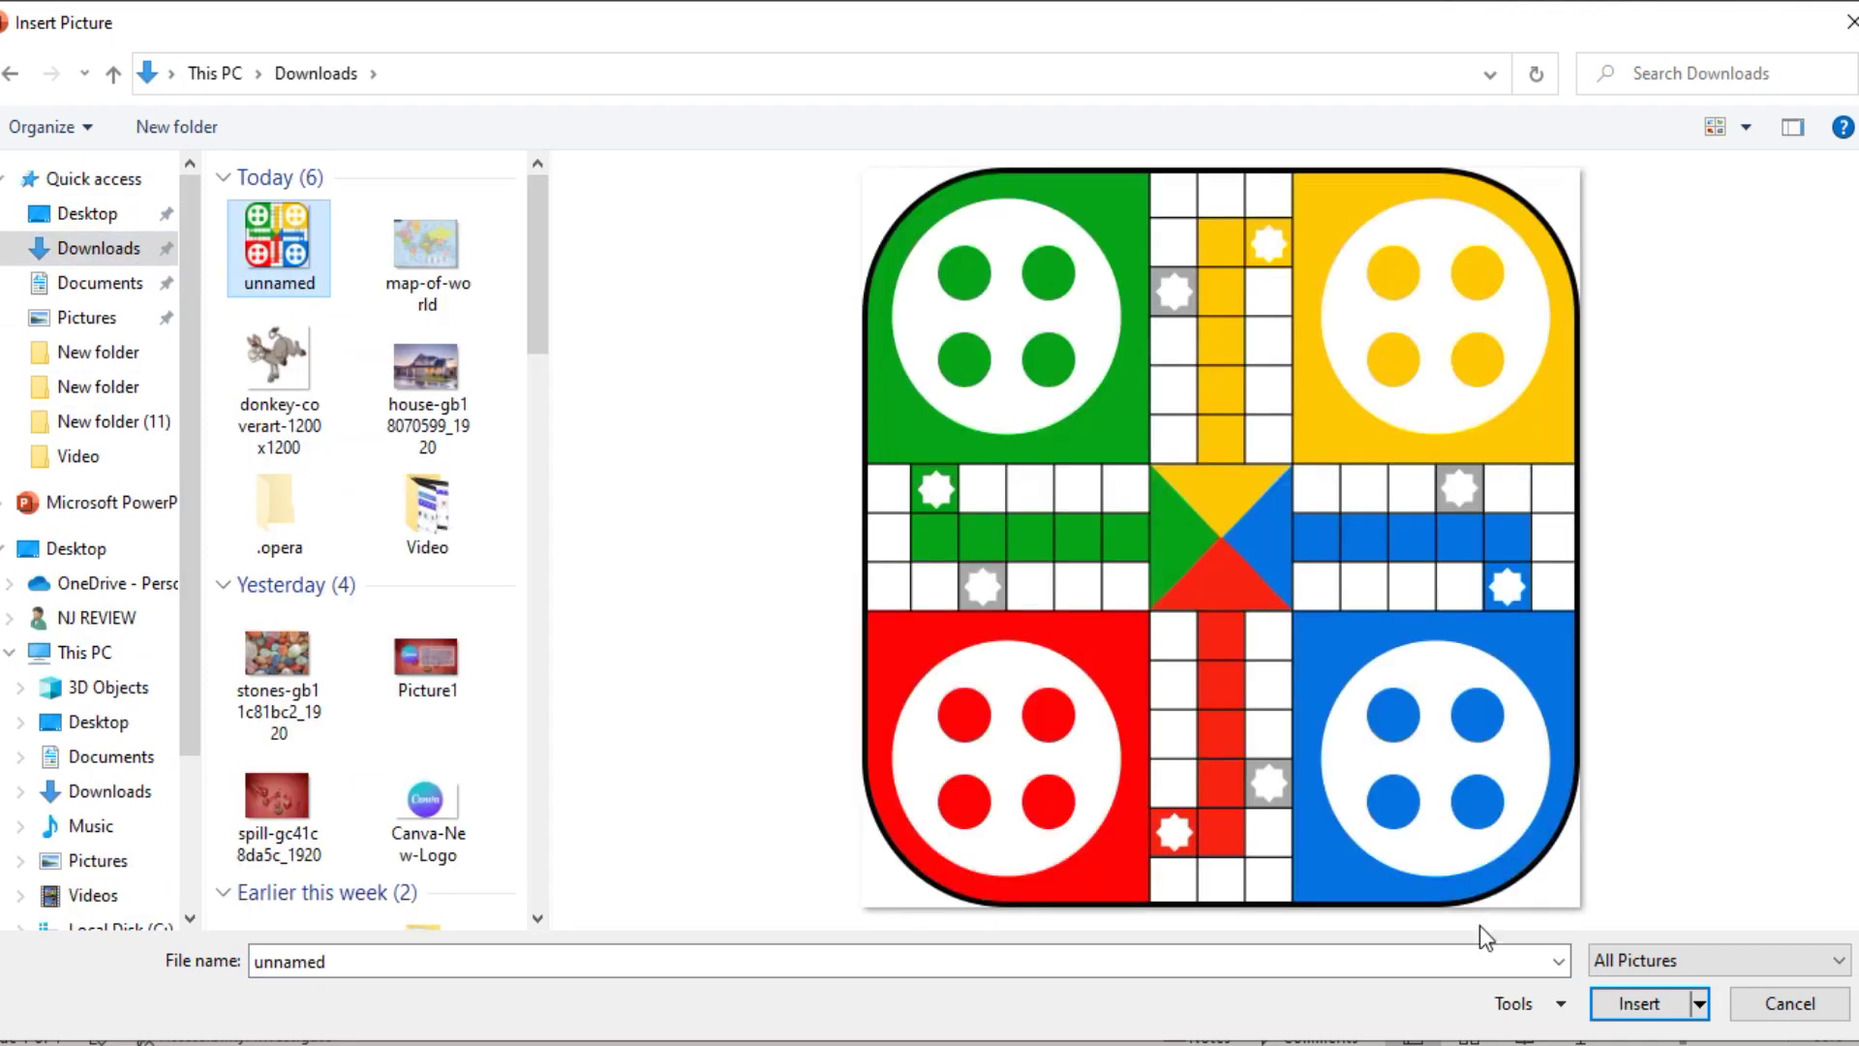
{"action": "left_click", "coordinate": [1639, 1002]}
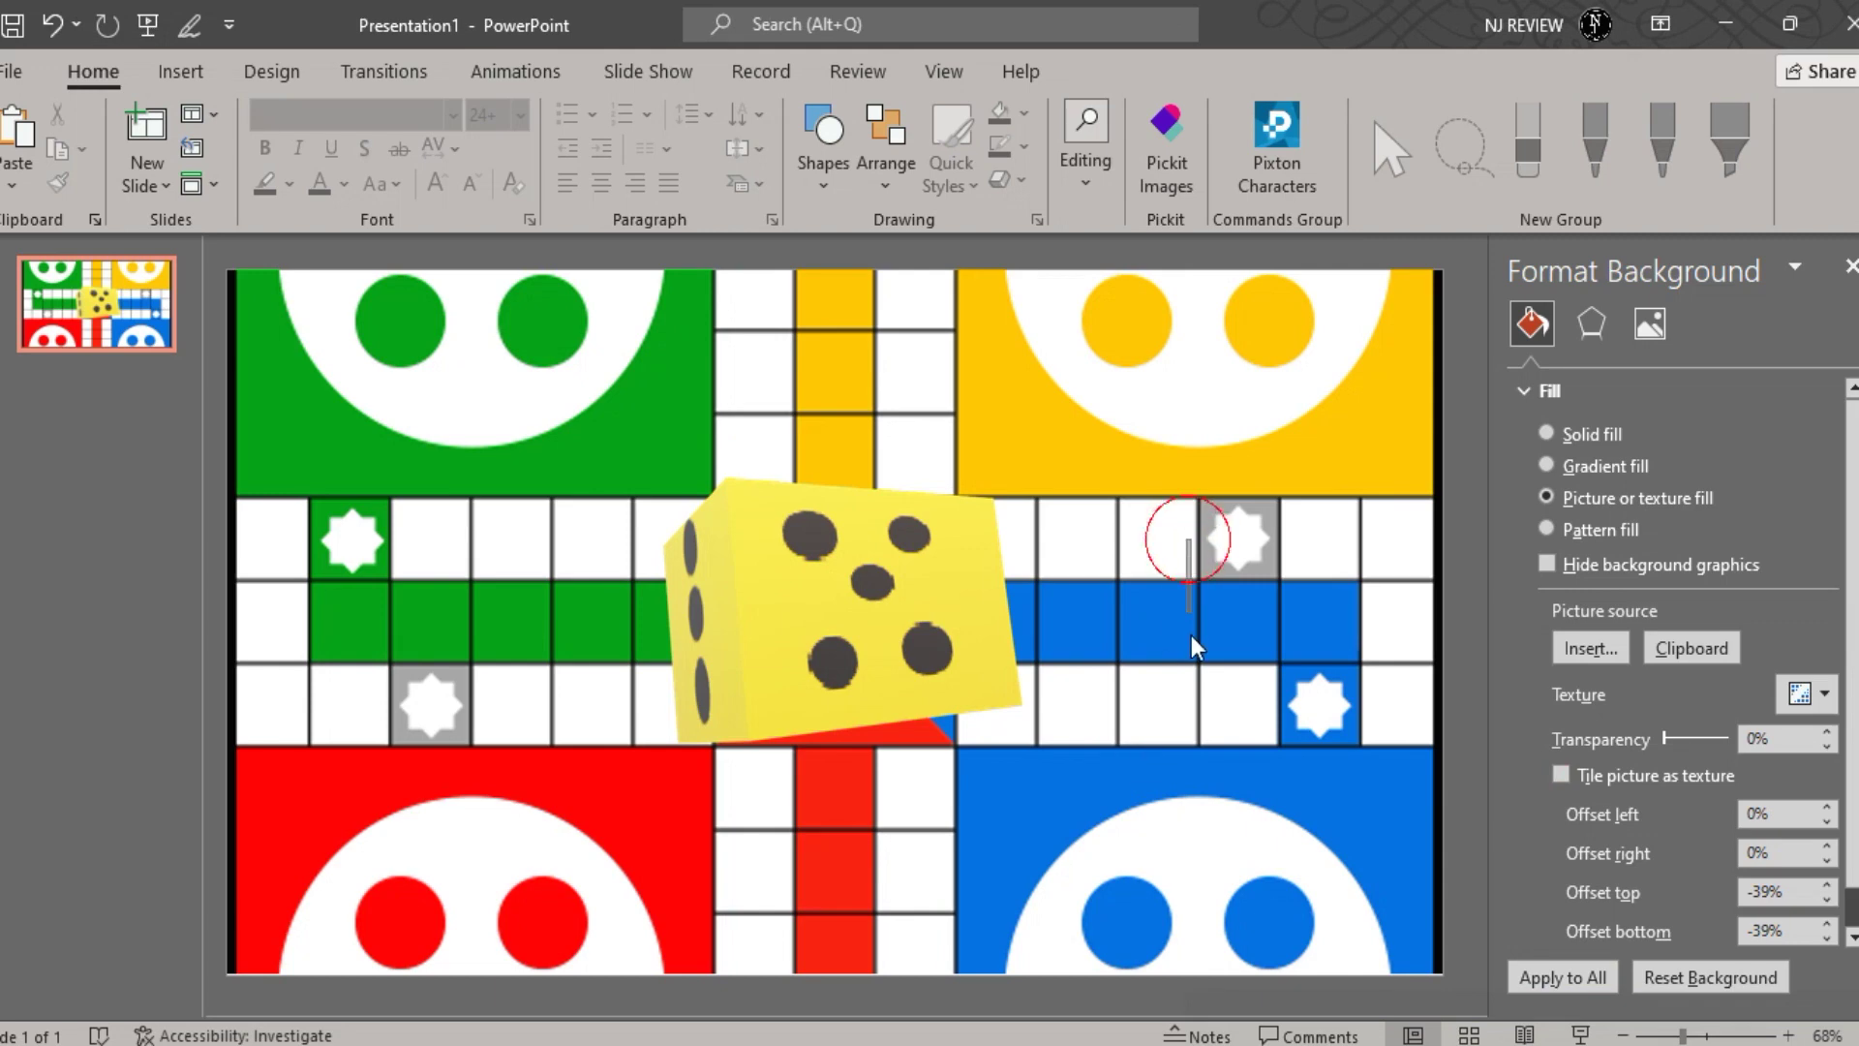
- Apply the Turntable animation to the 3D die on the Ludo board slide
{"action": "left_click", "coordinate": [869, 625]}
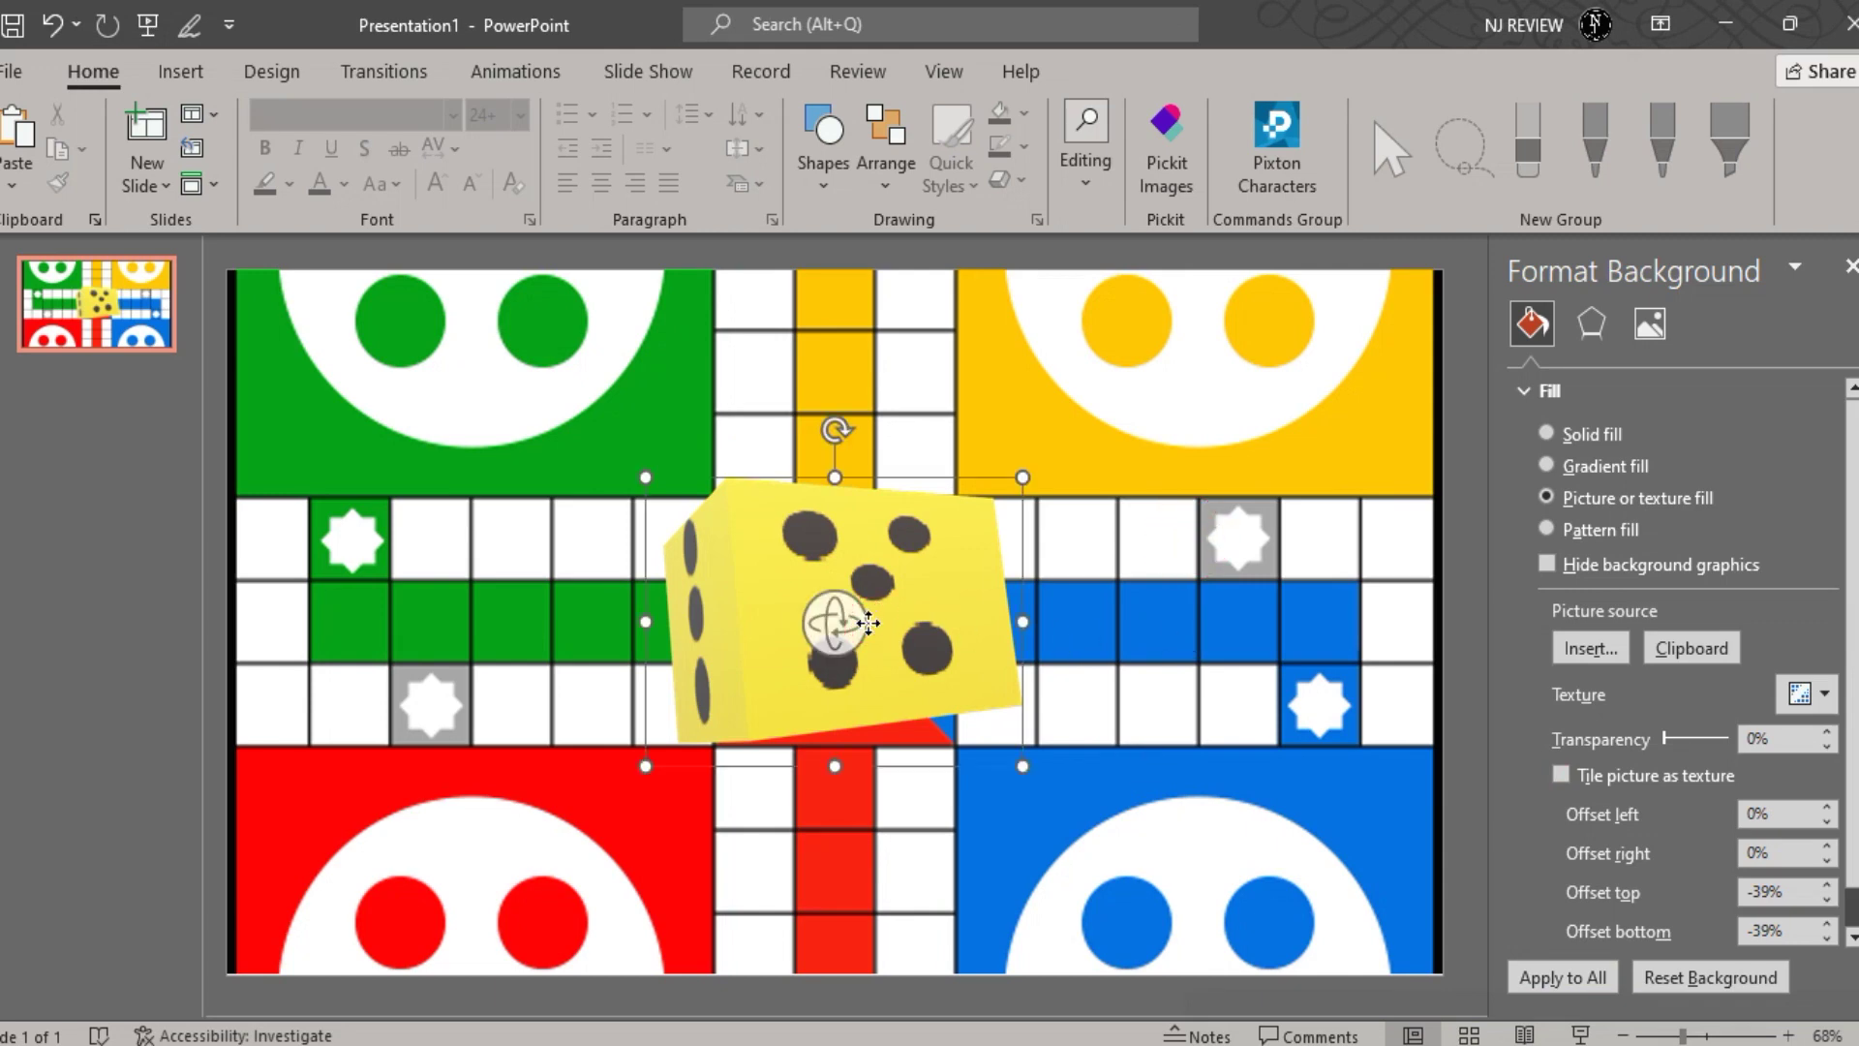
{"action": "left_click", "coordinate": [513, 76]}
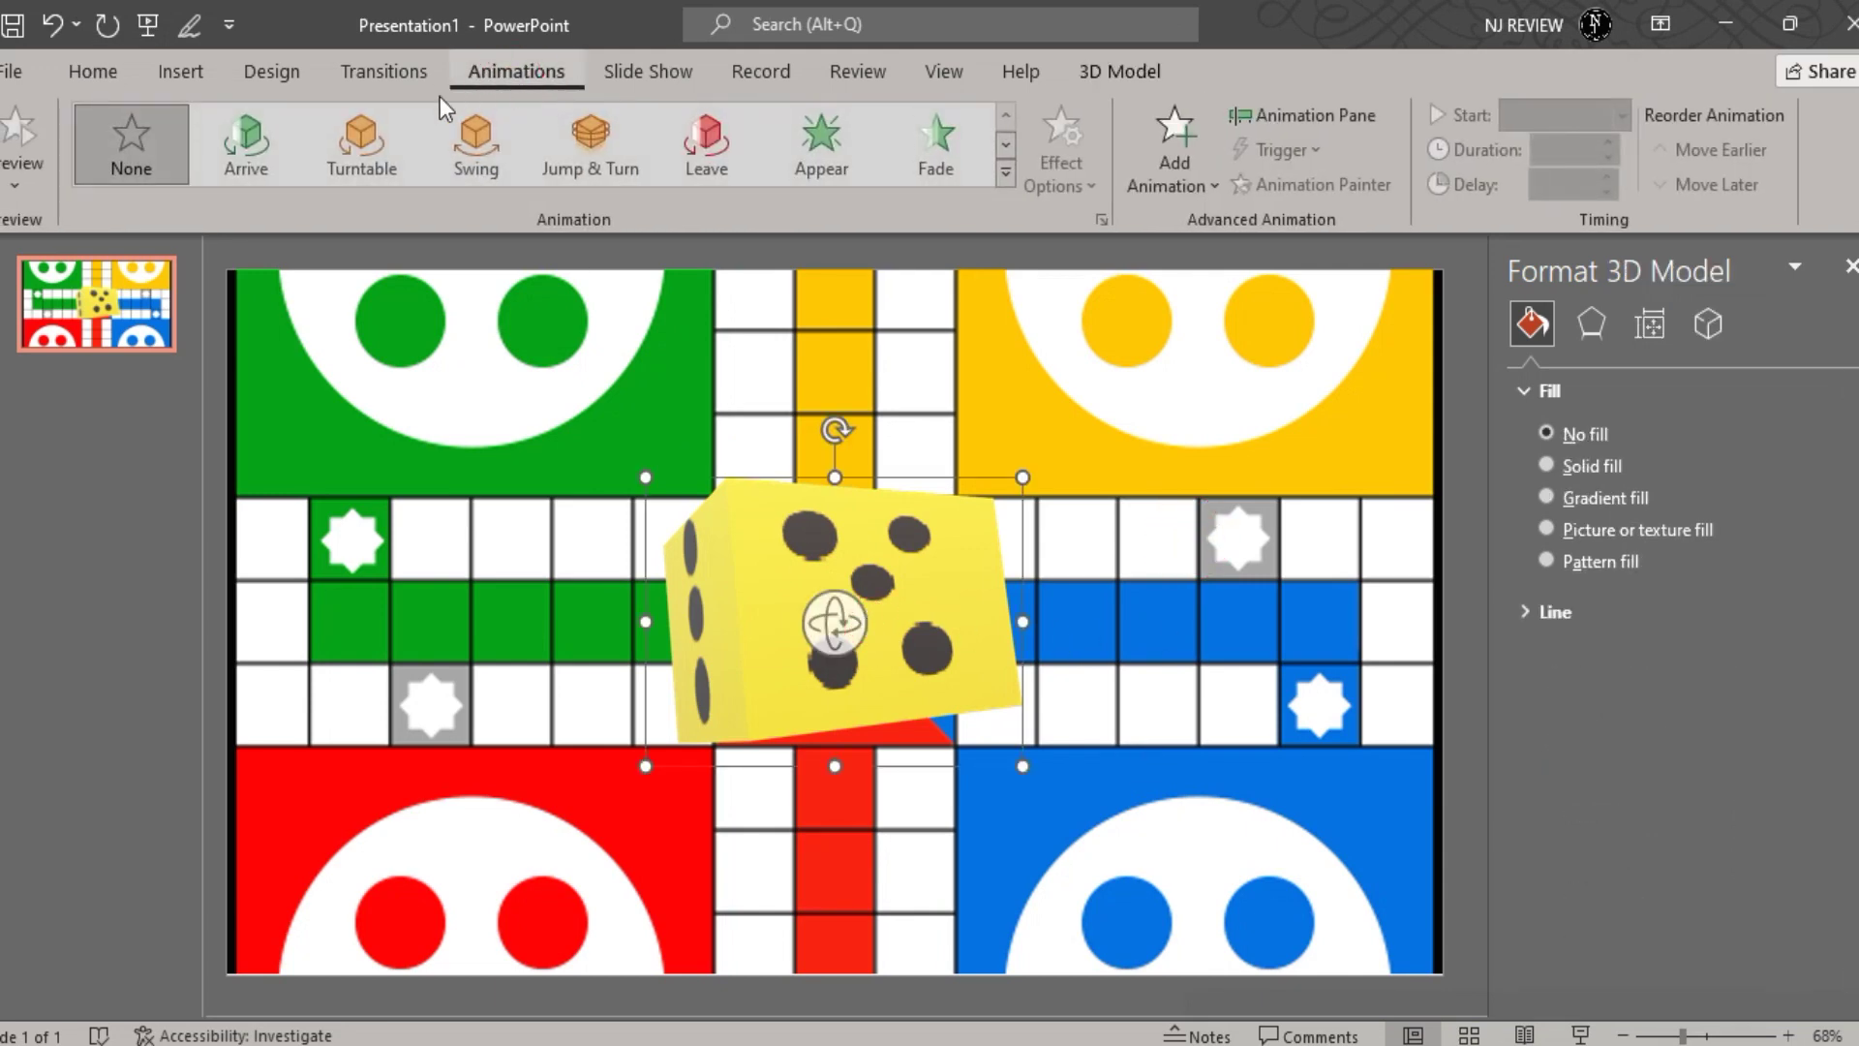
{"action": "left_click", "coordinate": [358, 140]}
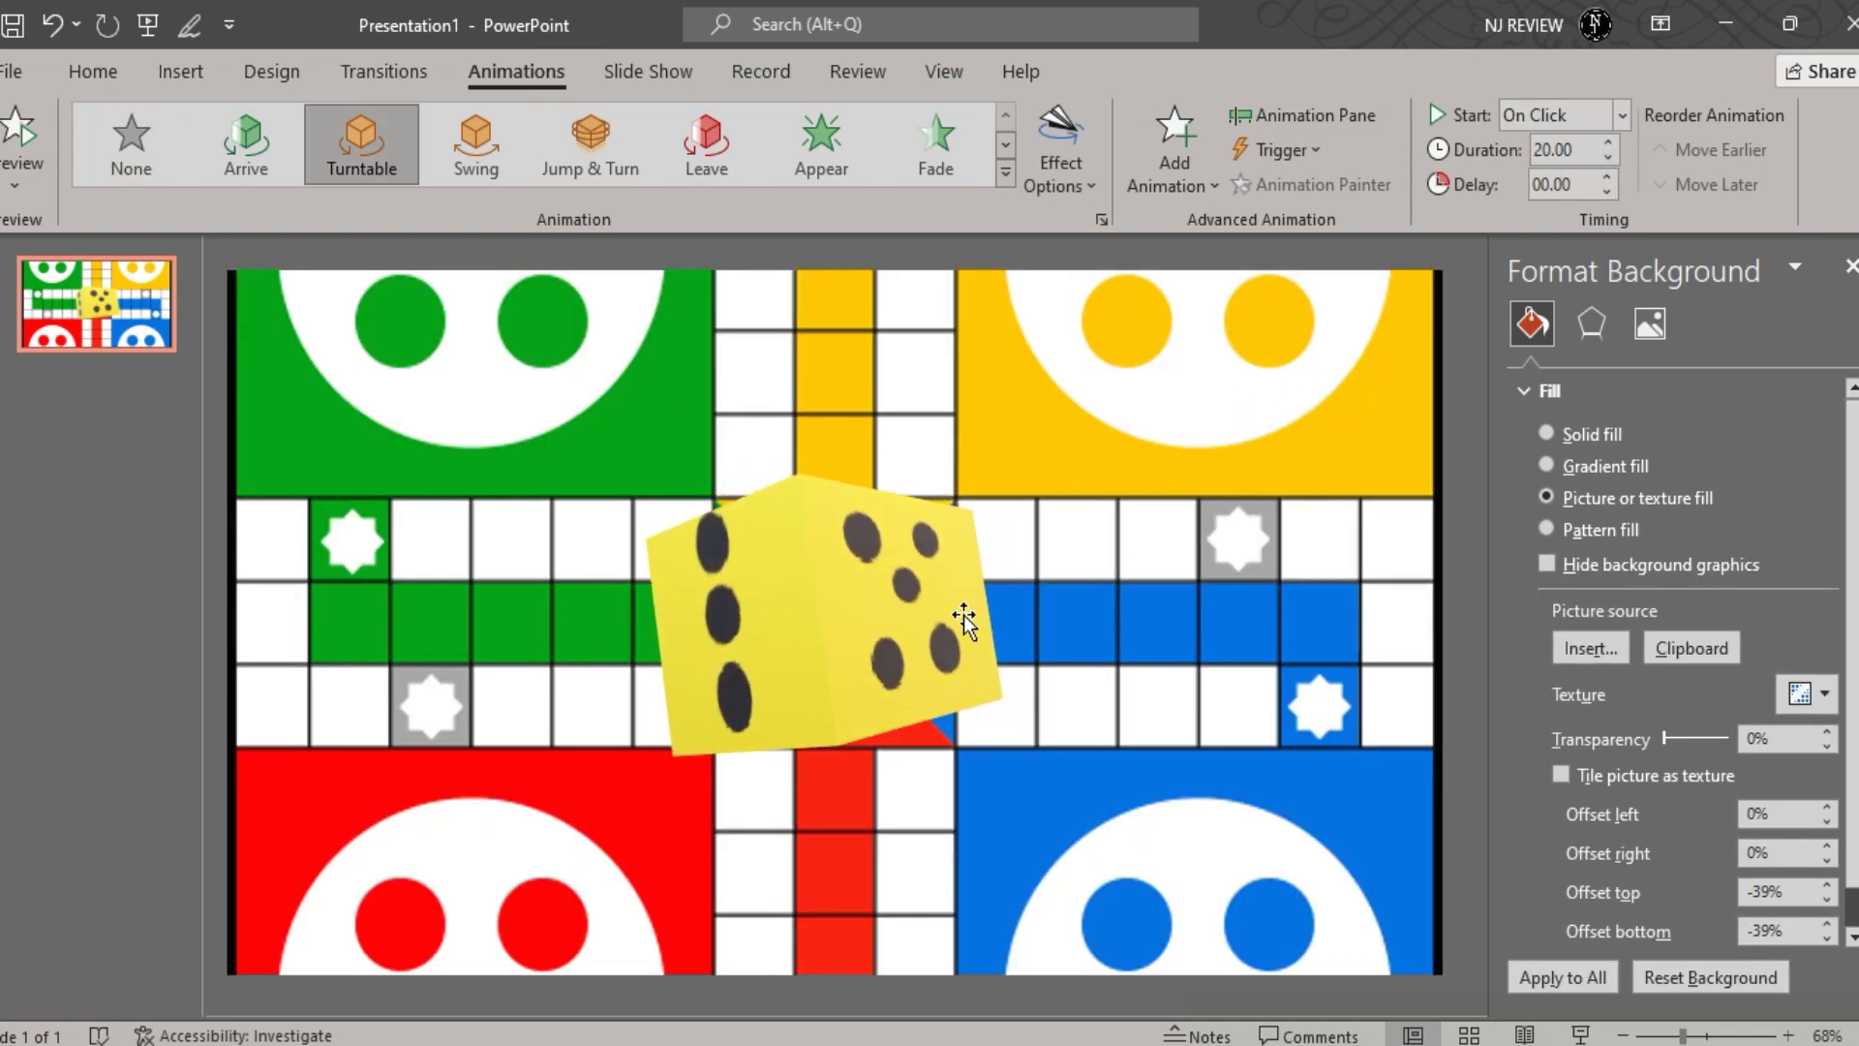
- Shrink the die to fit the board's centre and rotate it until the five-dot face points straight forward
{"action": "left_click", "coordinate": [956, 548]}
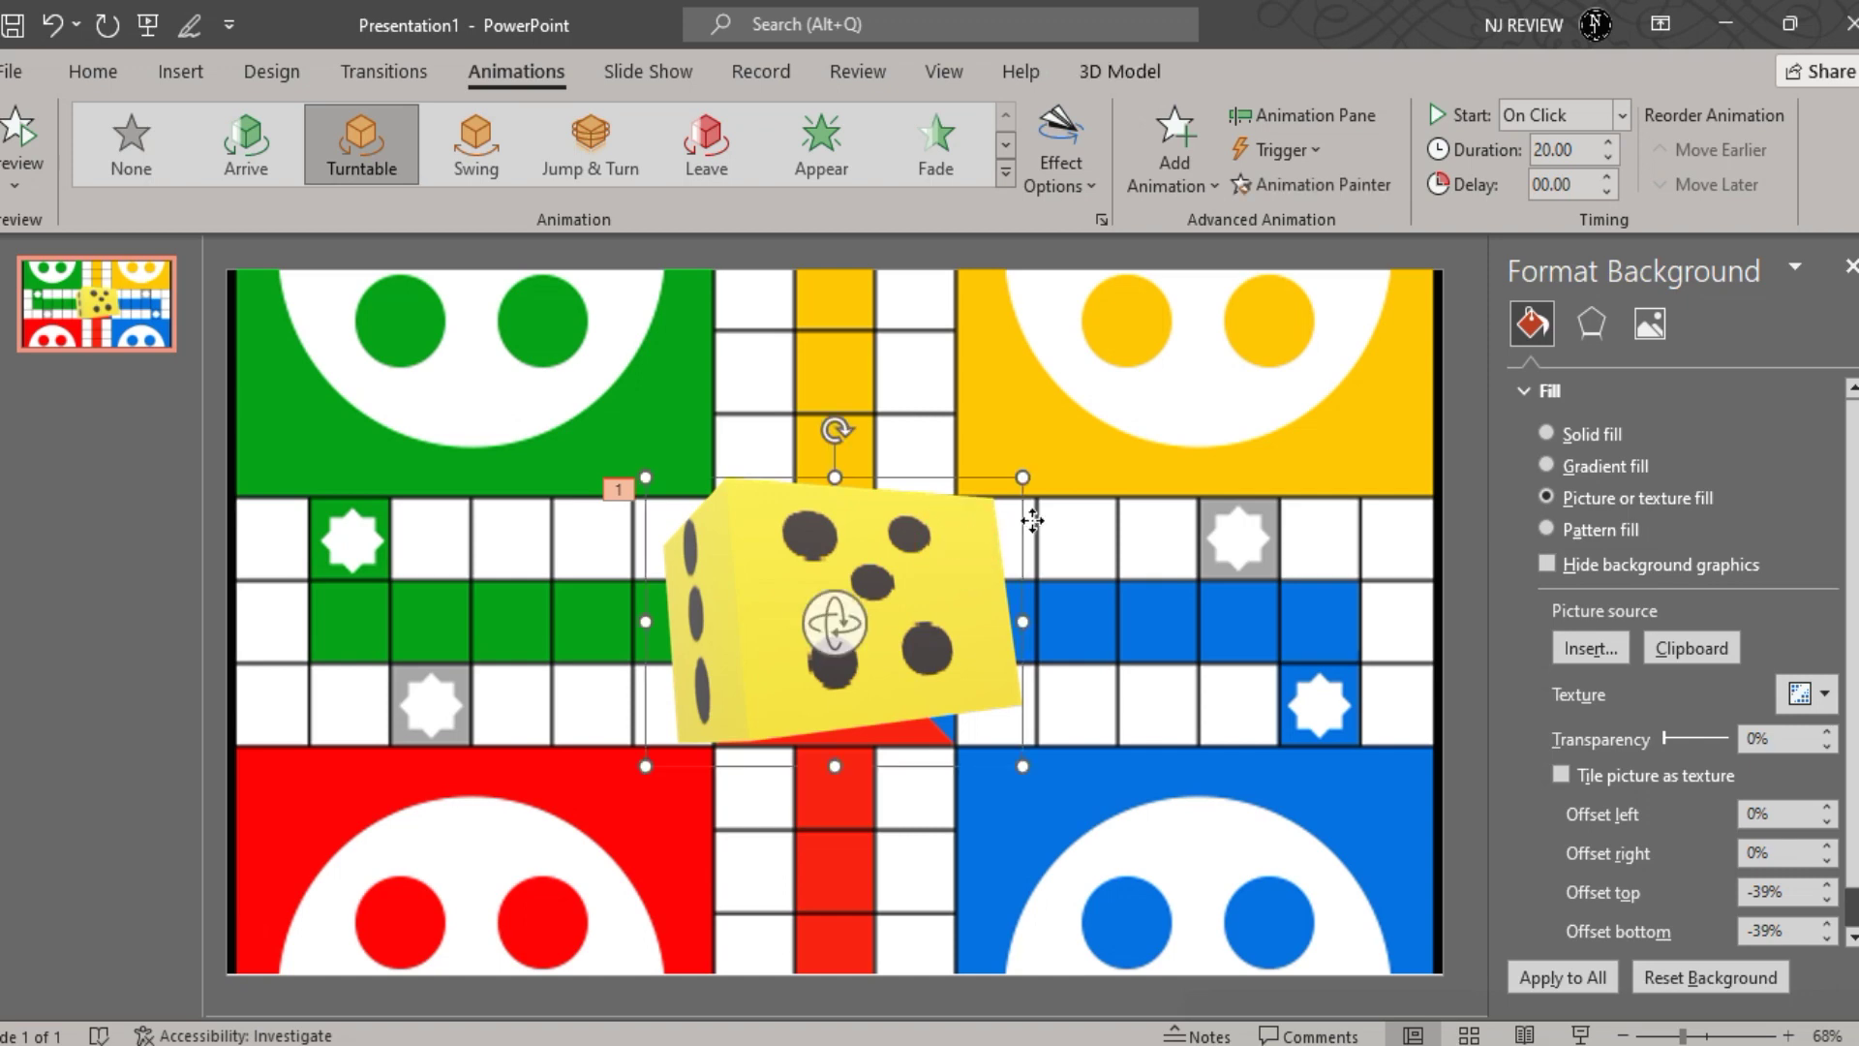
{"action": "left_click_drag", "start_coordinate": [646, 765], "coordinate": [948, 554]}
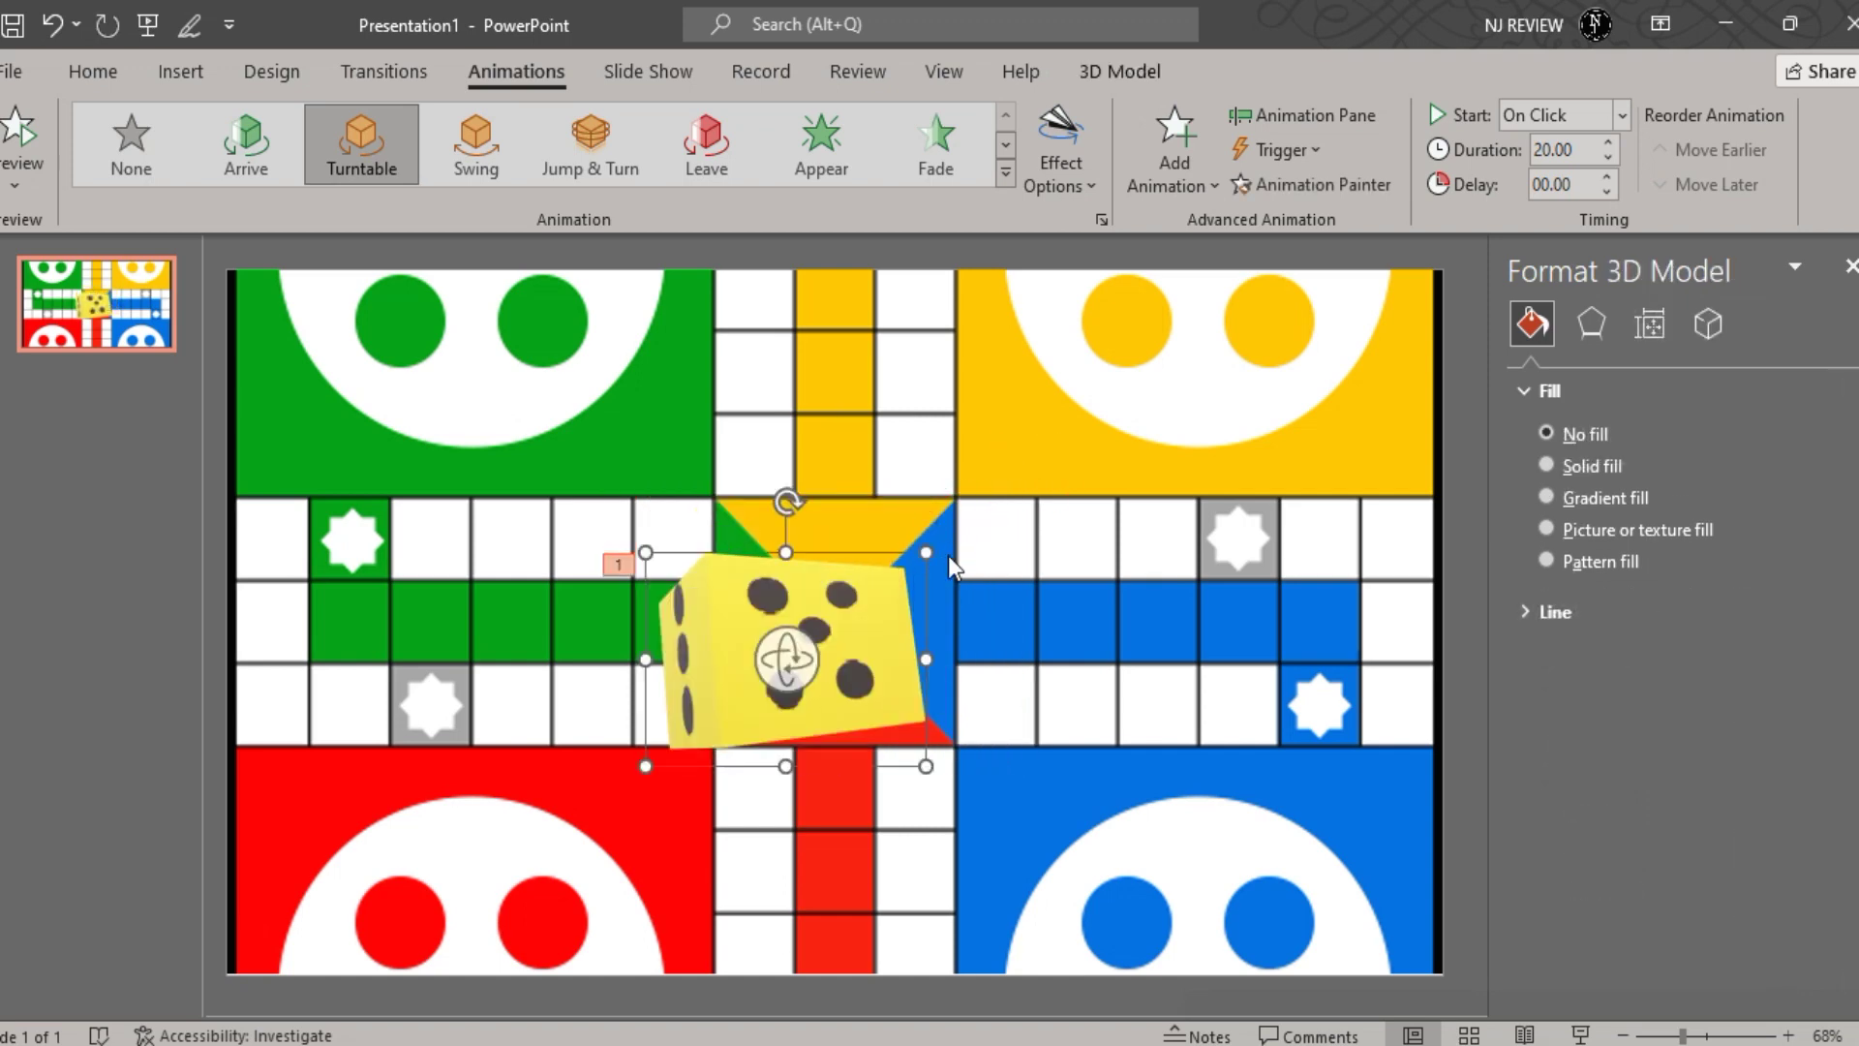
{"action": "left_click_drag", "start_coordinate": [792, 658], "coordinate": [728, 693]}
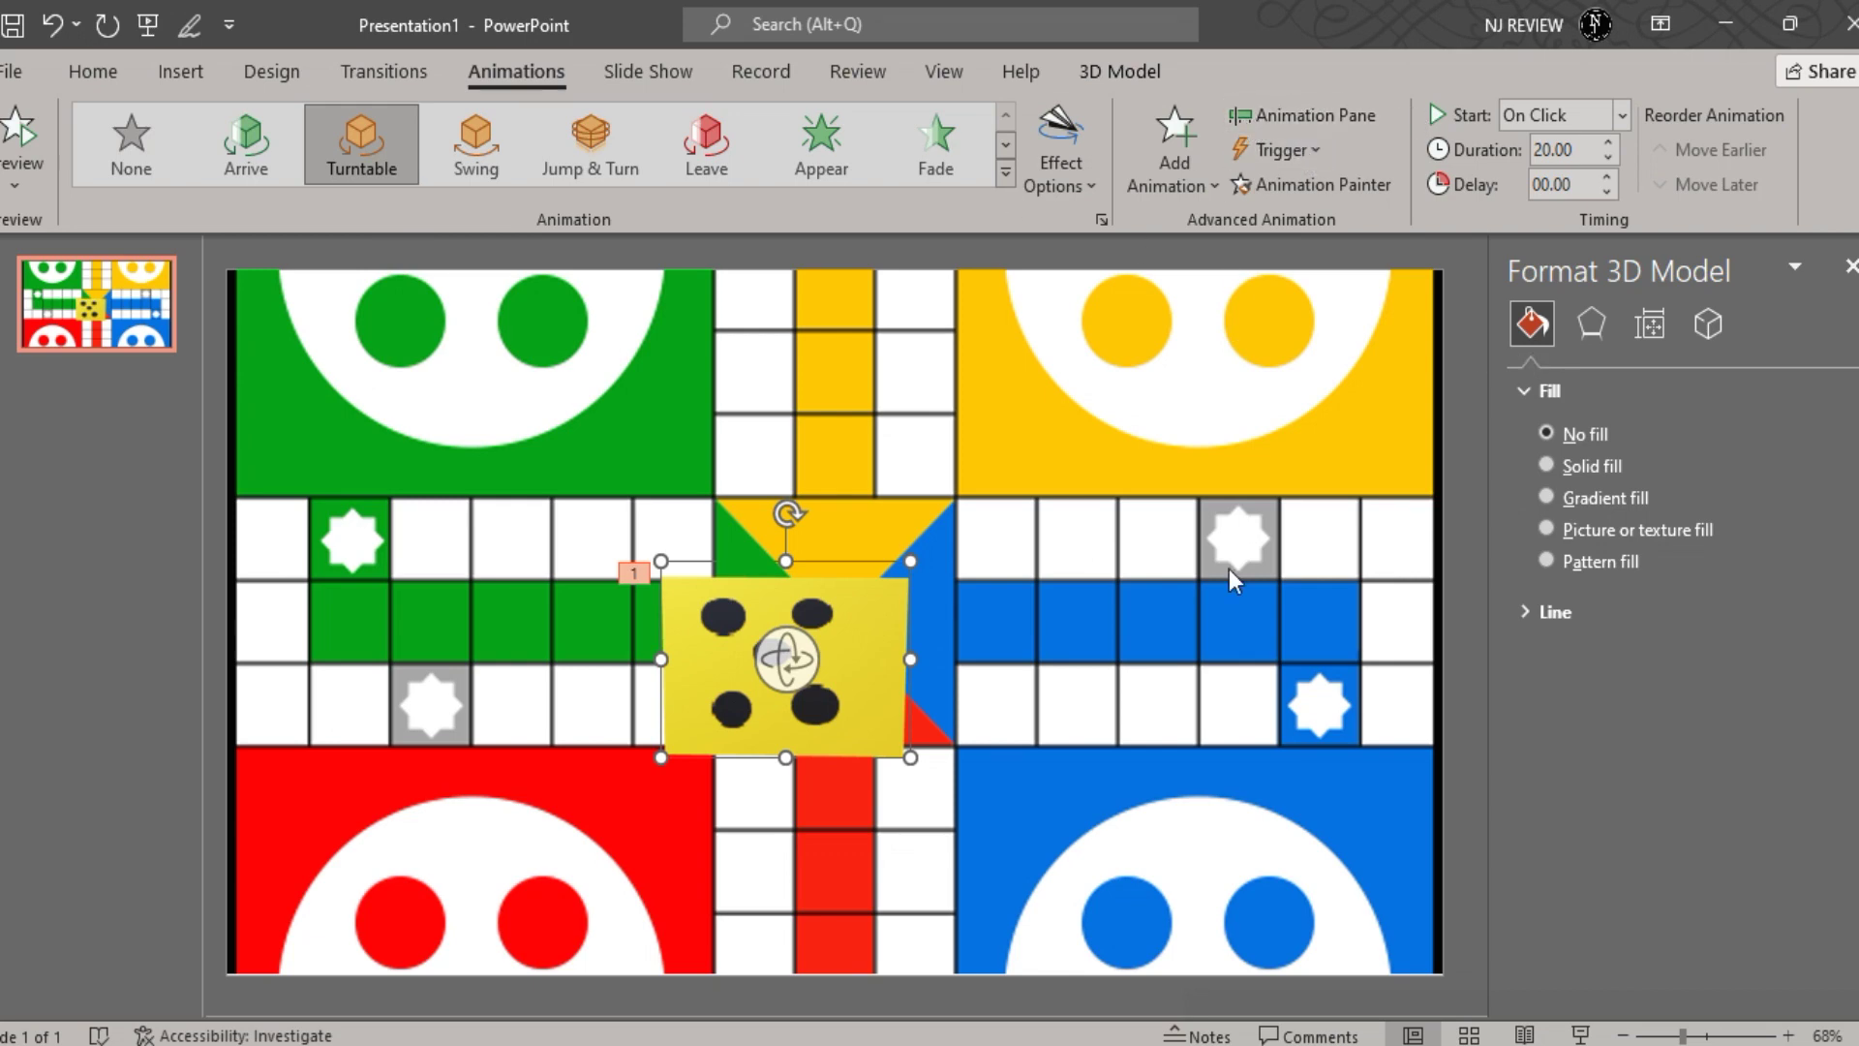
- Set the die's Turntable effect to the Up direction with a Continuous amount
{"action": "left_click", "coordinate": [1060, 160]}
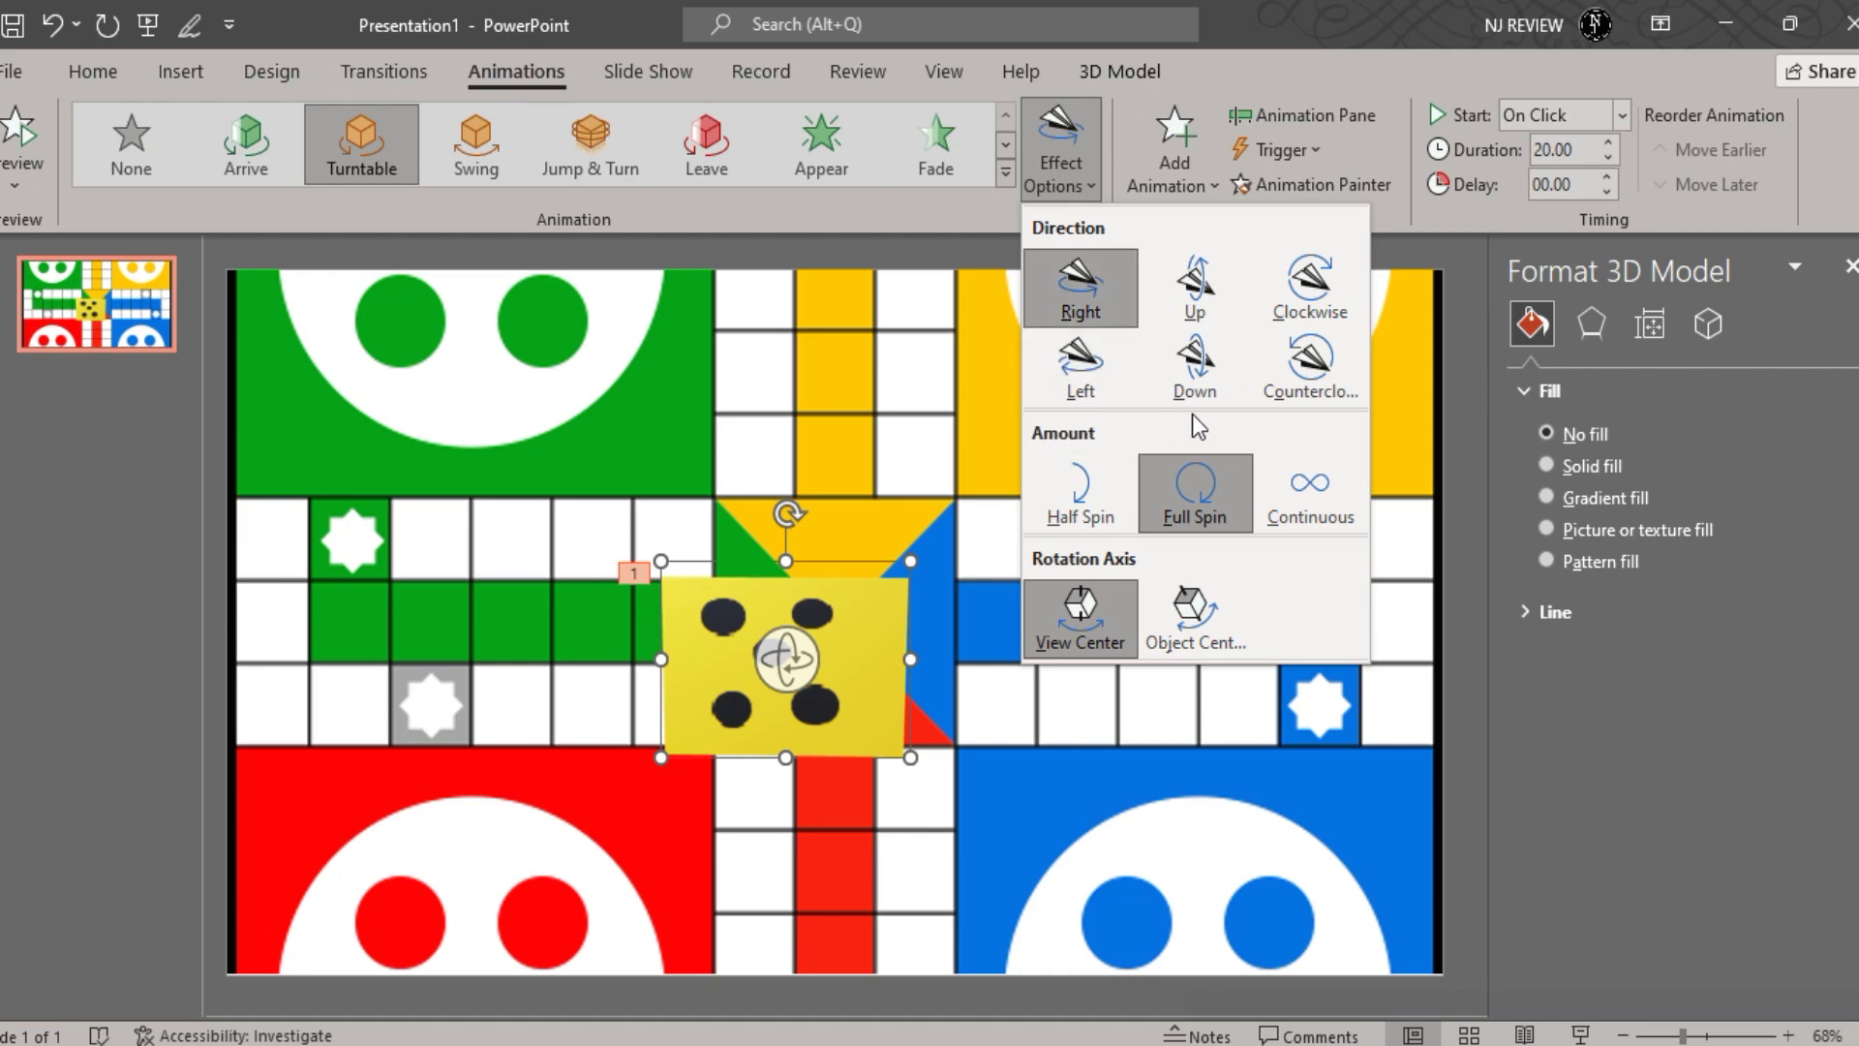
{"action": "left_click", "coordinate": [1193, 291]}
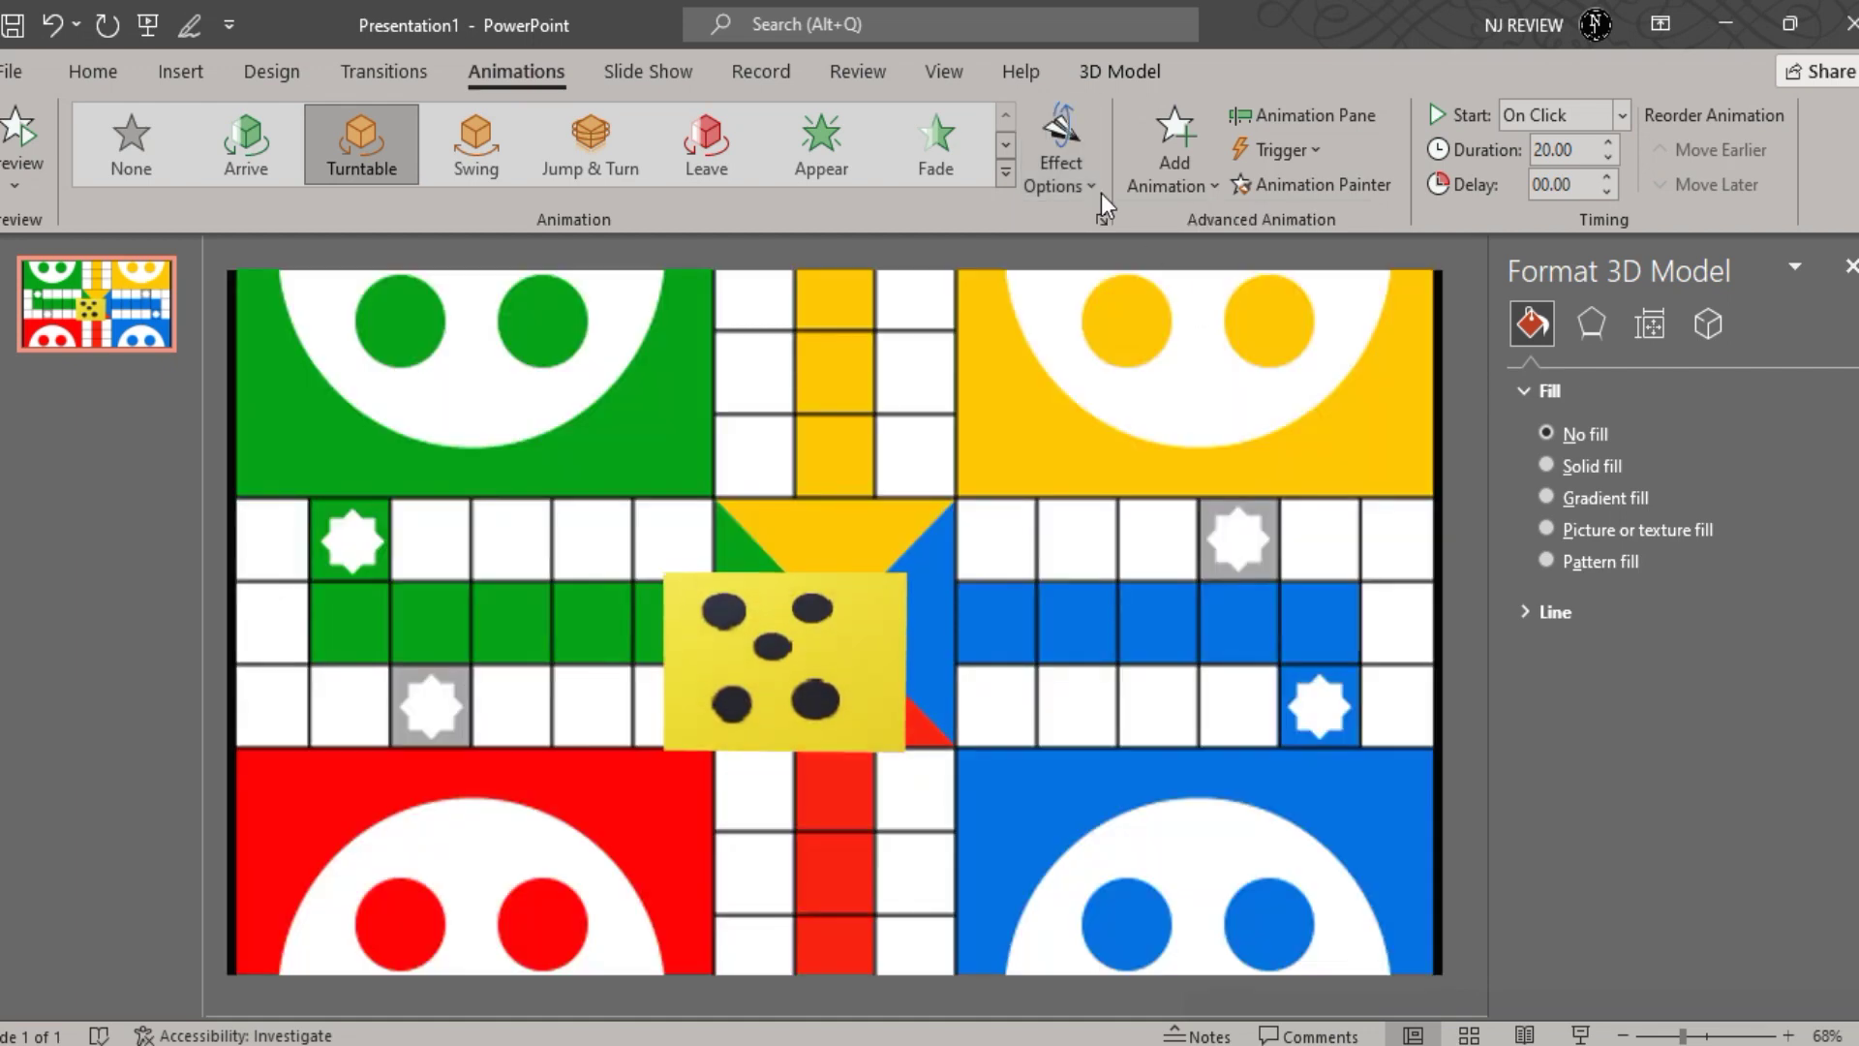
{"action": "left_click", "coordinate": [1083, 180]}
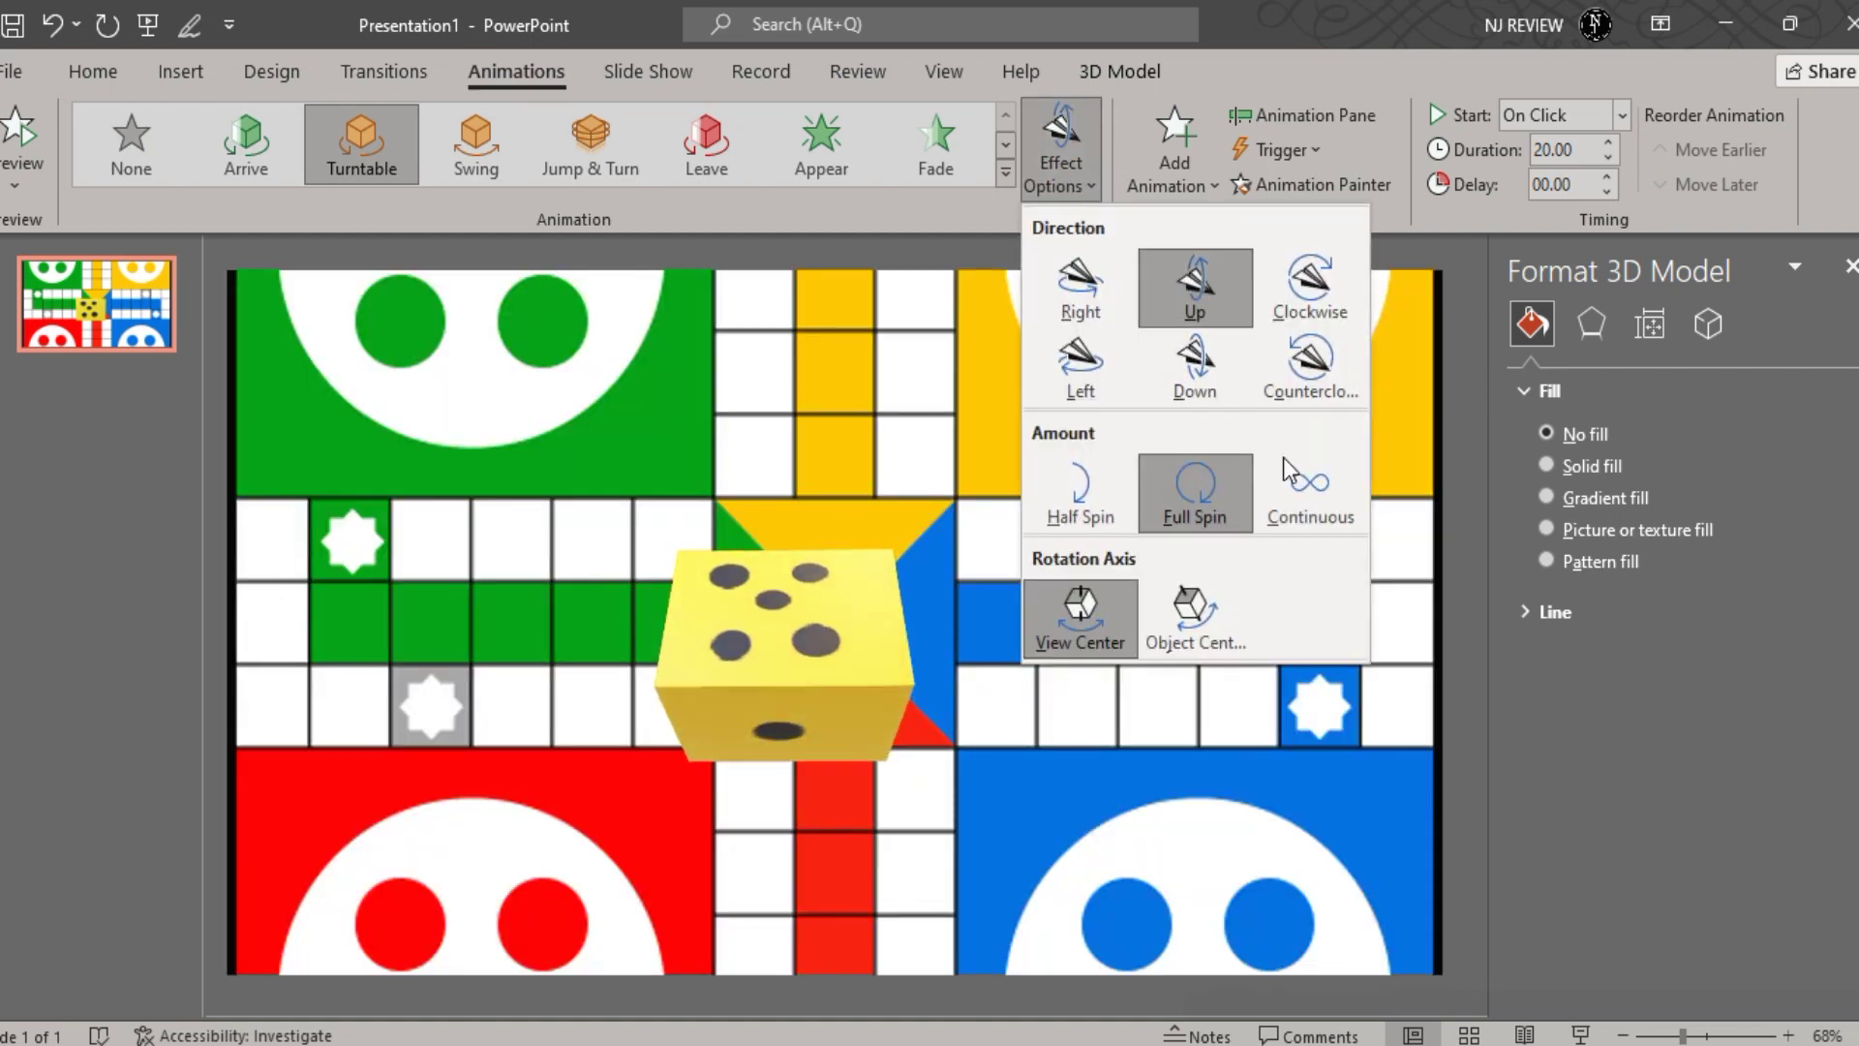
{"action": "left_click", "coordinate": [1309, 496]}
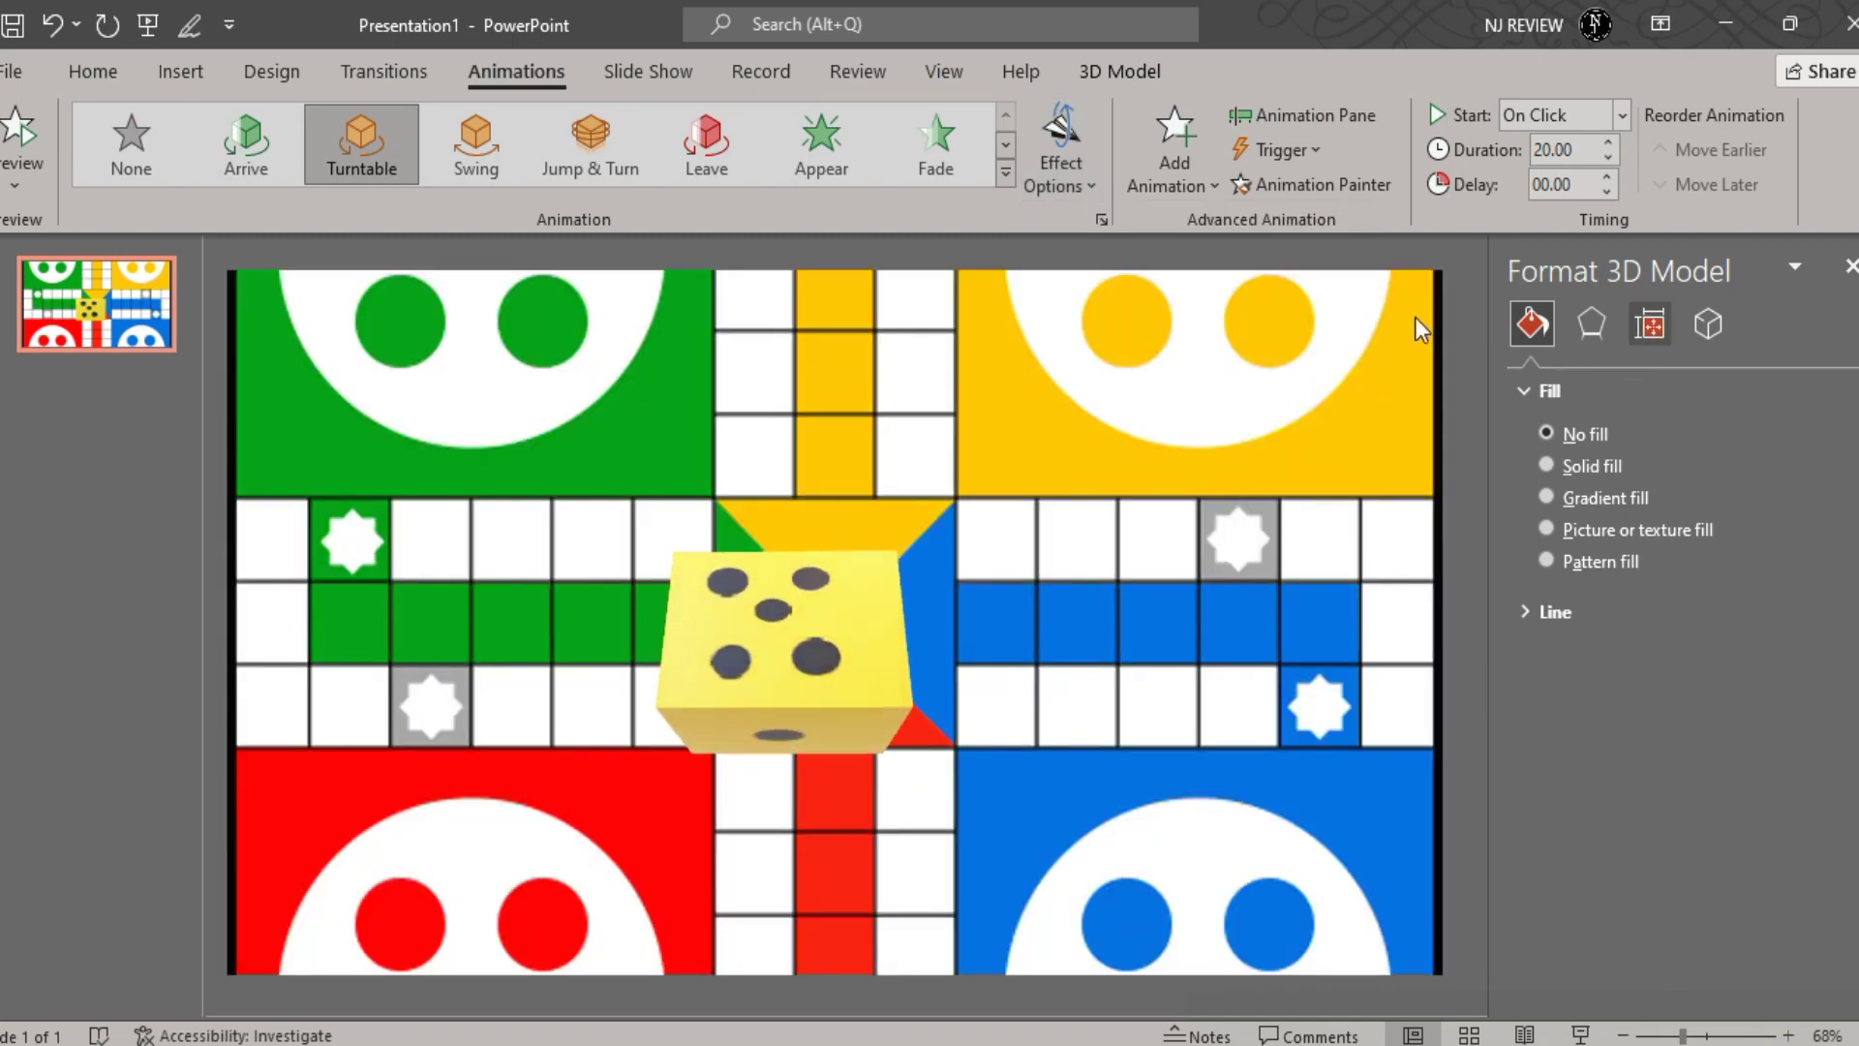
- Open the Turntable animation's effect settings, turn on Auto-reverse and bring up its timing options
{"action": "left_click", "coordinate": [1354, 127]}
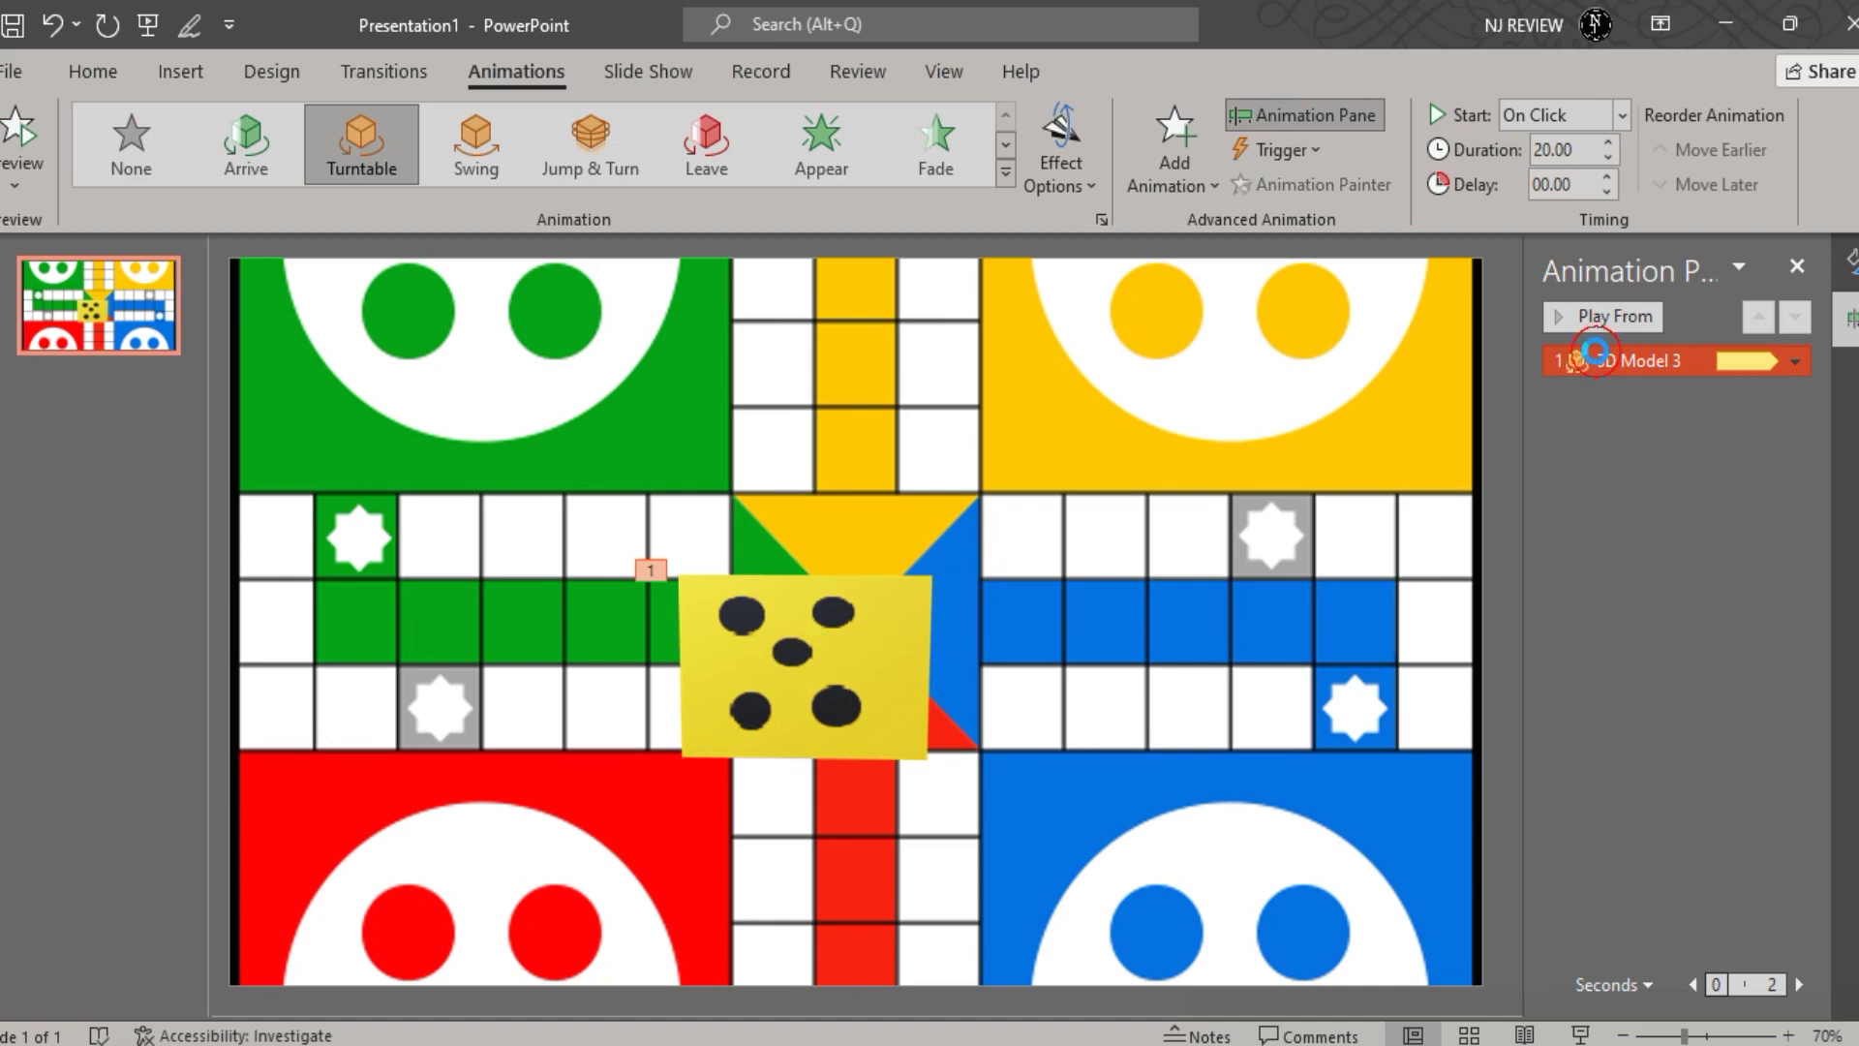
{"action": "double_click", "coordinate": [1596, 363]}
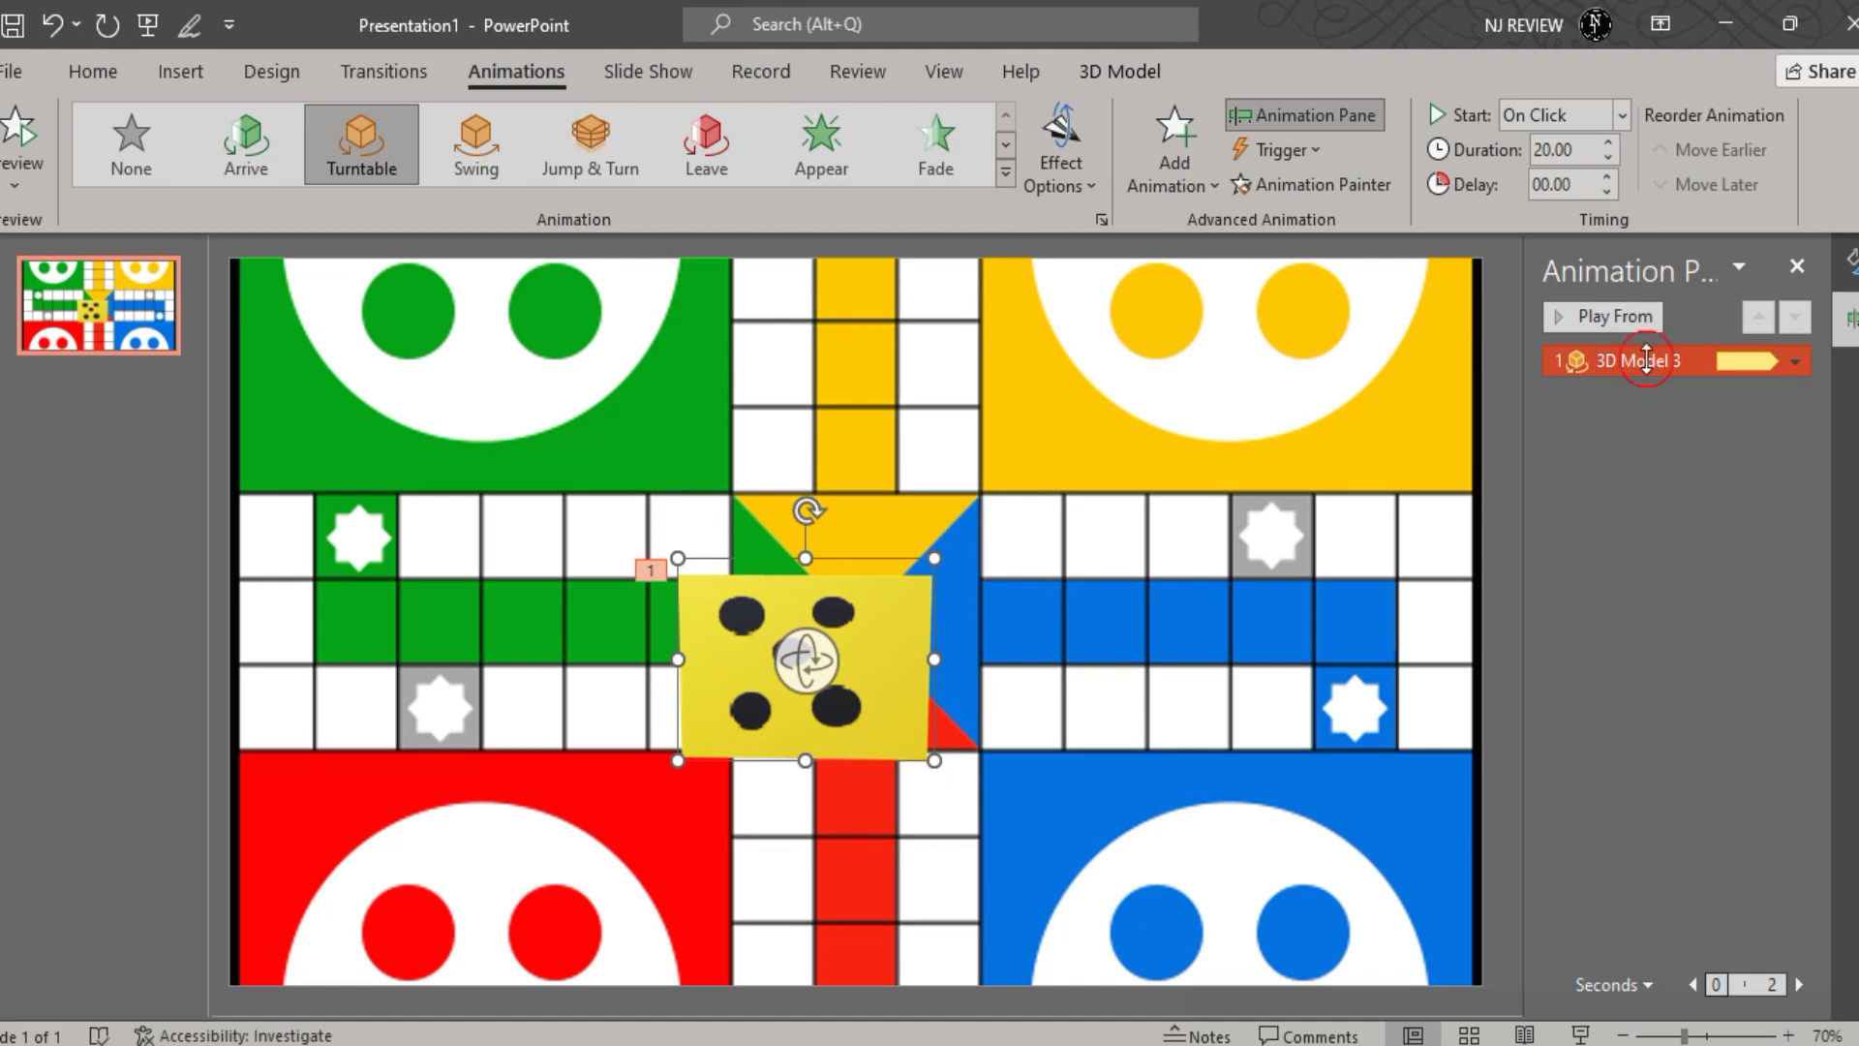
{"action": "double_click", "coordinate": [1631, 364]}
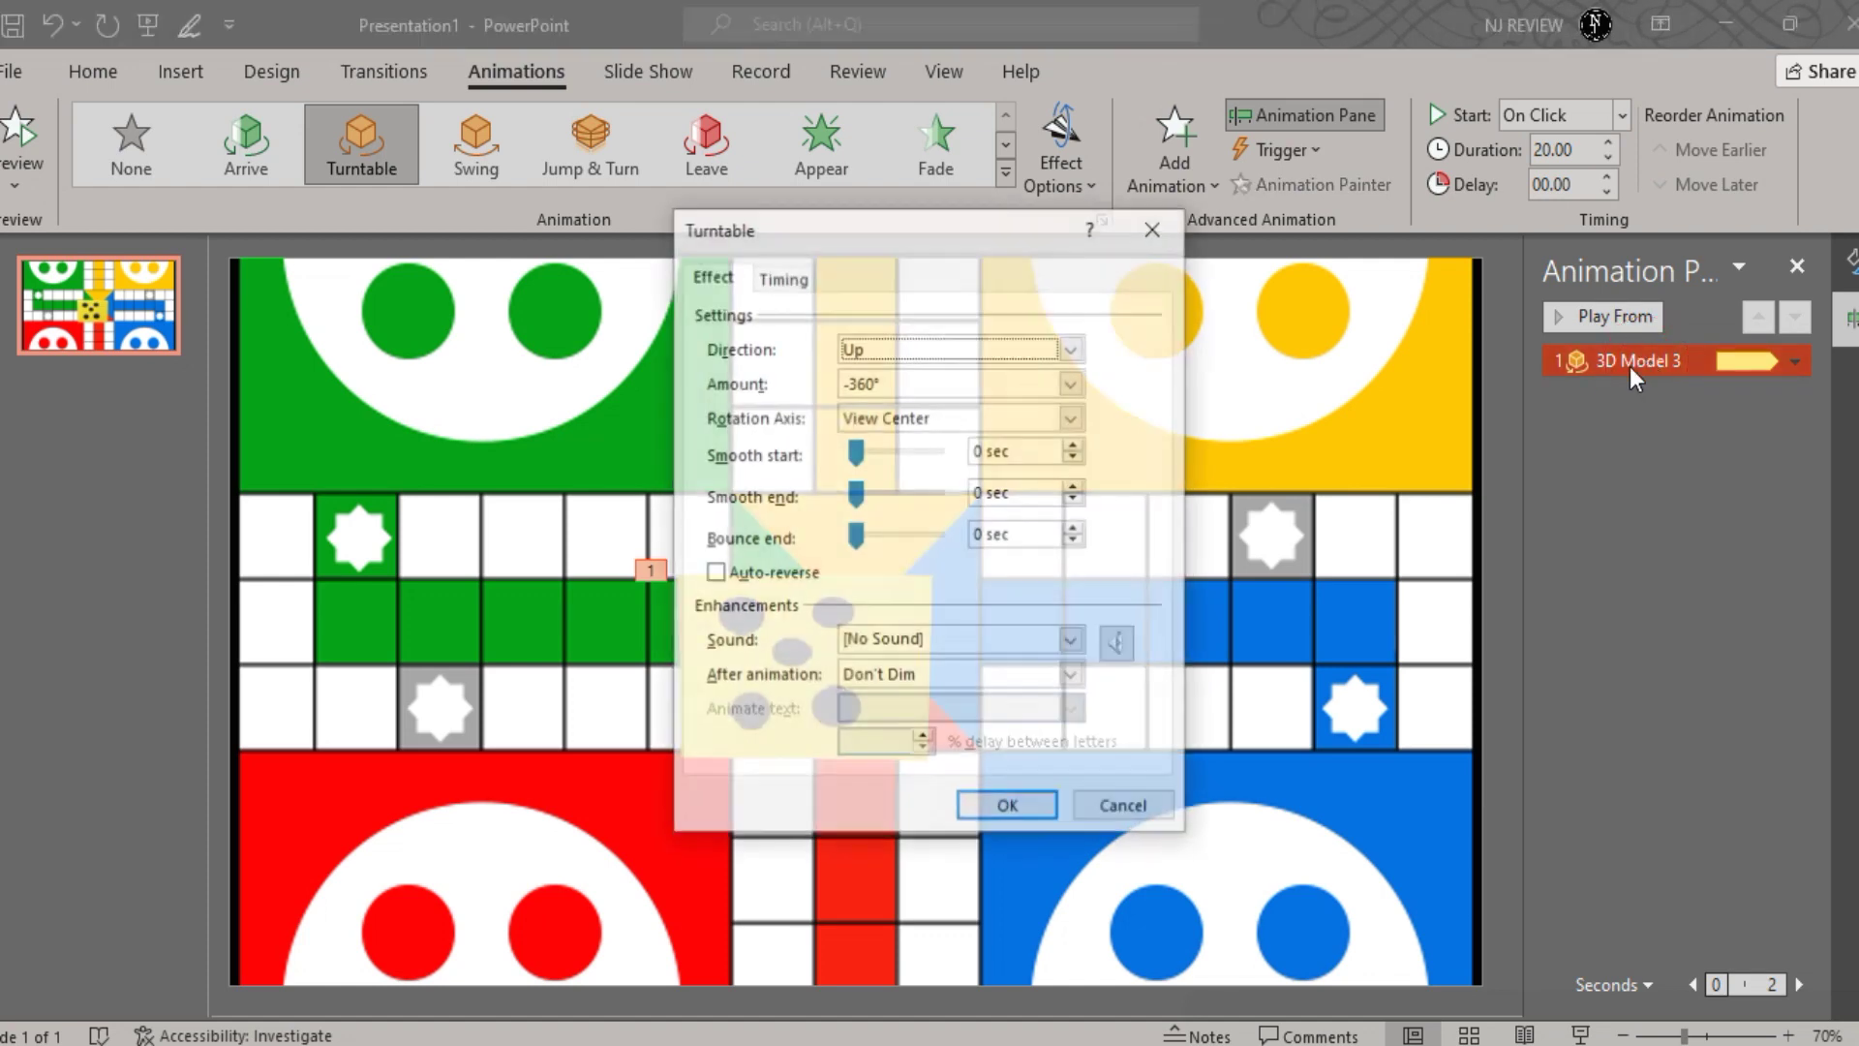
{"action": "left_click", "coordinate": [733, 577]}
{"action": "left_click", "coordinate": [782, 277]}
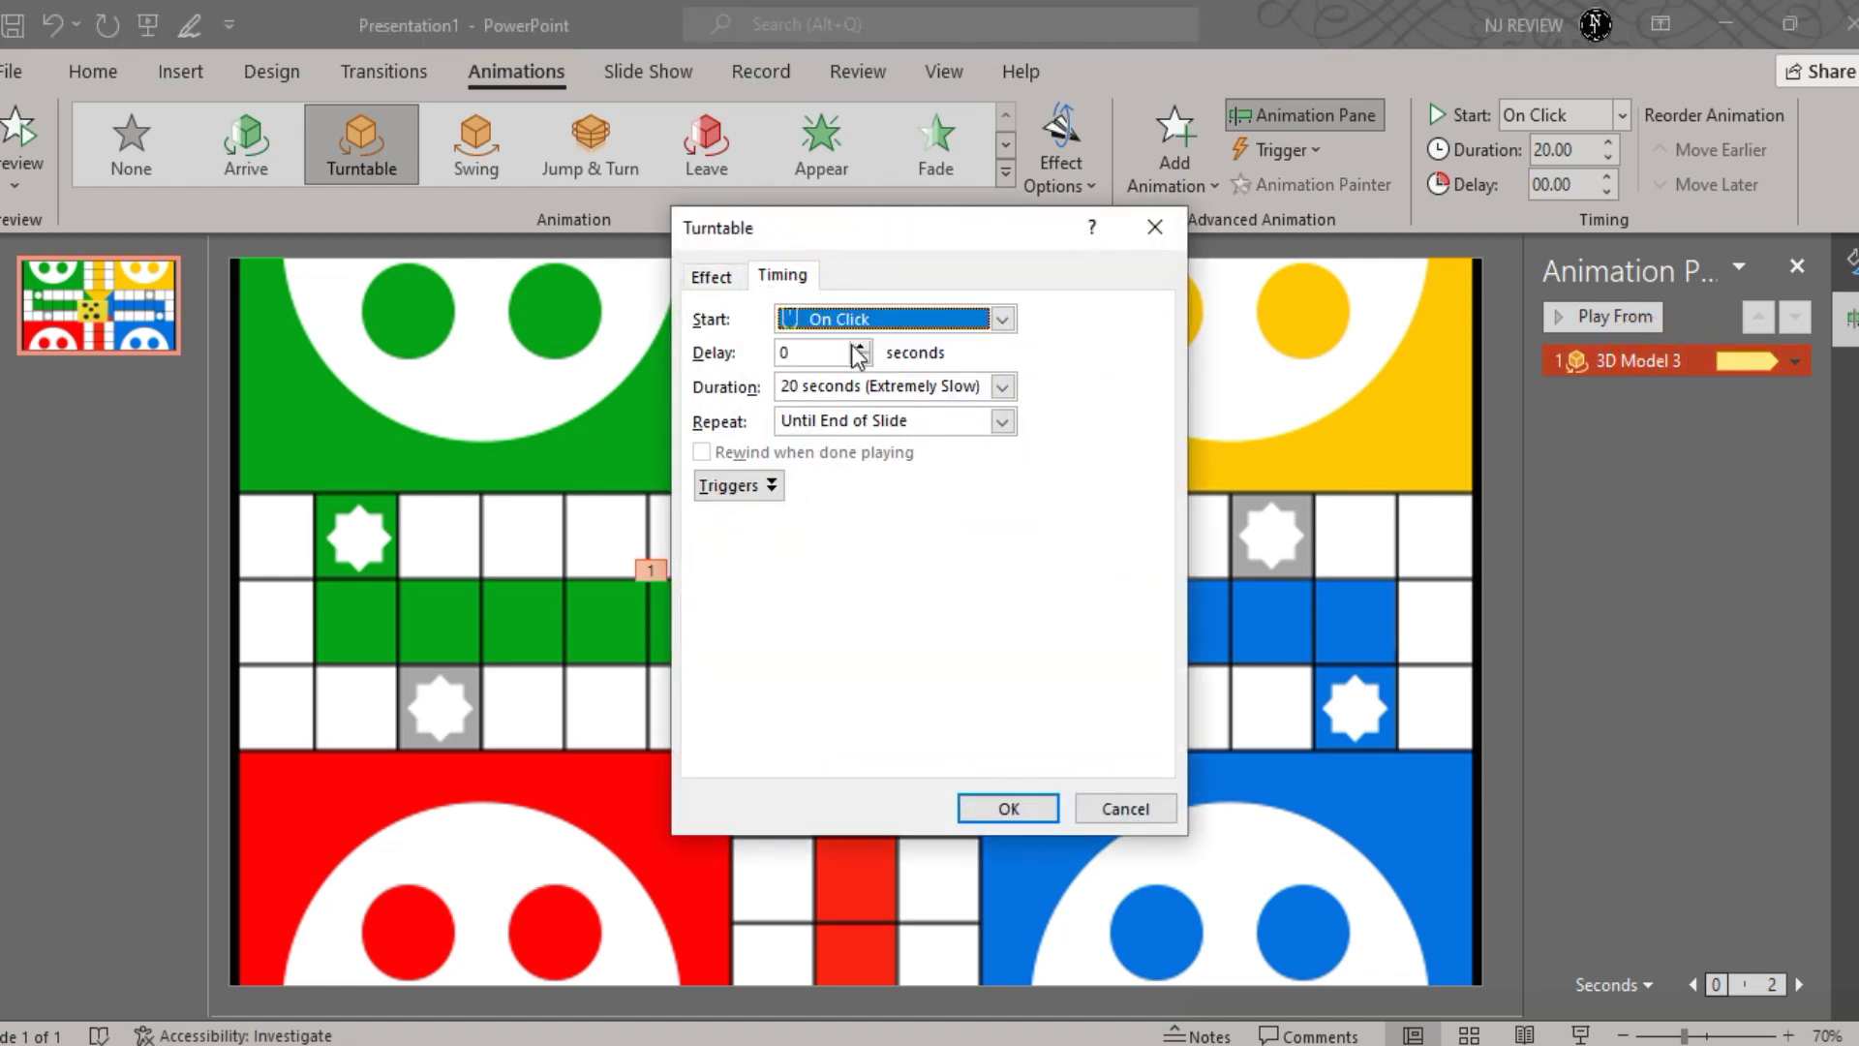
- Set the Turntable animation's duration to 0.2 seconds and its repeat to Until Next Click
{"action": "left_click", "coordinate": [797, 386]}
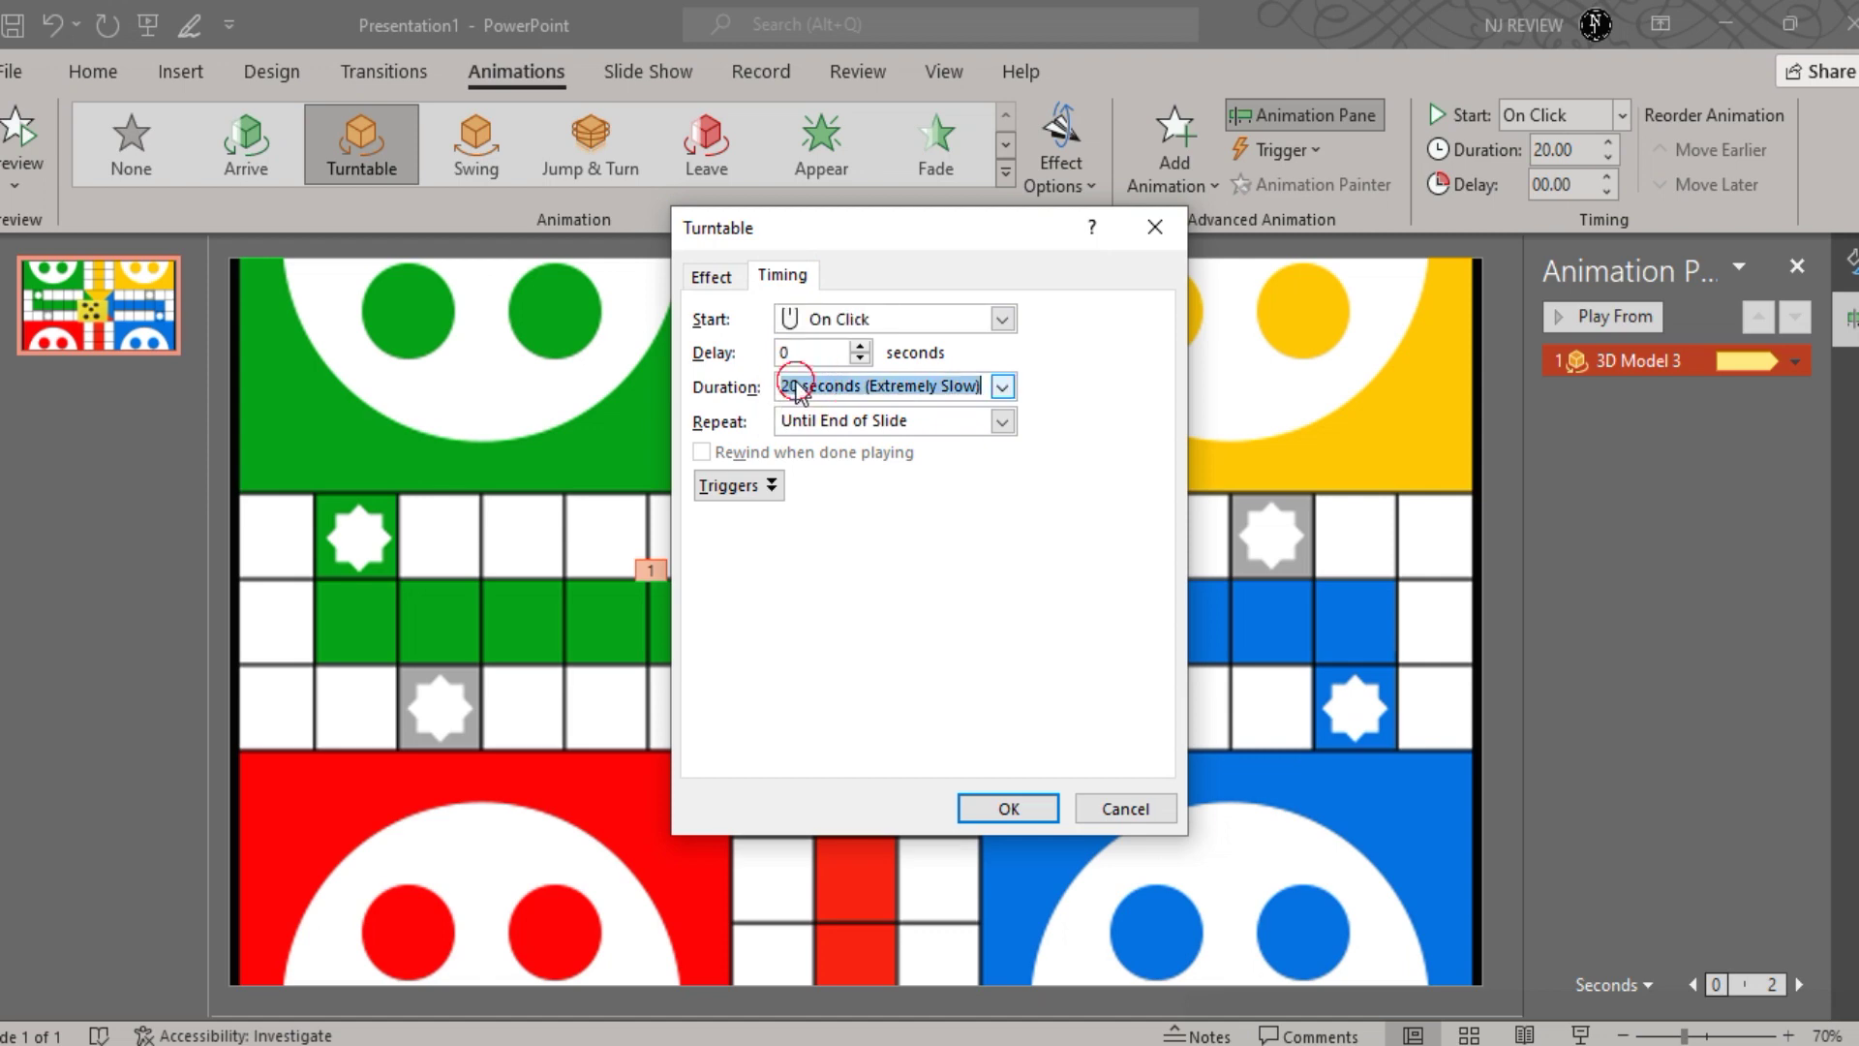
{"action": "left_click", "coordinate": [799, 385]}
{"action": "left_click_drag", "start_coordinate": [799, 385], "coordinate": [741, 406]}
{"action": "type", "text": "0.2"}
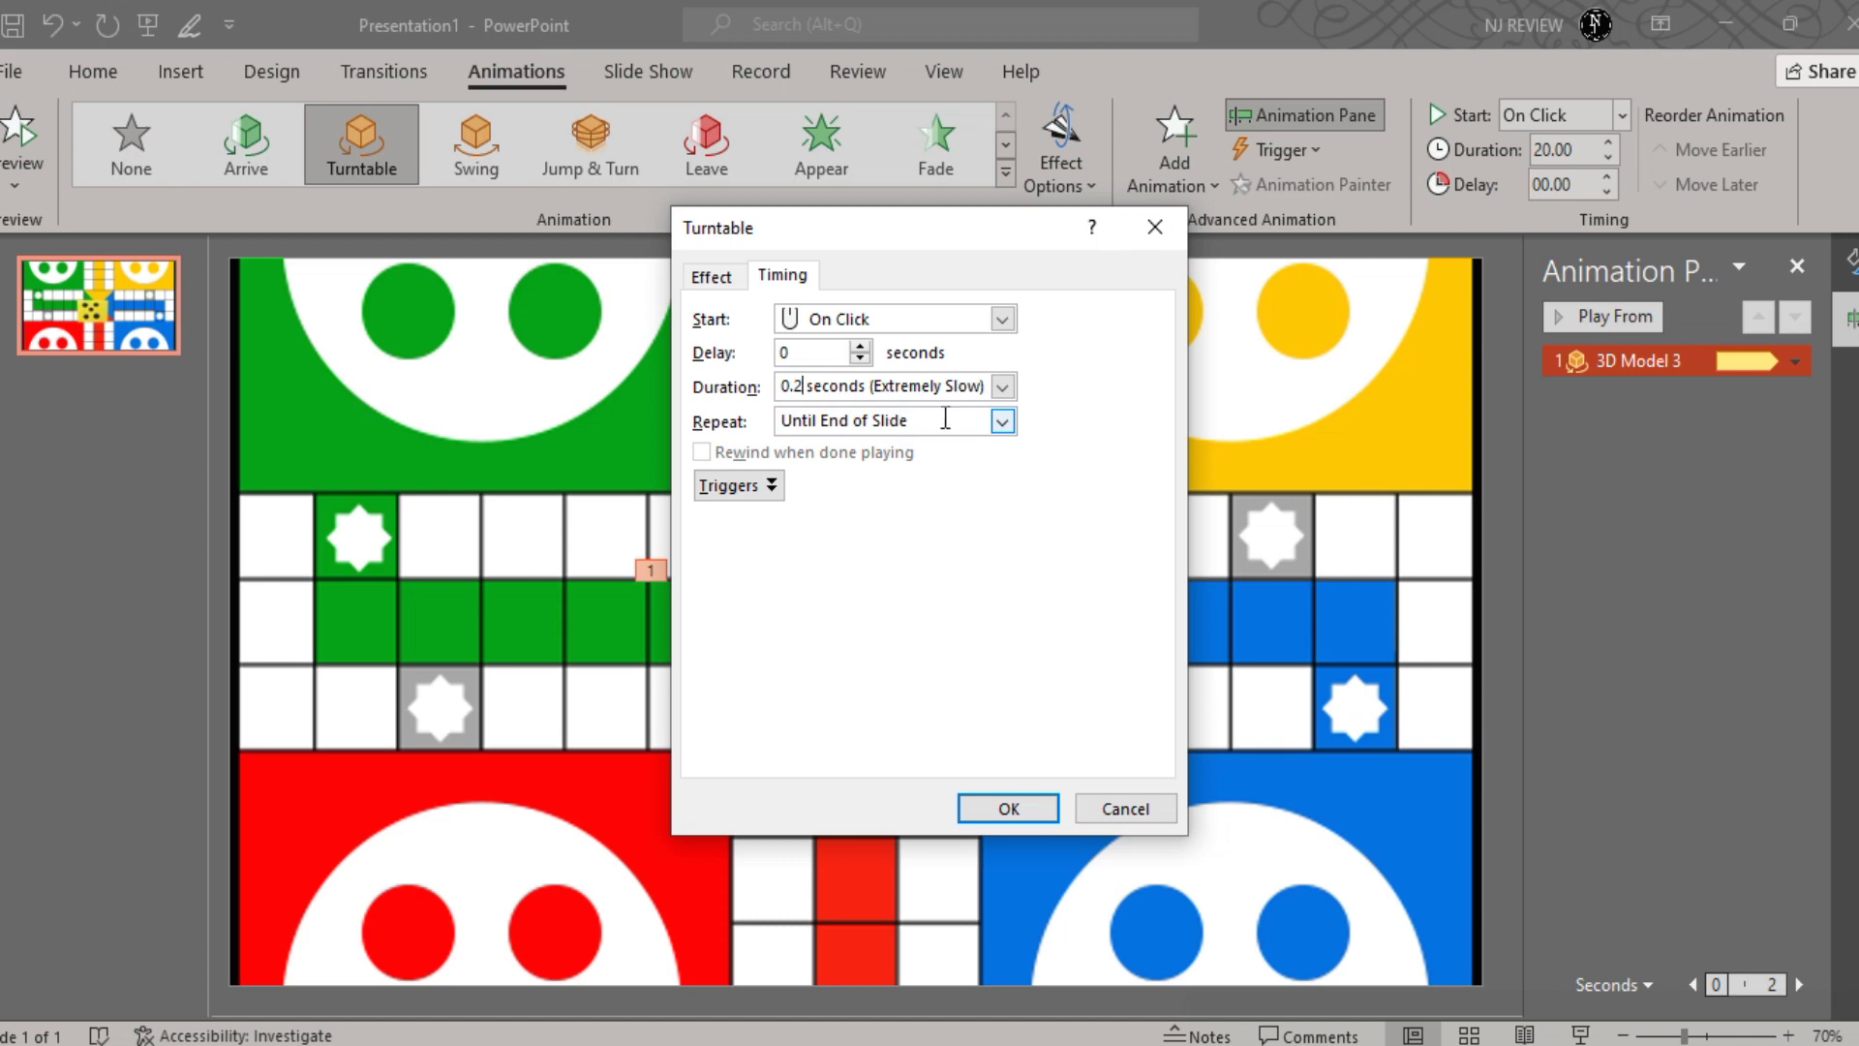
{"action": "left_click", "coordinate": [1003, 422]}
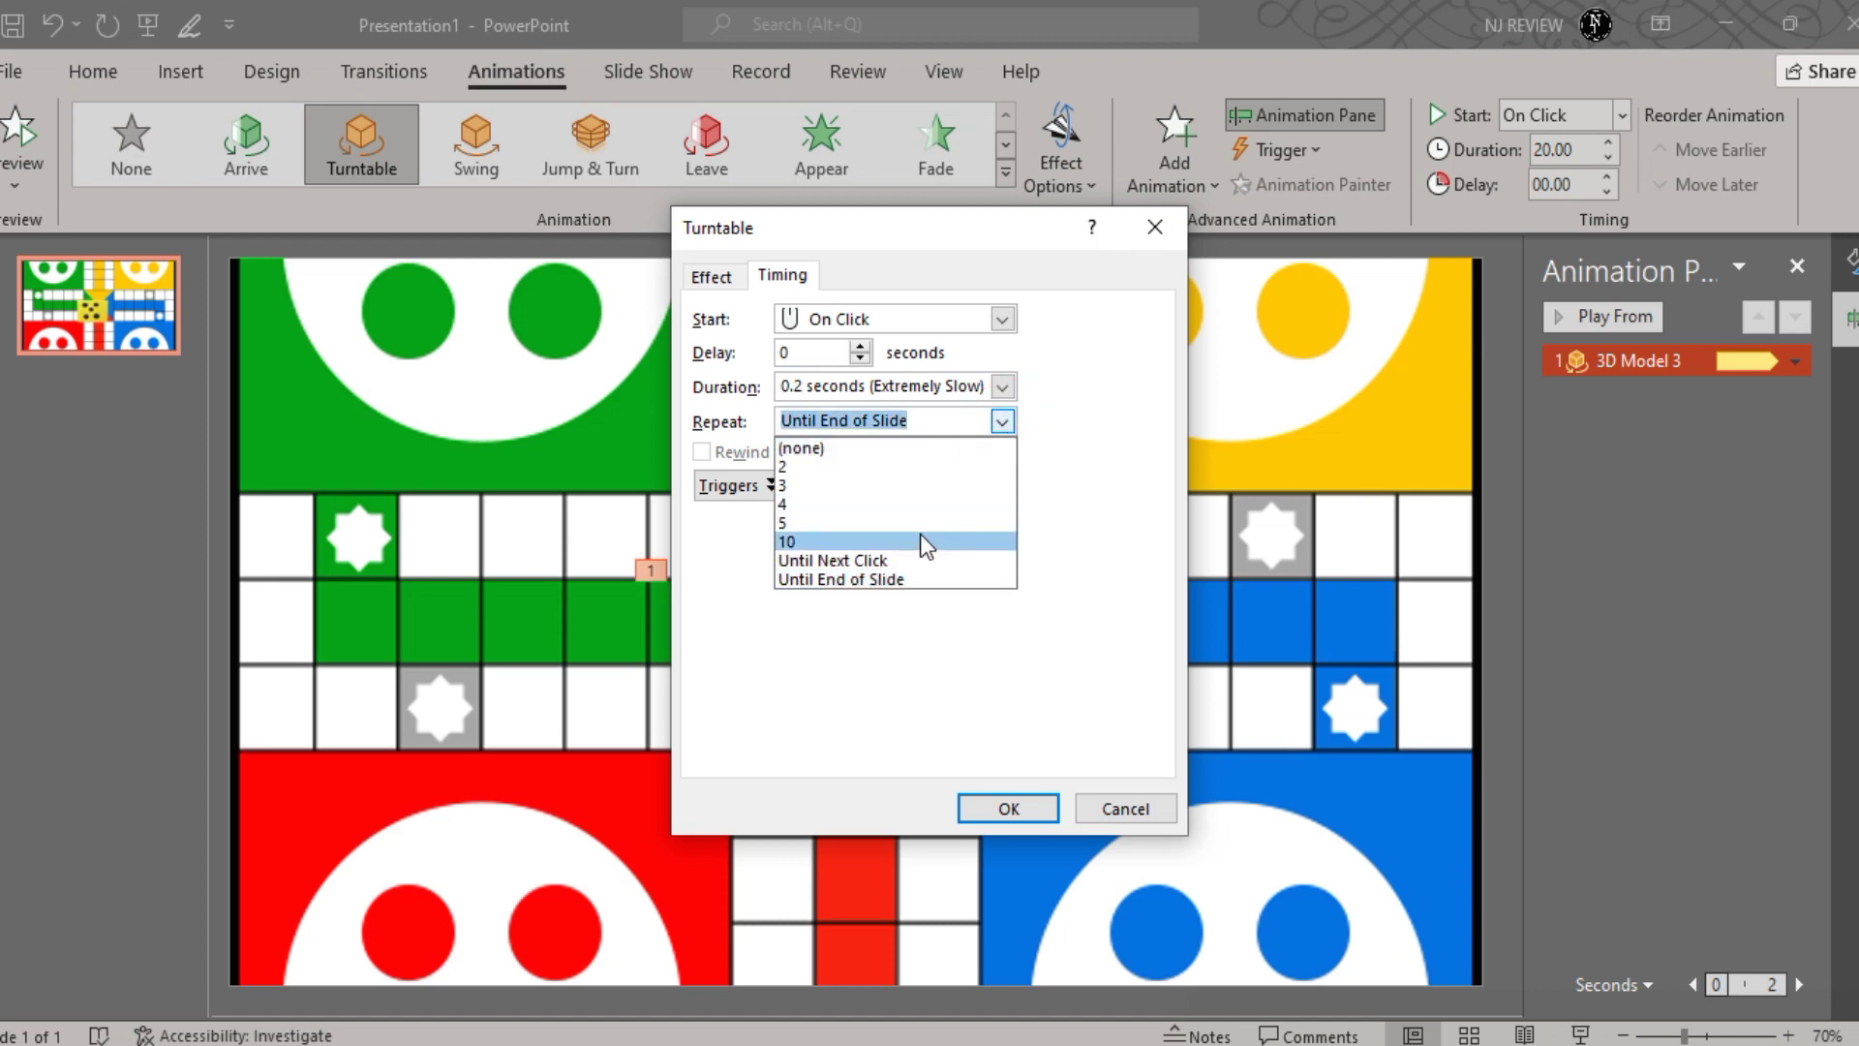
{"action": "left_click", "coordinate": [869, 562]}
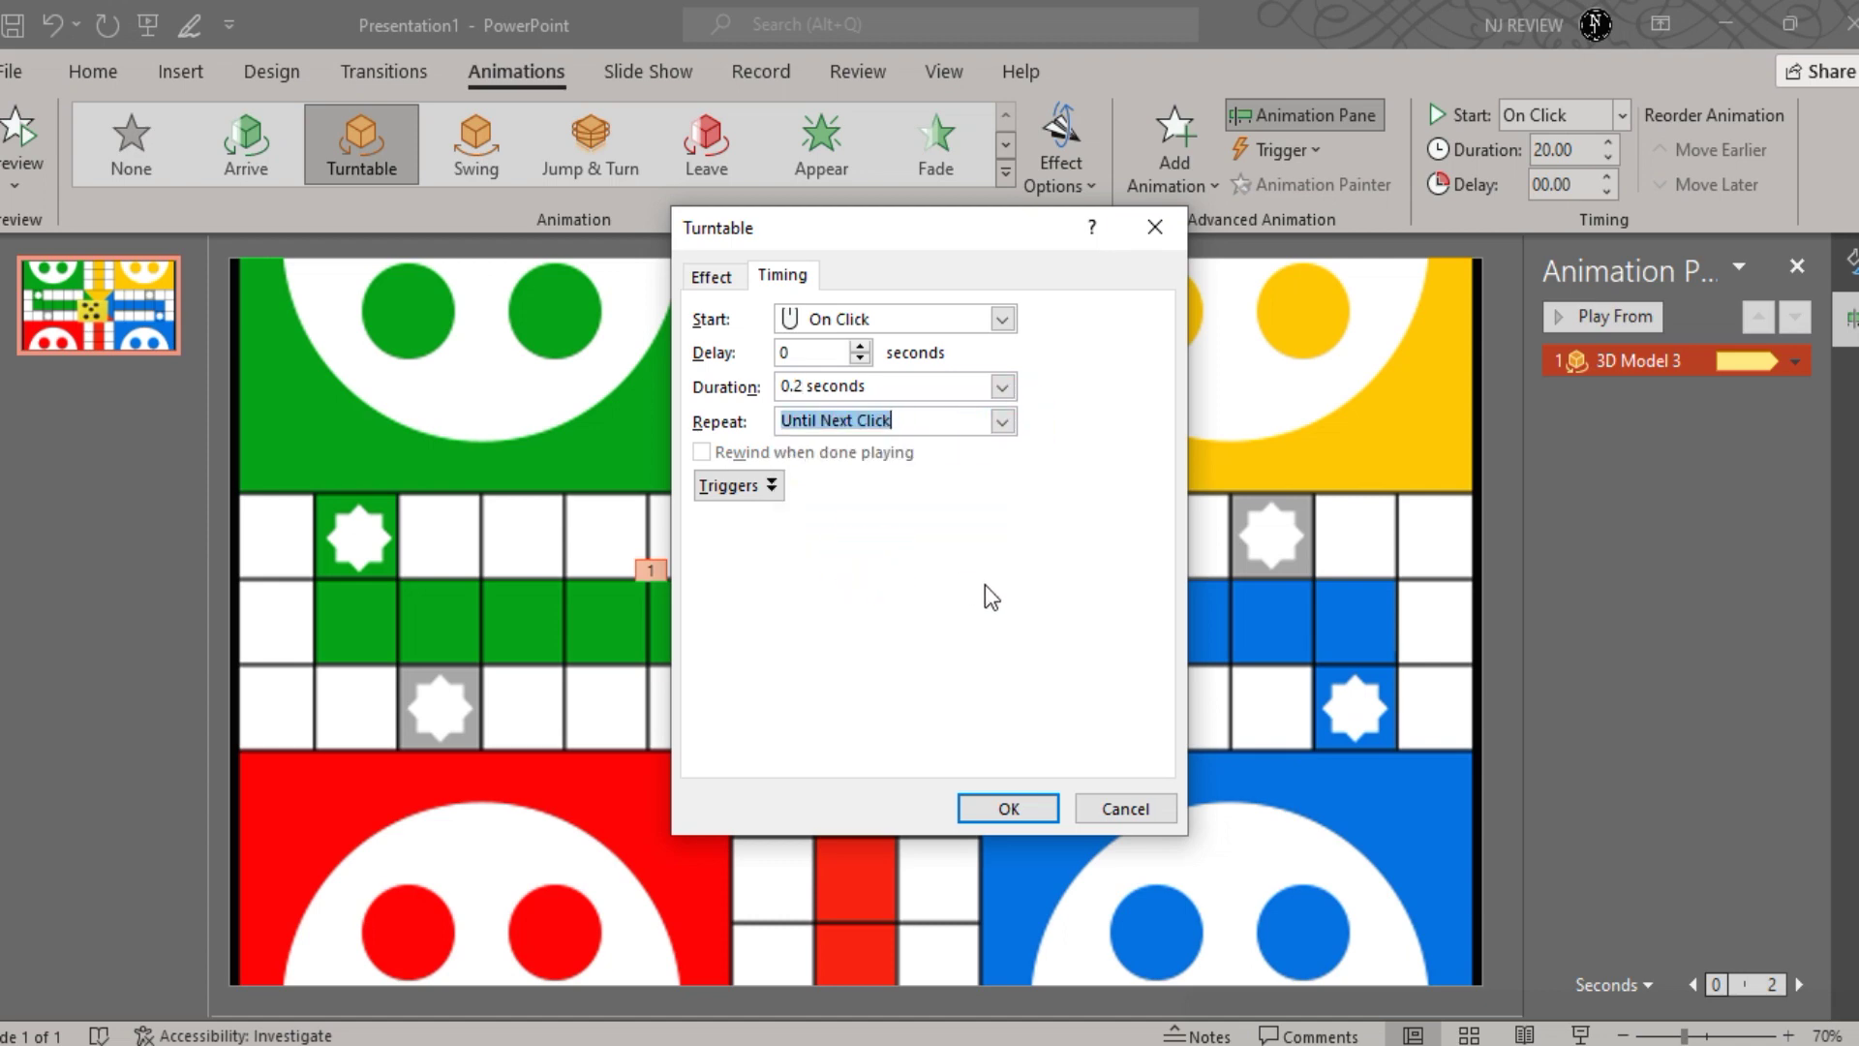
{"action": "left_click", "coordinate": [1008, 807]}
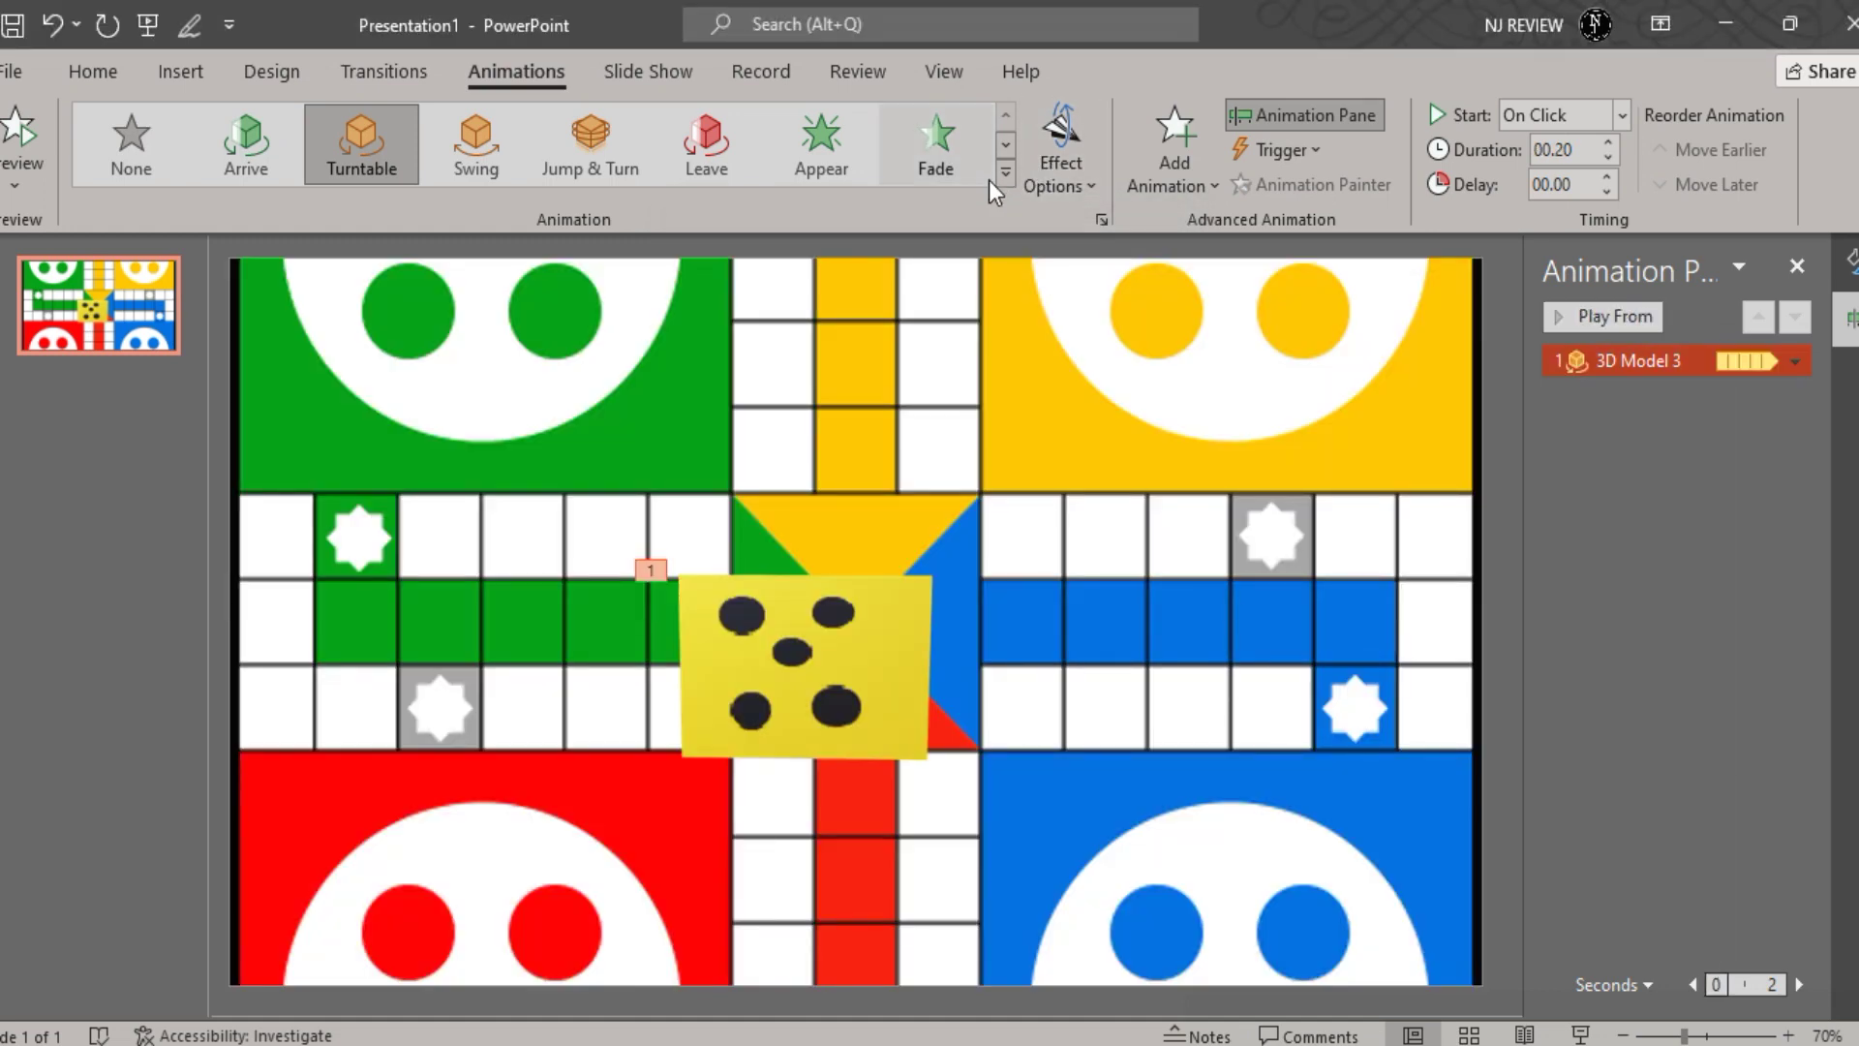
- Add a Custom Path motion to the die, running straight up from its centre to near the slide's upper edge
{"action": "left_click", "coordinate": [1211, 190]}
{"action": "scroll", "coordinate": [1280, 705], "scroll_direction": "down", "scroll_amount": 5}
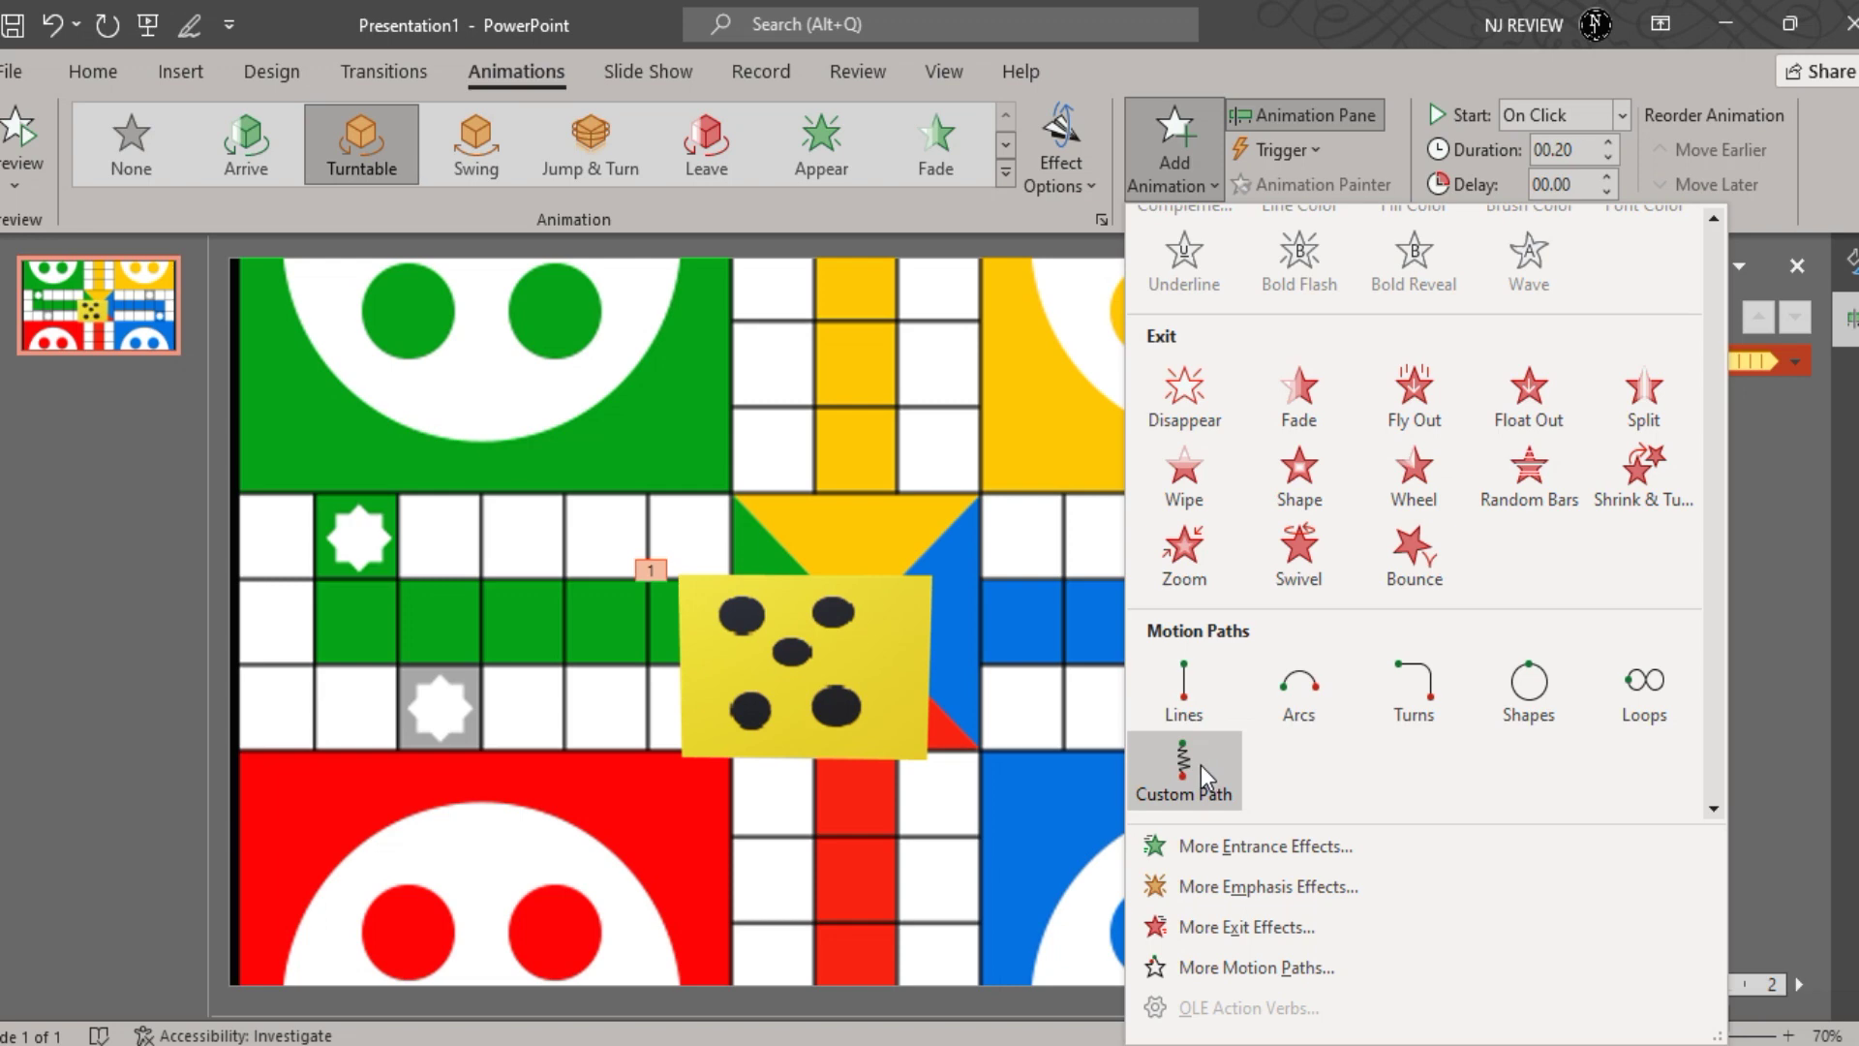
{"action": "left_click", "coordinate": [1201, 765]}
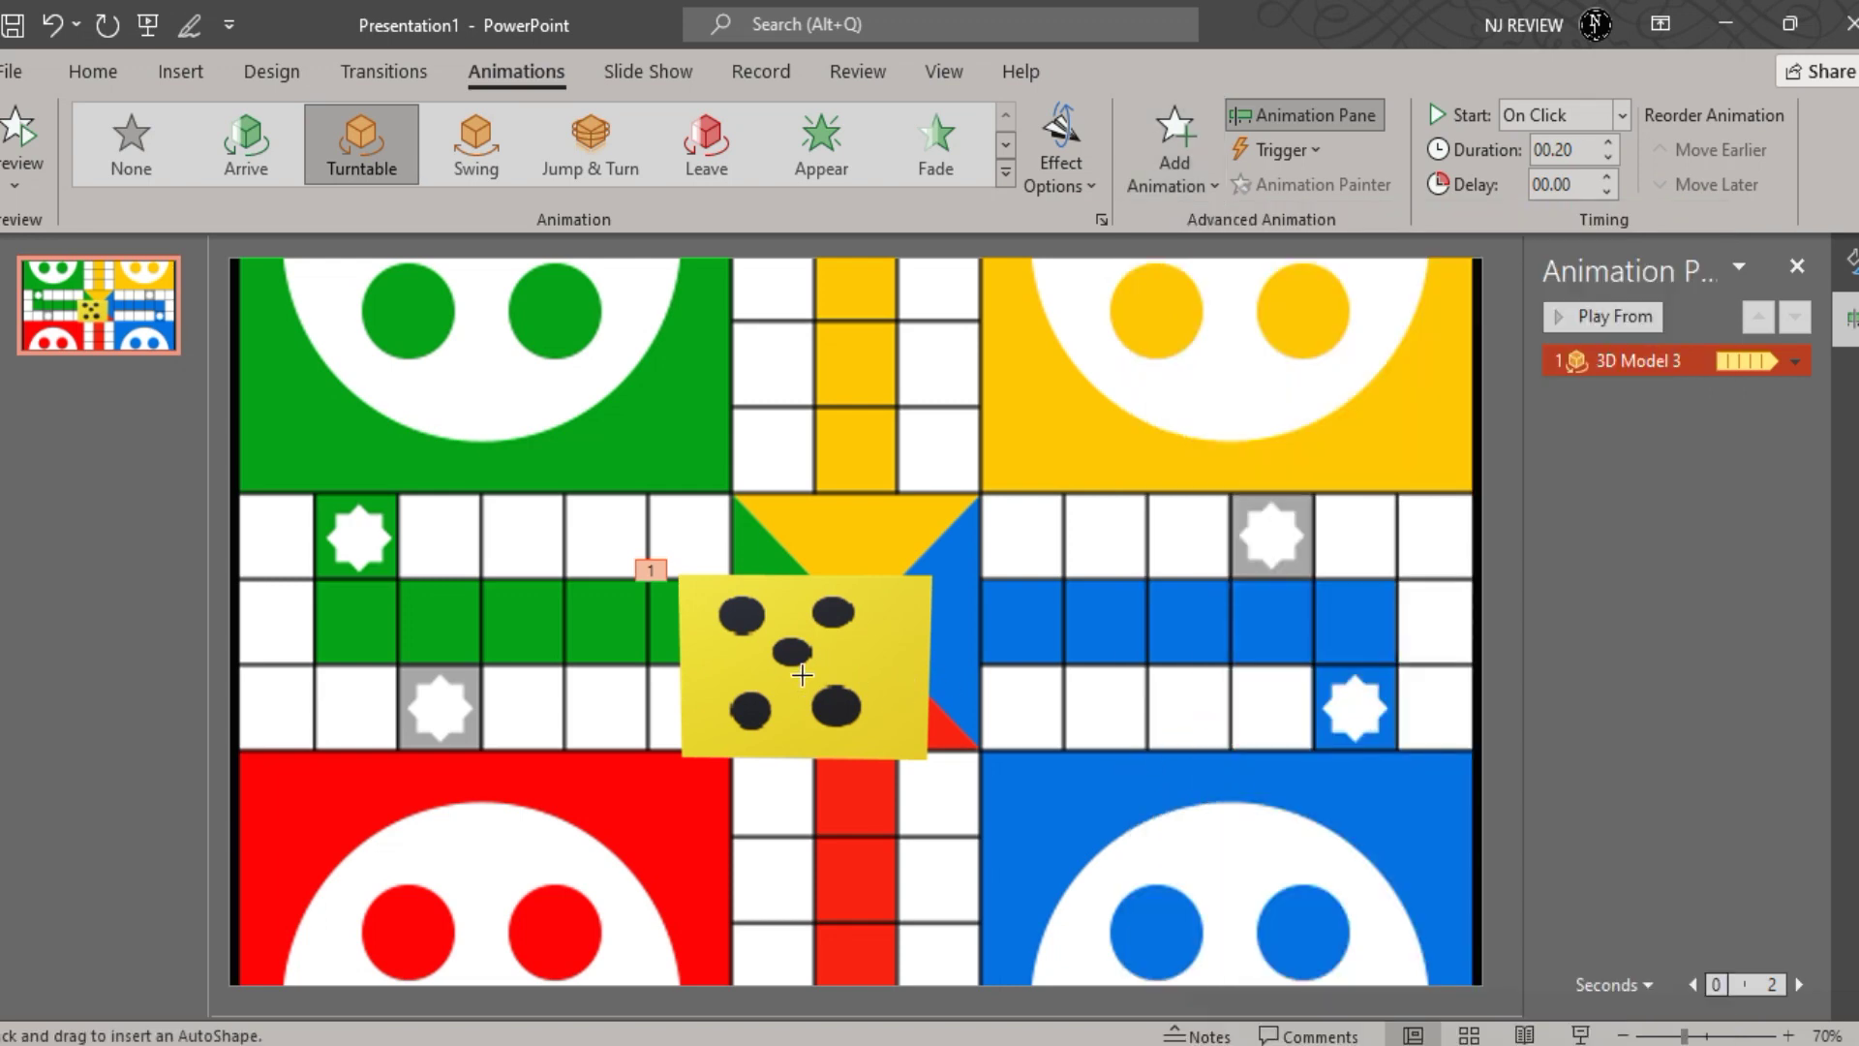
{"action": "left_click", "coordinate": [795, 670]}
{"action": "double_click", "coordinate": [797, 319]}
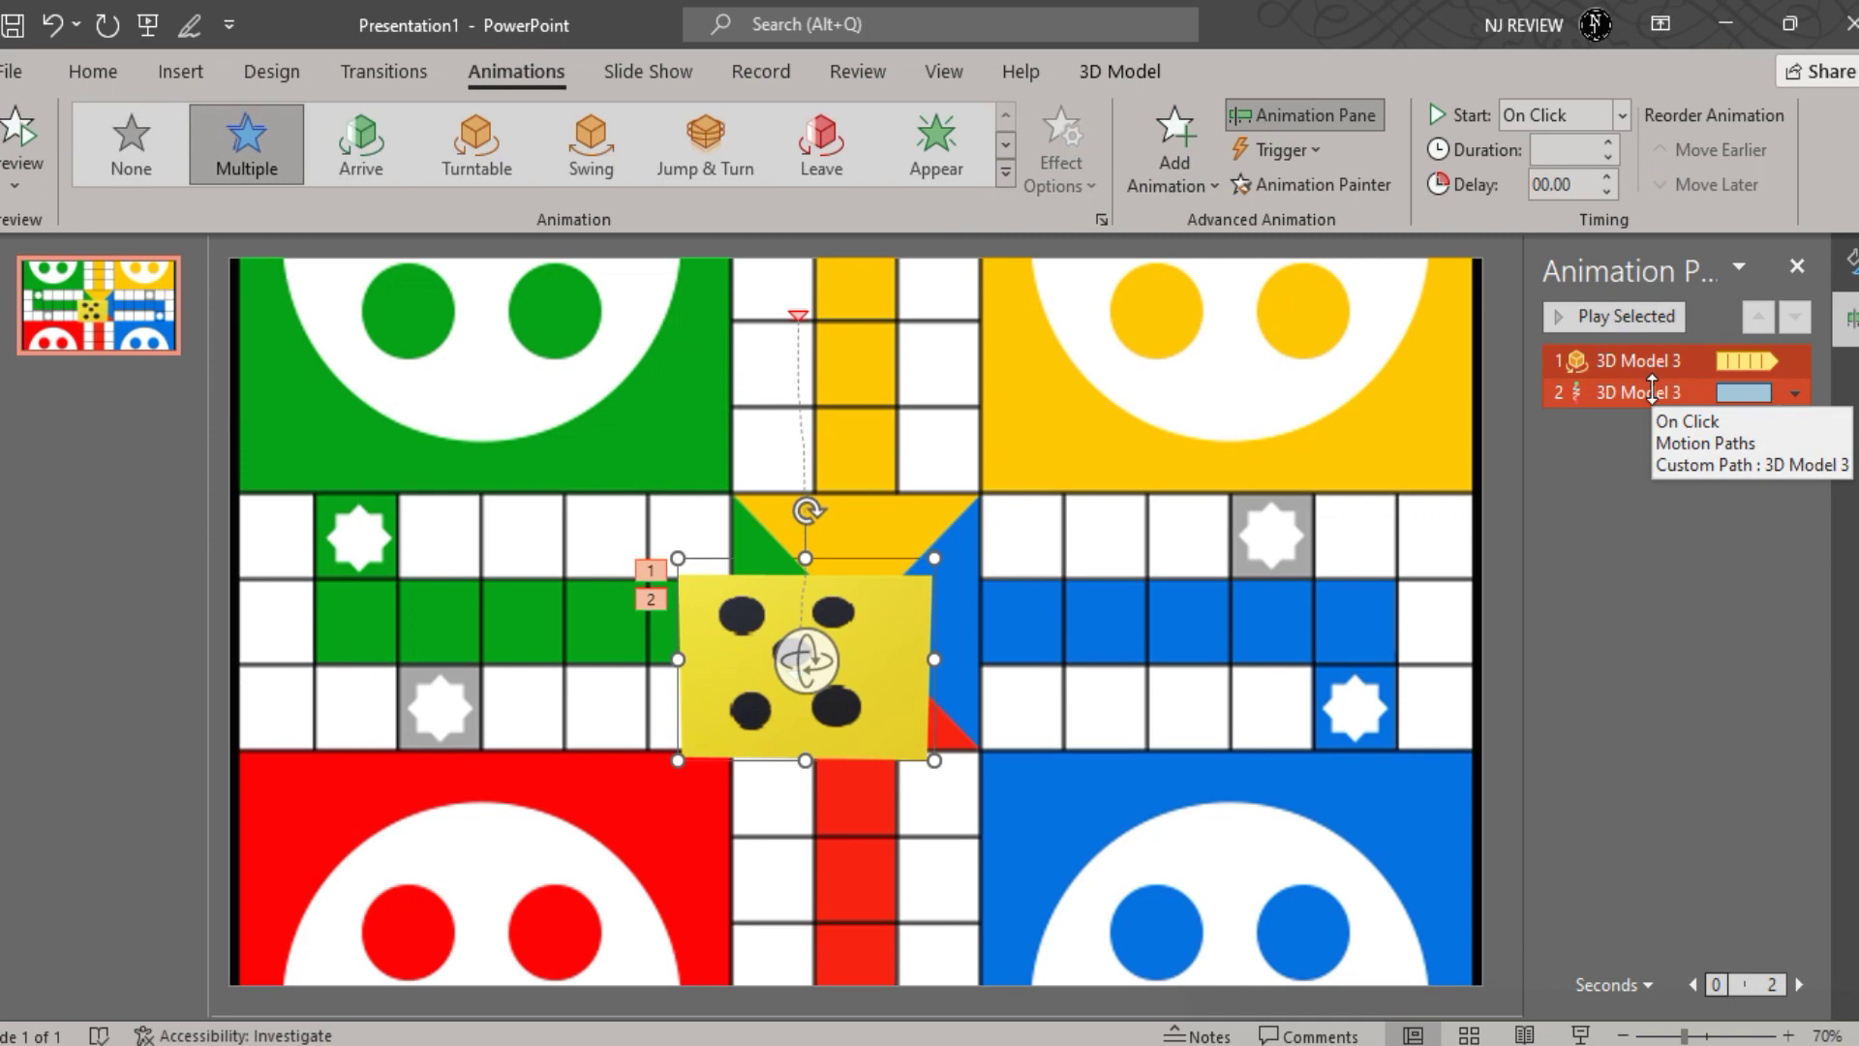
- Configure the die's custom path with Auto-reverse, a 1-second duration and a With Previous start
{"action": "double_click", "coordinate": [1622, 395]}
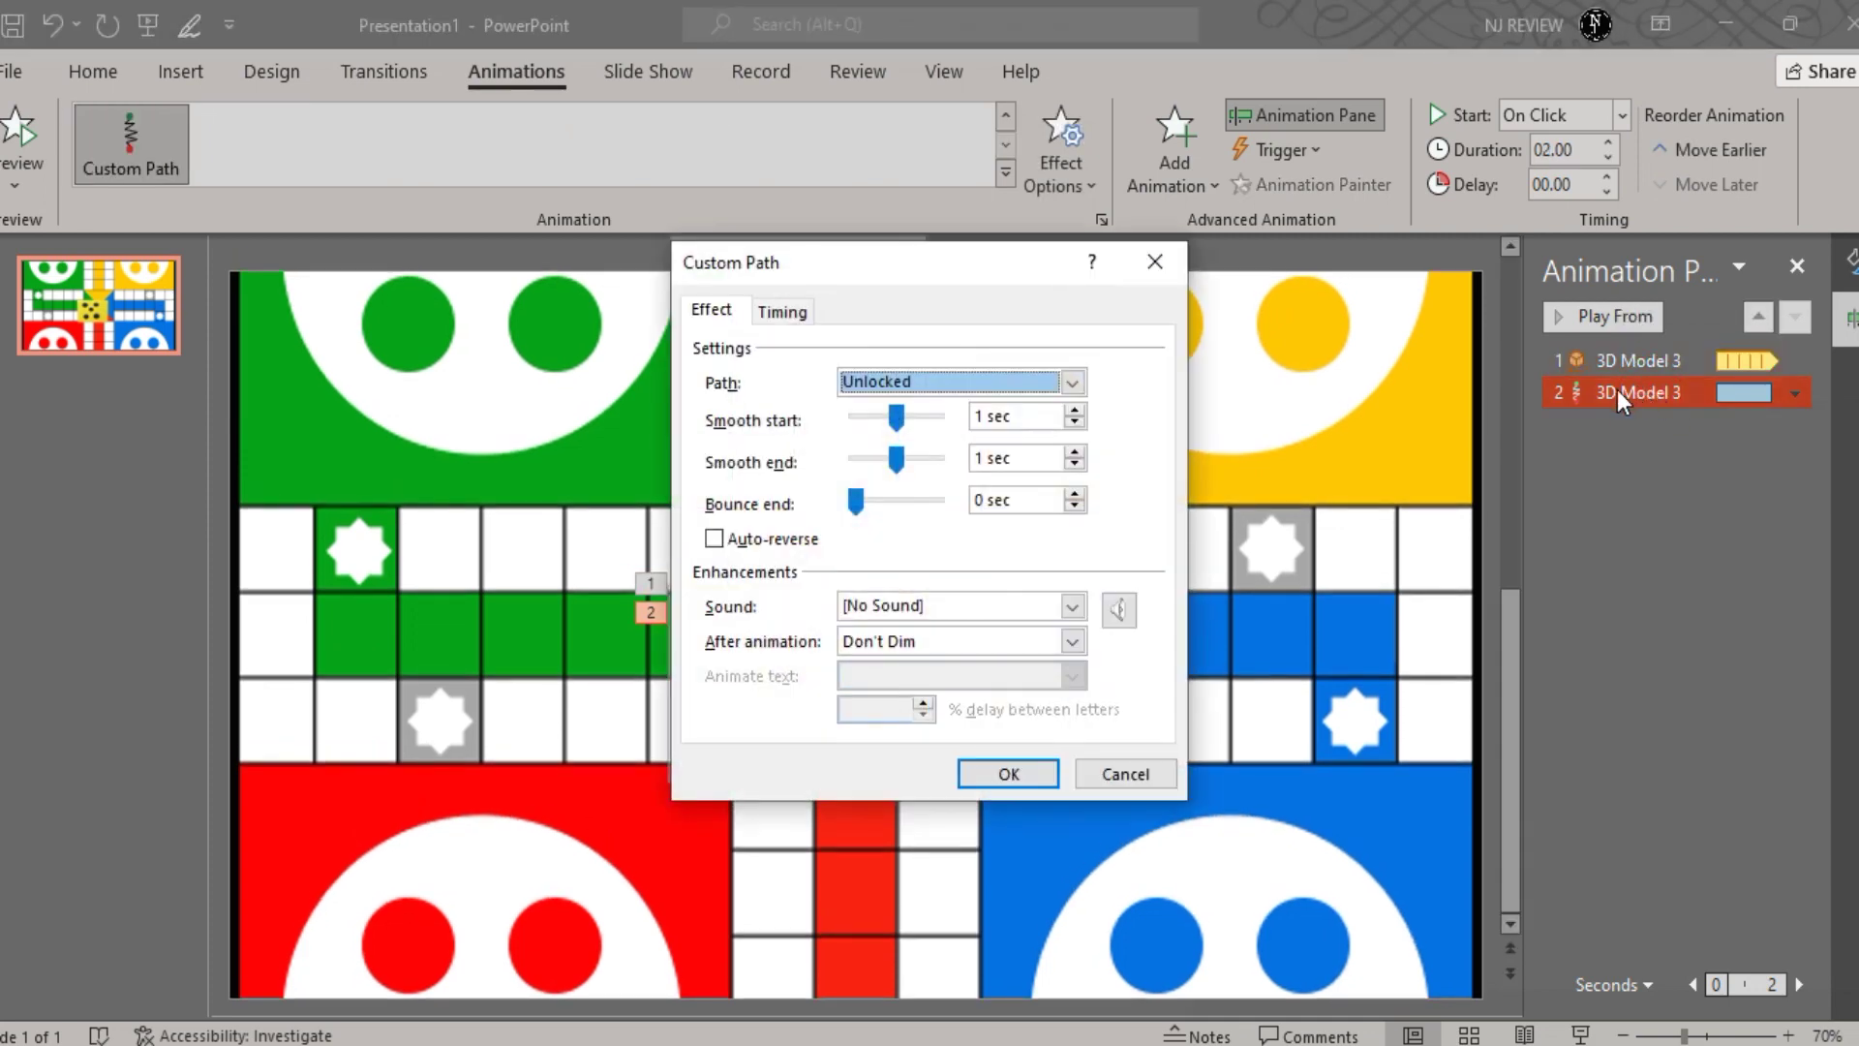
{"action": "left_click", "coordinate": [779, 542]}
{"action": "left_click", "coordinate": [786, 312]}
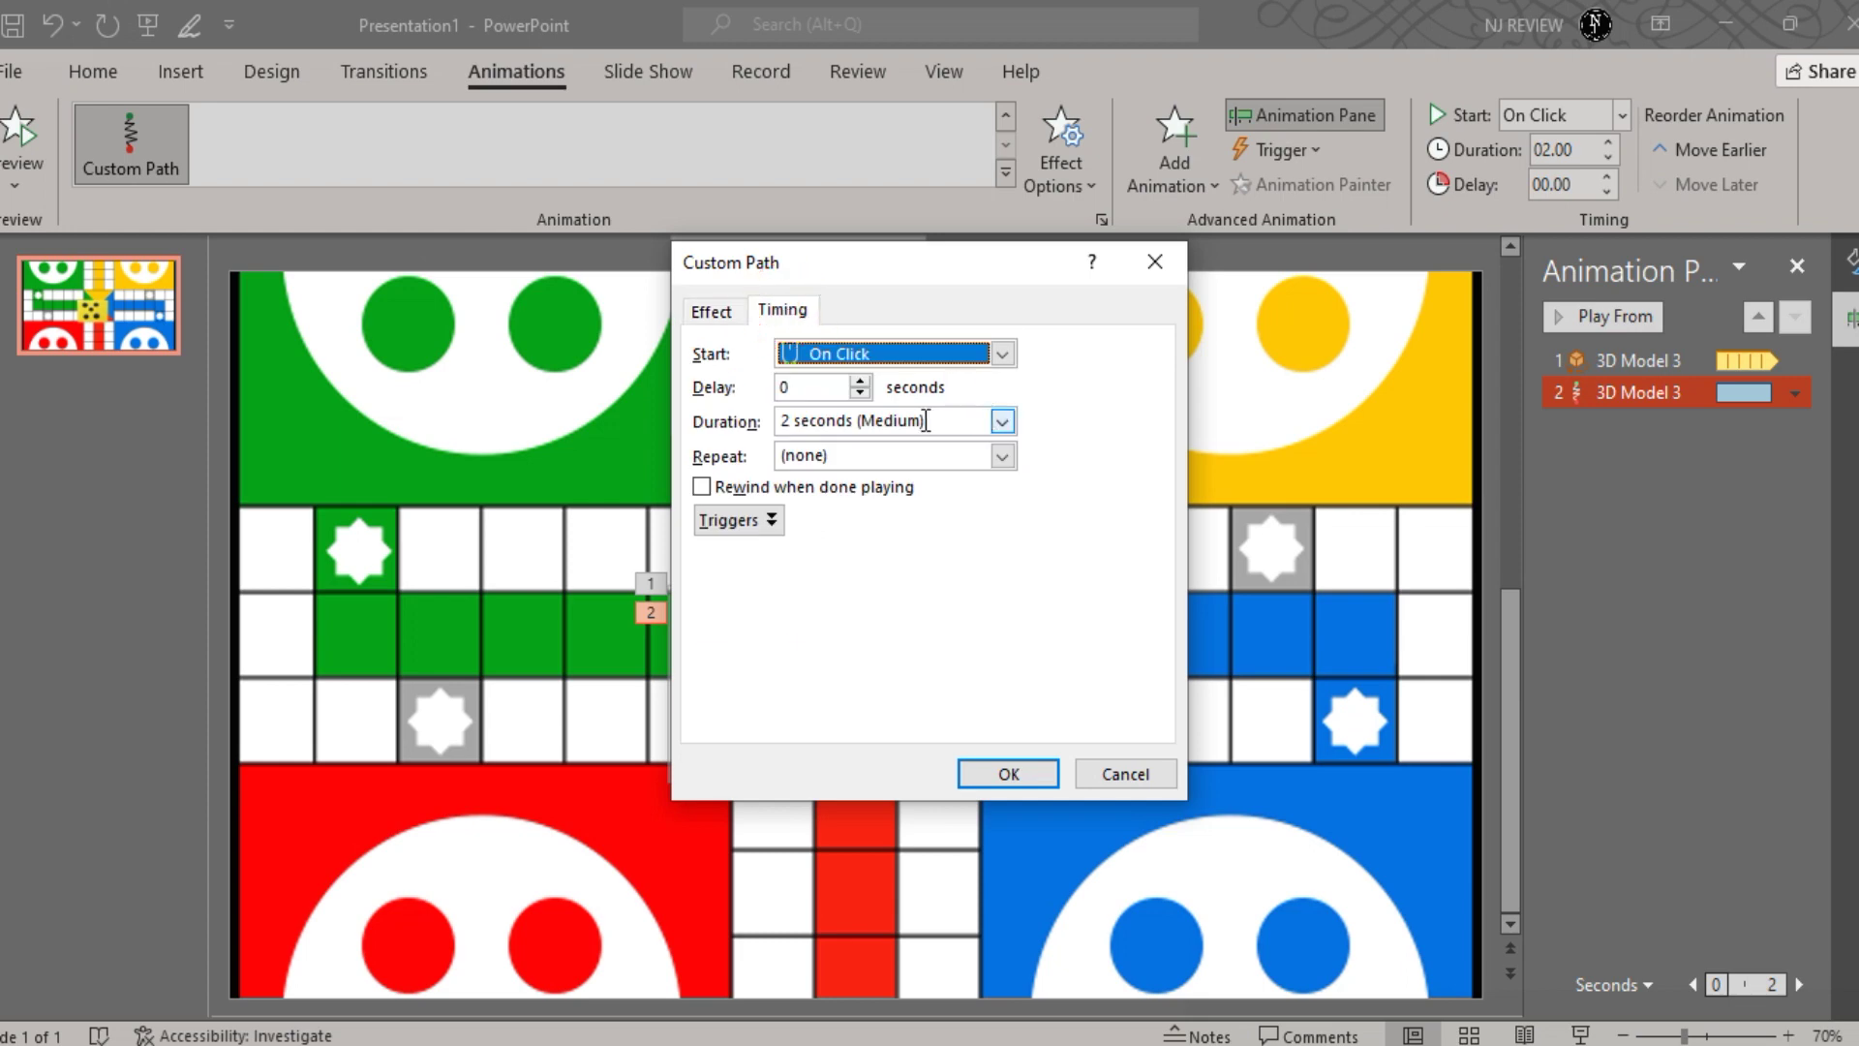
{"action": "left_click", "coordinate": [794, 420]}
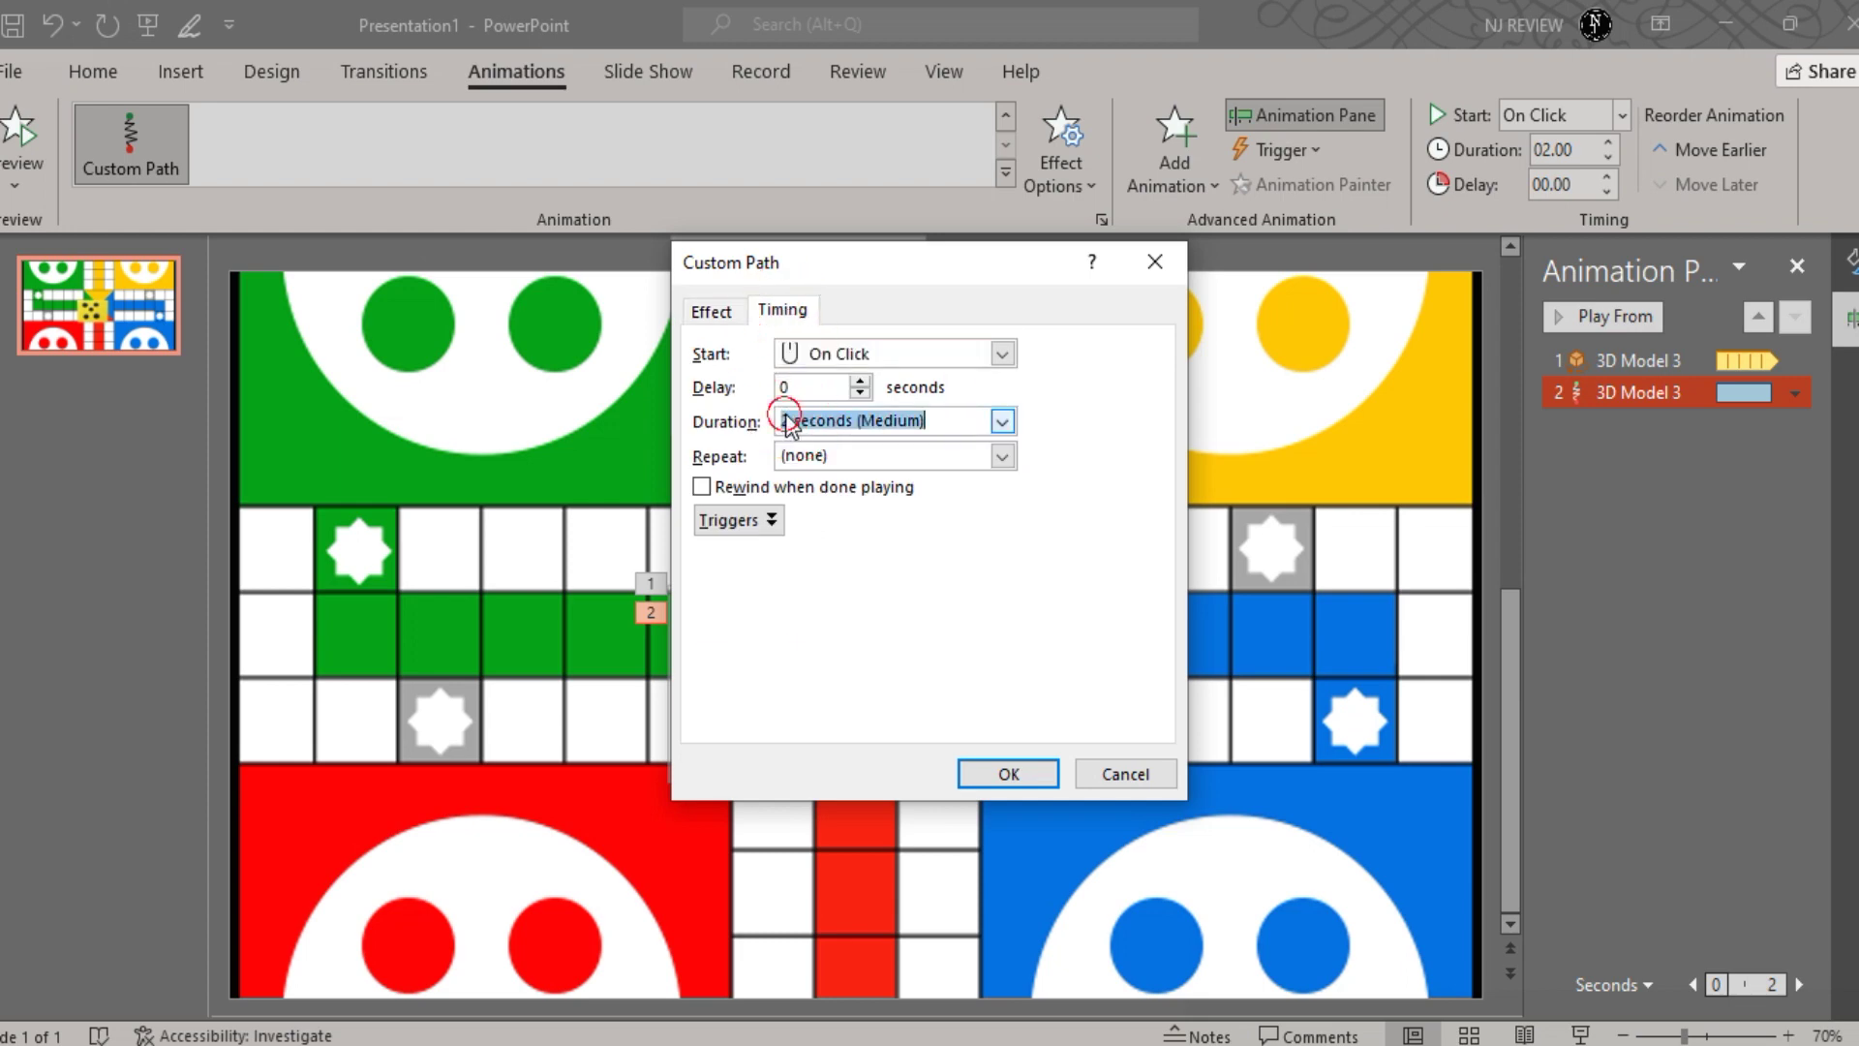
{"action": "left_click", "coordinate": [794, 420]}
{"action": "key", "text": "BackSpace"}
{"action": "type", "text": "1"}
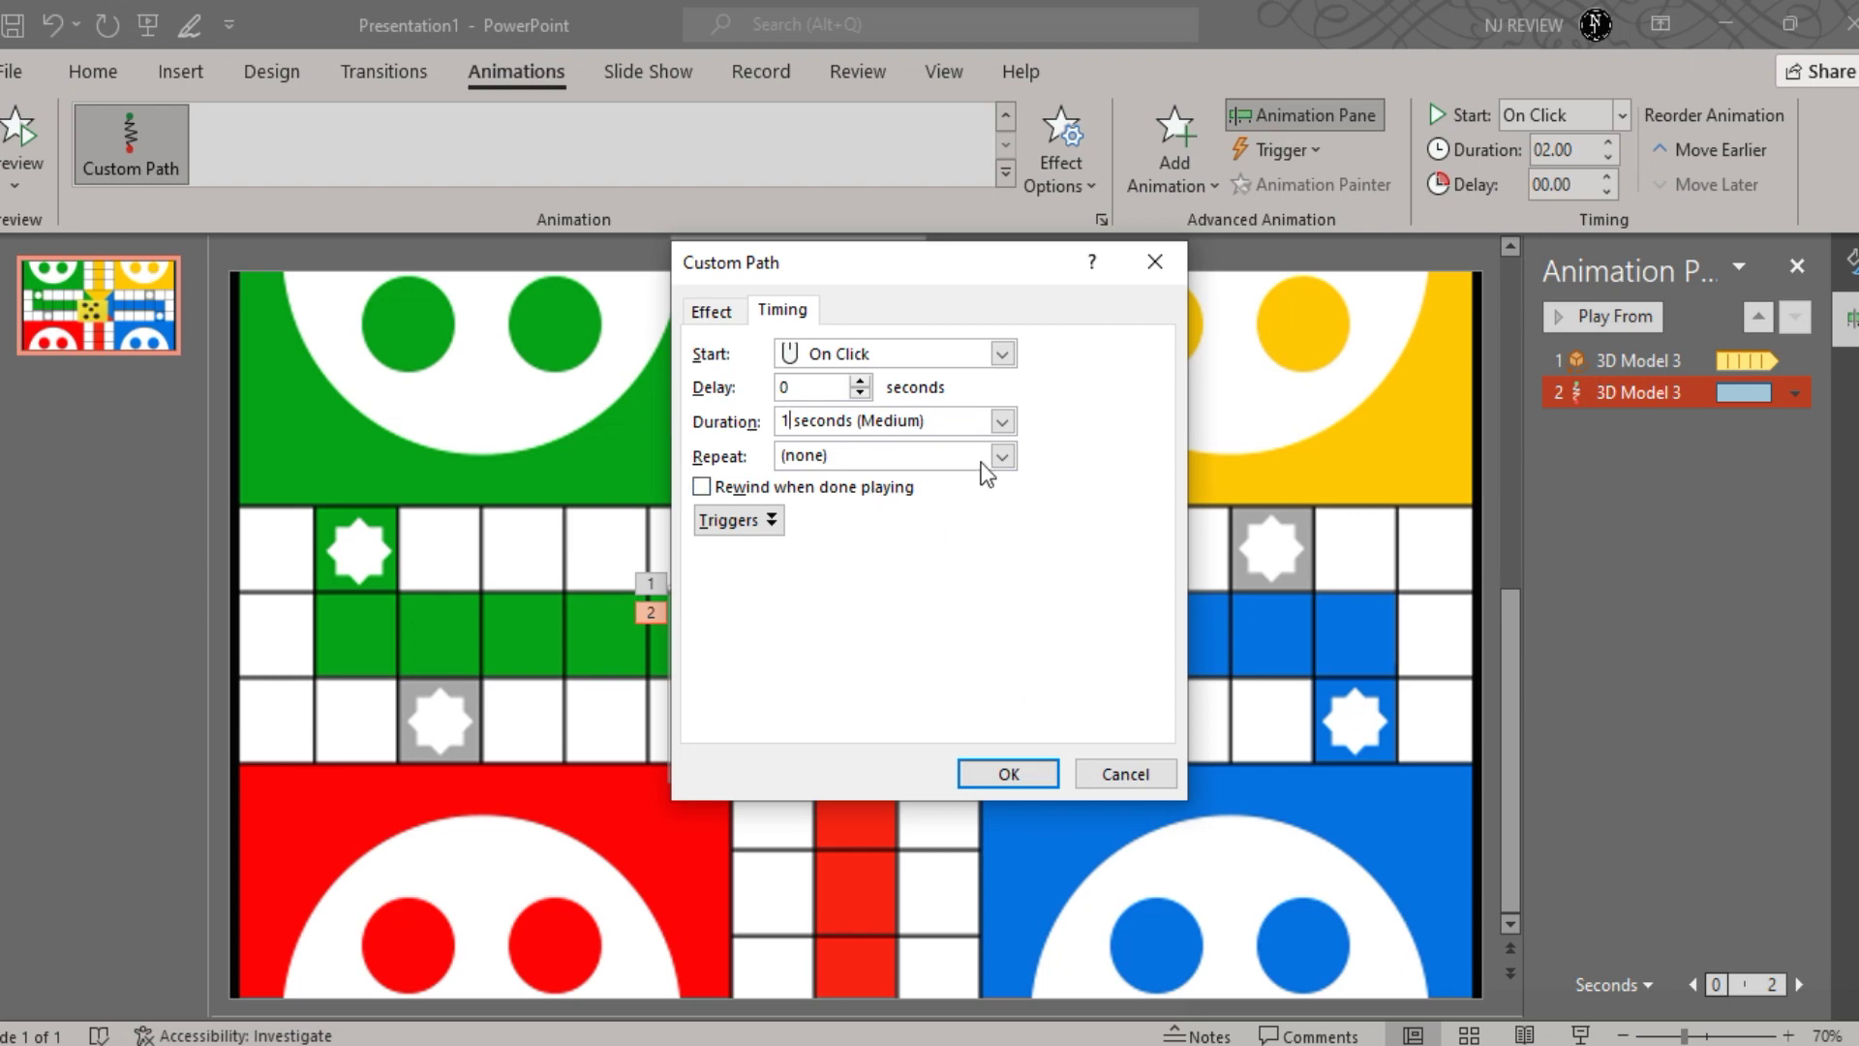
{"action": "left_click", "coordinate": [1036, 774]}
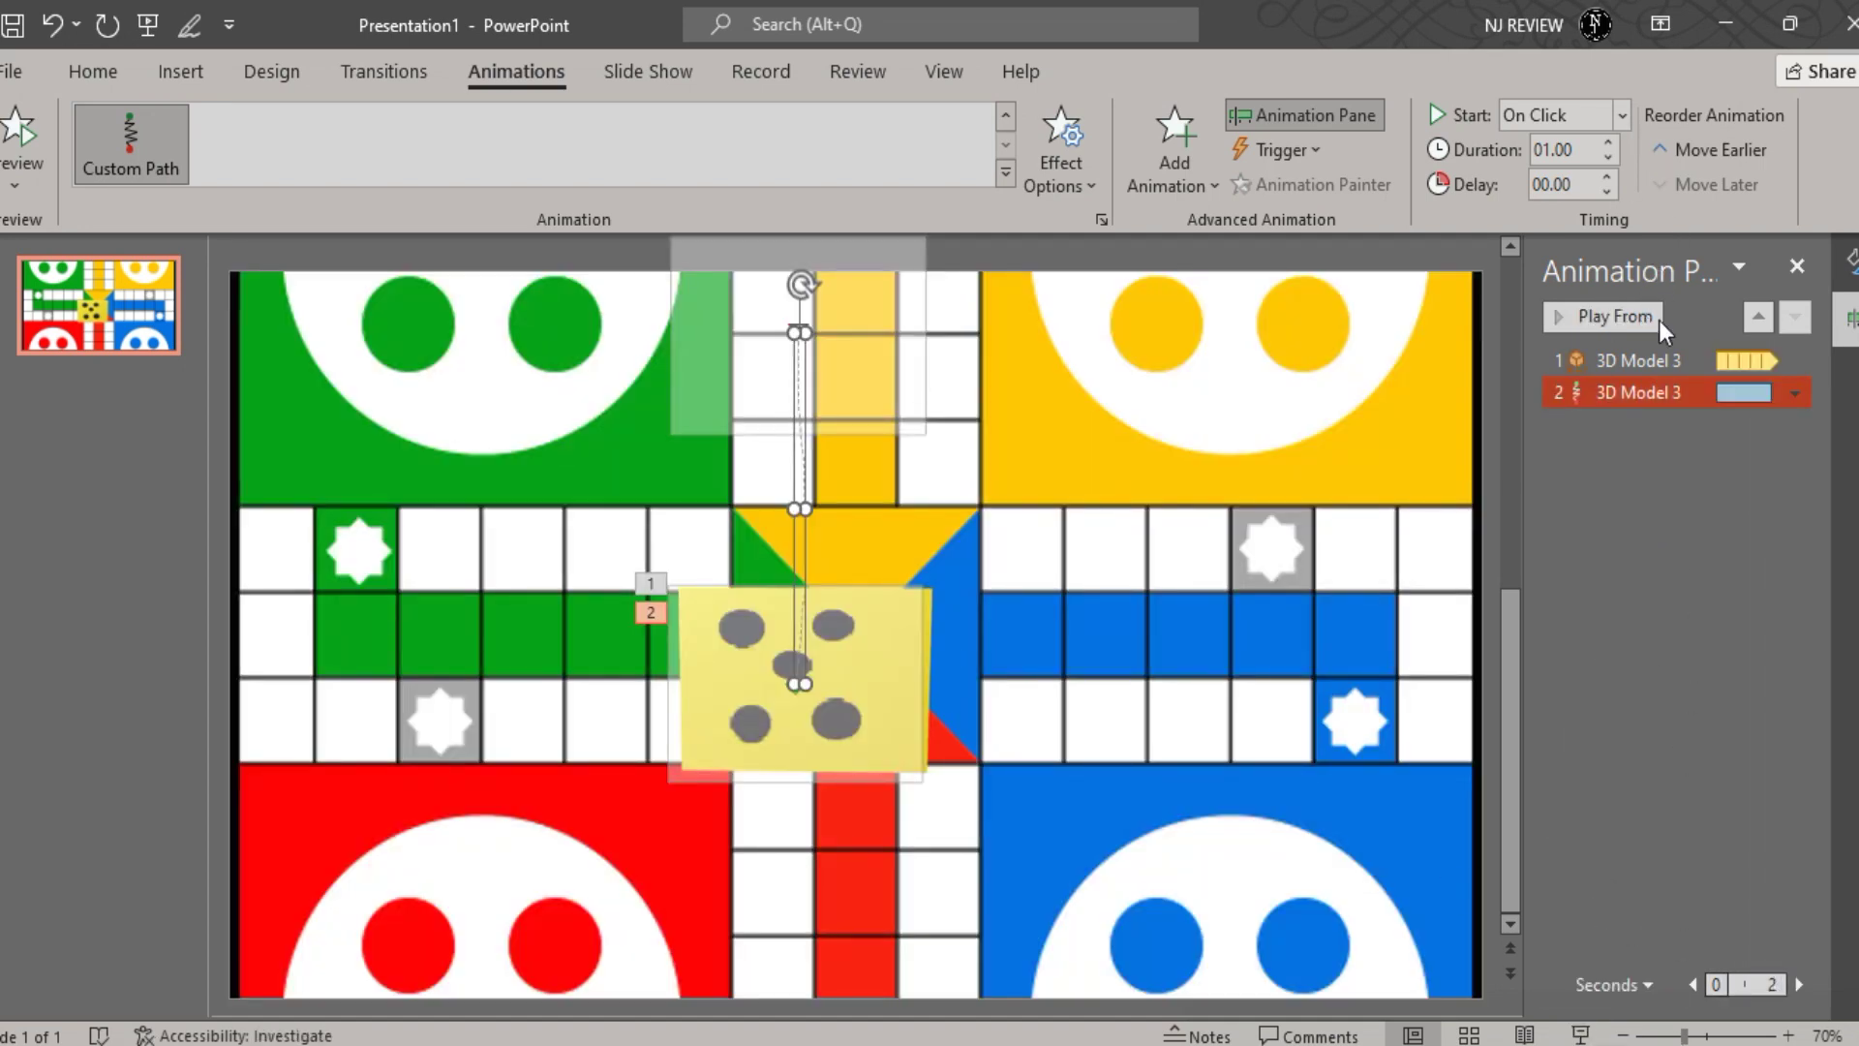
{"action": "left_click", "coordinate": [1622, 115]}
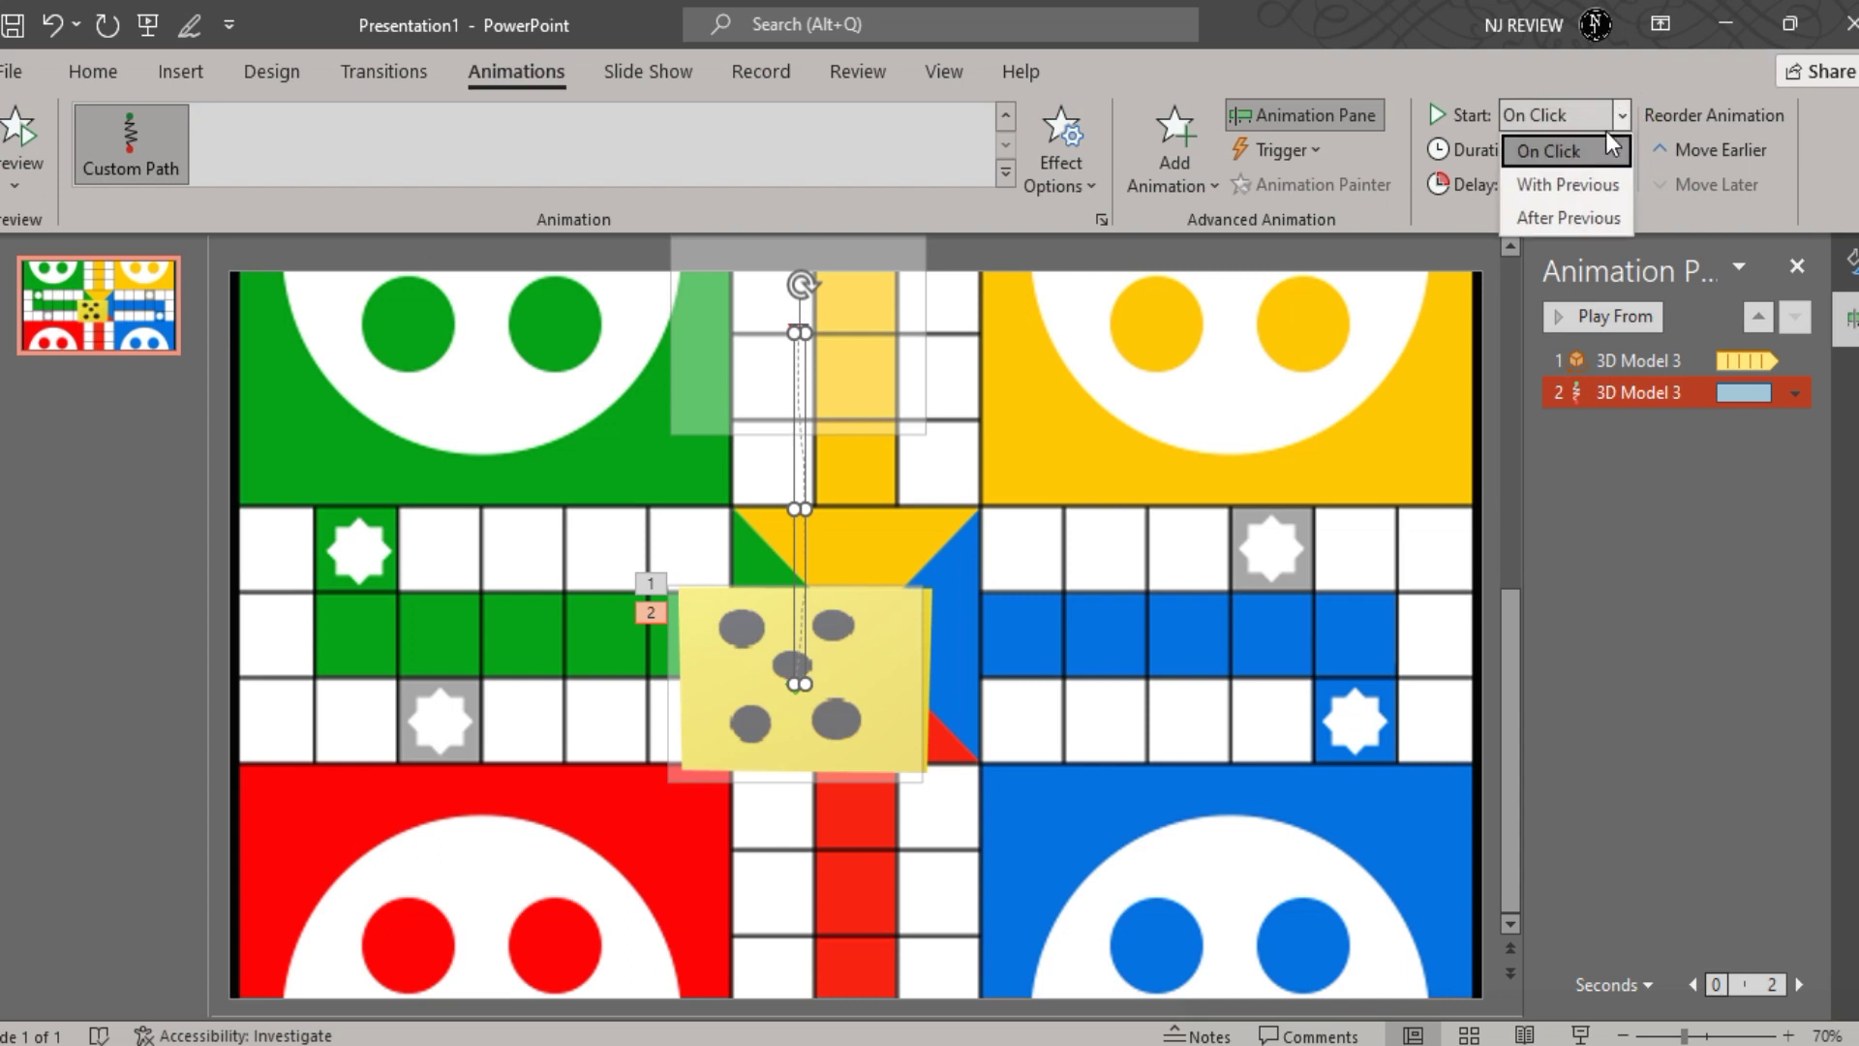
{"action": "left_click", "coordinate": [1570, 178]}
- Add a second Turntable animation to the die, keeping its existing animations
{"action": "left_click", "coordinate": [891, 677]}
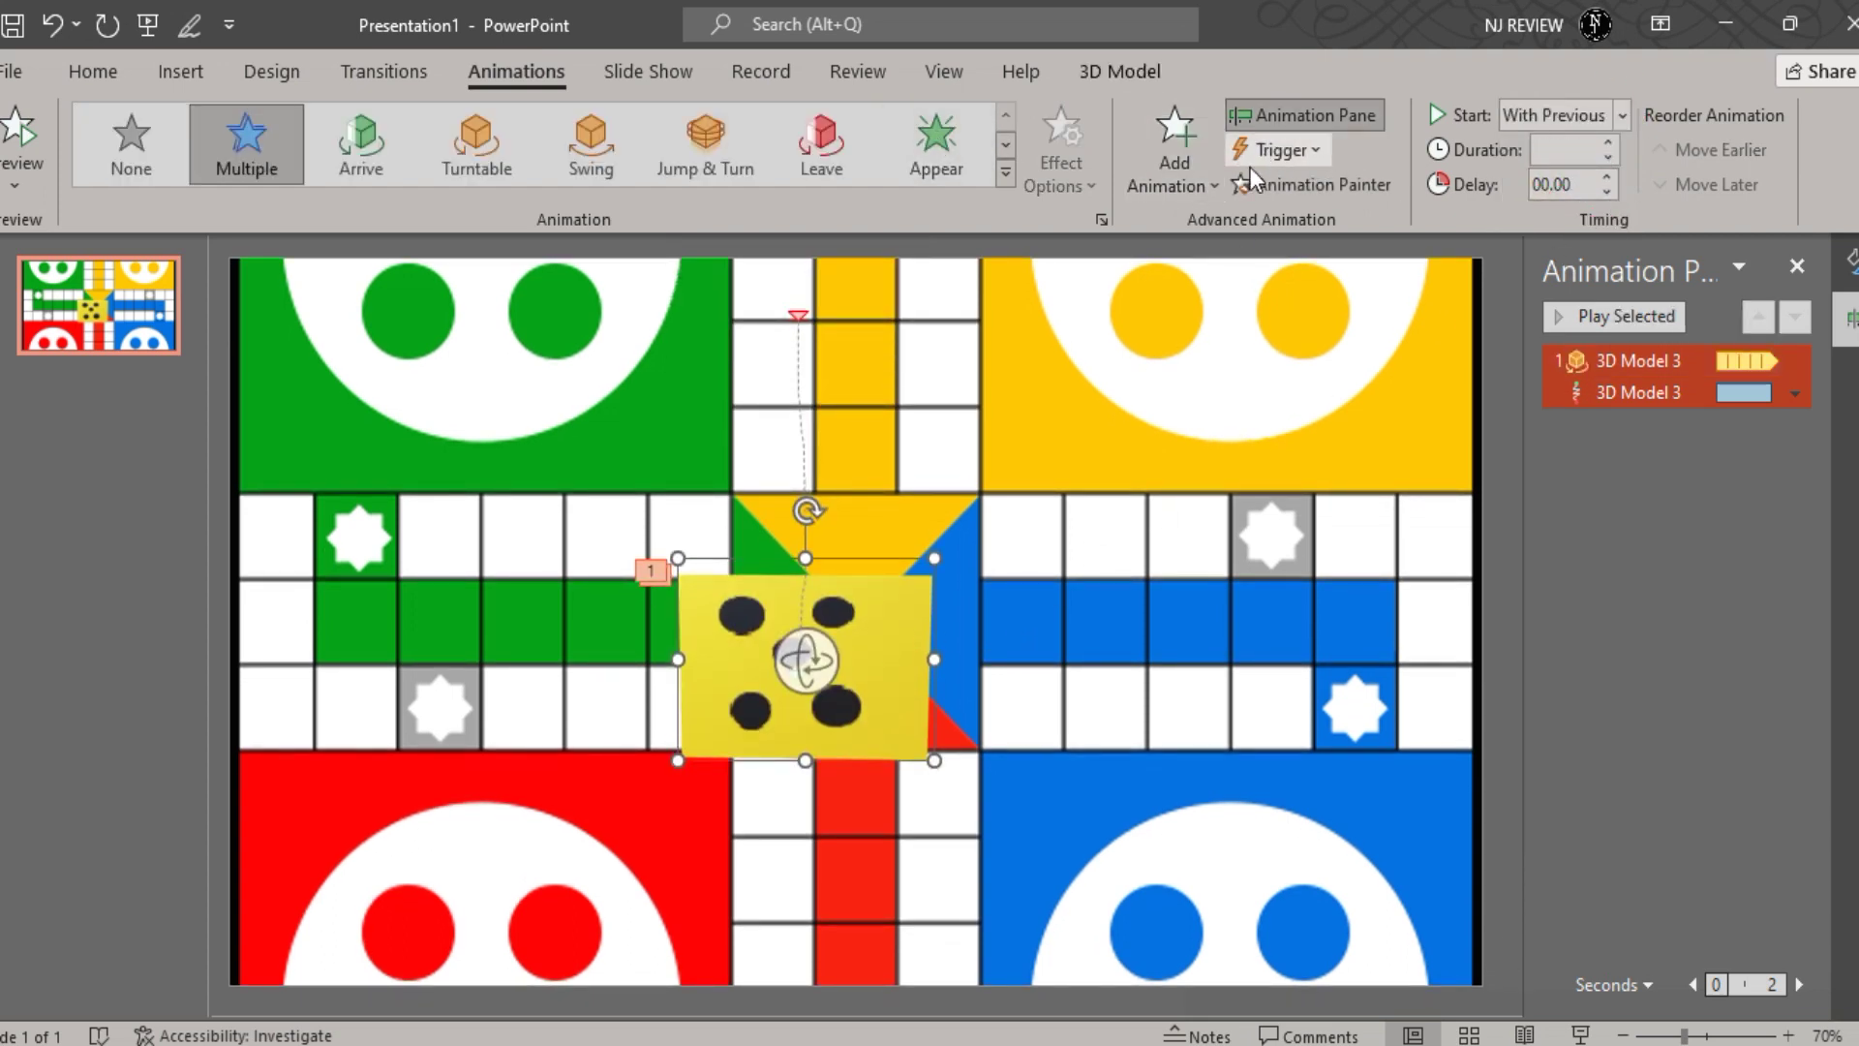
{"action": "left_click", "coordinate": [1174, 145]}
{"action": "left_click", "coordinate": [1613, 542]}
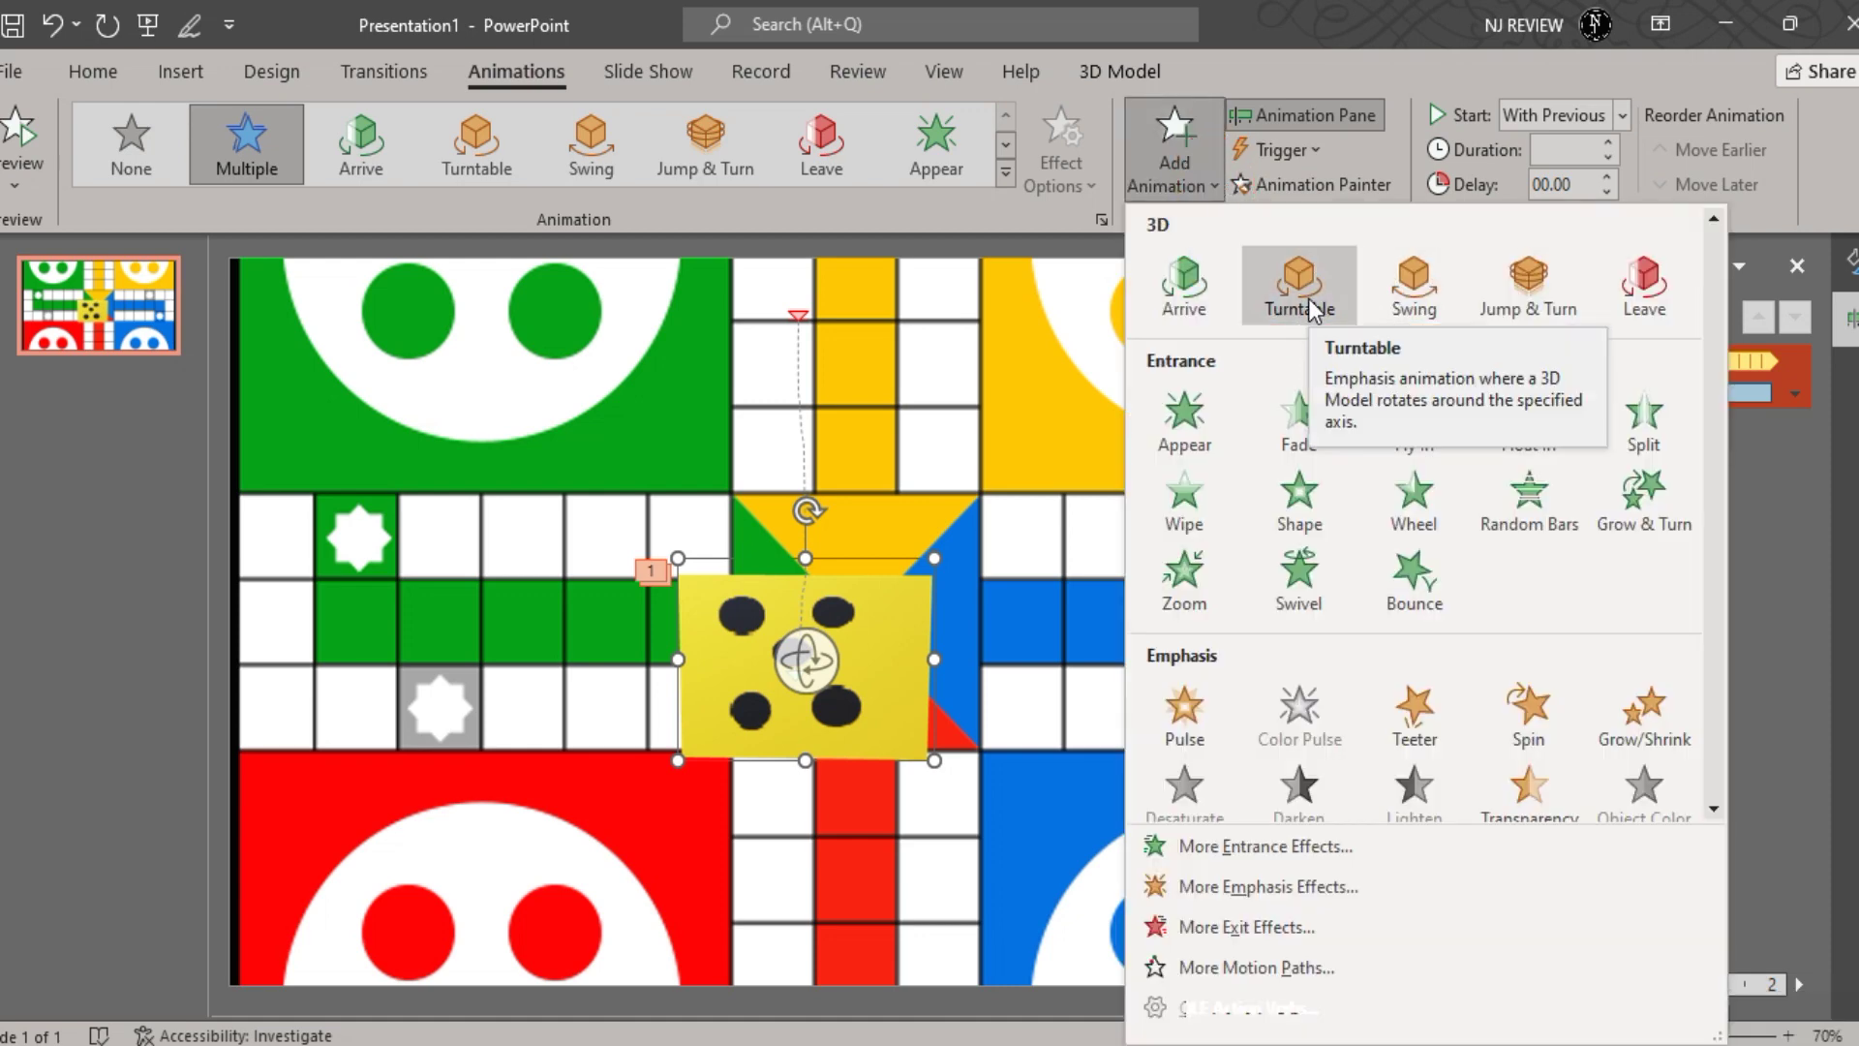
{"action": "left_click", "coordinate": [1298, 287]}
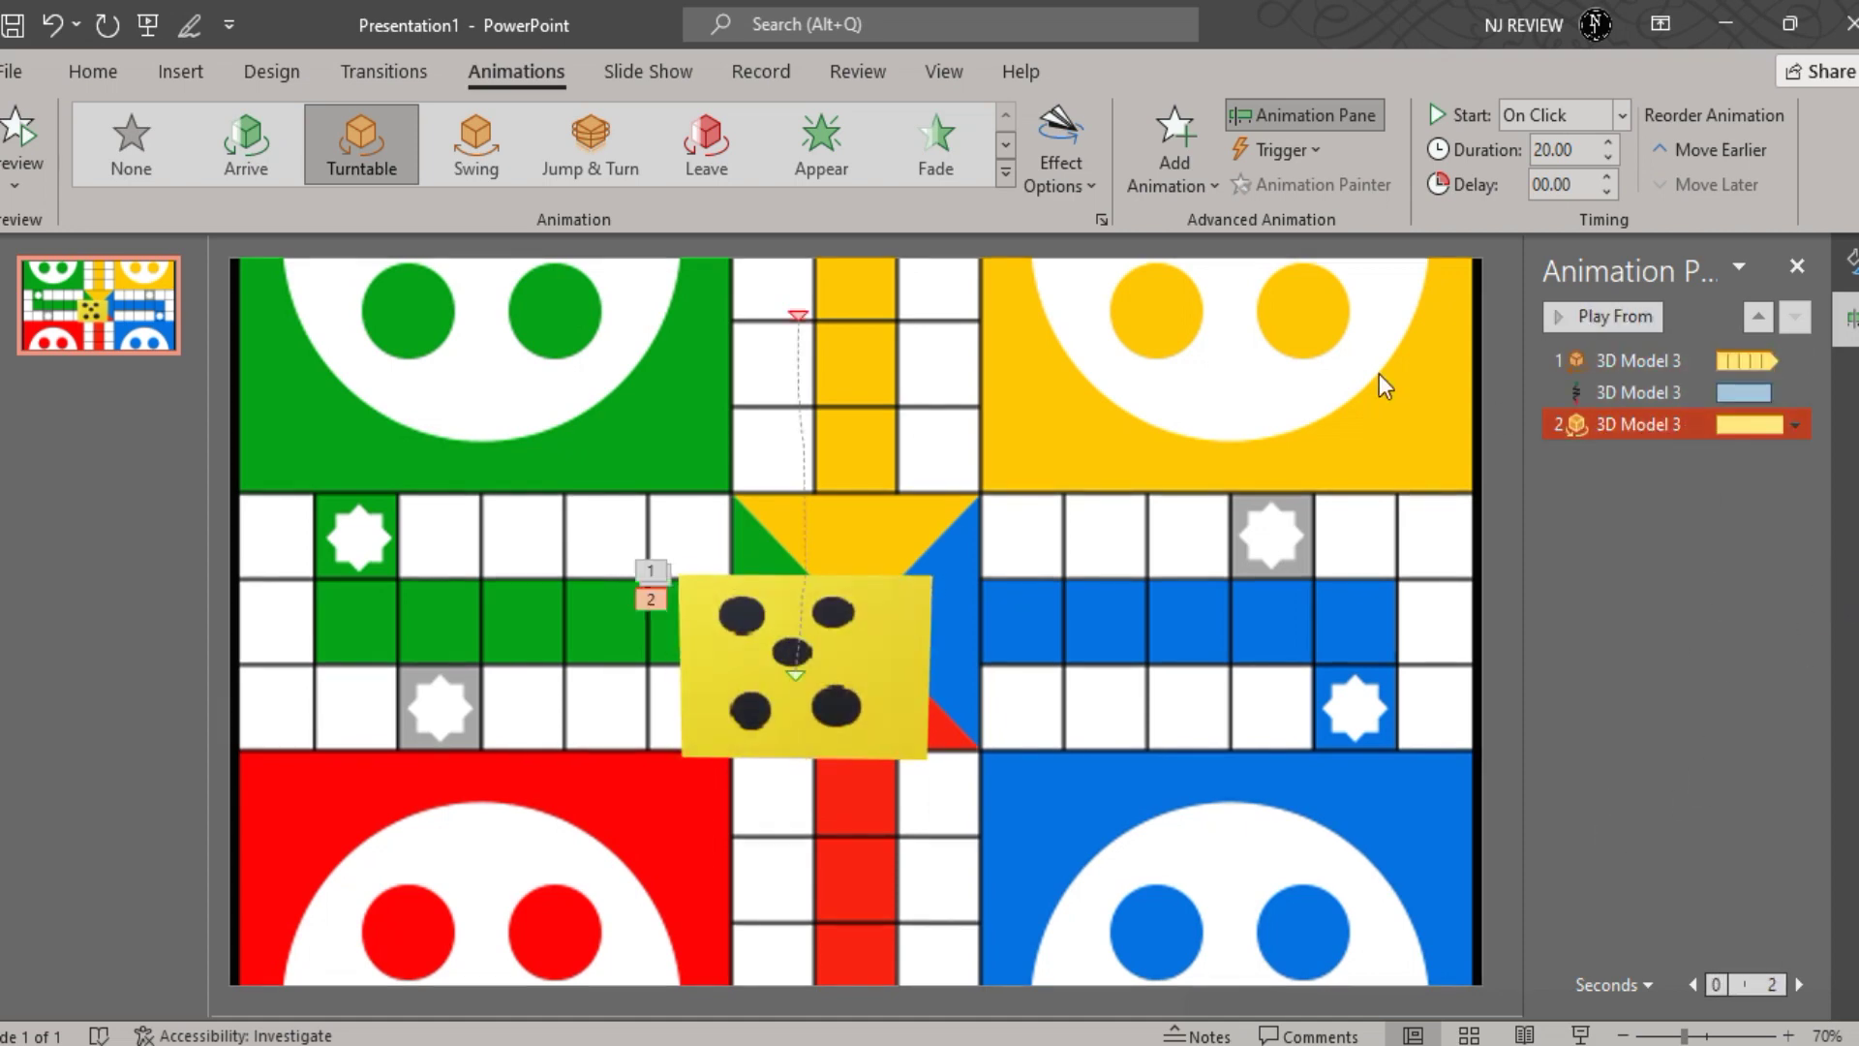
- Set the second Turntable animation's direction to Up
{"action": "left_click", "coordinate": [1061, 165]}
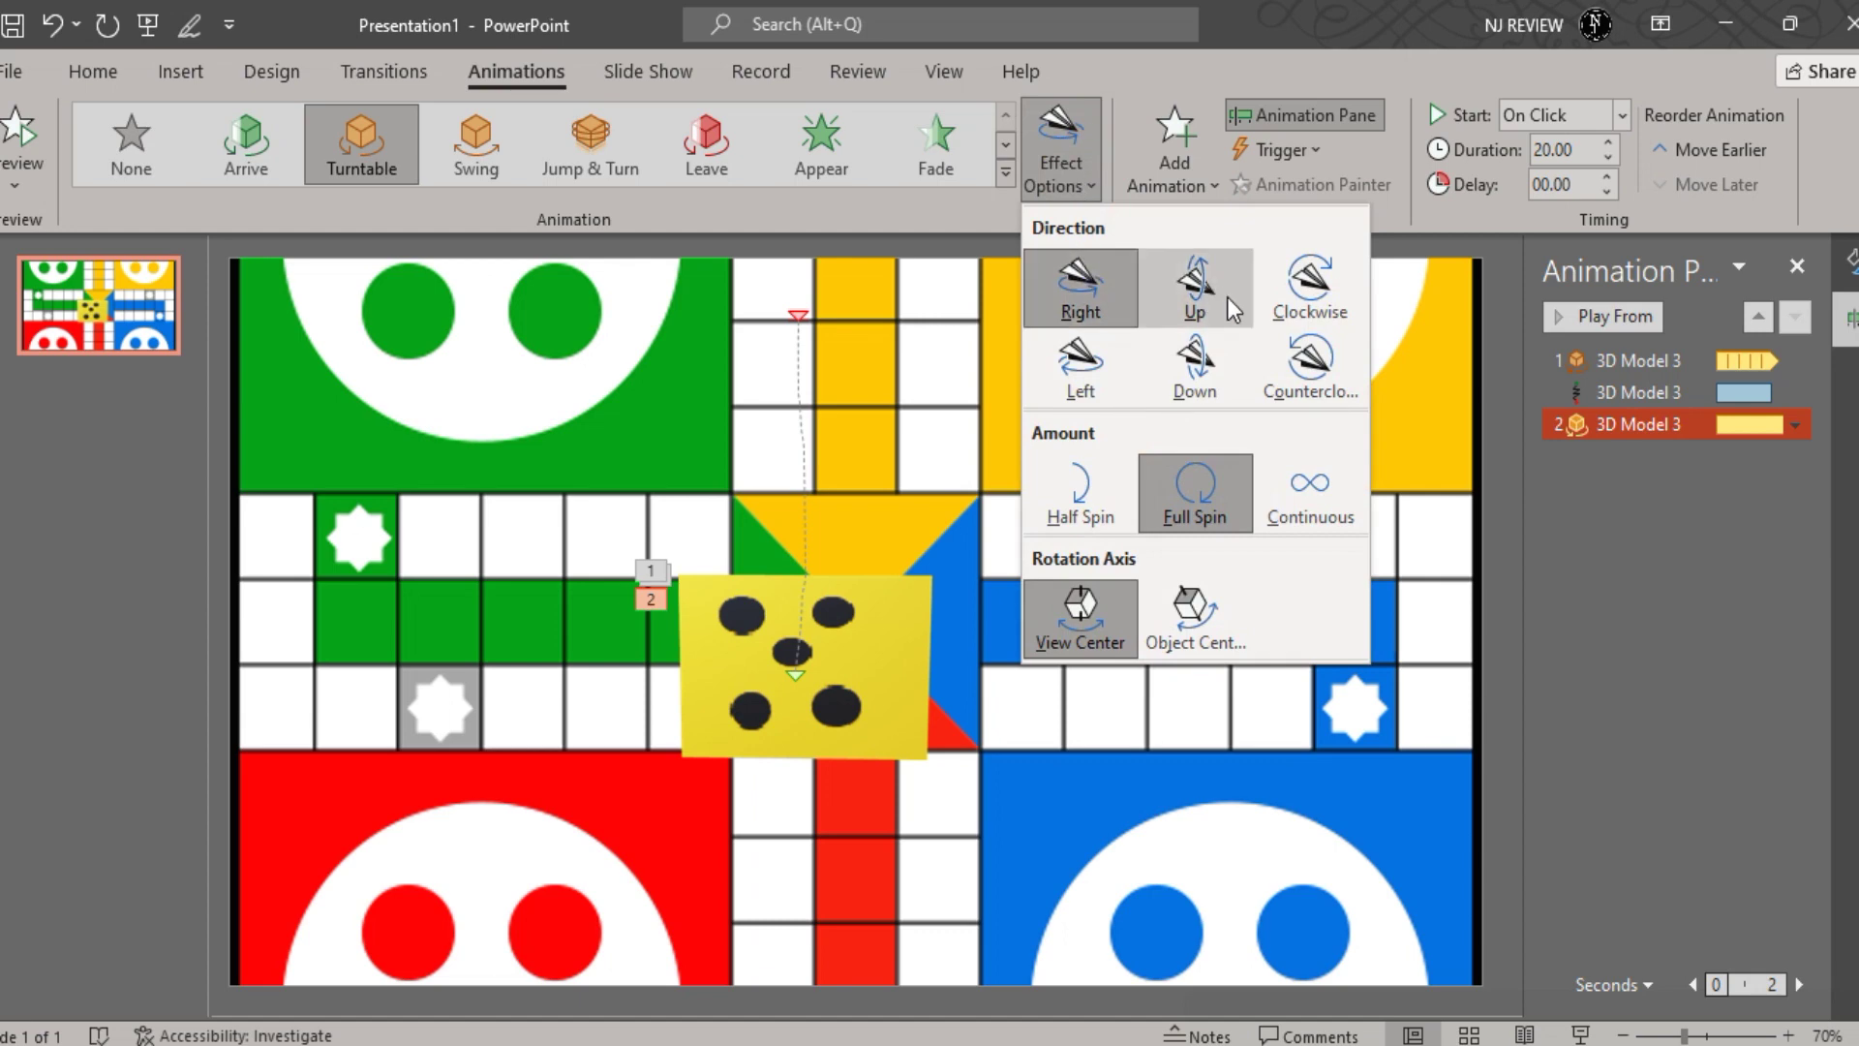
{"action": "left_click", "coordinate": [1225, 296]}
{"action": "left_click", "coordinate": [1089, 171]}
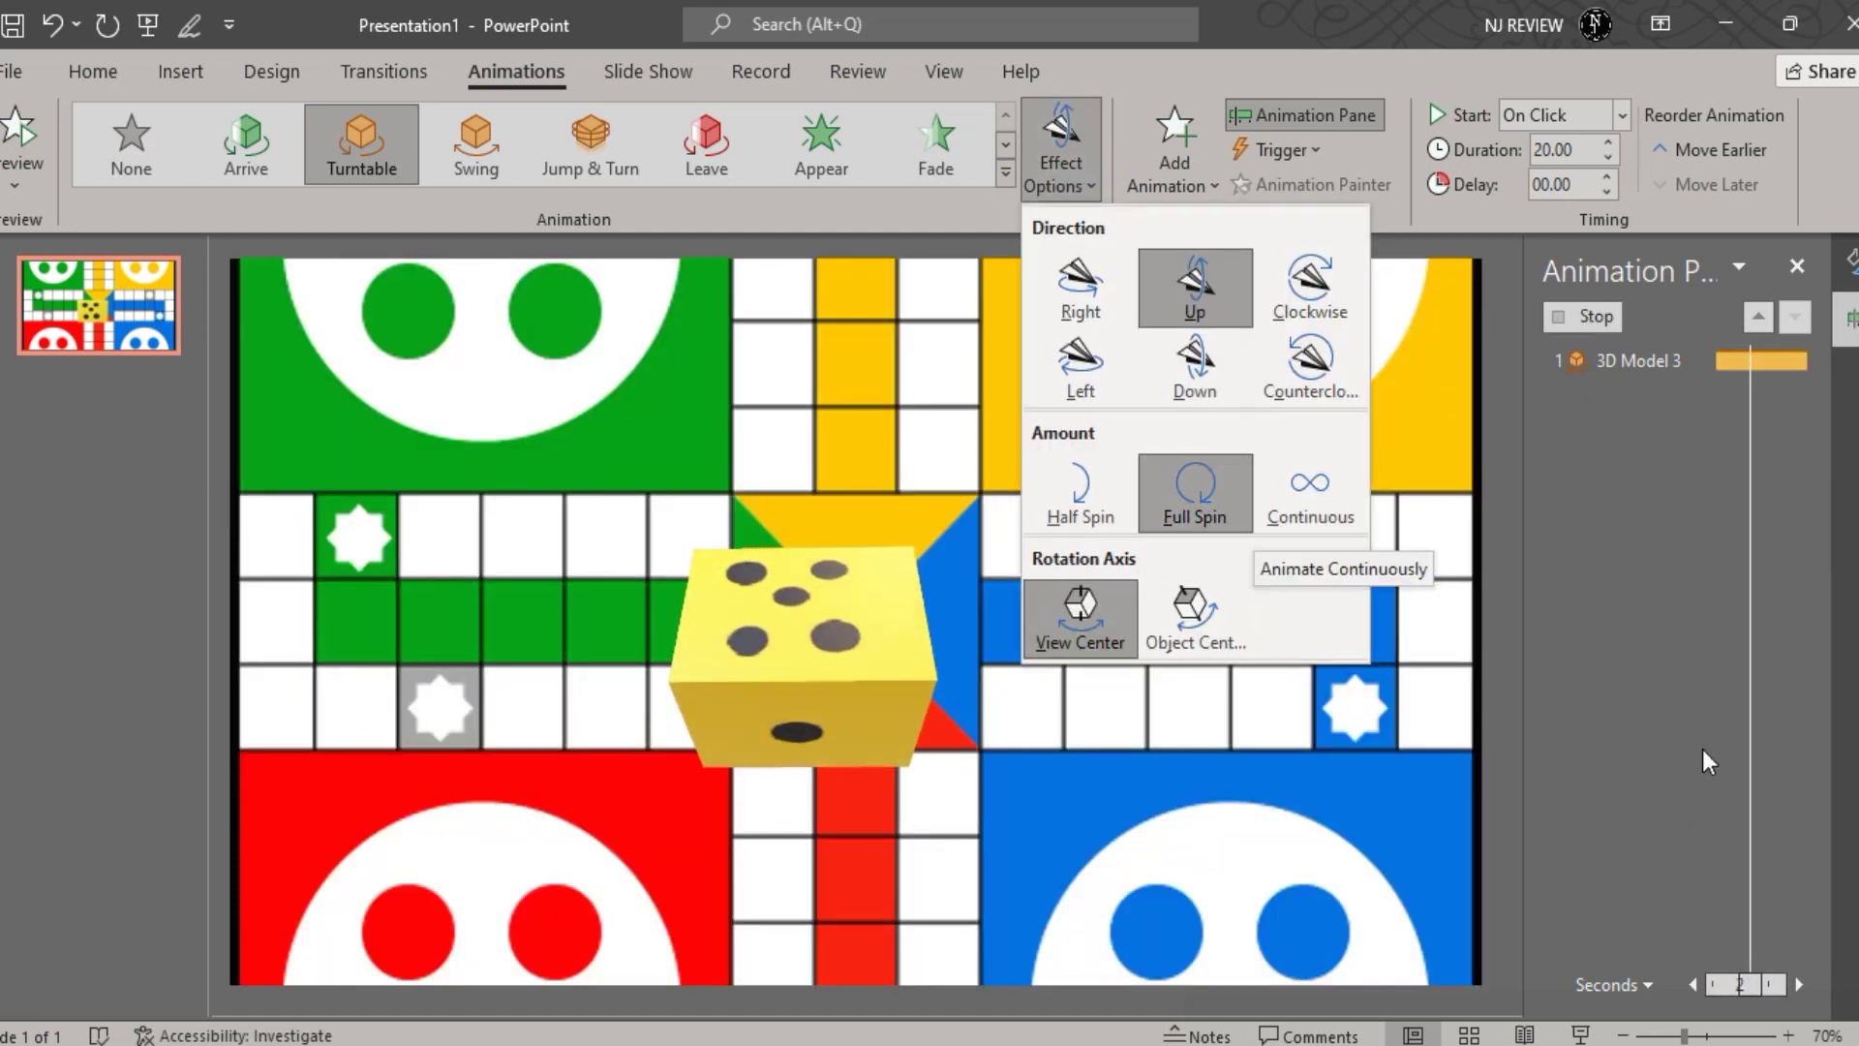
{"action": "left_click", "coordinate": [1624, 672]}
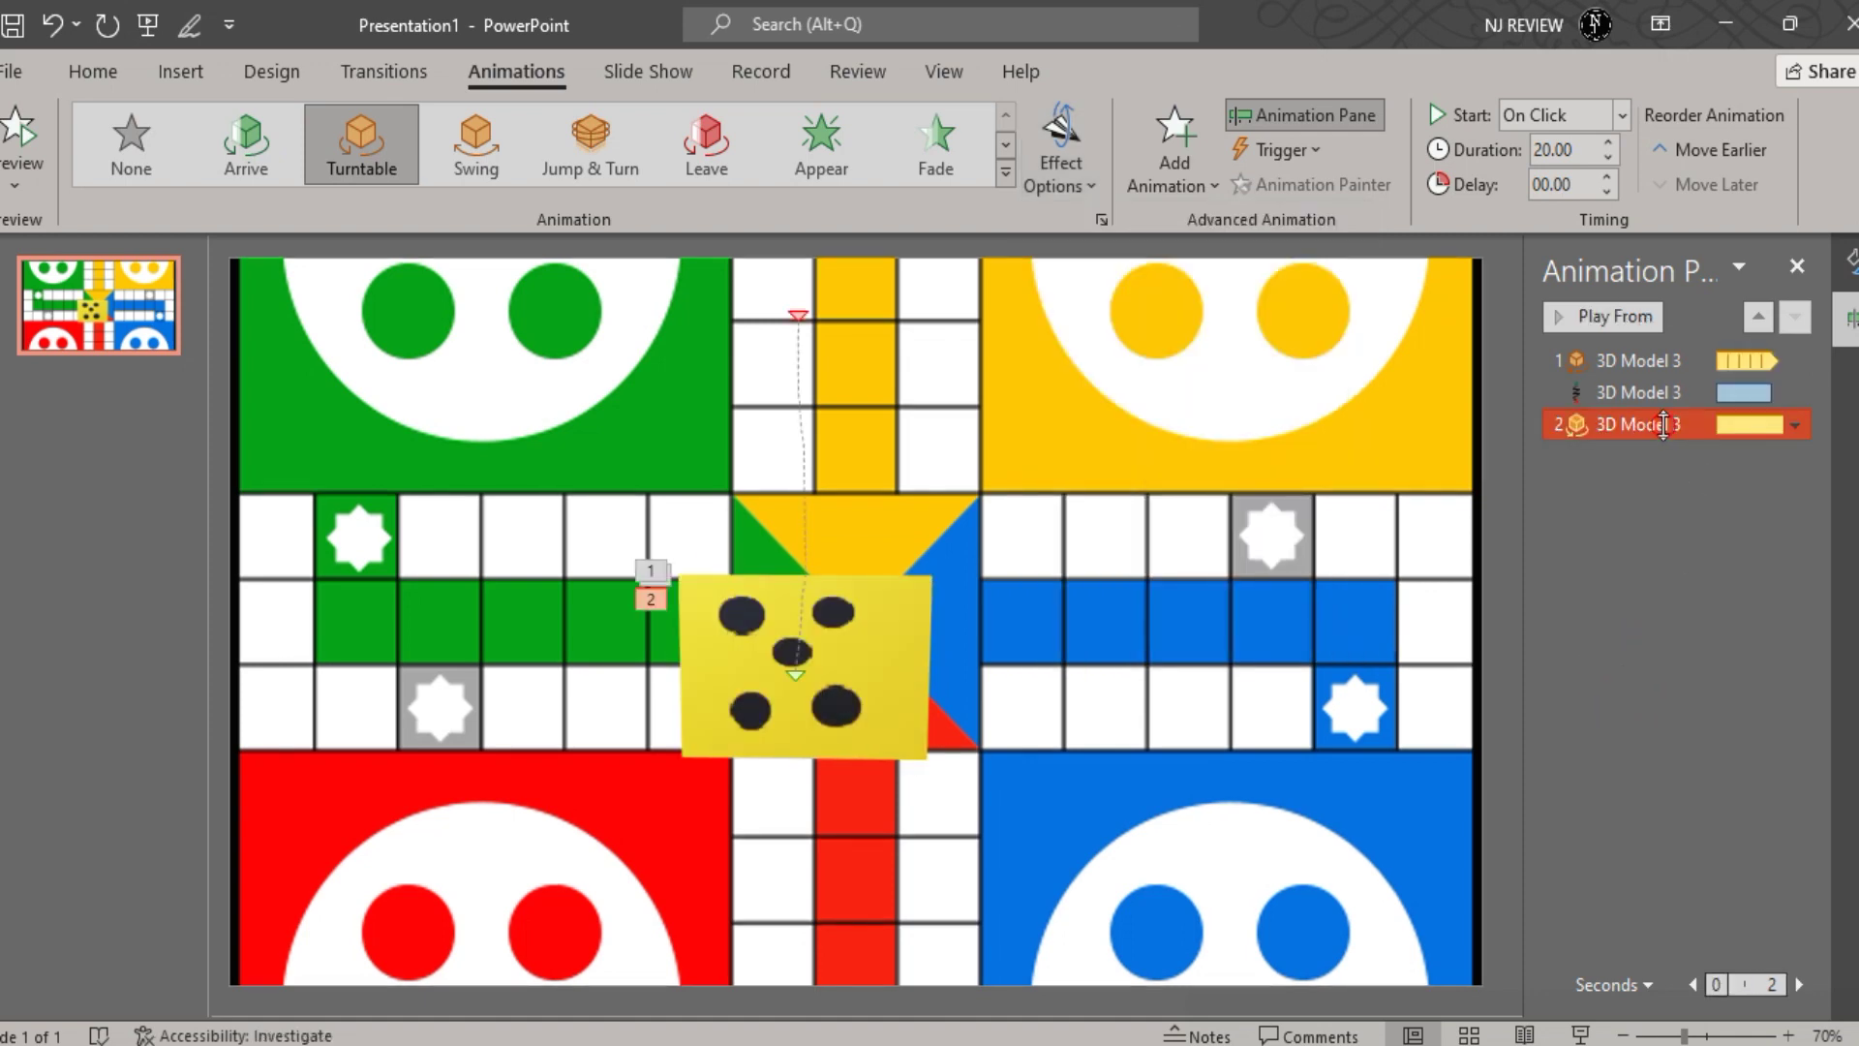
- Set the die's second Turntable animation to repeat 2 times, and try a duration of 0.85 seconds
{"action": "double_click", "coordinate": [1663, 424]}
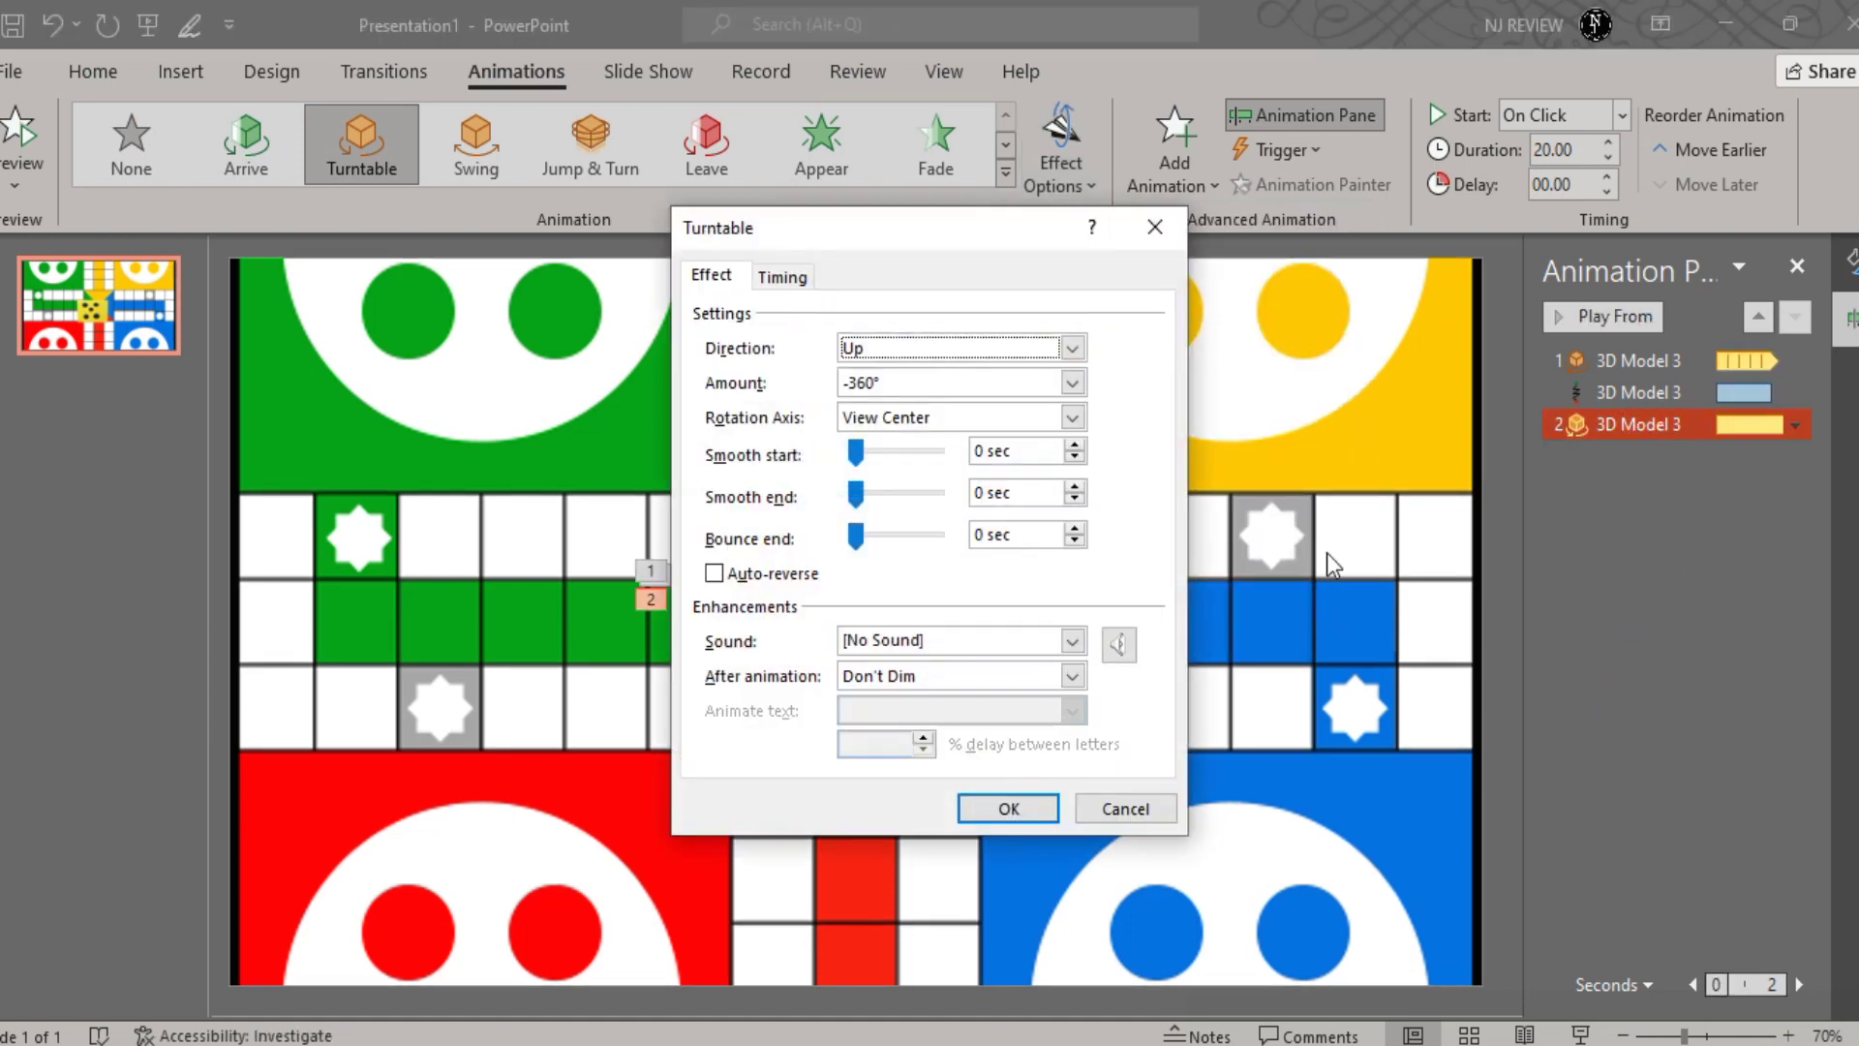
{"action": "left_click", "coordinate": [780, 275]}
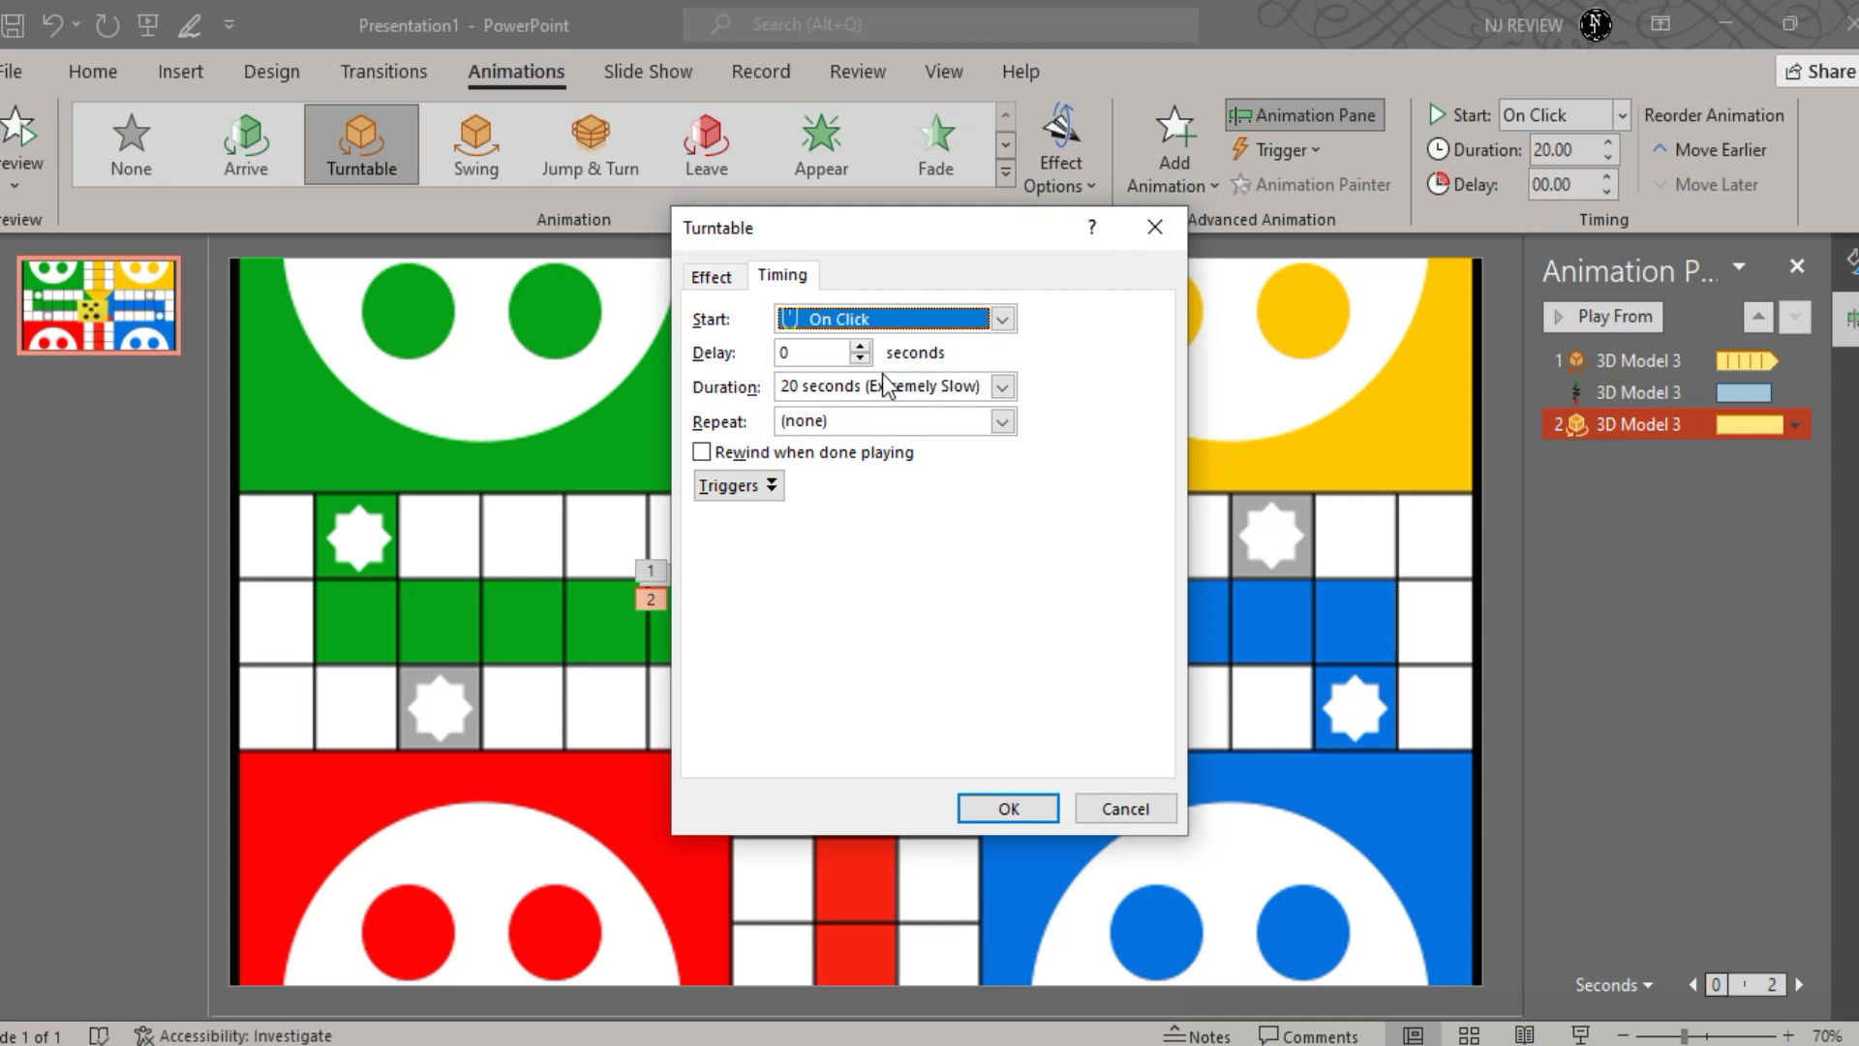
{"action": "left_click", "coordinate": [711, 277]}
{"action": "left_click", "coordinate": [783, 276]}
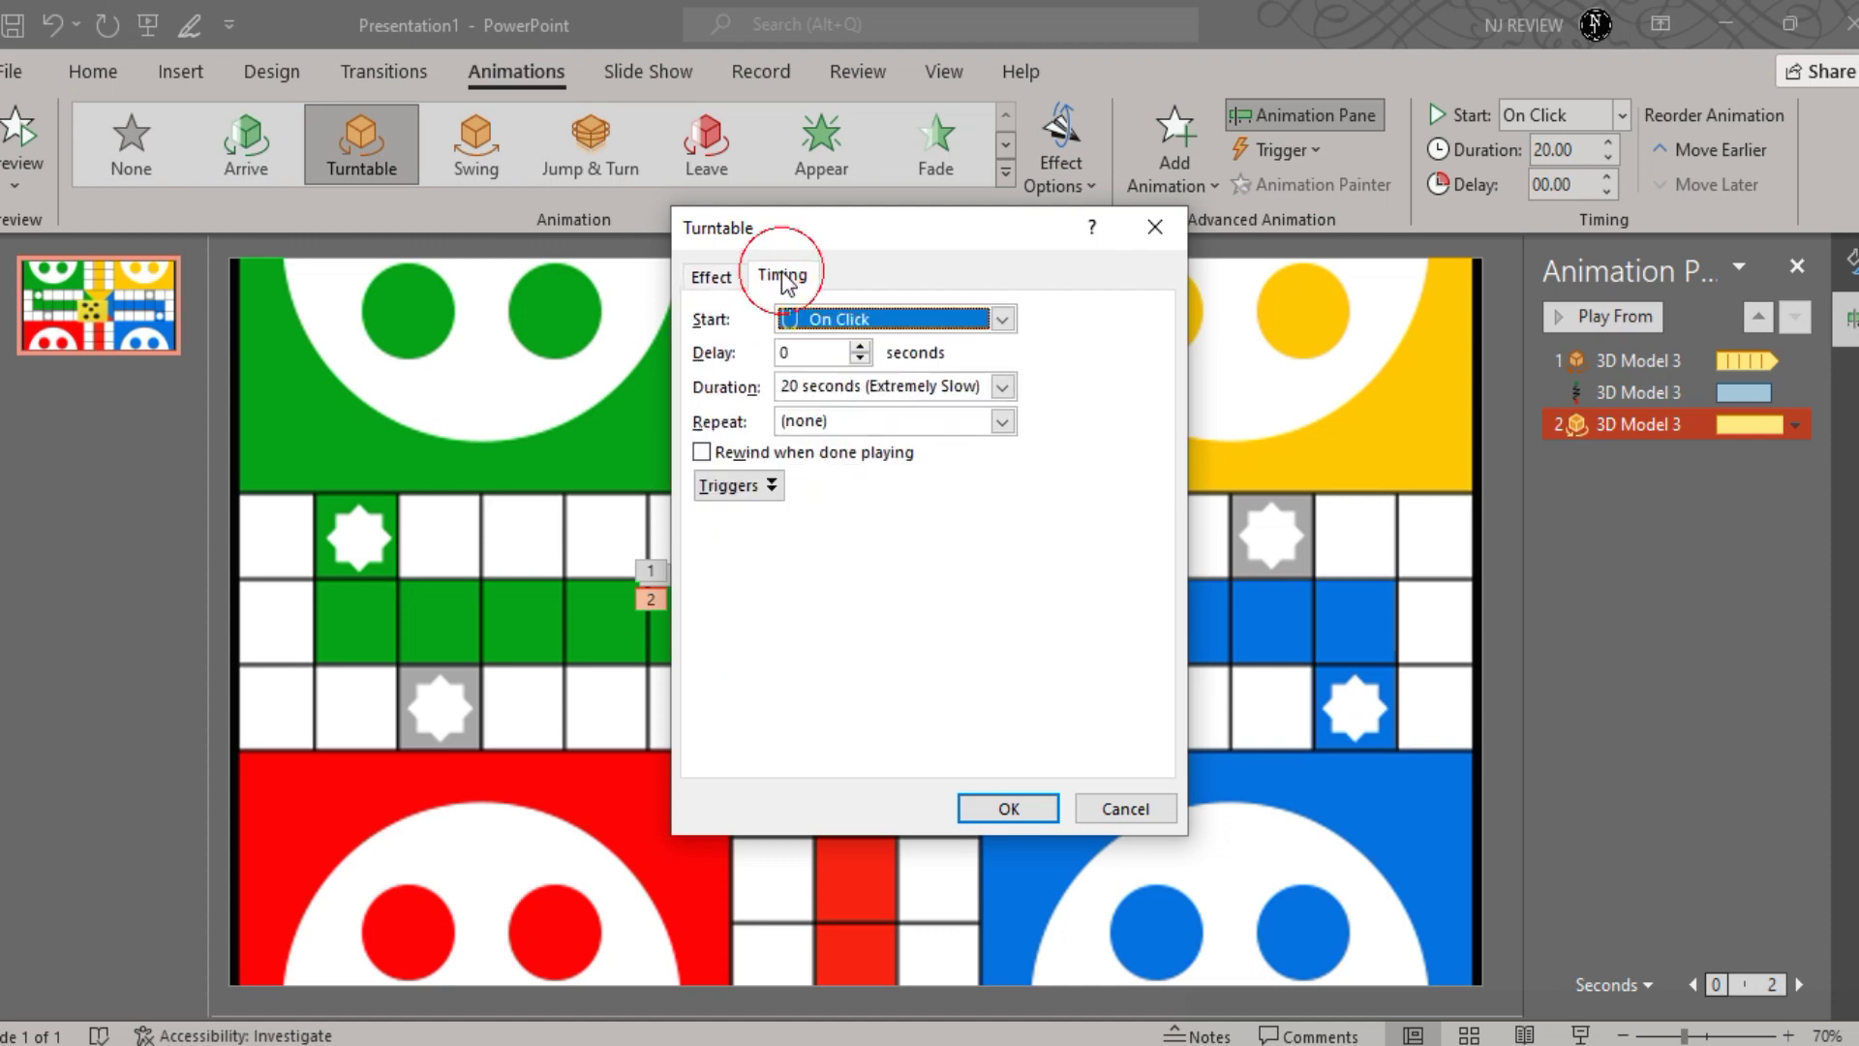
{"action": "double_click", "coordinate": [798, 387]}
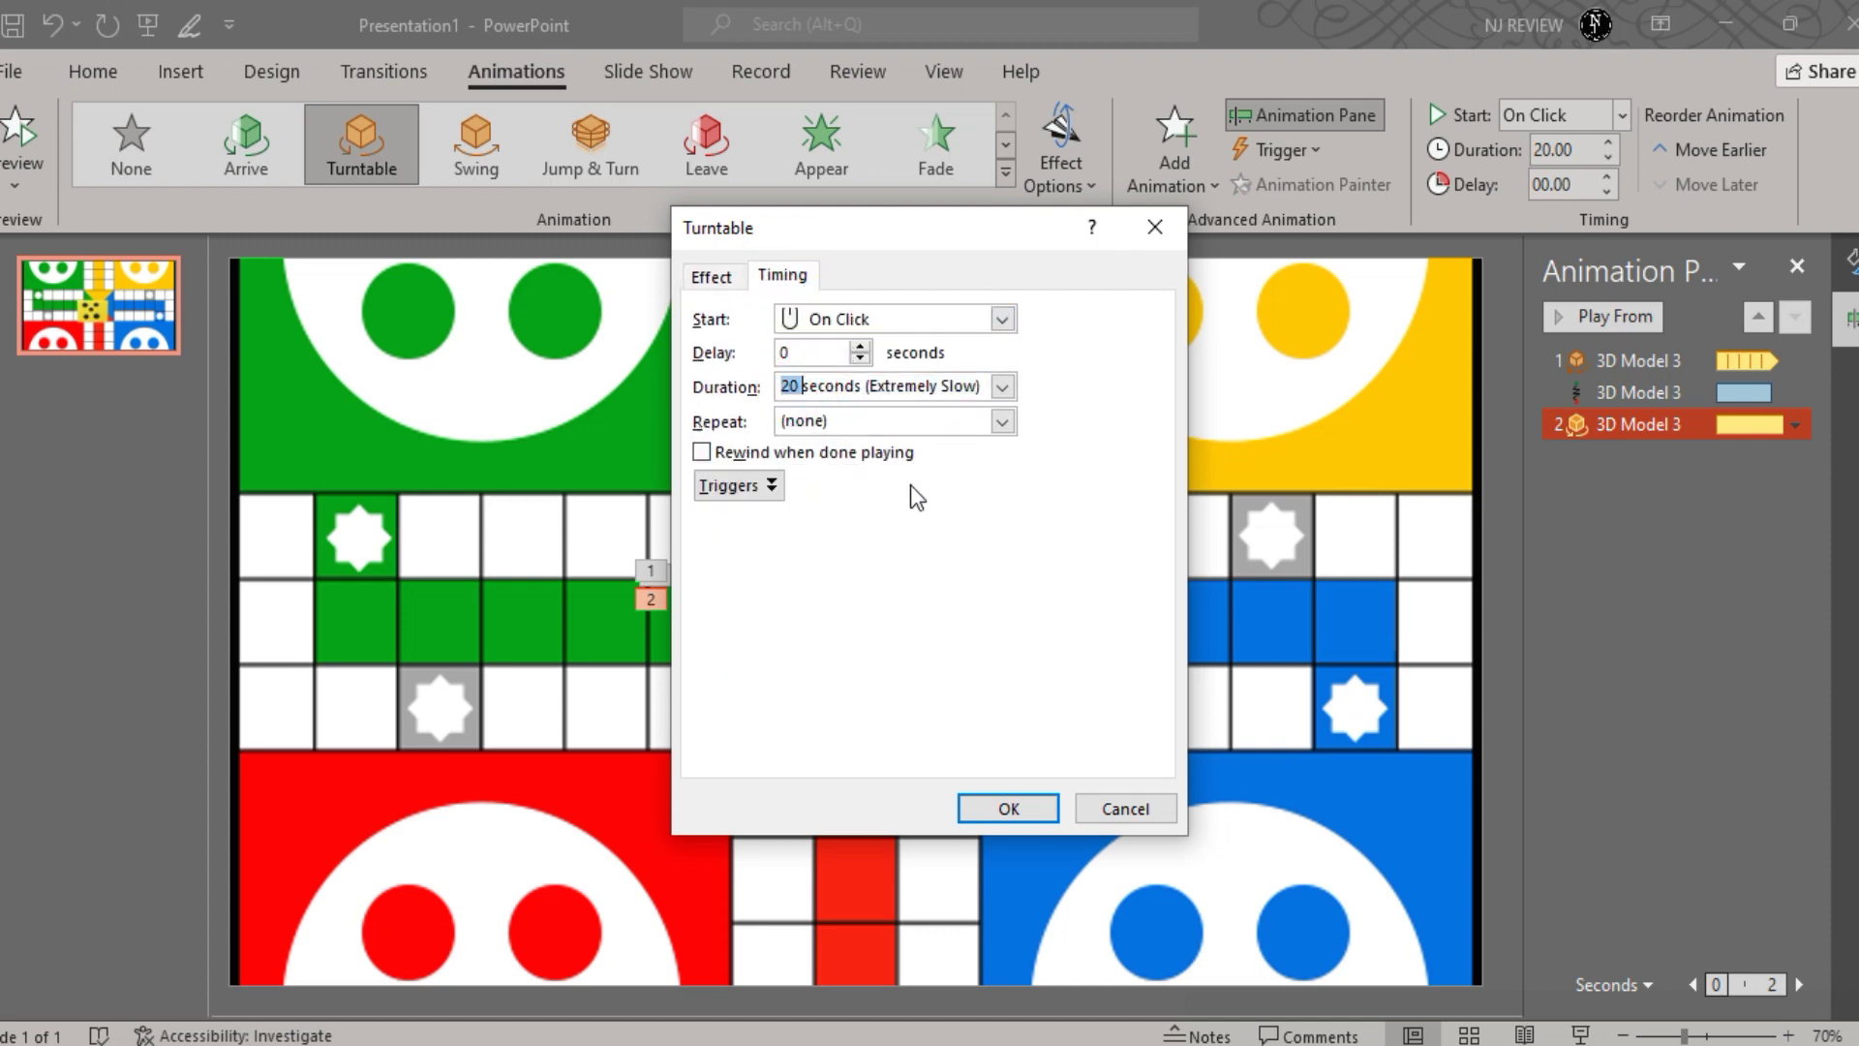
{"action": "key", "text": "BackSpace"}
{"action": "type", "text": "0.85"}
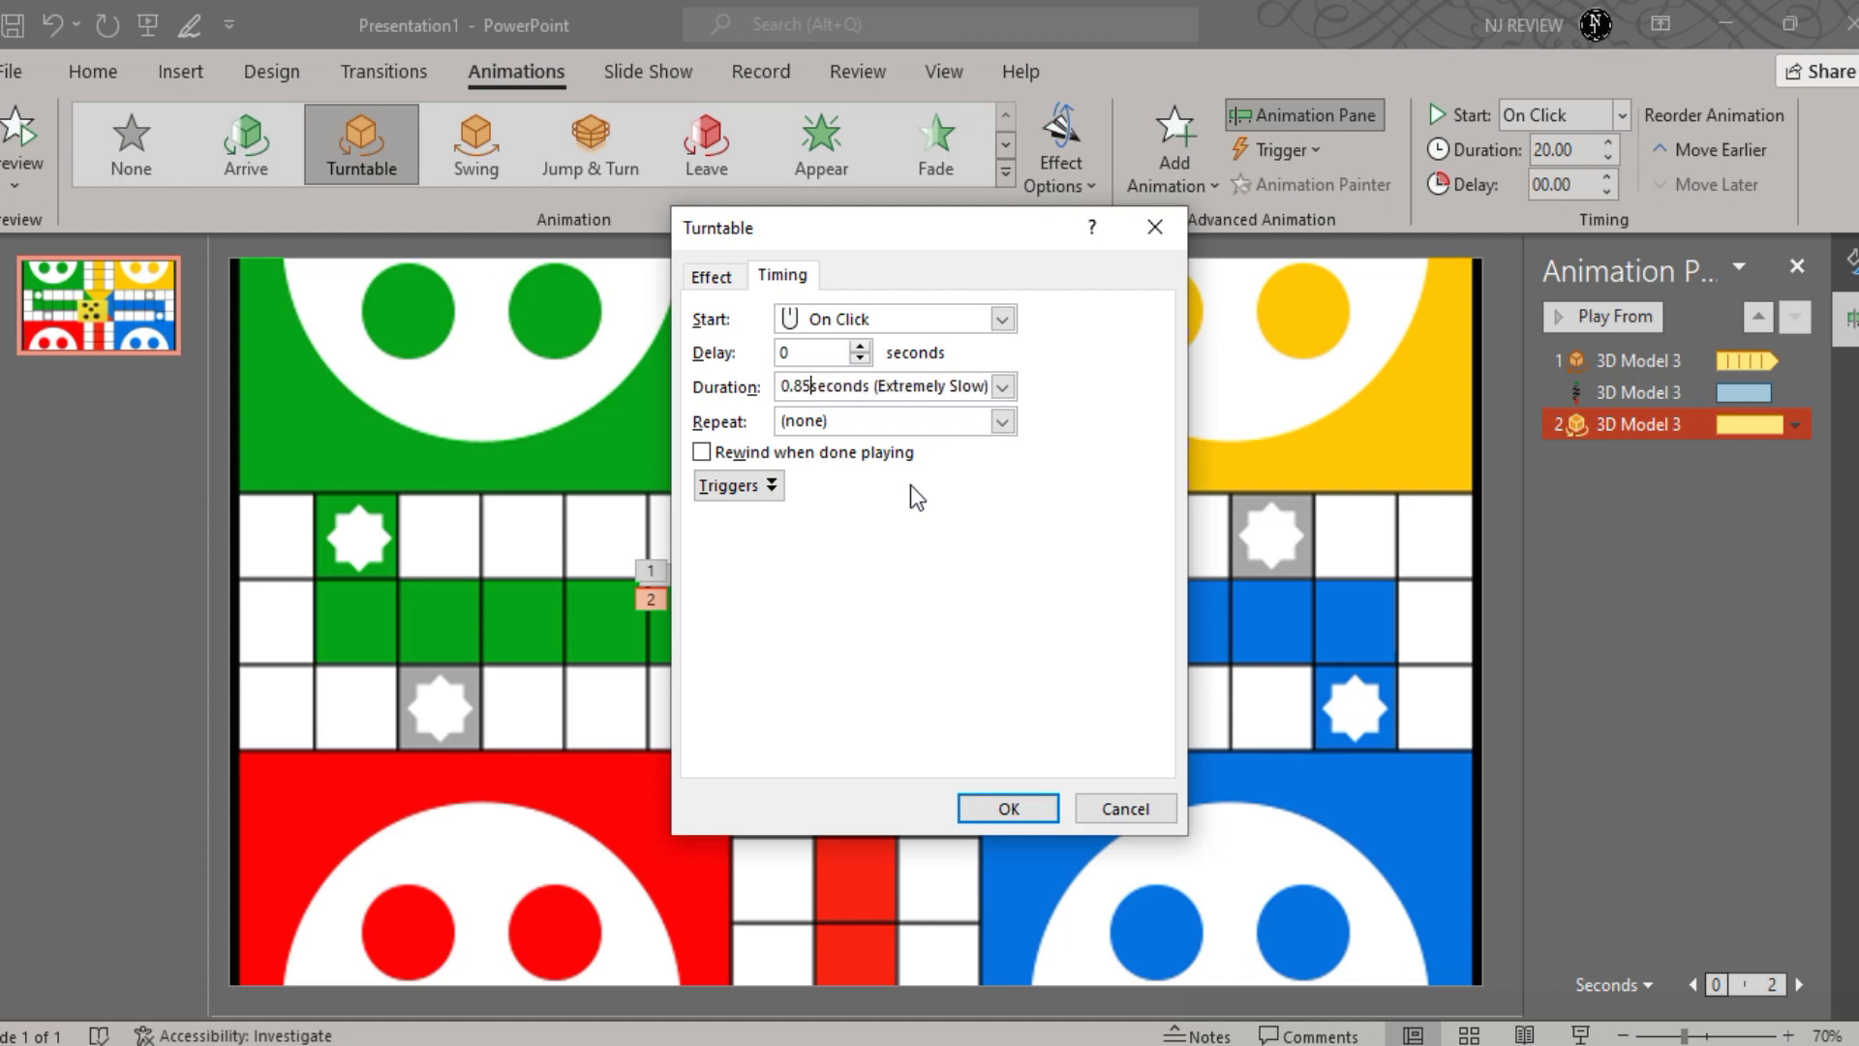
{"action": "left_click", "coordinate": [1001, 421]}
{"action": "left_click", "coordinate": [850, 466]}
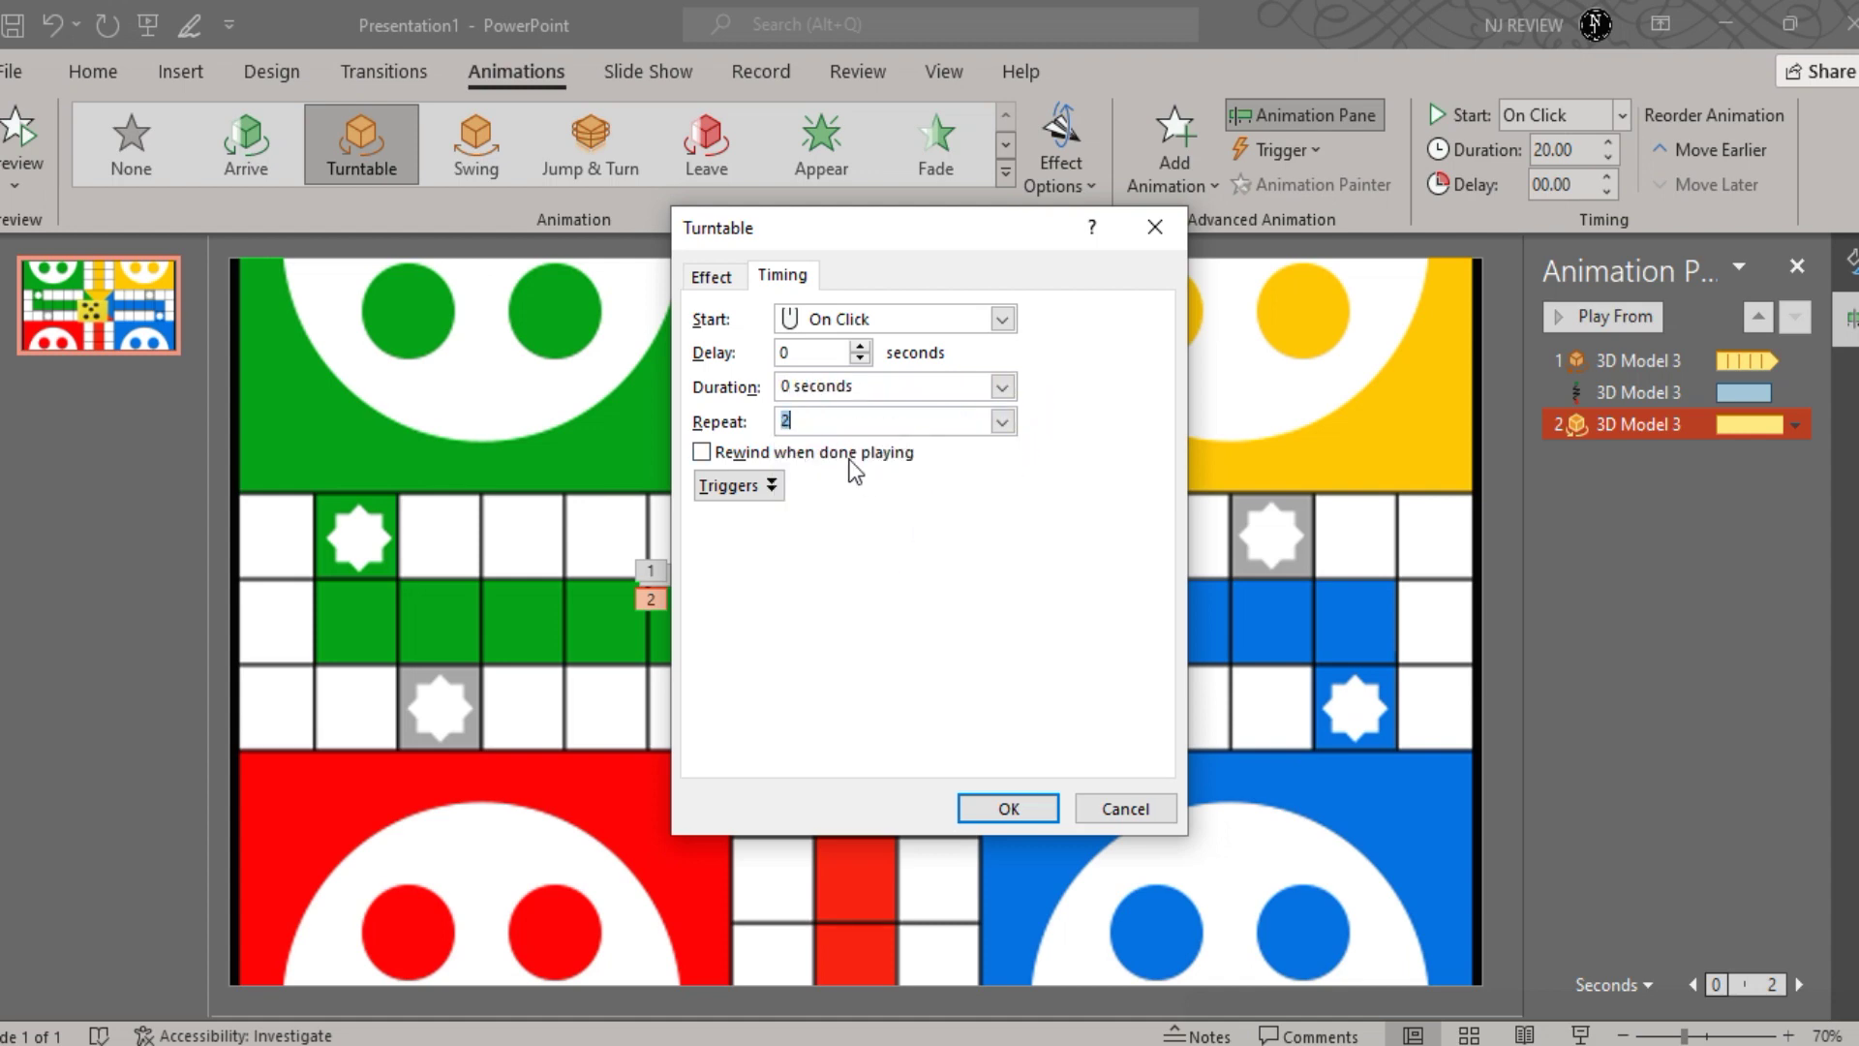
- Set the second Turntable animation's duration to 0.5 seconds and apply its timing settings
{"action": "key", "text": "shift+Tab"}
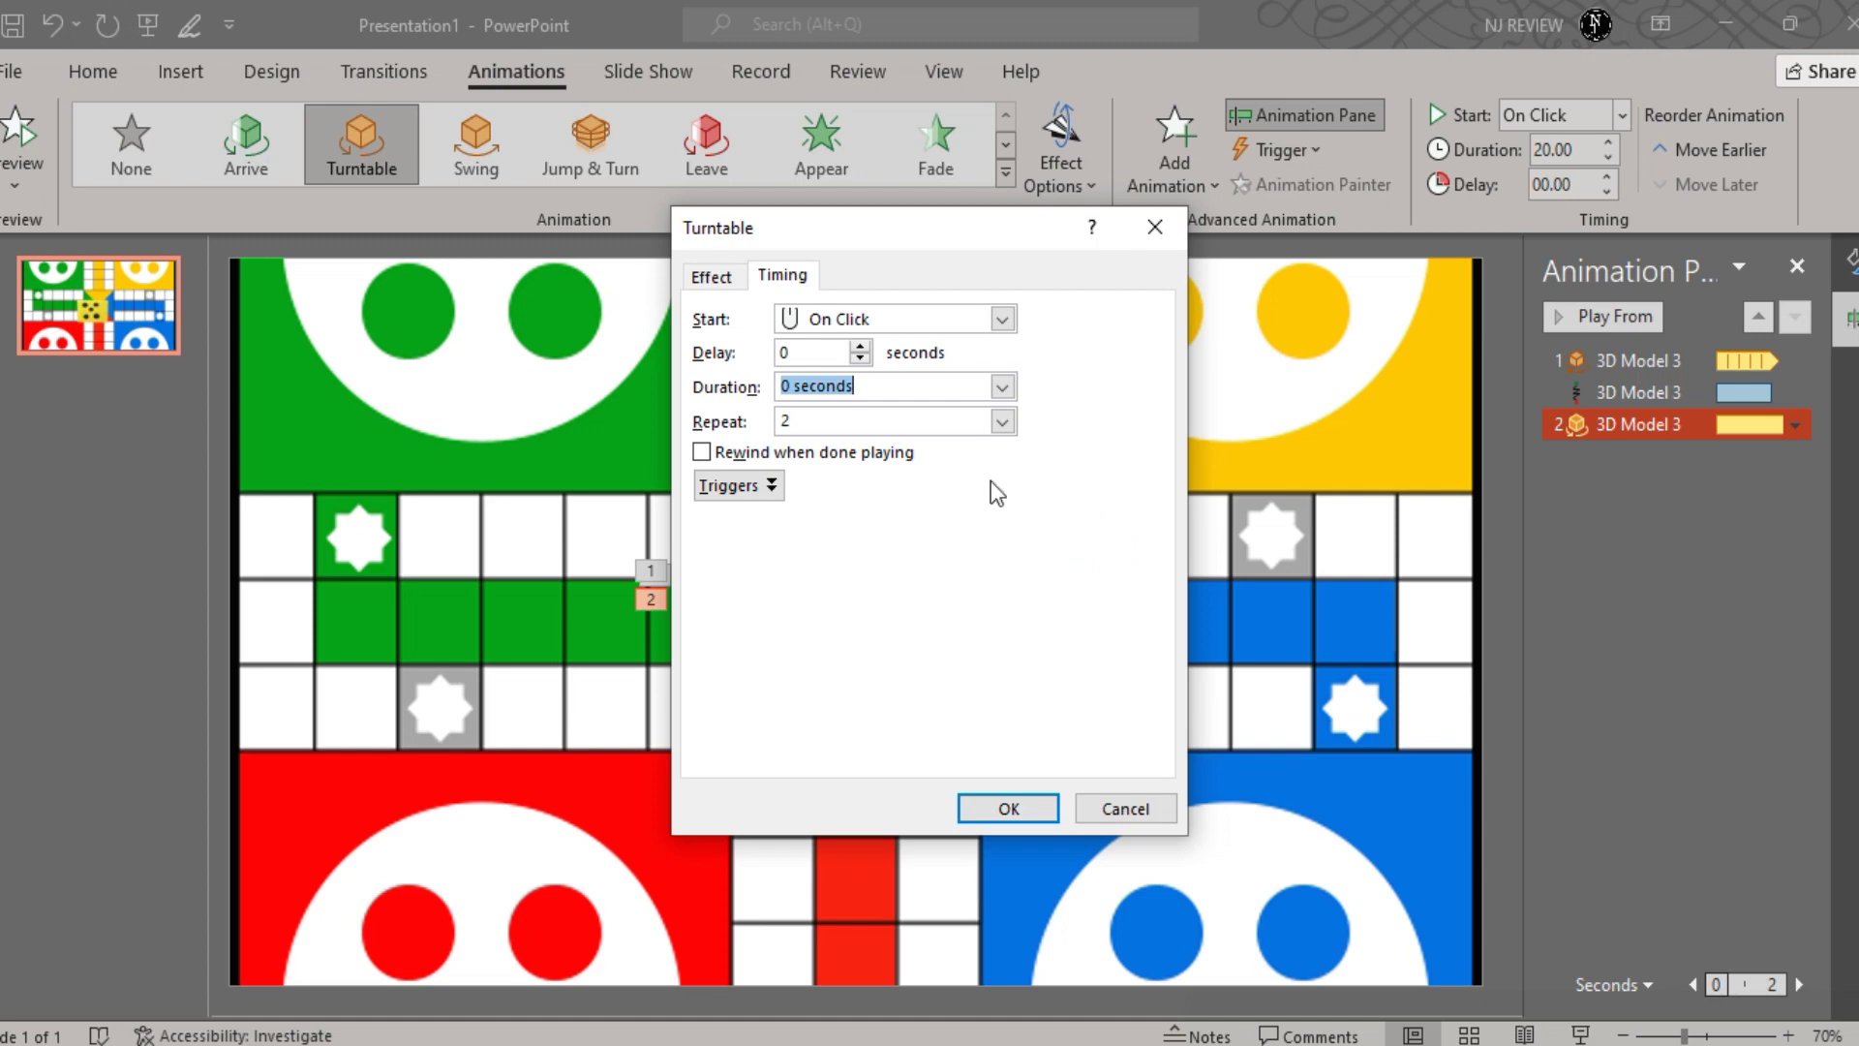
{"action": "left_click", "coordinate": [790, 386]}
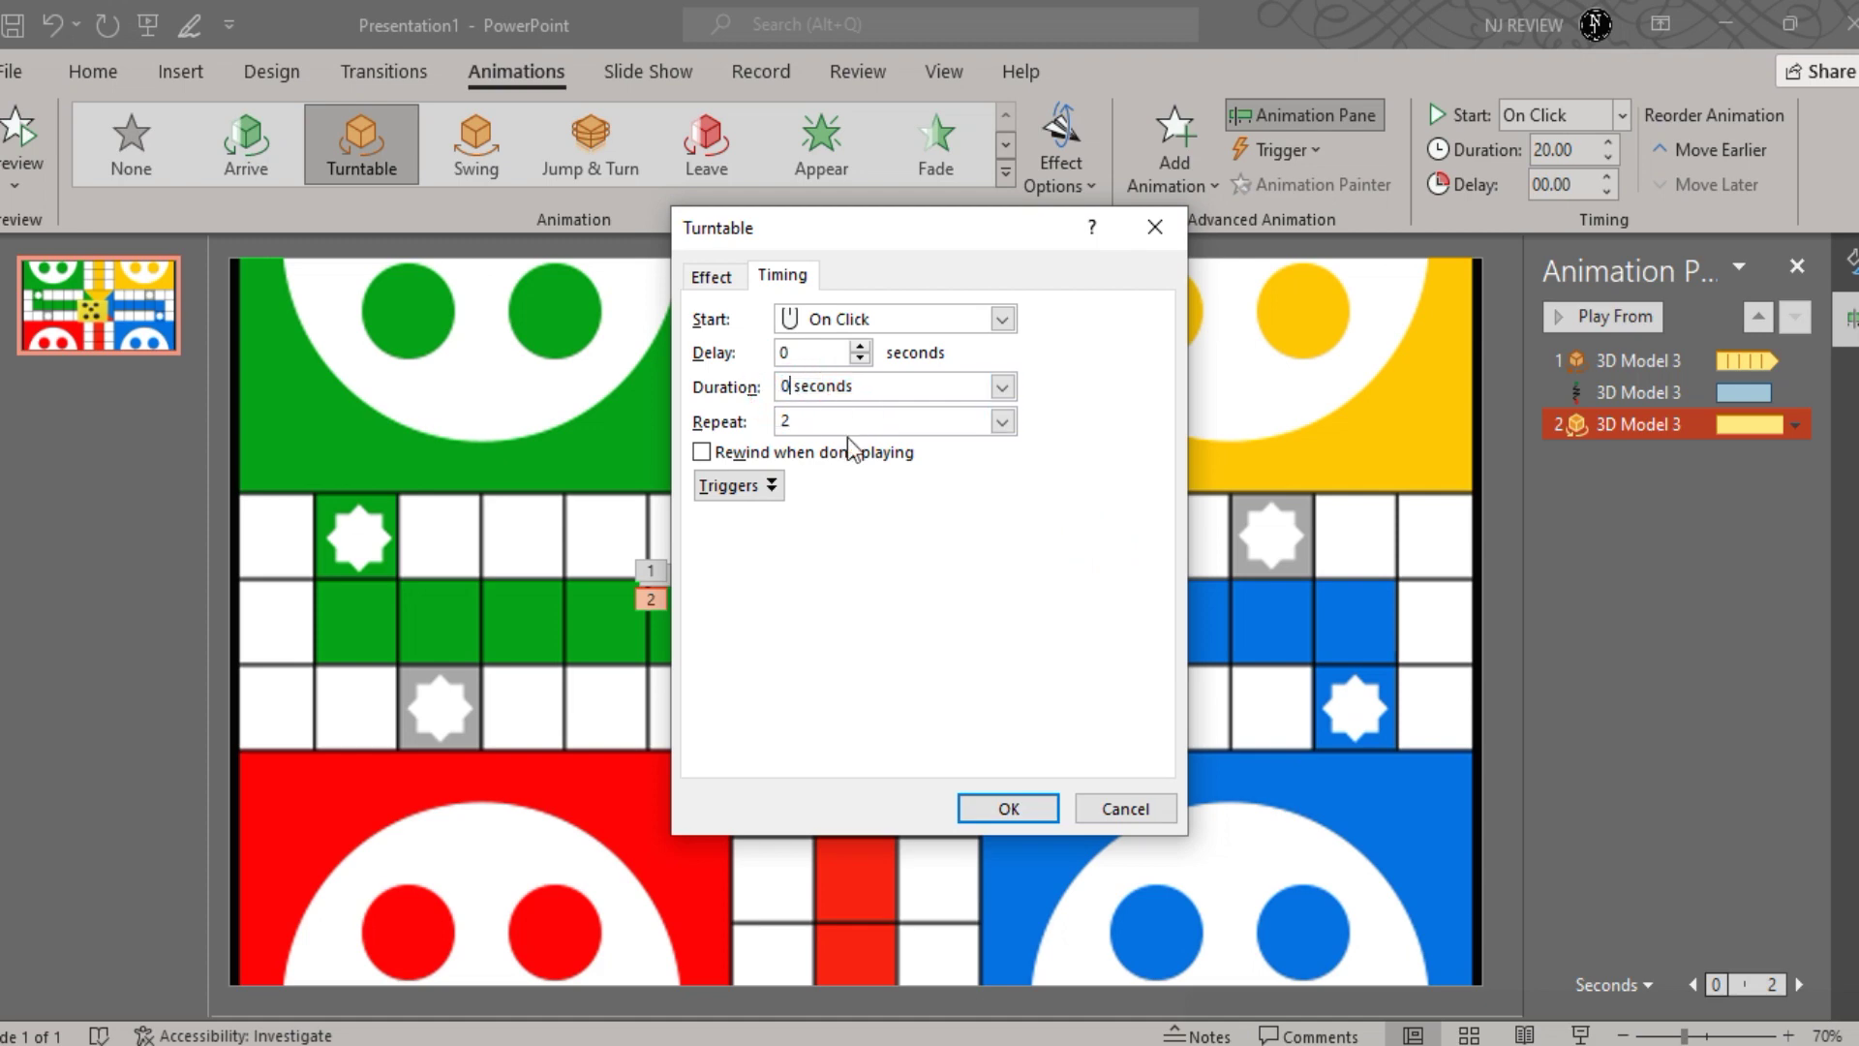
{"action": "left_click", "coordinate": [1007, 806]}
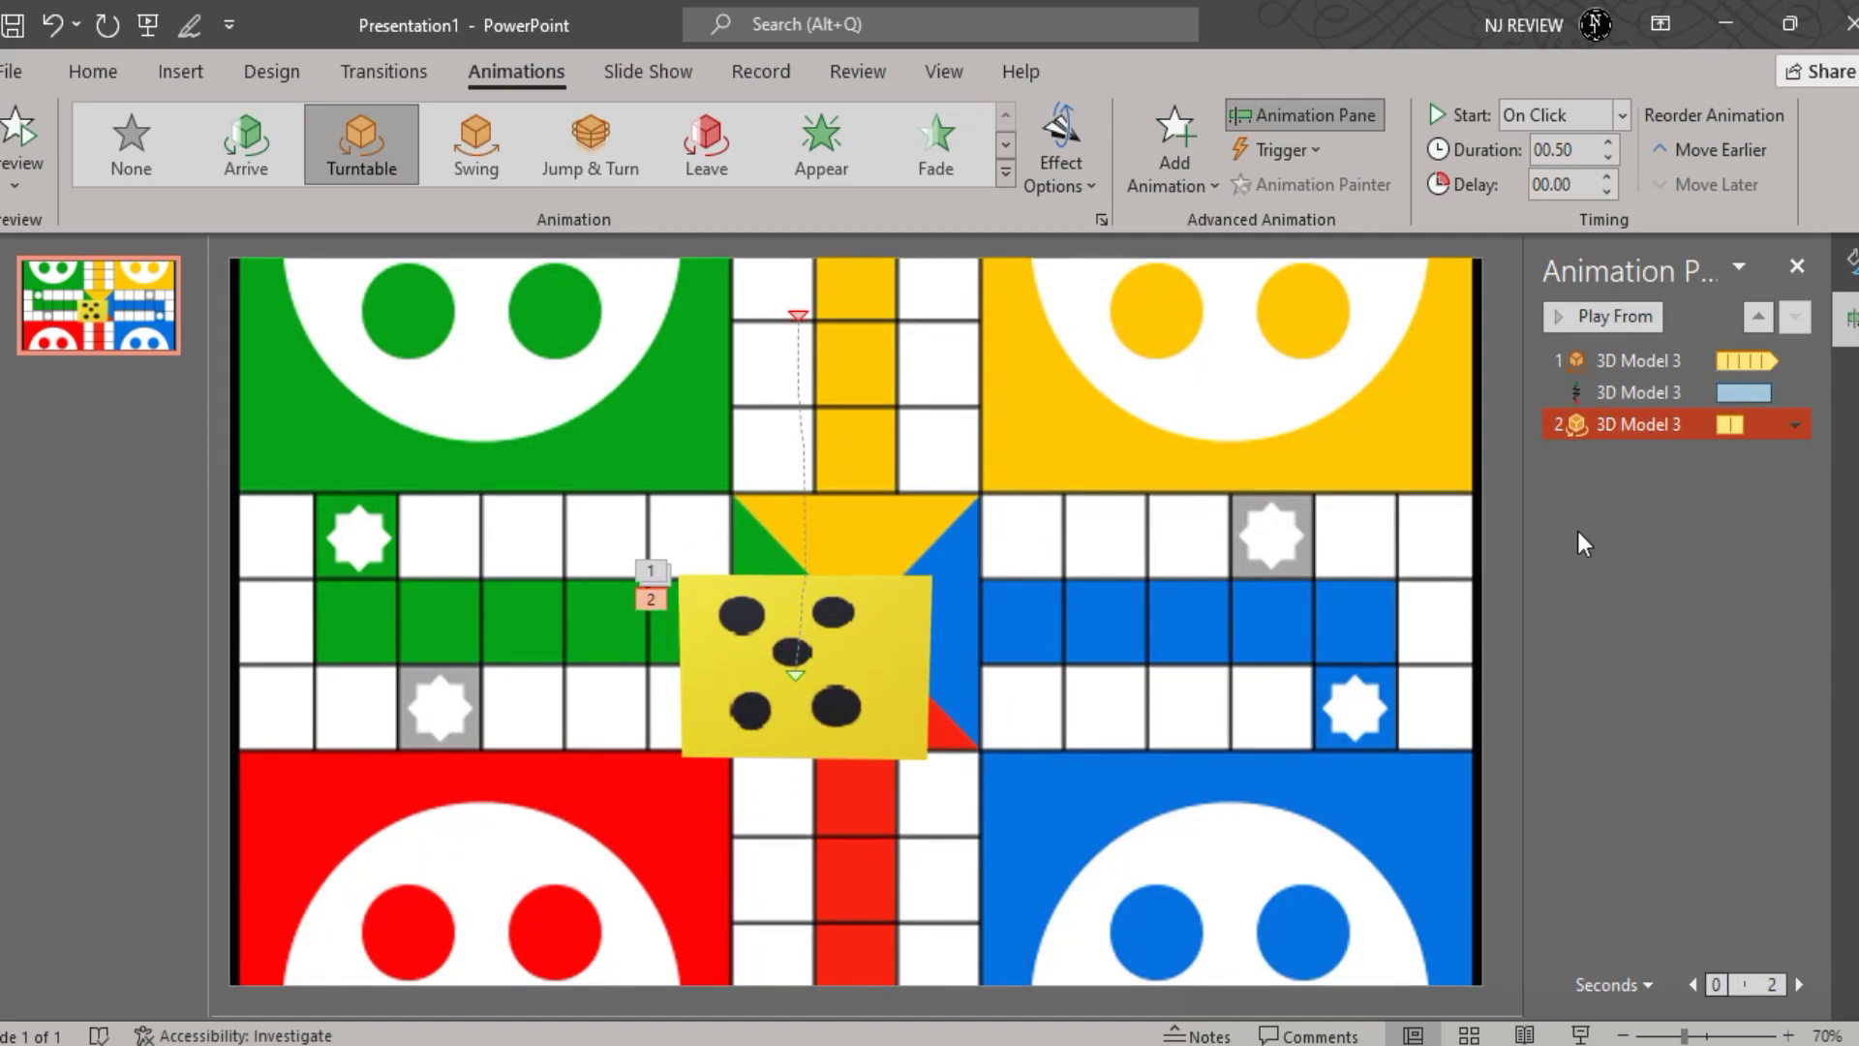
- Start the slide show to preview the die's animations on the Ludo board
{"action": "left_click", "coordinate": [645, 71]}
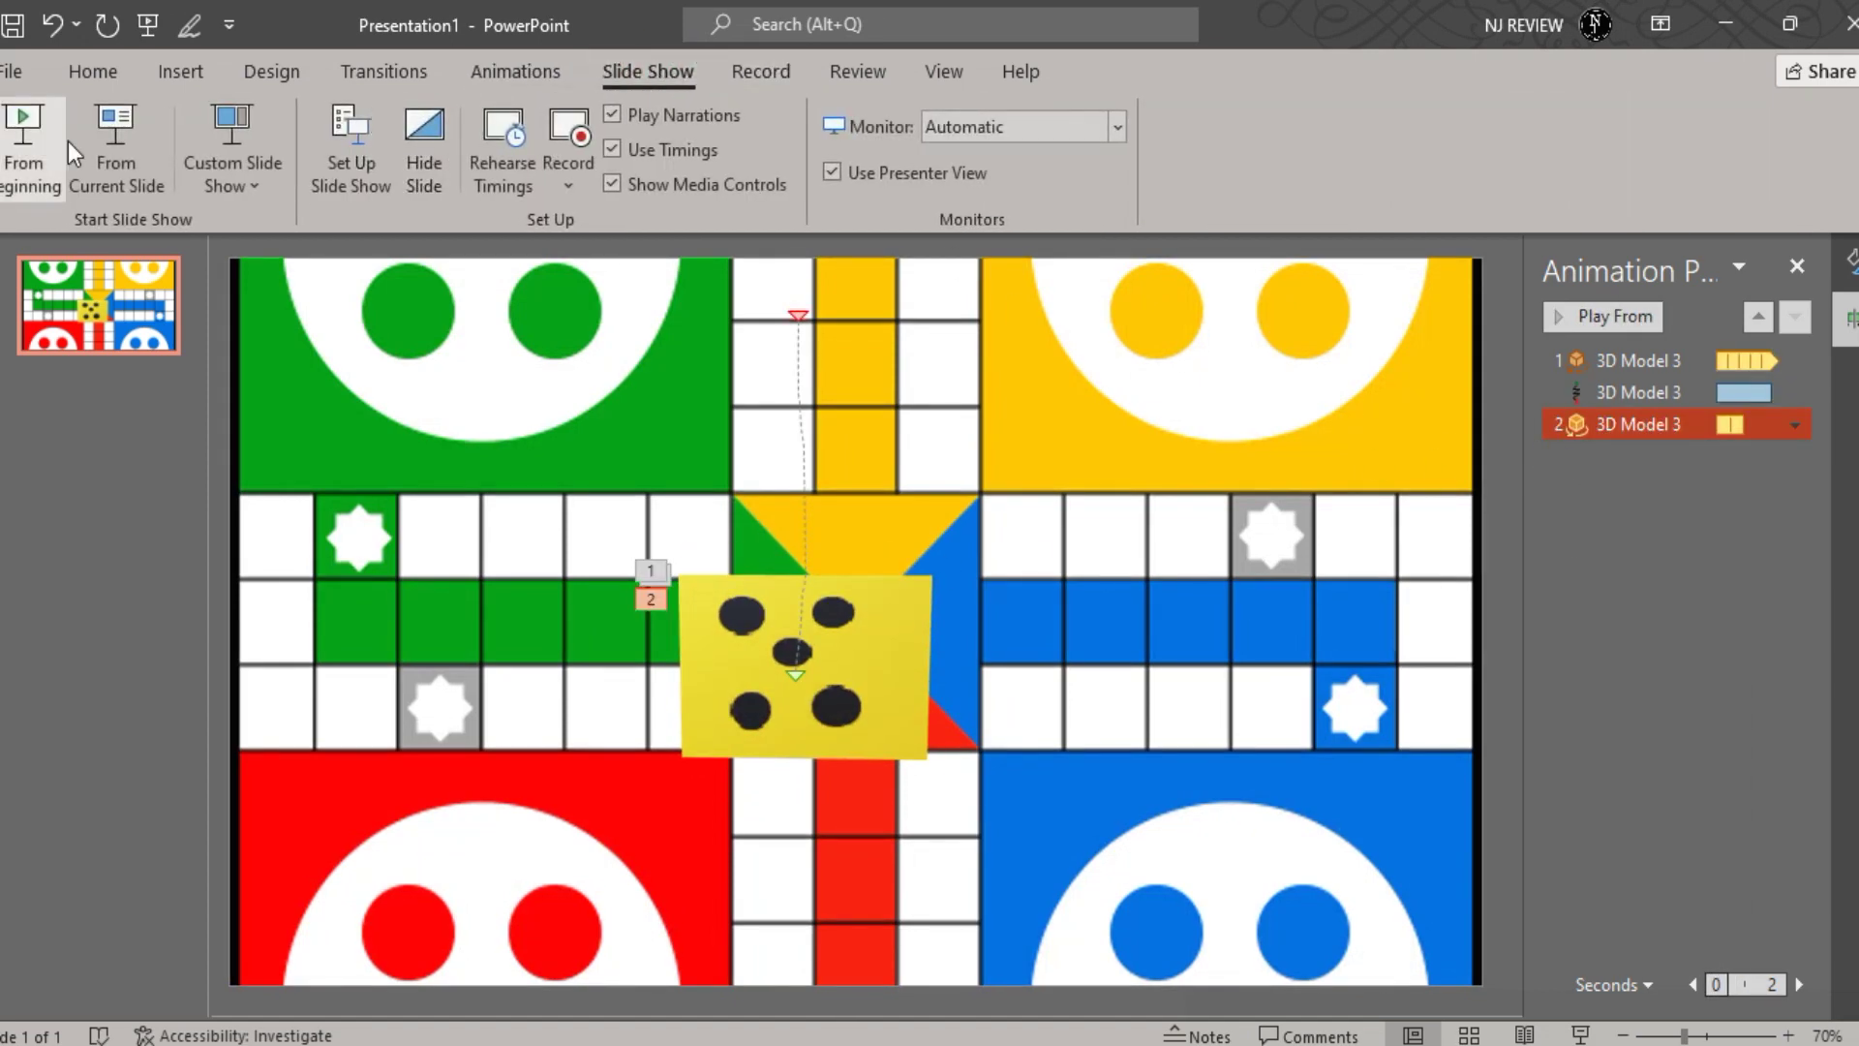